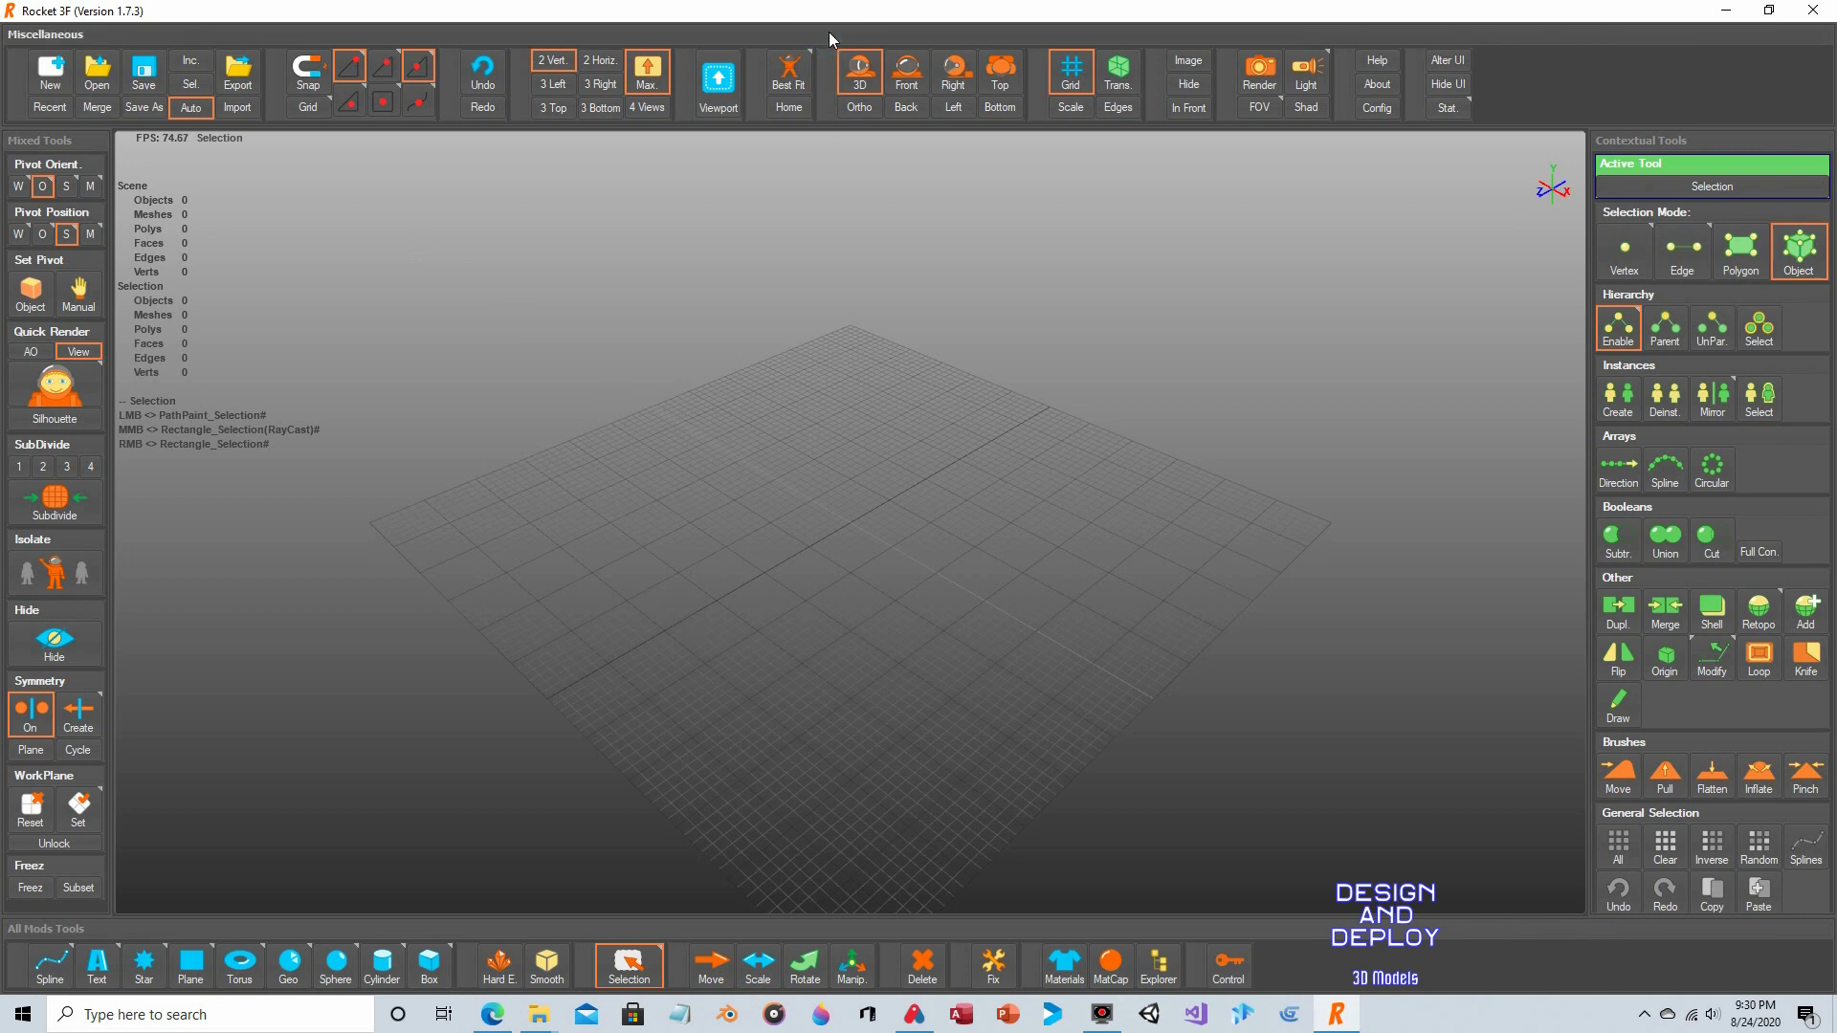
Float the general commands and modelling tools panels over the viewport, then dock them back.
{"action": "left_click_drag", "start_coordinate": [830, 39], "coordinate": [964, 392]}
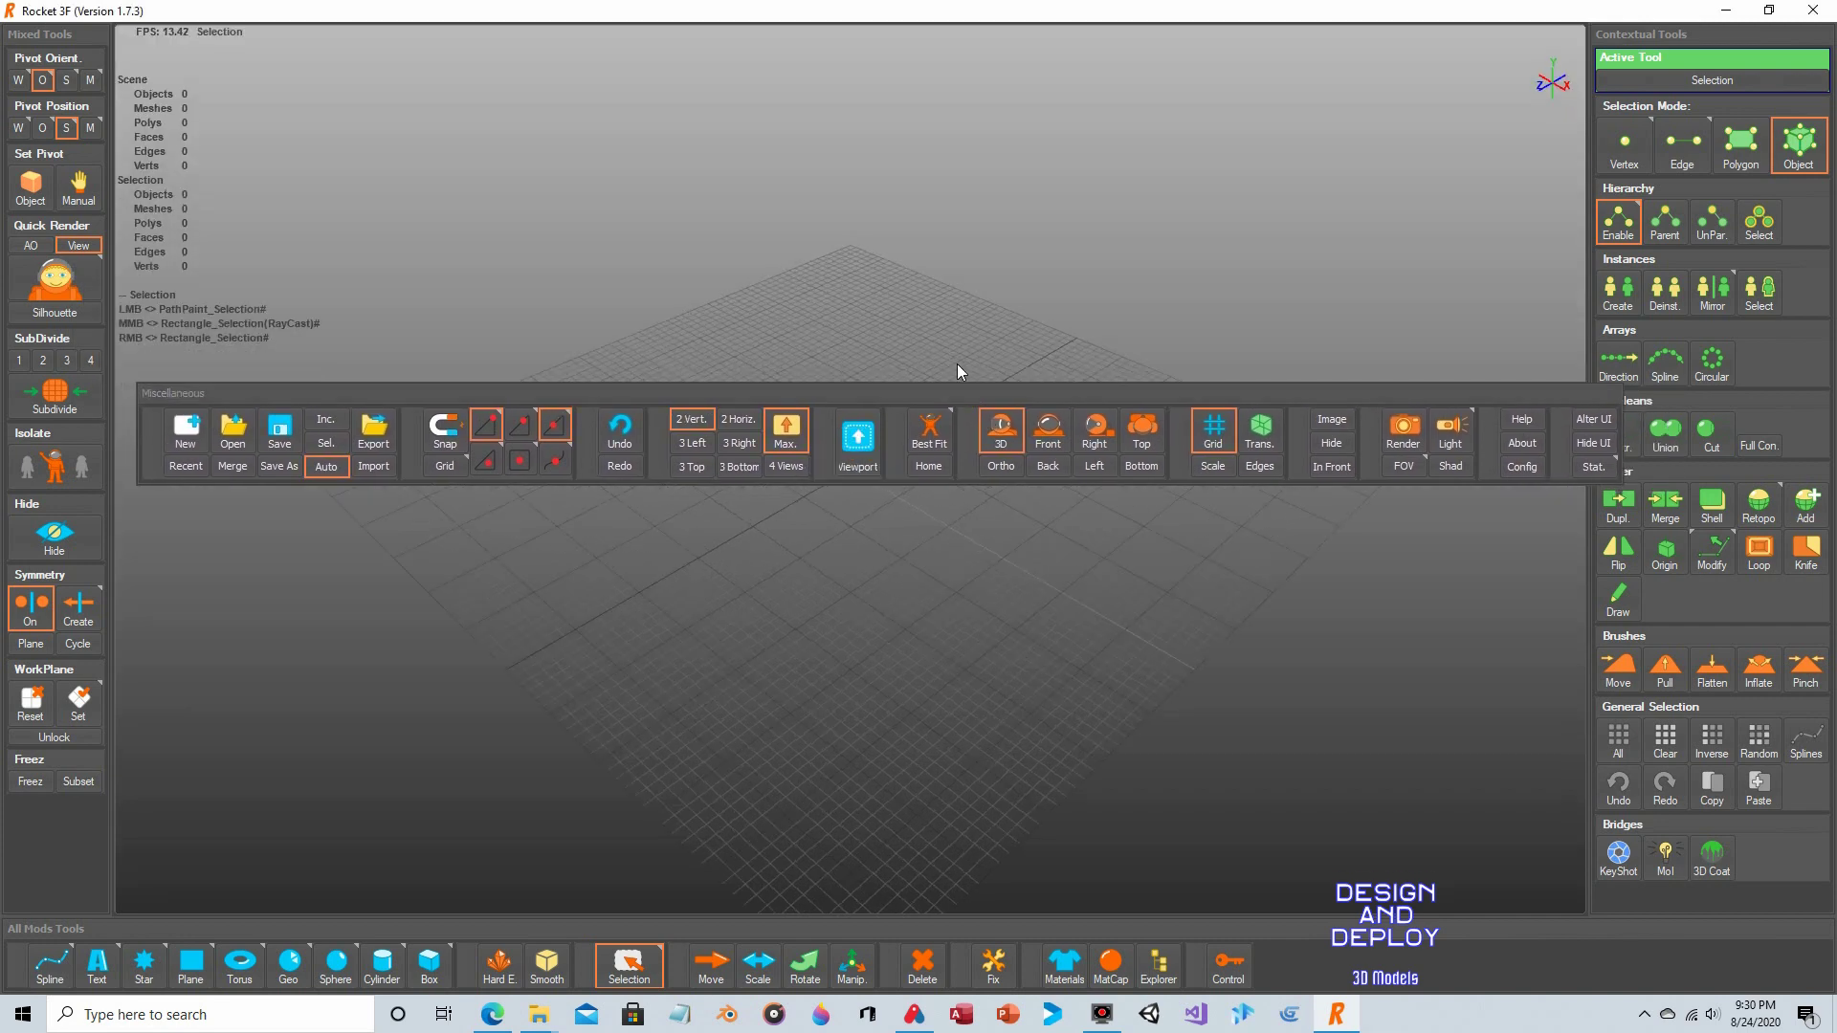
{"action": "left_click_drag", "start_coordinate": [946, 931], "coordinate": [1093, 260]}
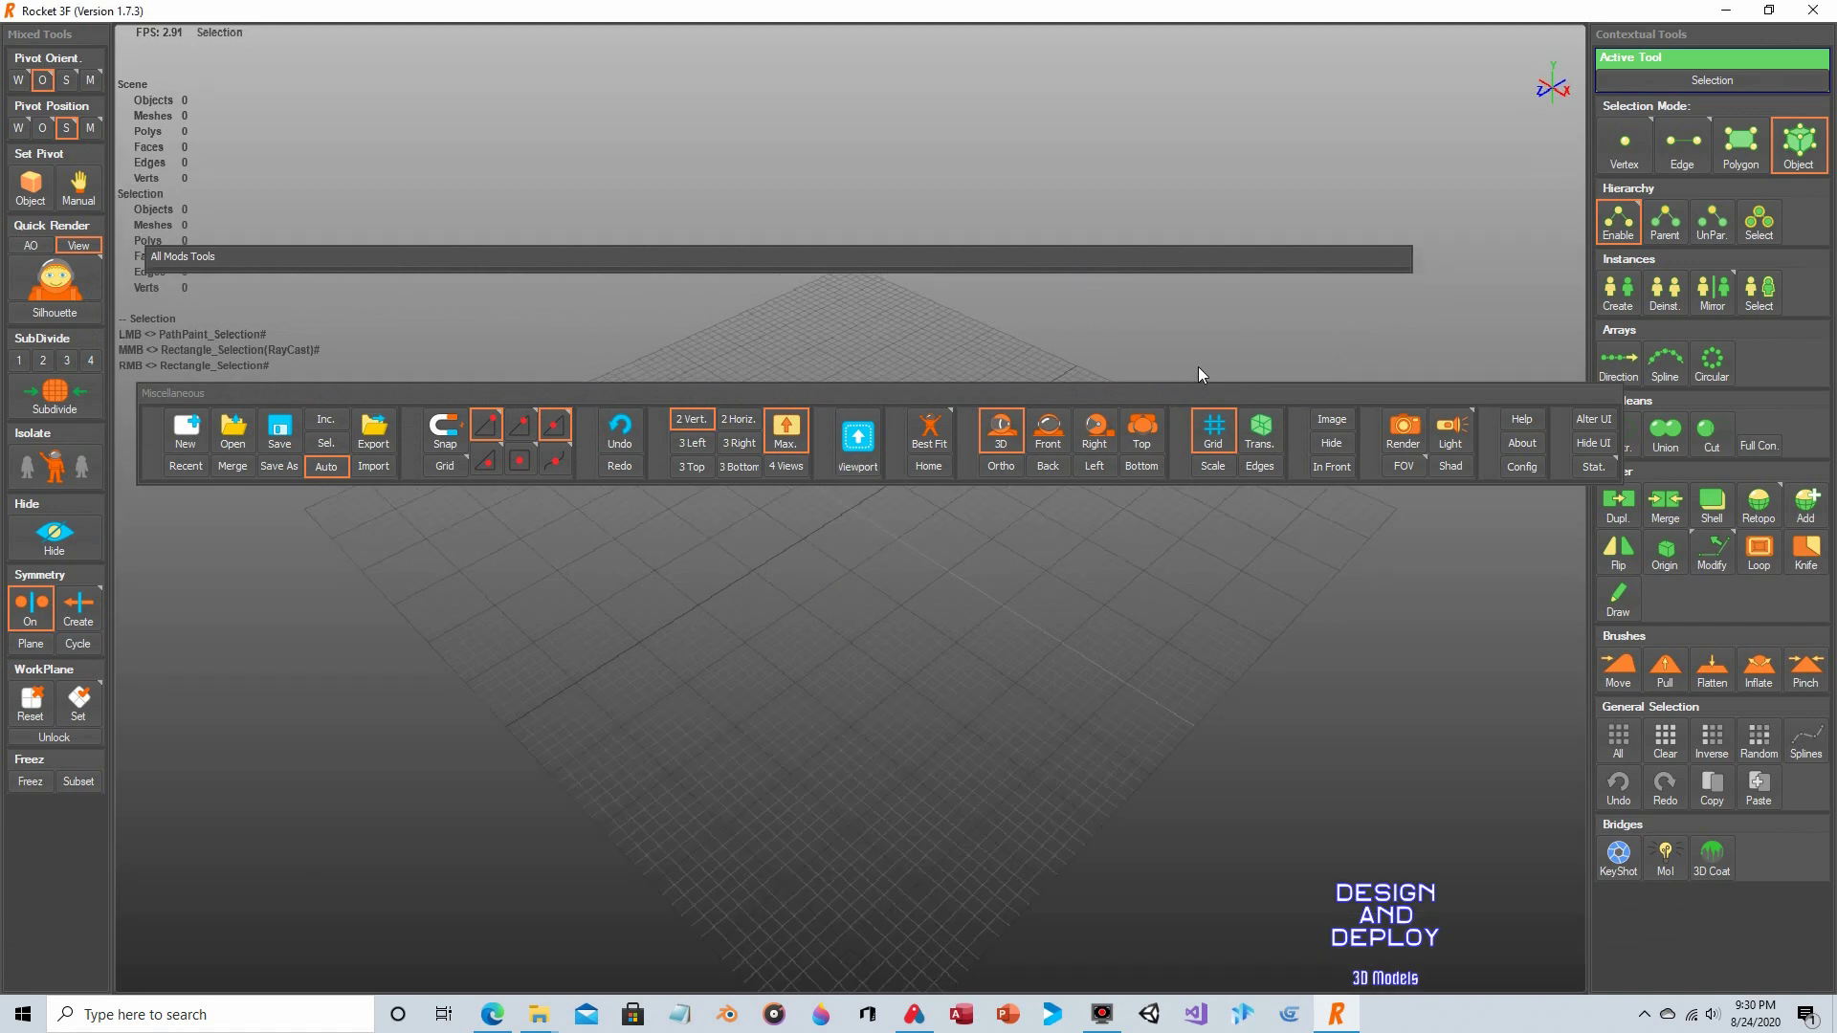
{"action": "left_click_drag", "start_coordinate": [828, 262], "coordinate": [916, 961]}
{"action": "left_click_drag", "start_coordinate": [844, 387], "coordinate": [913, 49]}
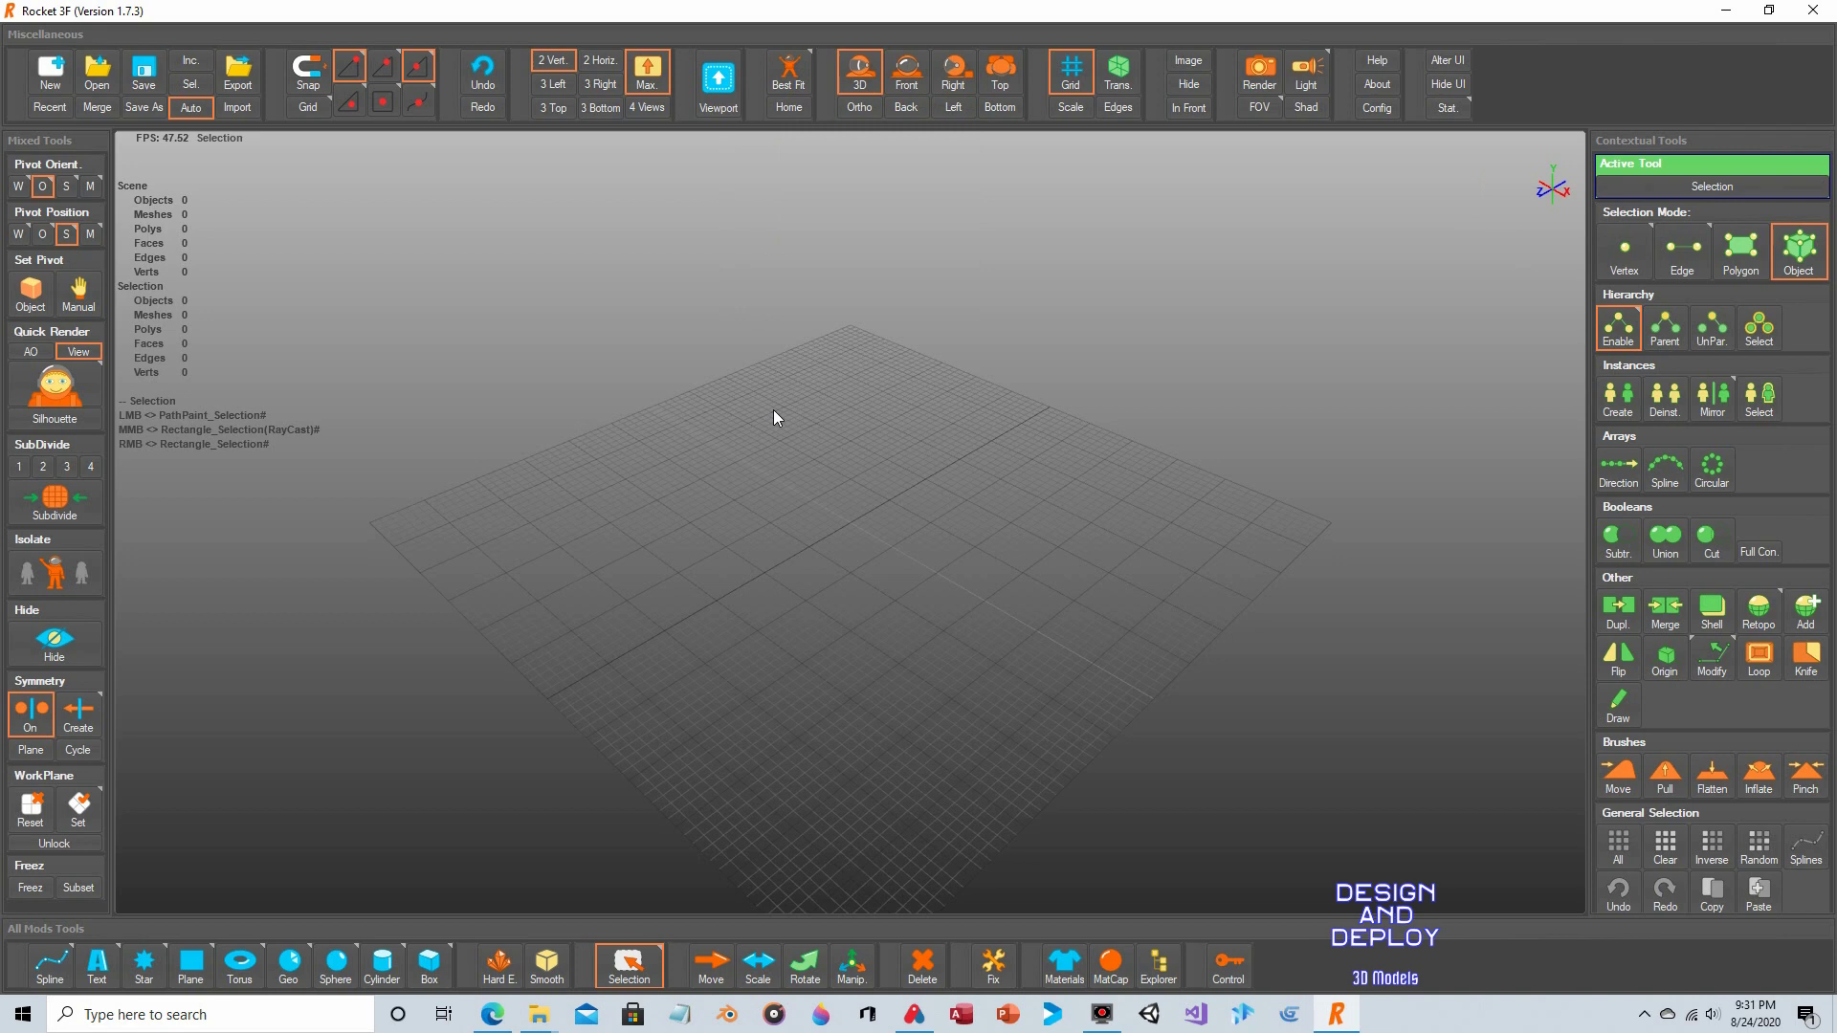
Open the Cylinder creation tool, set to 60 slices, 3 stacks and 2 caps.
{"action": "key", "text": "alt"}
{"action": "mouse_move", "coordinate": [774, 411]}
{"action": "left_mouse_down", "text": "alt"}
{"action": "mouse_move", "coordinate": [705, 340]}
{"action": "mouse_move", "coordinate": [857, 468]}
{"action": "mouse_move", "coordinate": [779, 373]}
{"action": "mouse_move", "coordinate": [757, 464]}
{"action": "mouse_move", "coordinate": [775, 369]}
{"action": "mouse_move", "coordinate": [776, 387]}
{"action": "left_mouse_up", "text": "alt"}
{"action": "key", "text": "alt"}
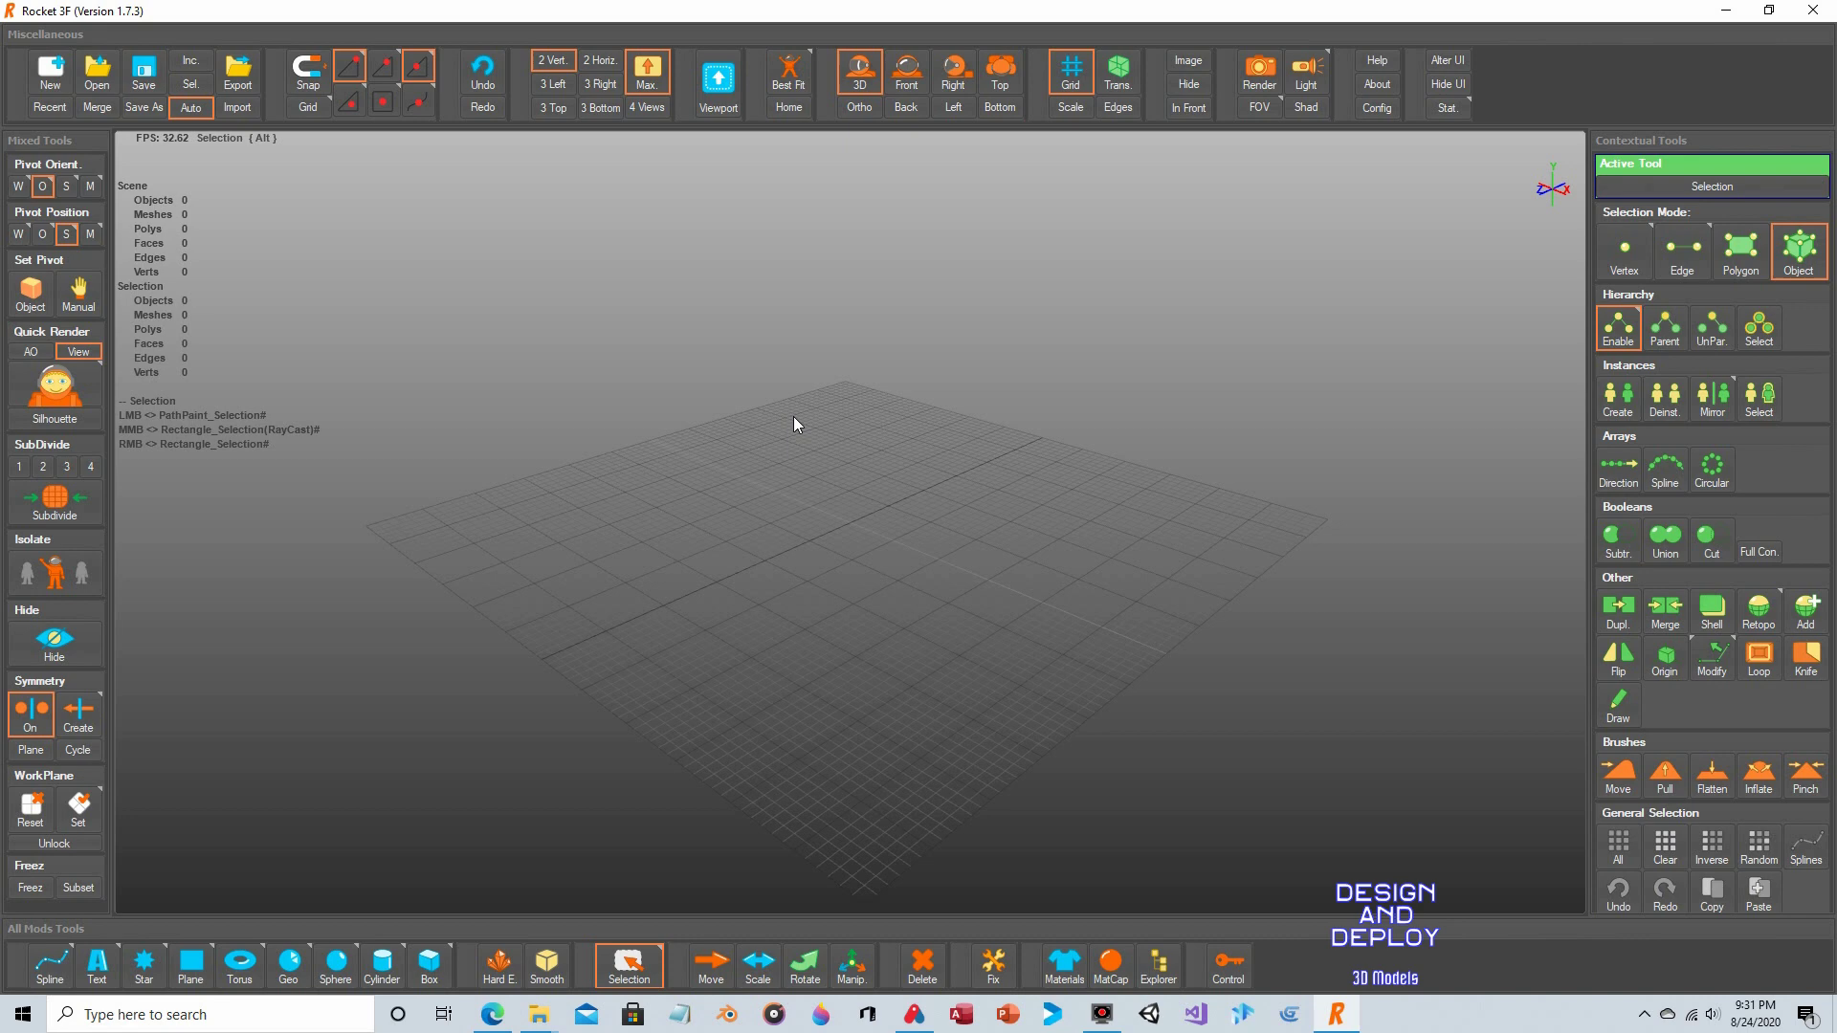
{"action": "mouse_move", "coordinate": [793, 418]}
{"action": "right_mouse_down", "text": "alt"}
{"action": "mouse_move", "coordinate": [792, 370]}
{"action": "mouse_move", "coordinate": [804, 451]}
{"action": "mouse_move", "coordinate": [813, 395]}
{"action": "right_mouse_up", "text": "alt"}
{"action": "middle_click_drag", "start_coordinate": [701, 451], "coordinate": [725, 416], "text": "alt"}
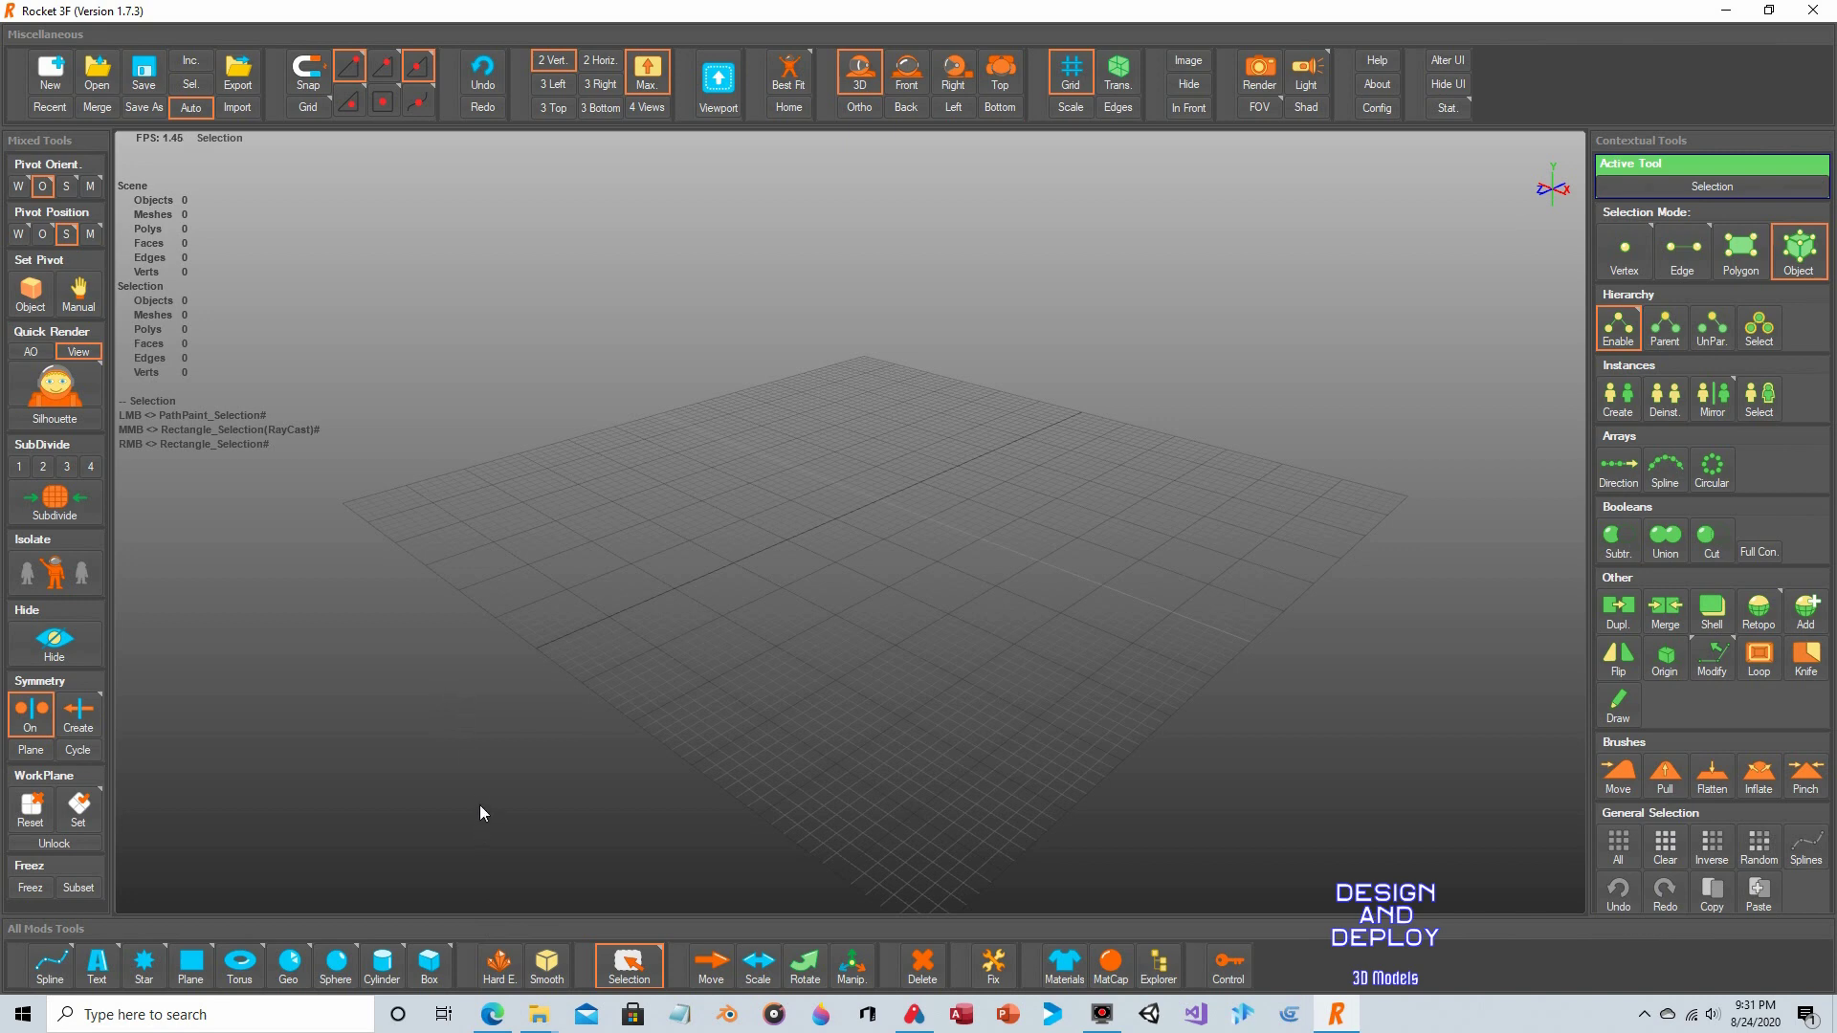
{"action": "left_click", "coordinate": [388, 962]}
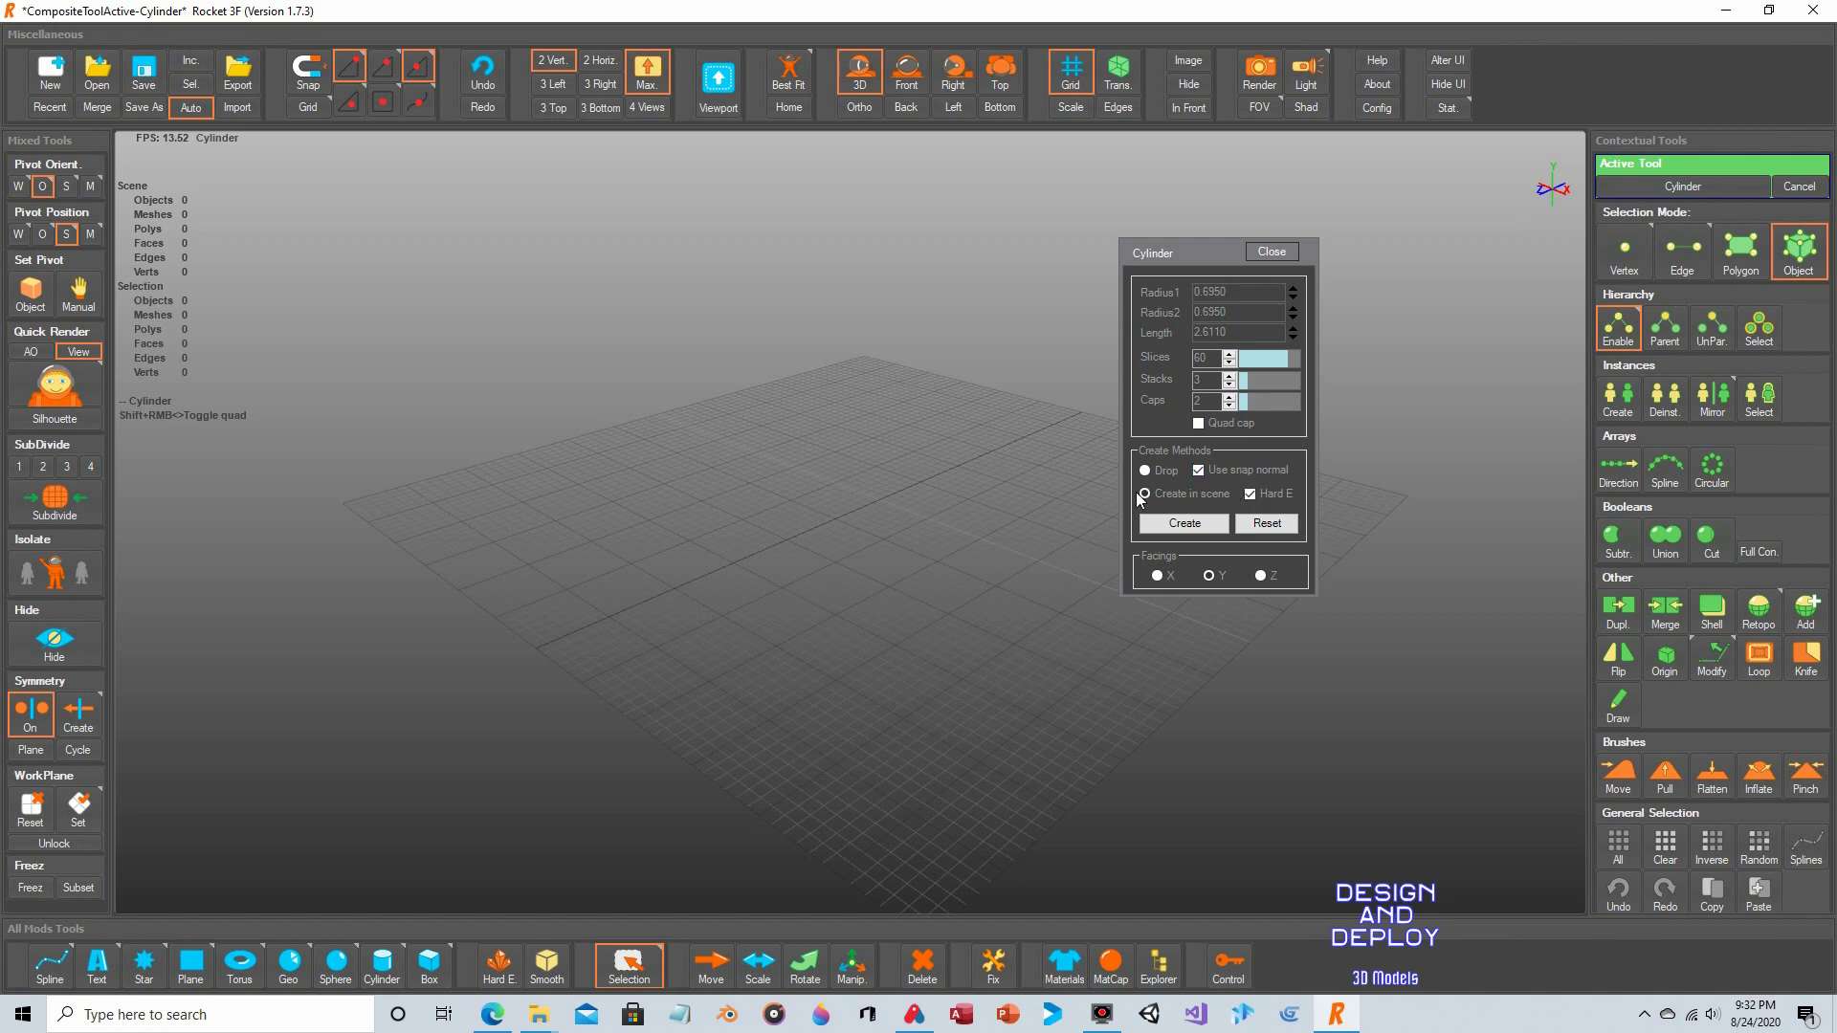
Create a 60-slice cylinder, trying Y and Z facings before settling on the X axis.
{"action": "left_click", "coordinate": [1157, 576]}
{"action": "left_click", "coordinate": [1186, 525]}
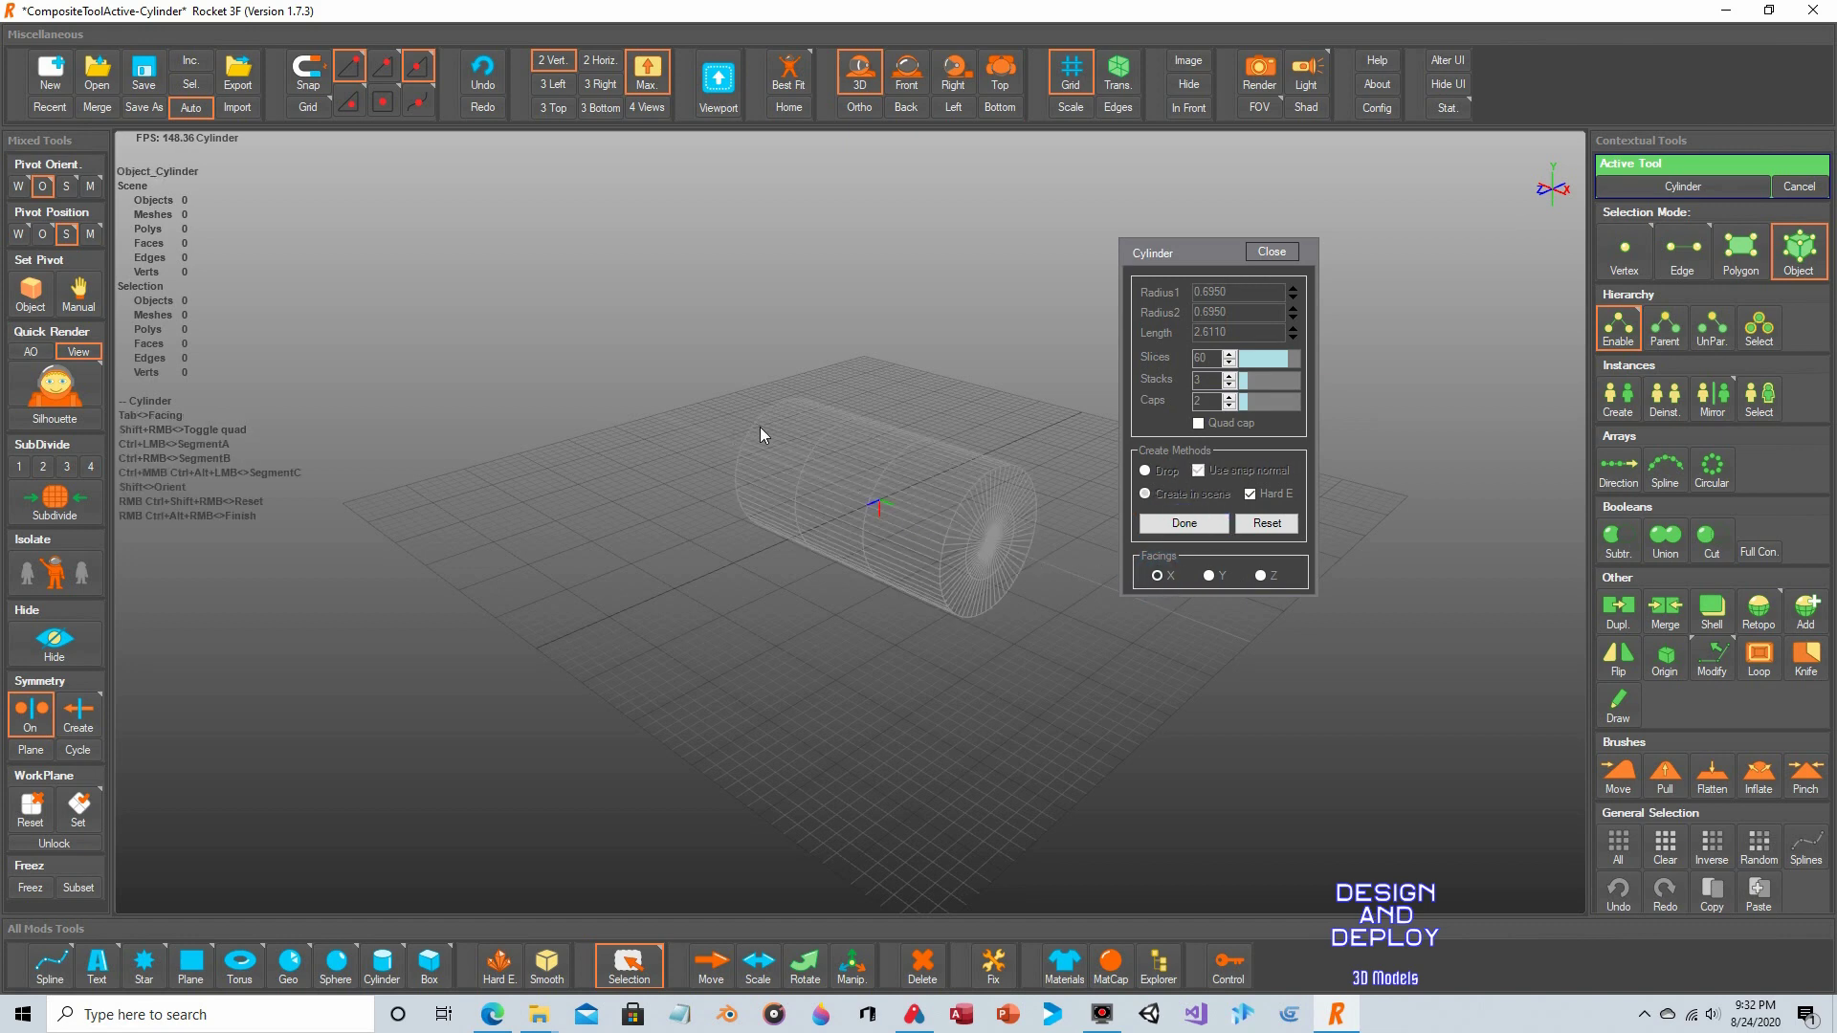
{"action": "left_click", "coordinate": [1209, 576]}
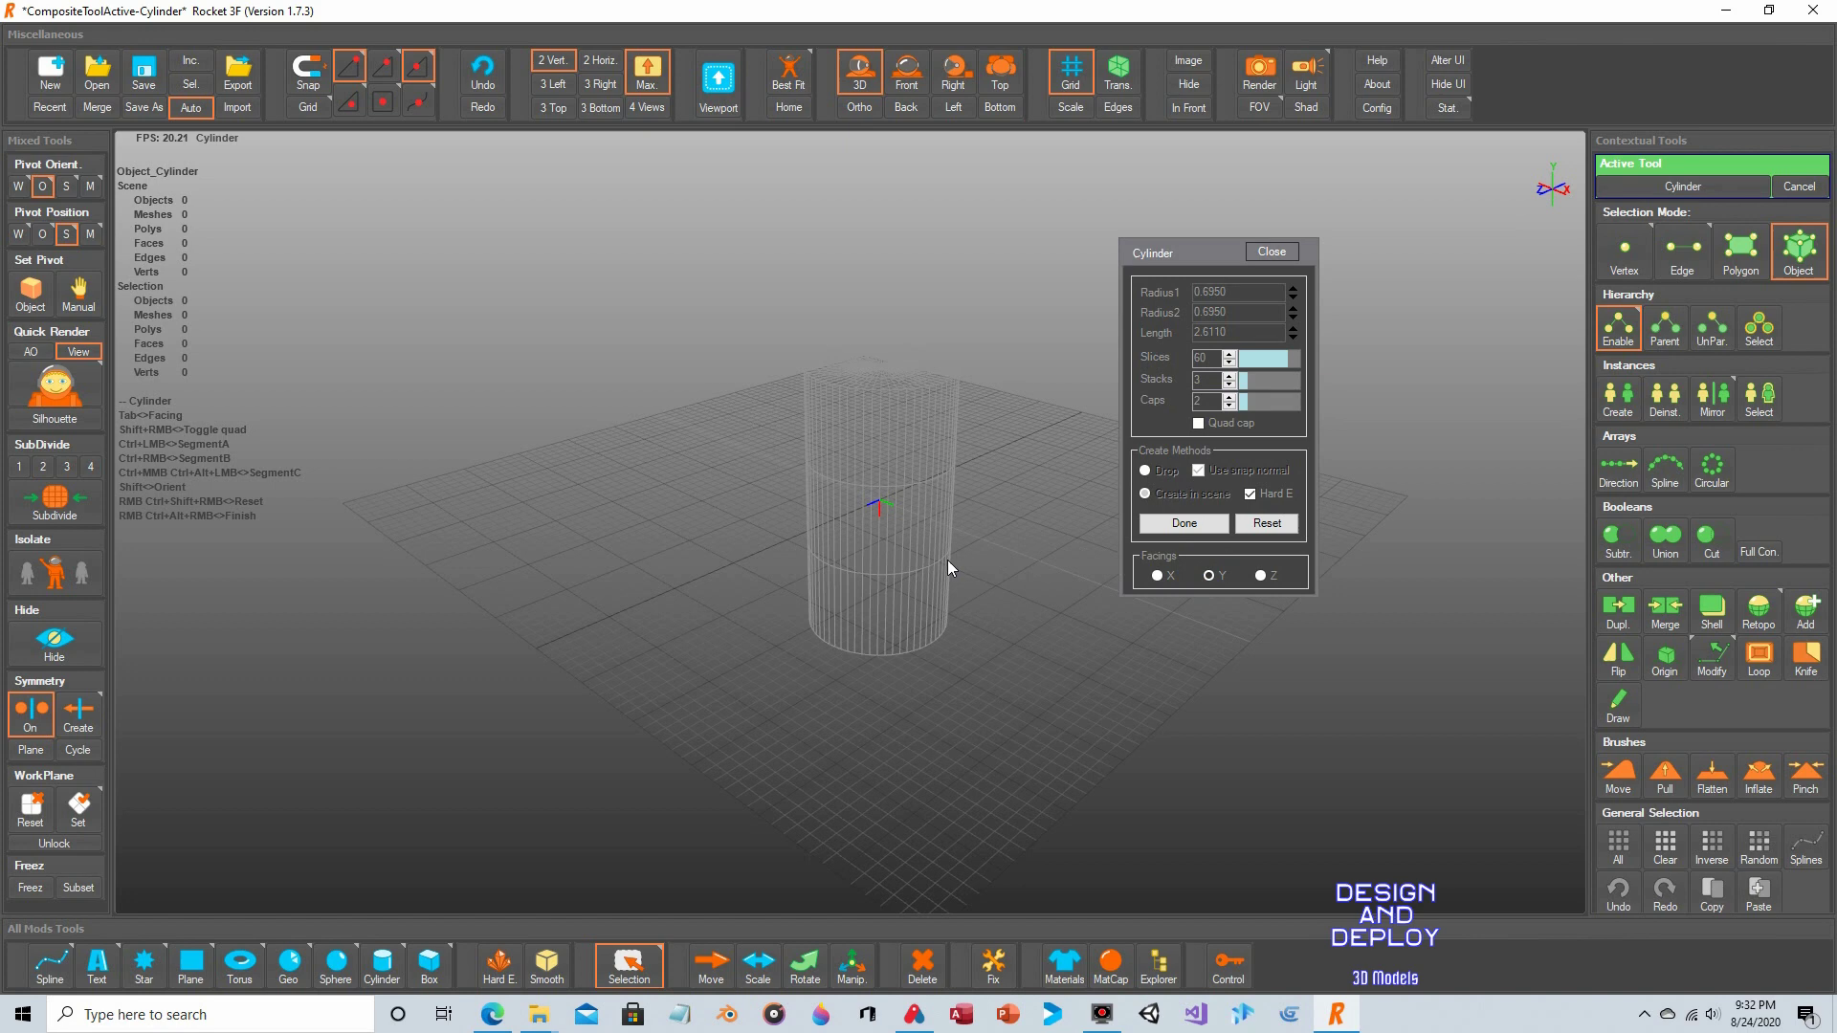
{"action": "left_click", "coordinate": [1260, 575]}
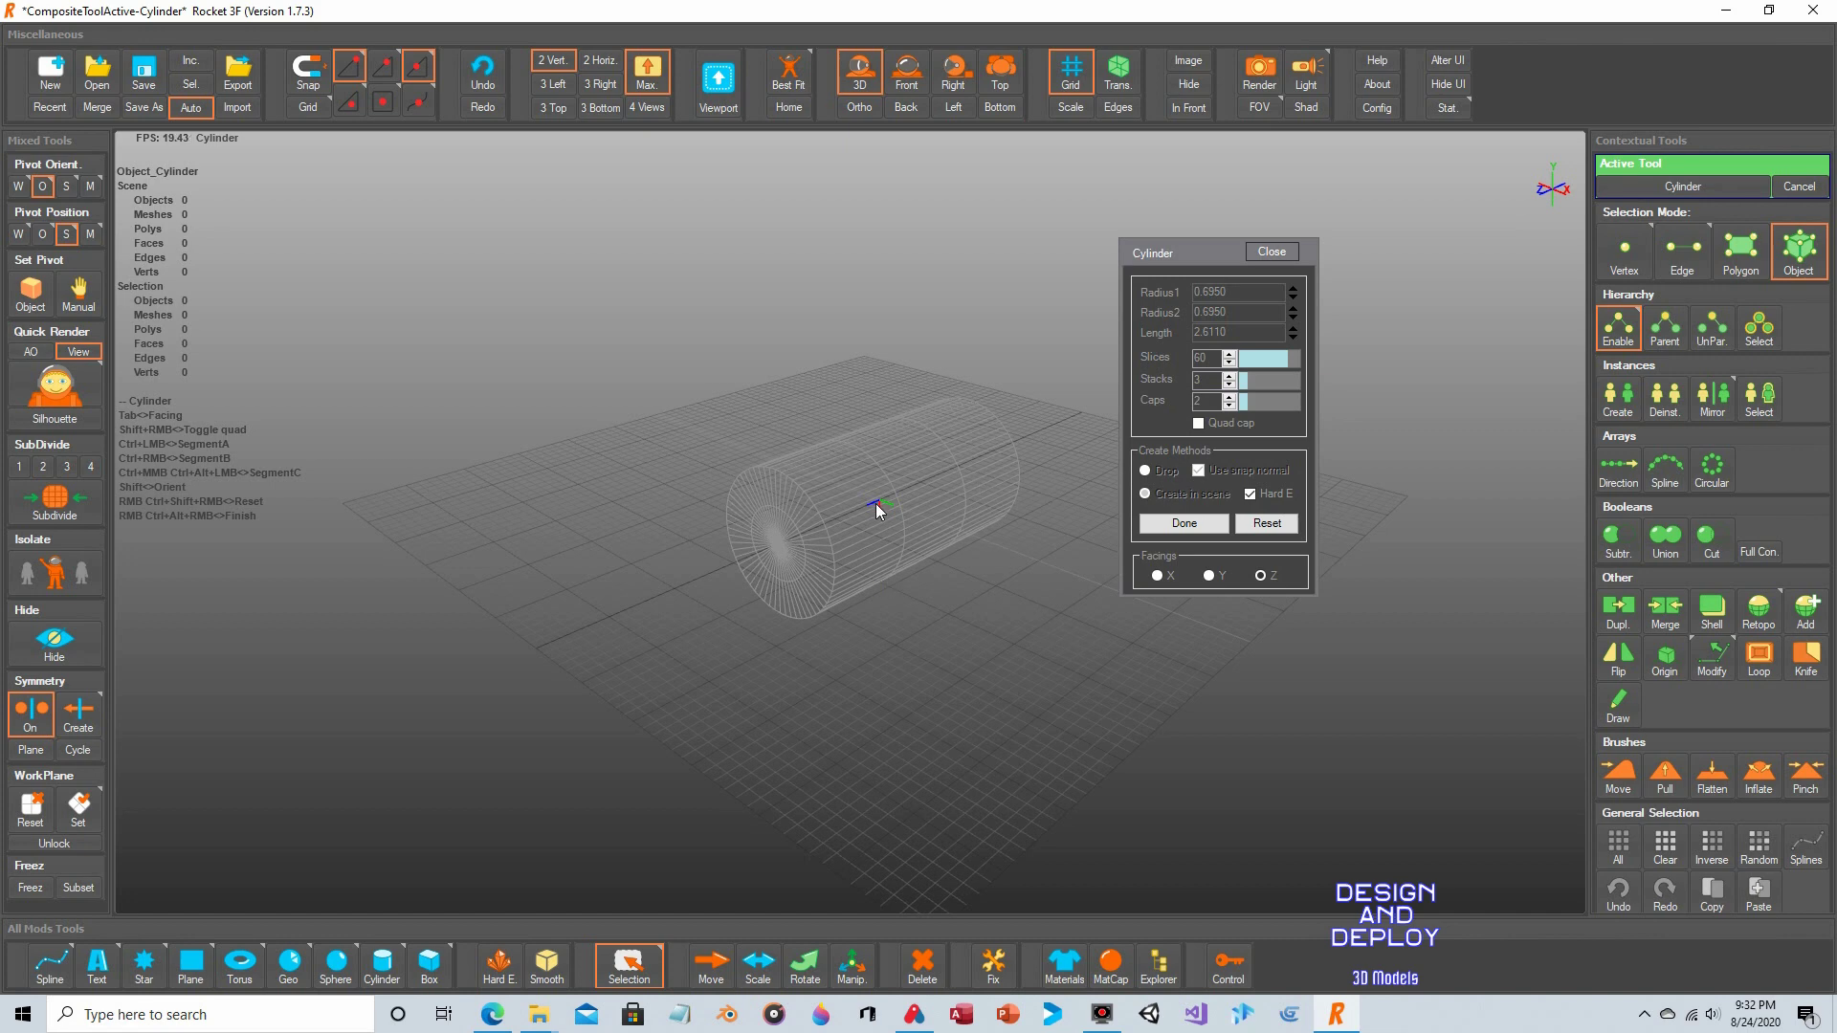
{"action": "left_click", "coordinate": [1158, 575]}
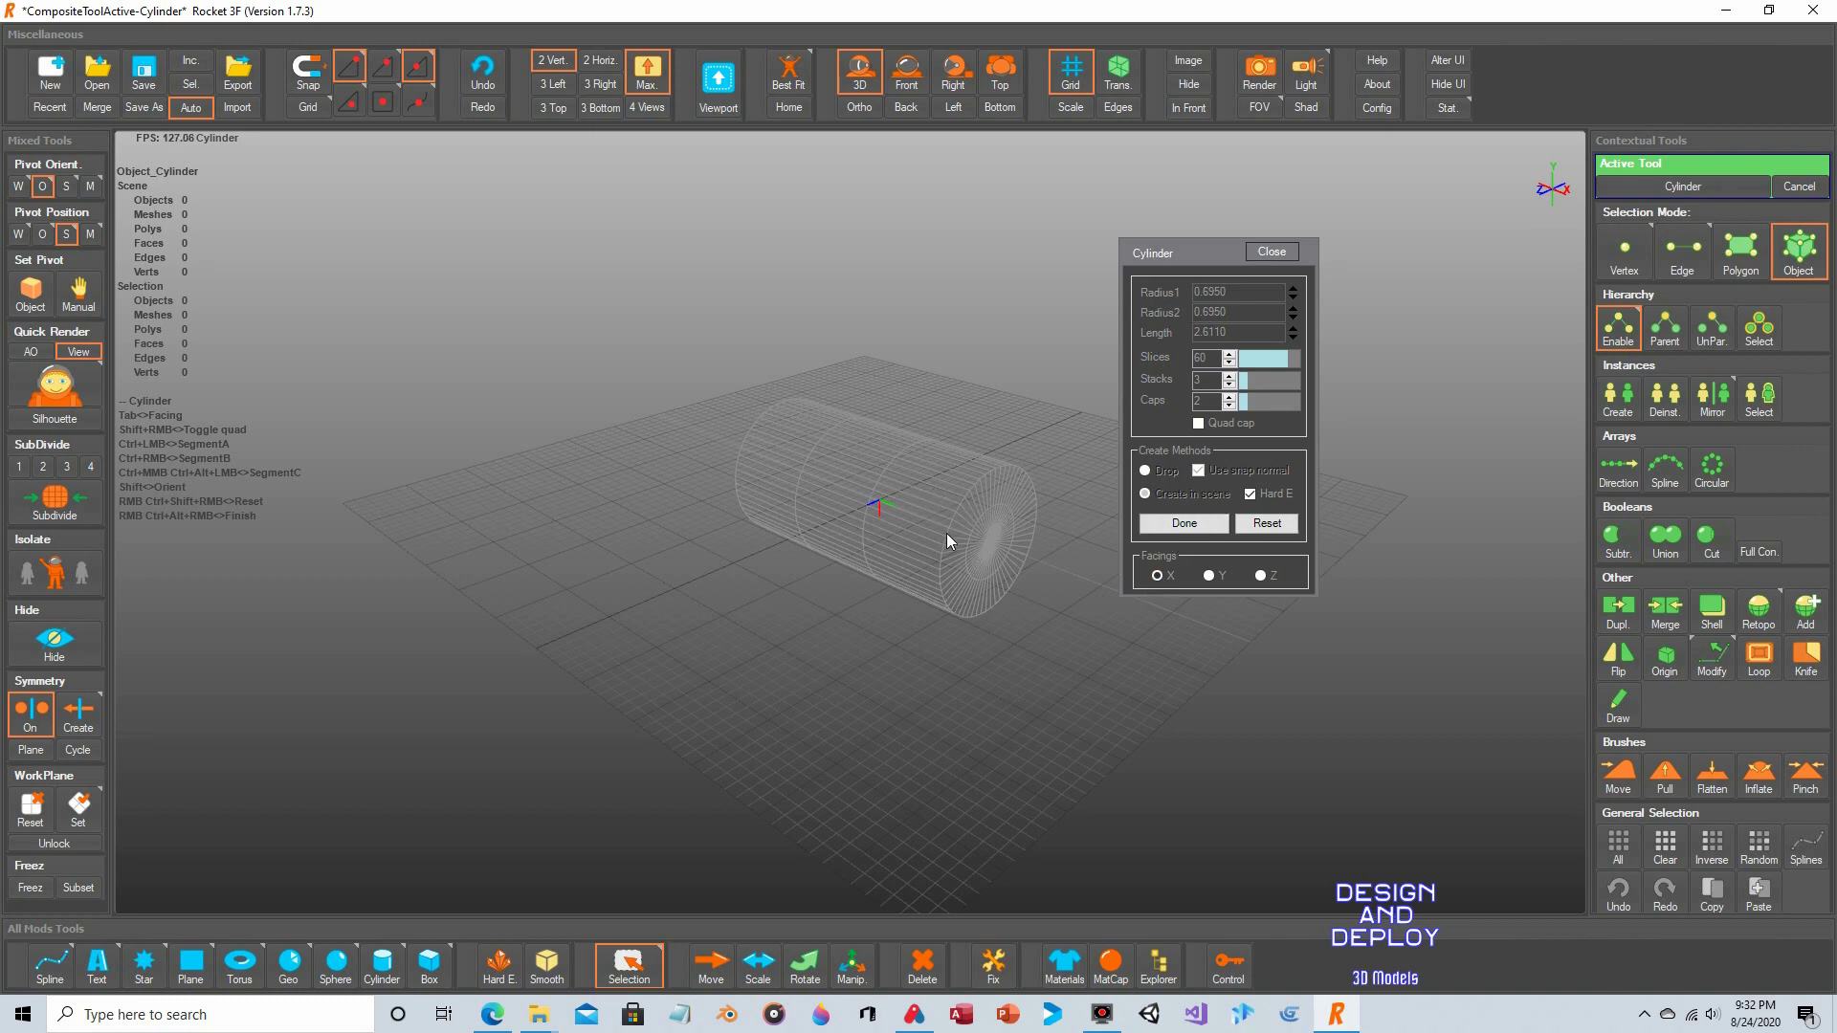
{"action": "scroll", "coordinate": [947, 532], "scroll_direction": "up", "scroll_amount": 5}
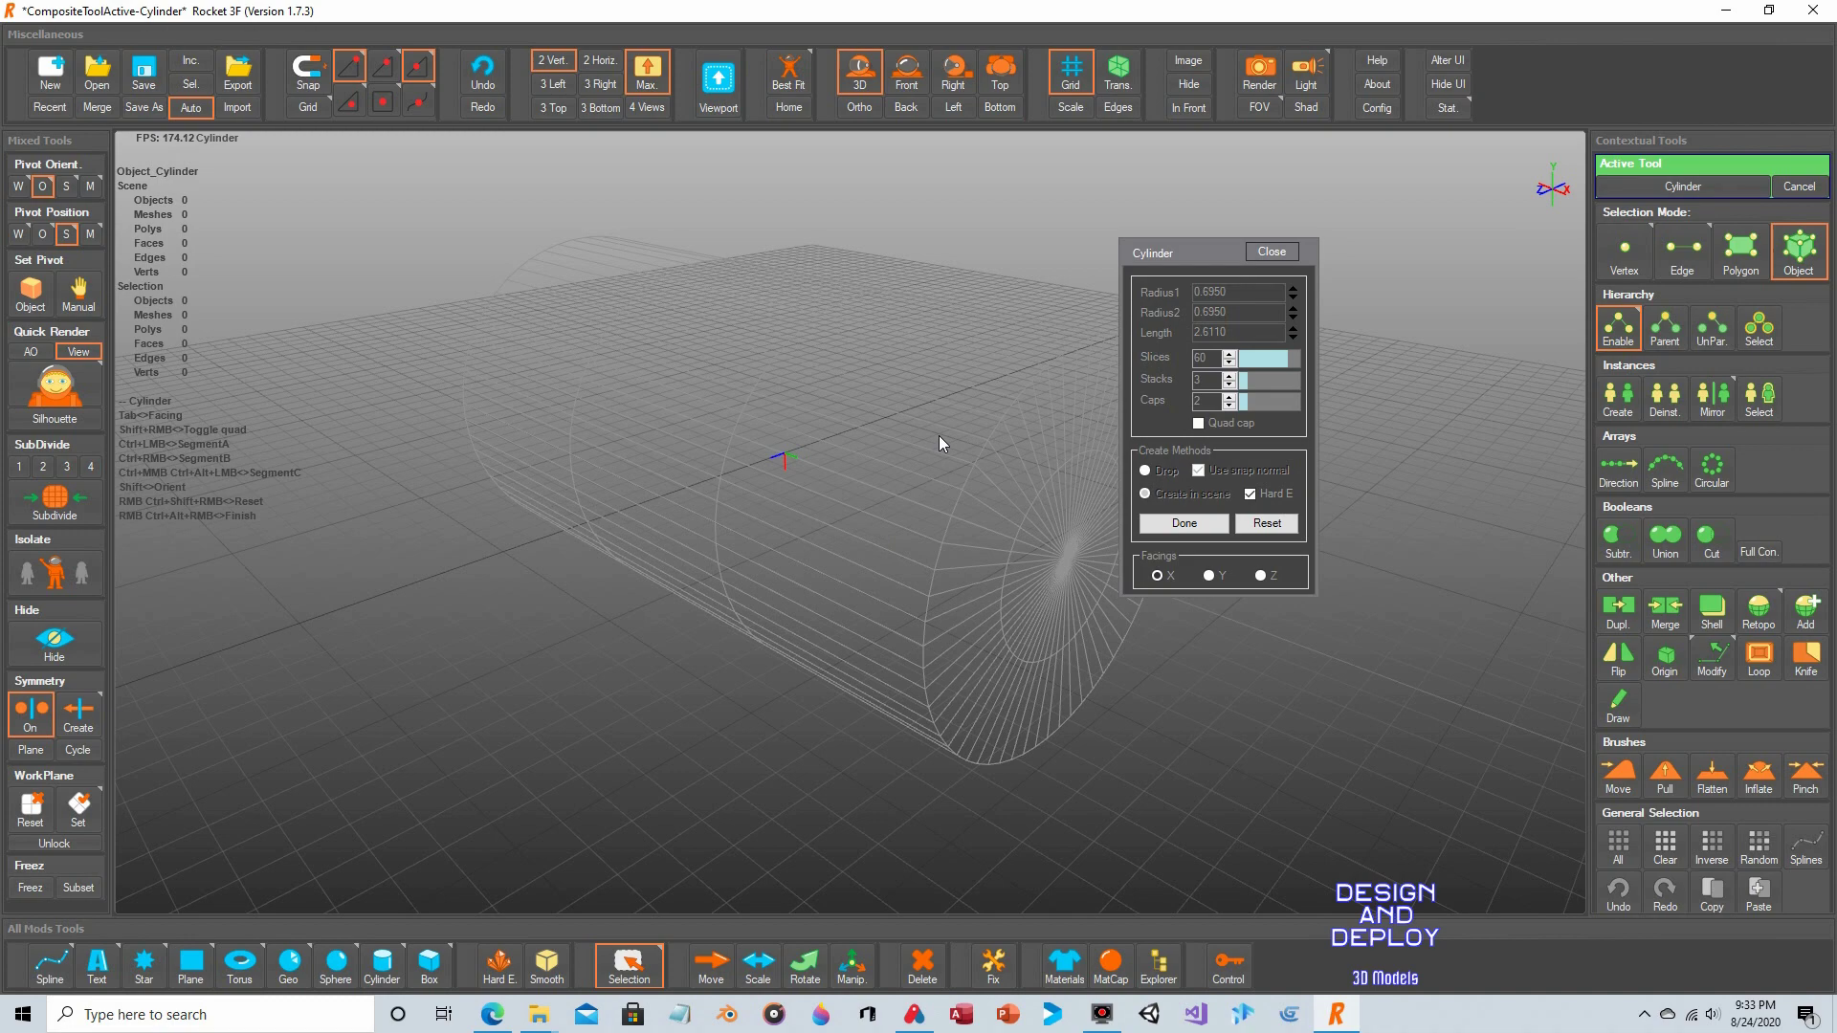
Commit the 420-polygon cylinder, select it and switch to Polygon selection mode.
{"action": "left_click", "coordinate": [1184, 524]}
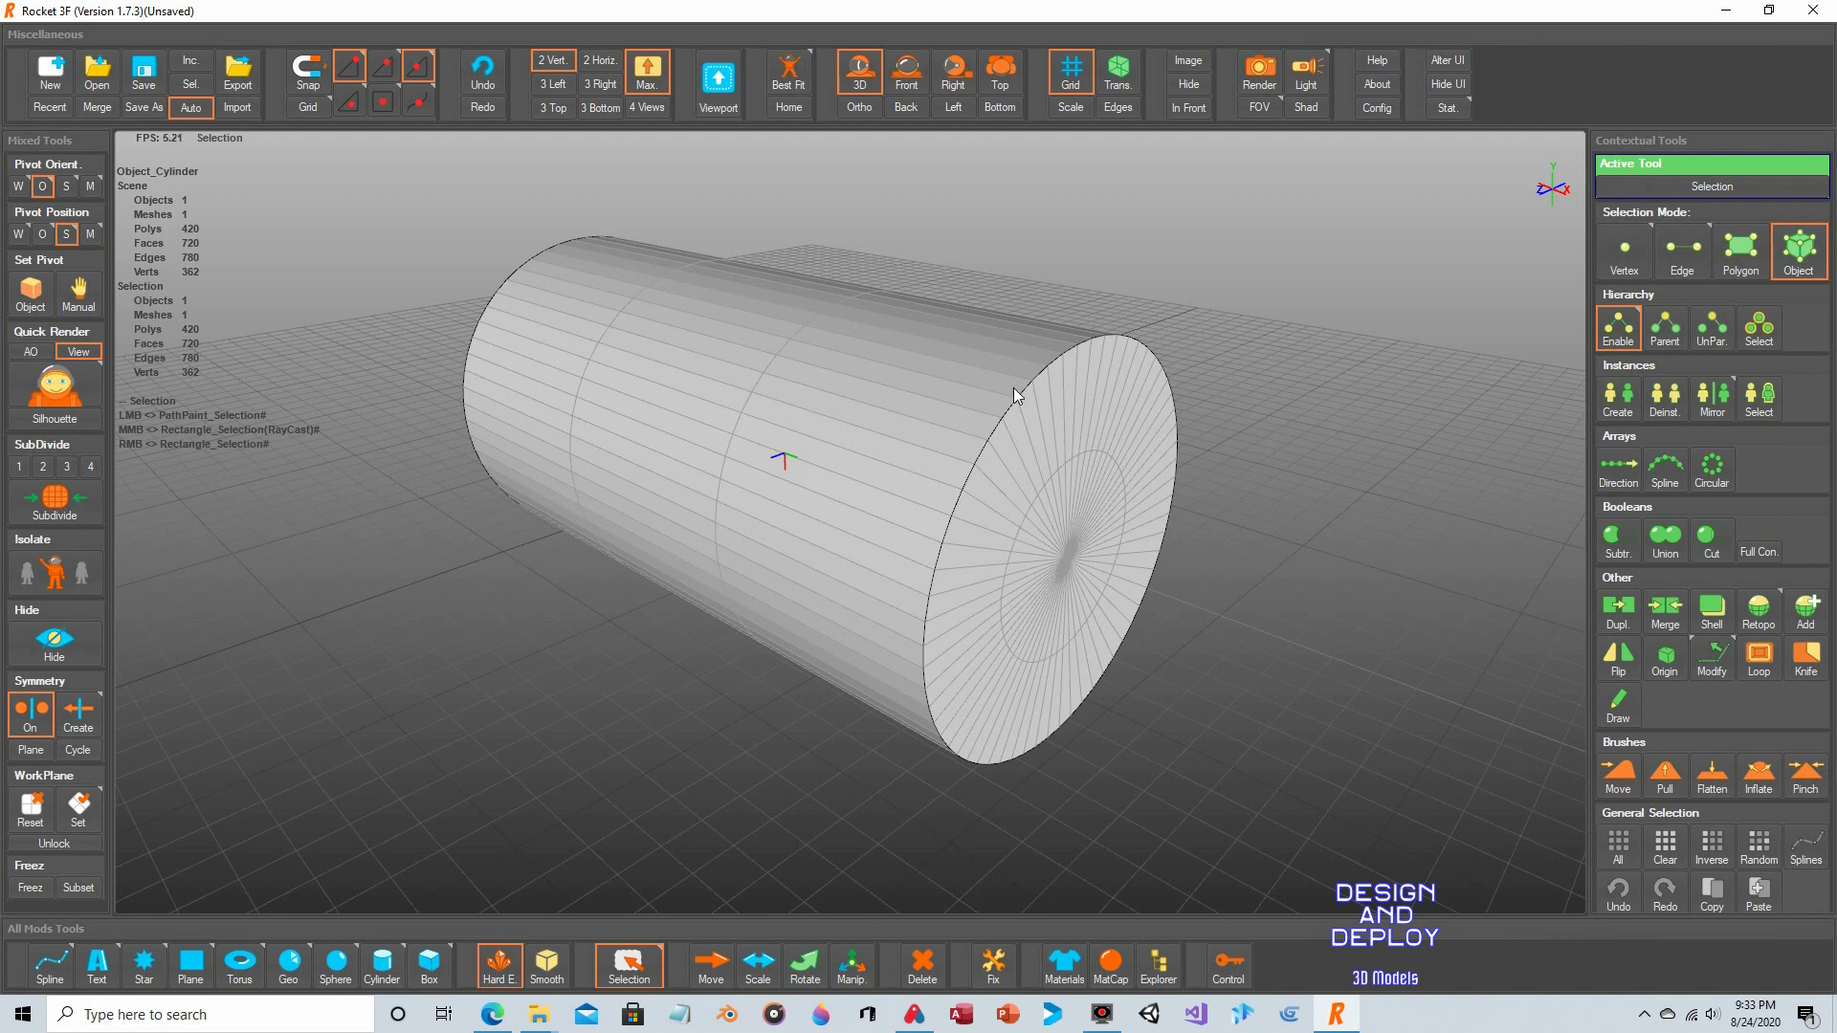
{"action": "left_click", "coordinate": [922, 408]}
{"action": "left_click", "coordinate": [1733, 249]}
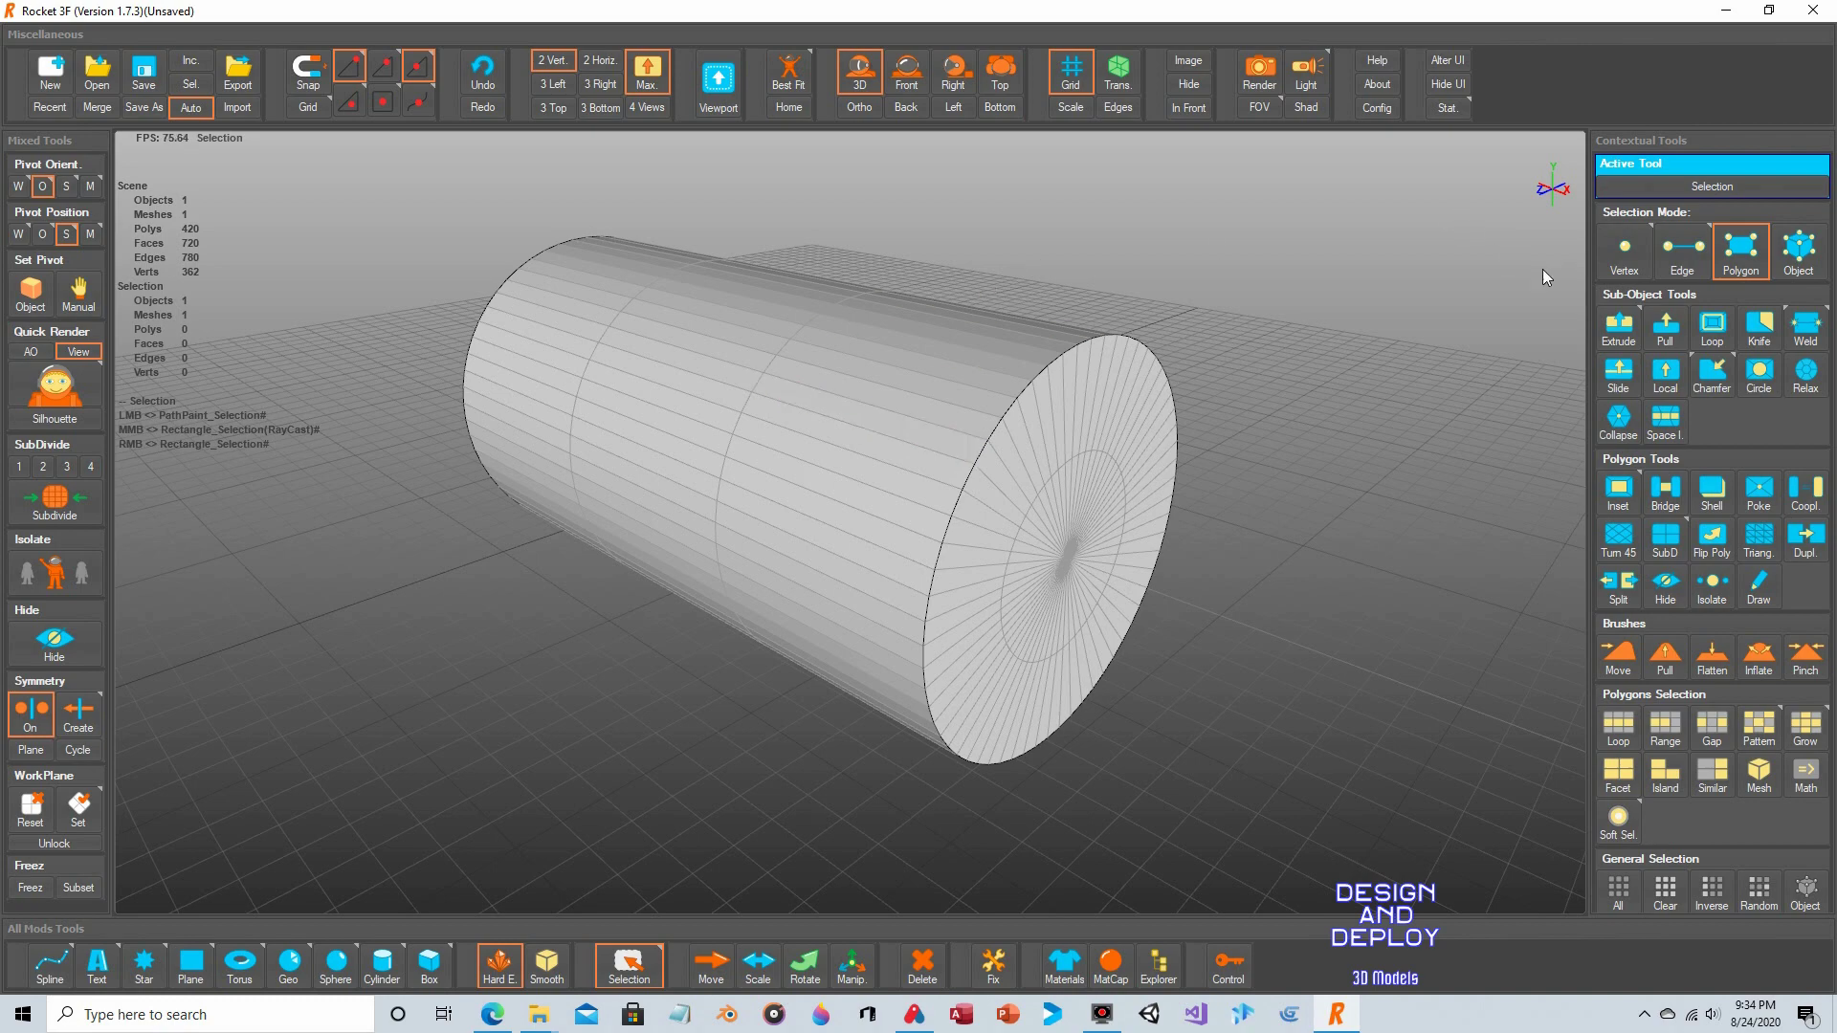
Pick a cap-rim vertex, then cycle through Edge and Polygon modes back to Object mode.
{"action": "left_click", "coordinate": [1611, 245]}
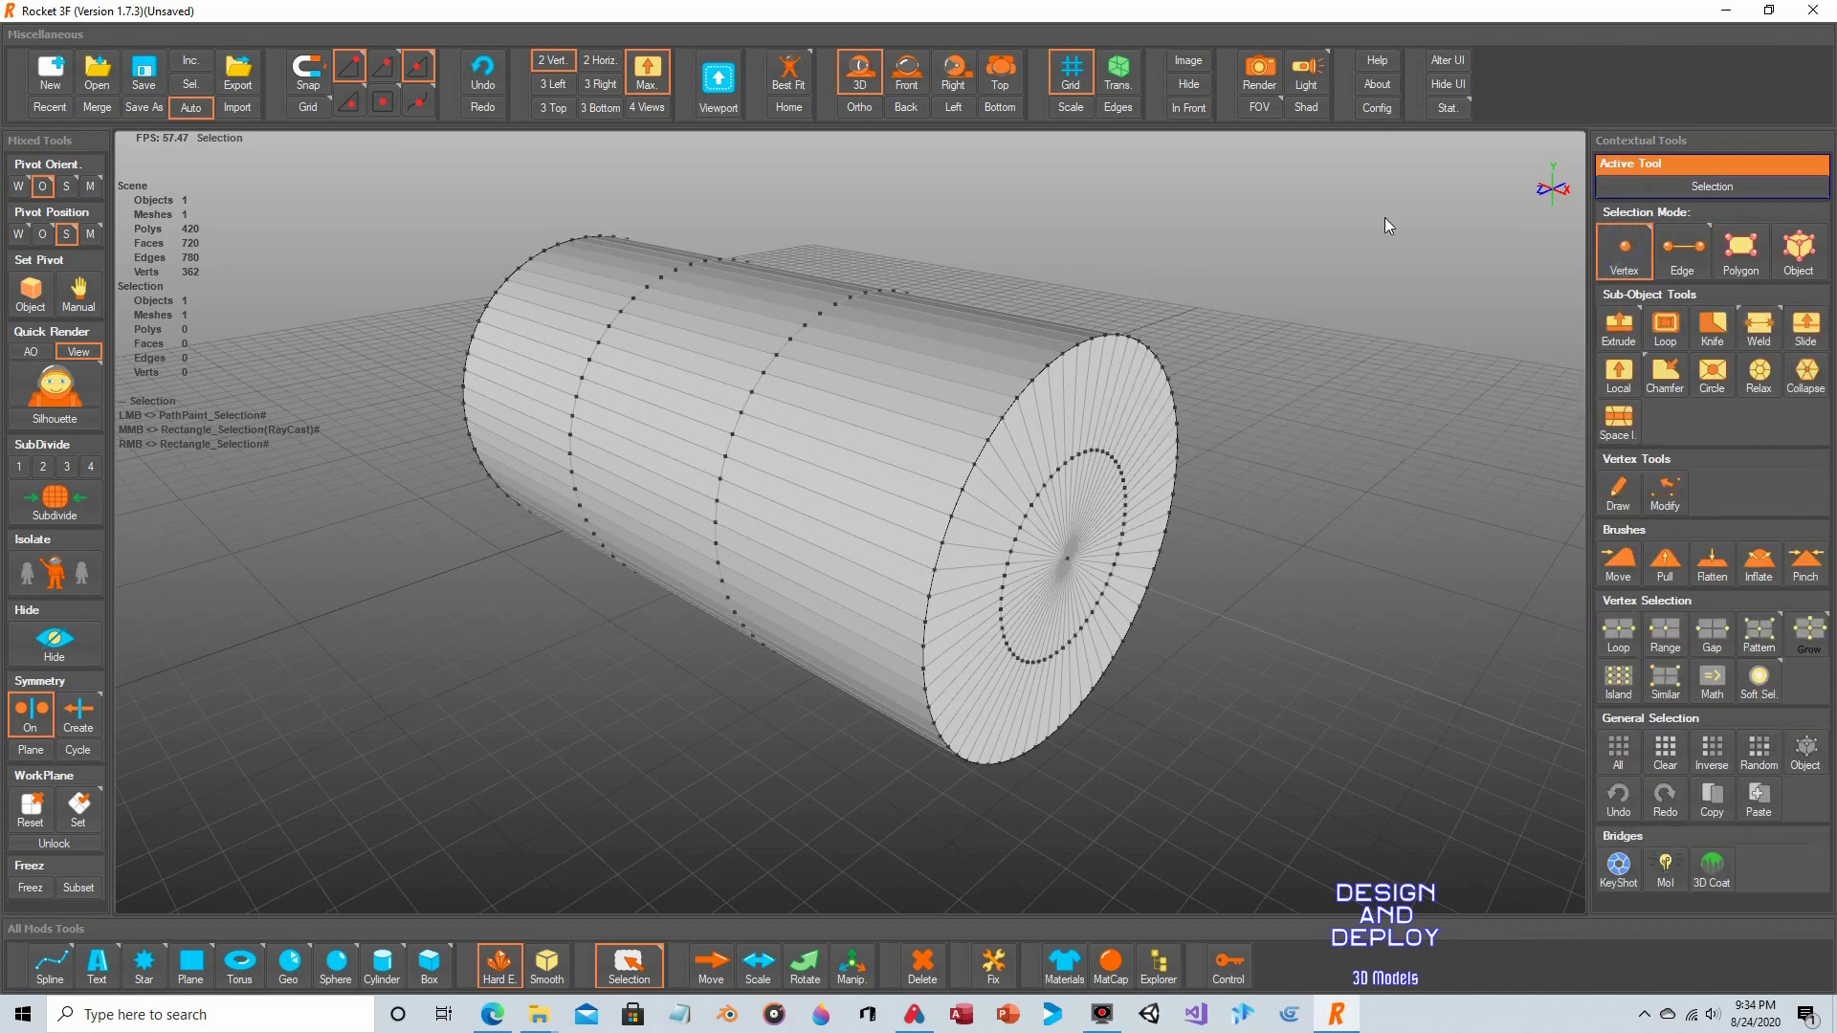
{"action": "left_click", "coordinate": [1016, 399]}
{"action": "left_click", "coordinate": [1684, 254]}
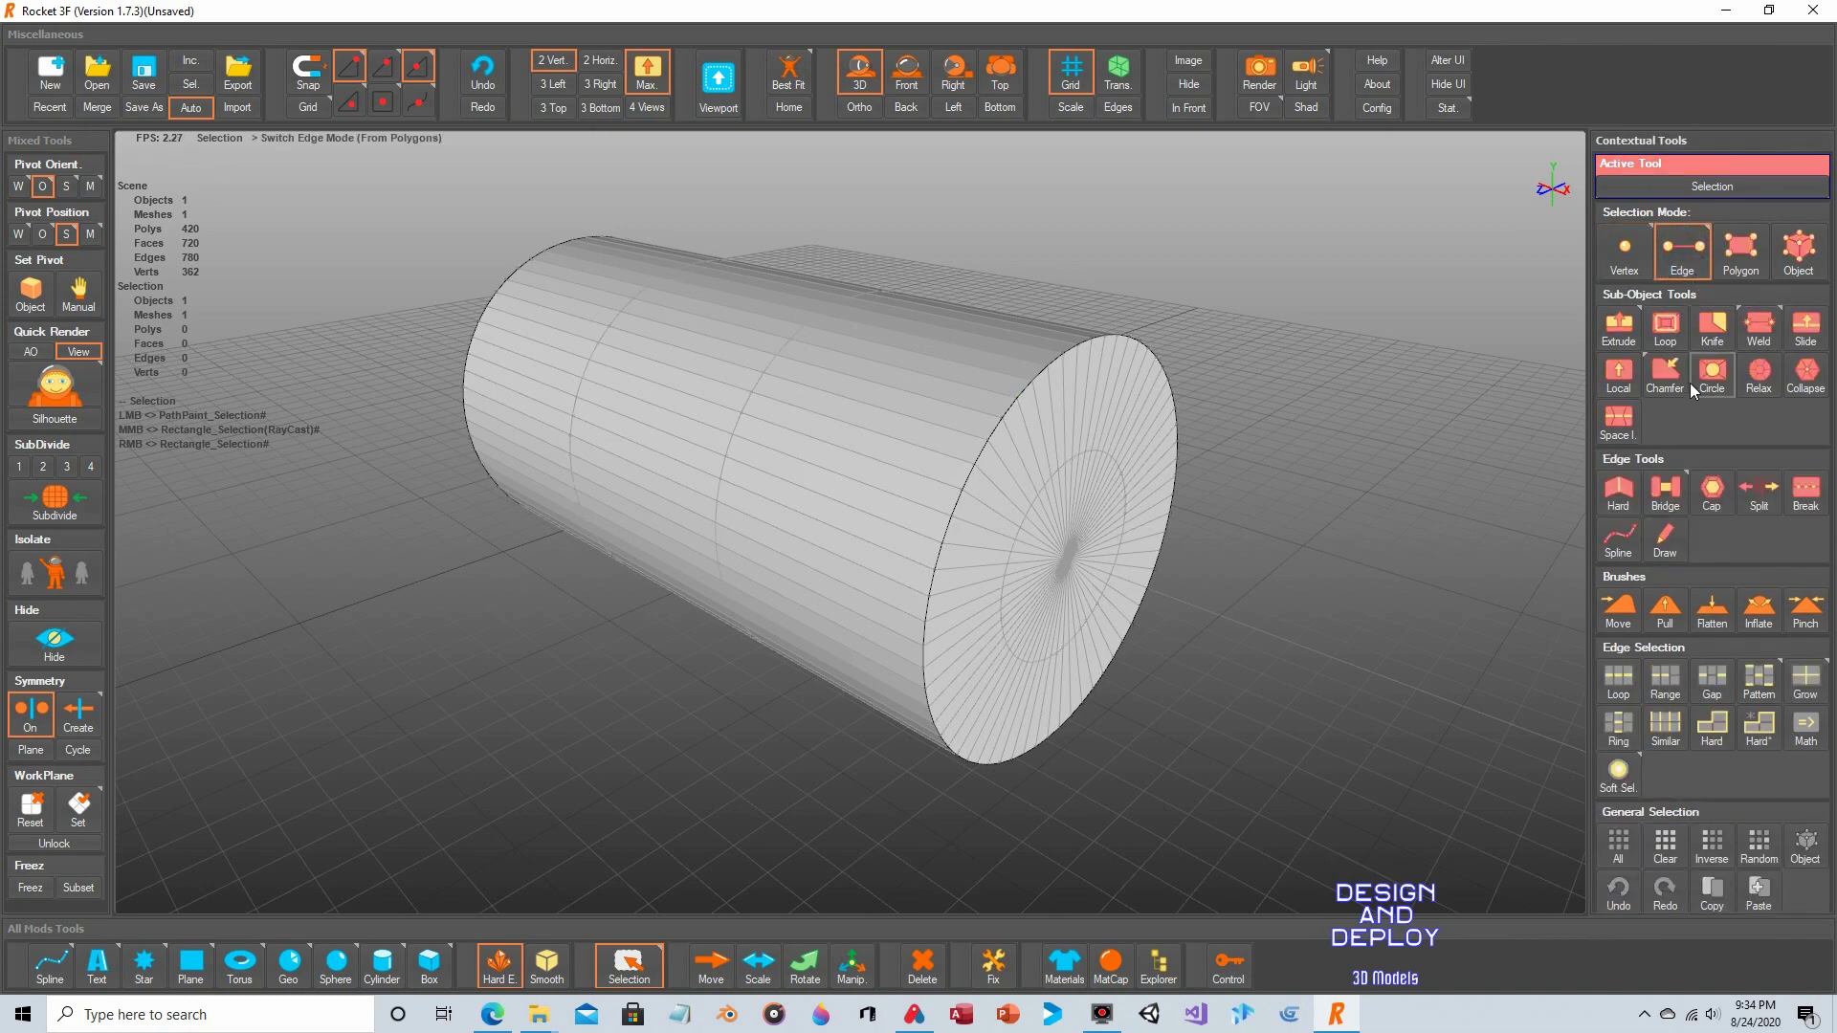
{"action": "left_click", "coordinate": [1760, 263]}
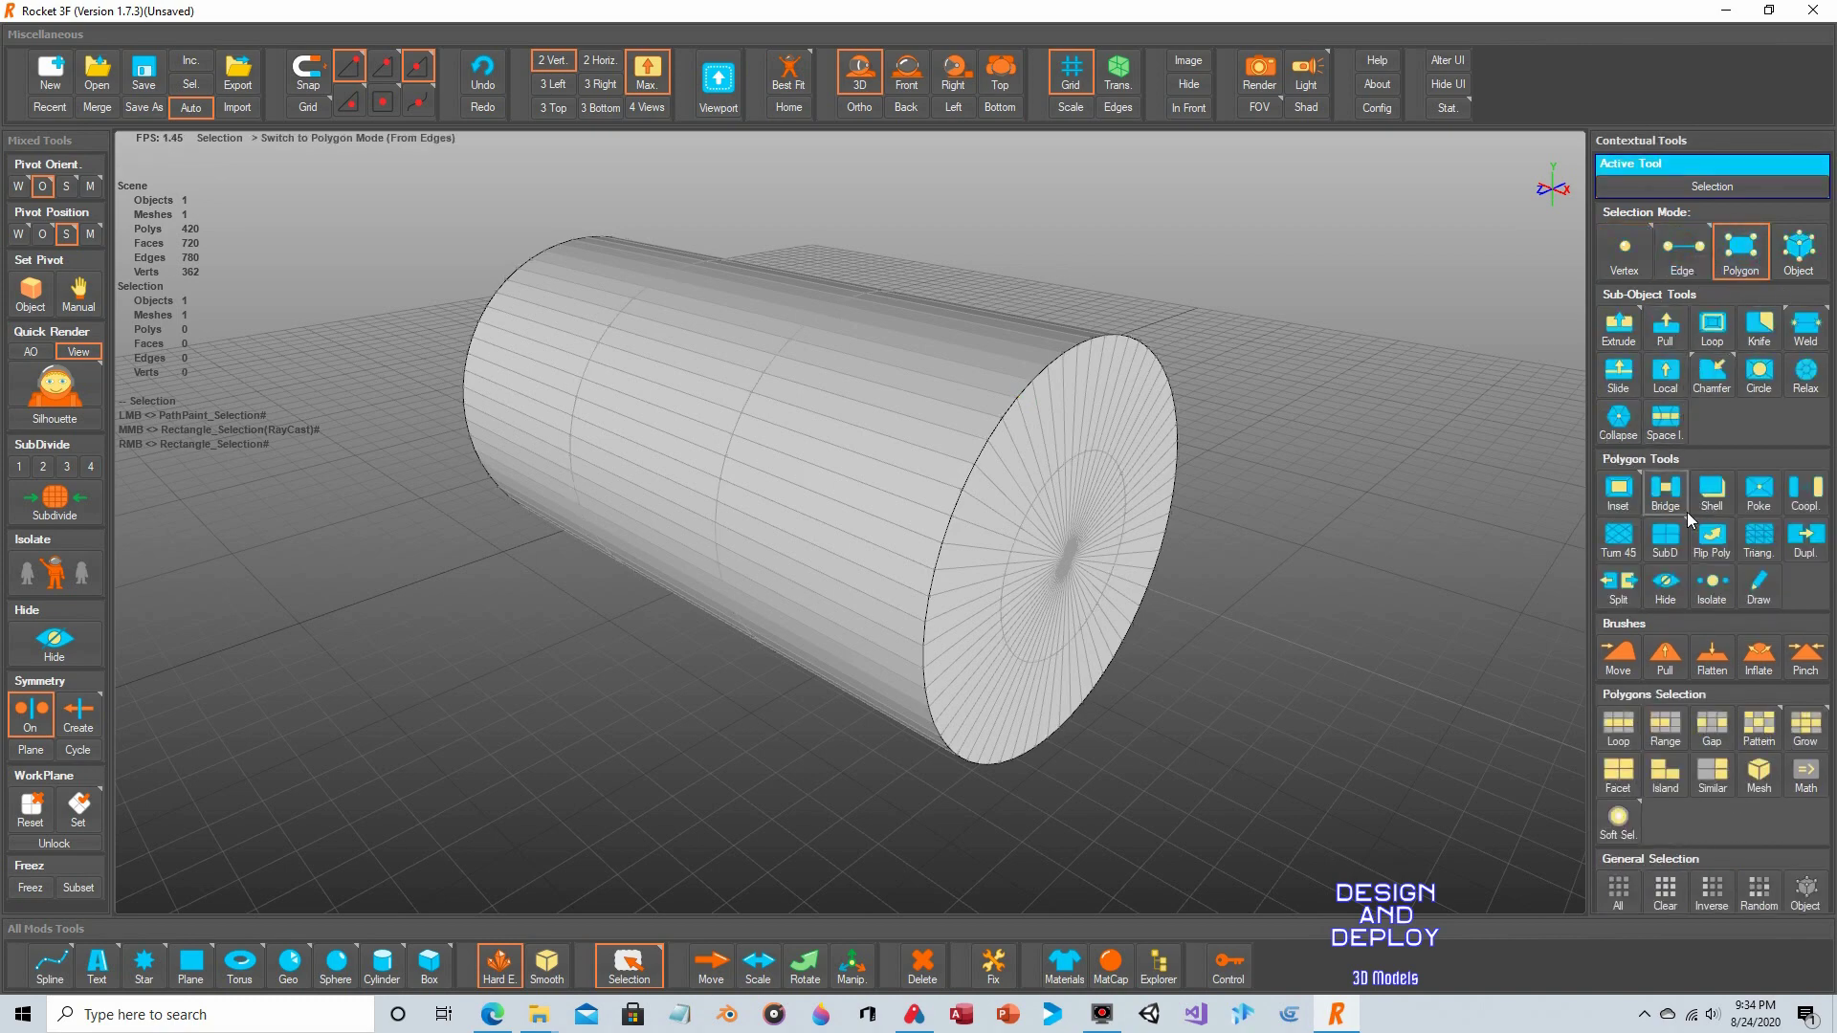
{"action": "left_click", "coordinate": [1799, 251]}
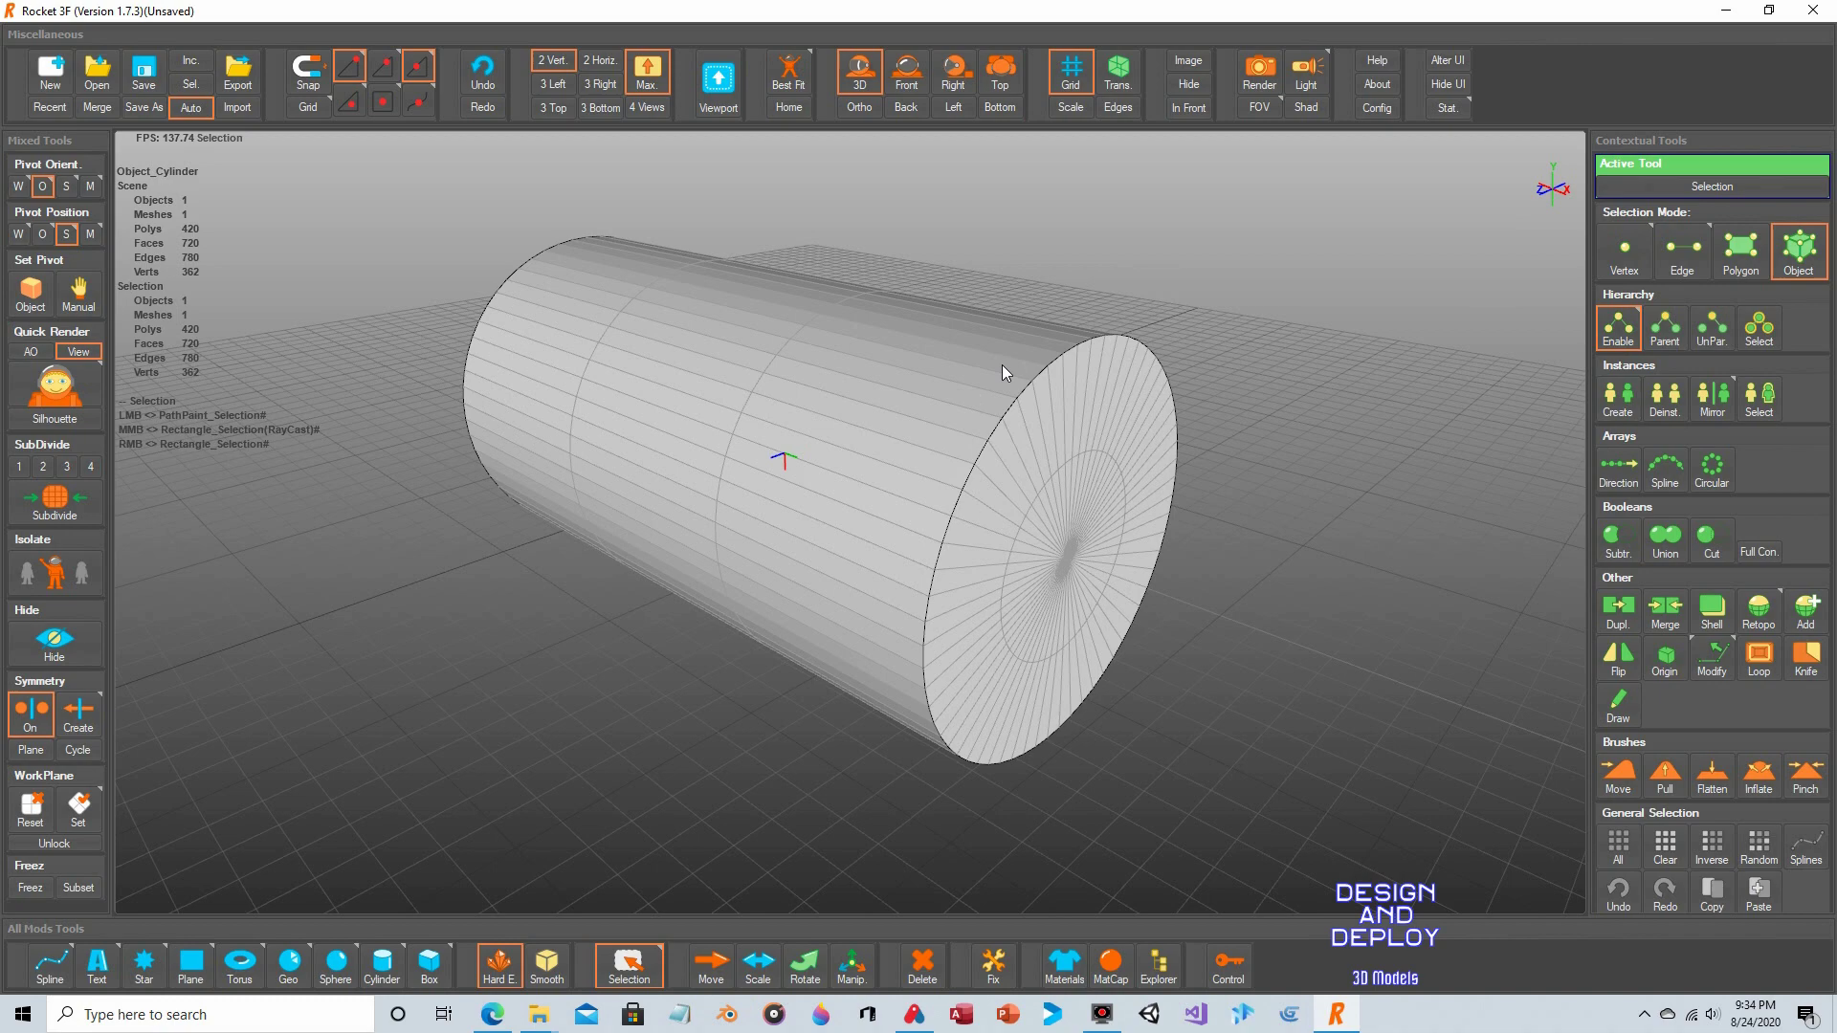
Pull one cap-rim vertex upward into a spike, then undo, redo and undo it again.
{"action": "left_click", "coordinate": [1626, 251]}
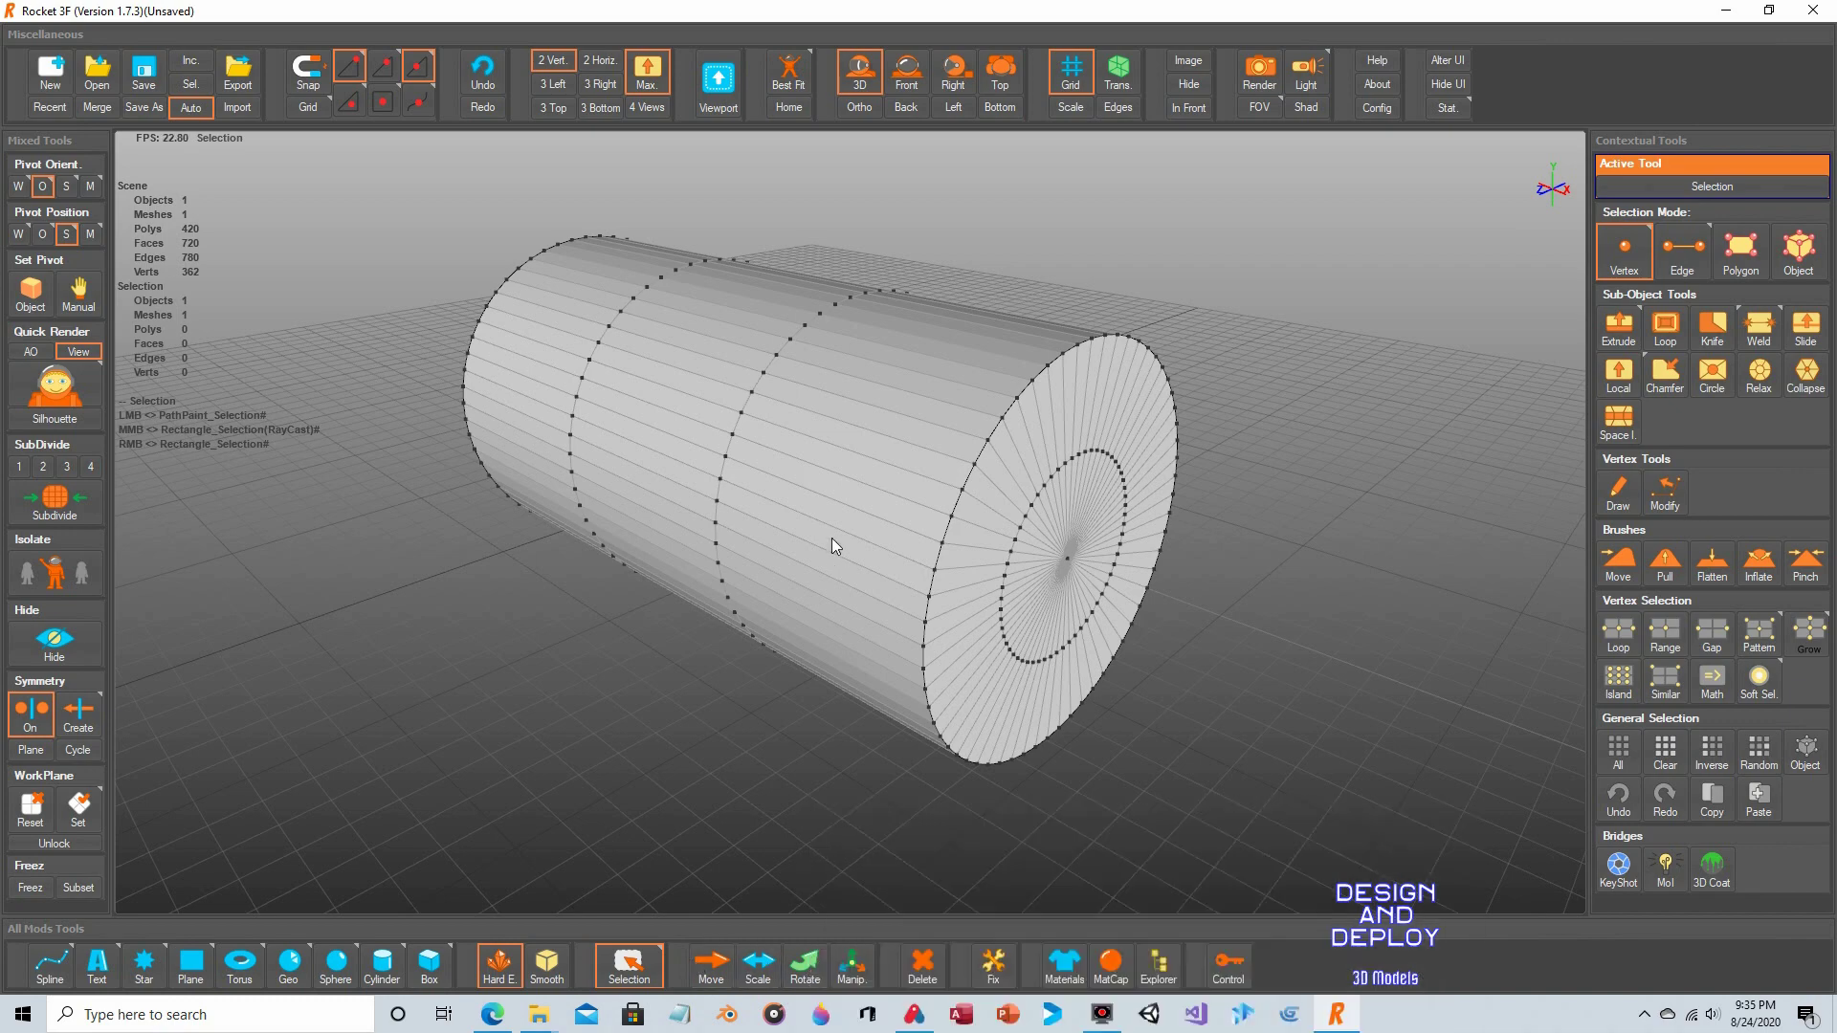
{"action": "left_click", "coordinate": [1018, 399]}
{"action": "left_click", "coordinate": [711, 967]}
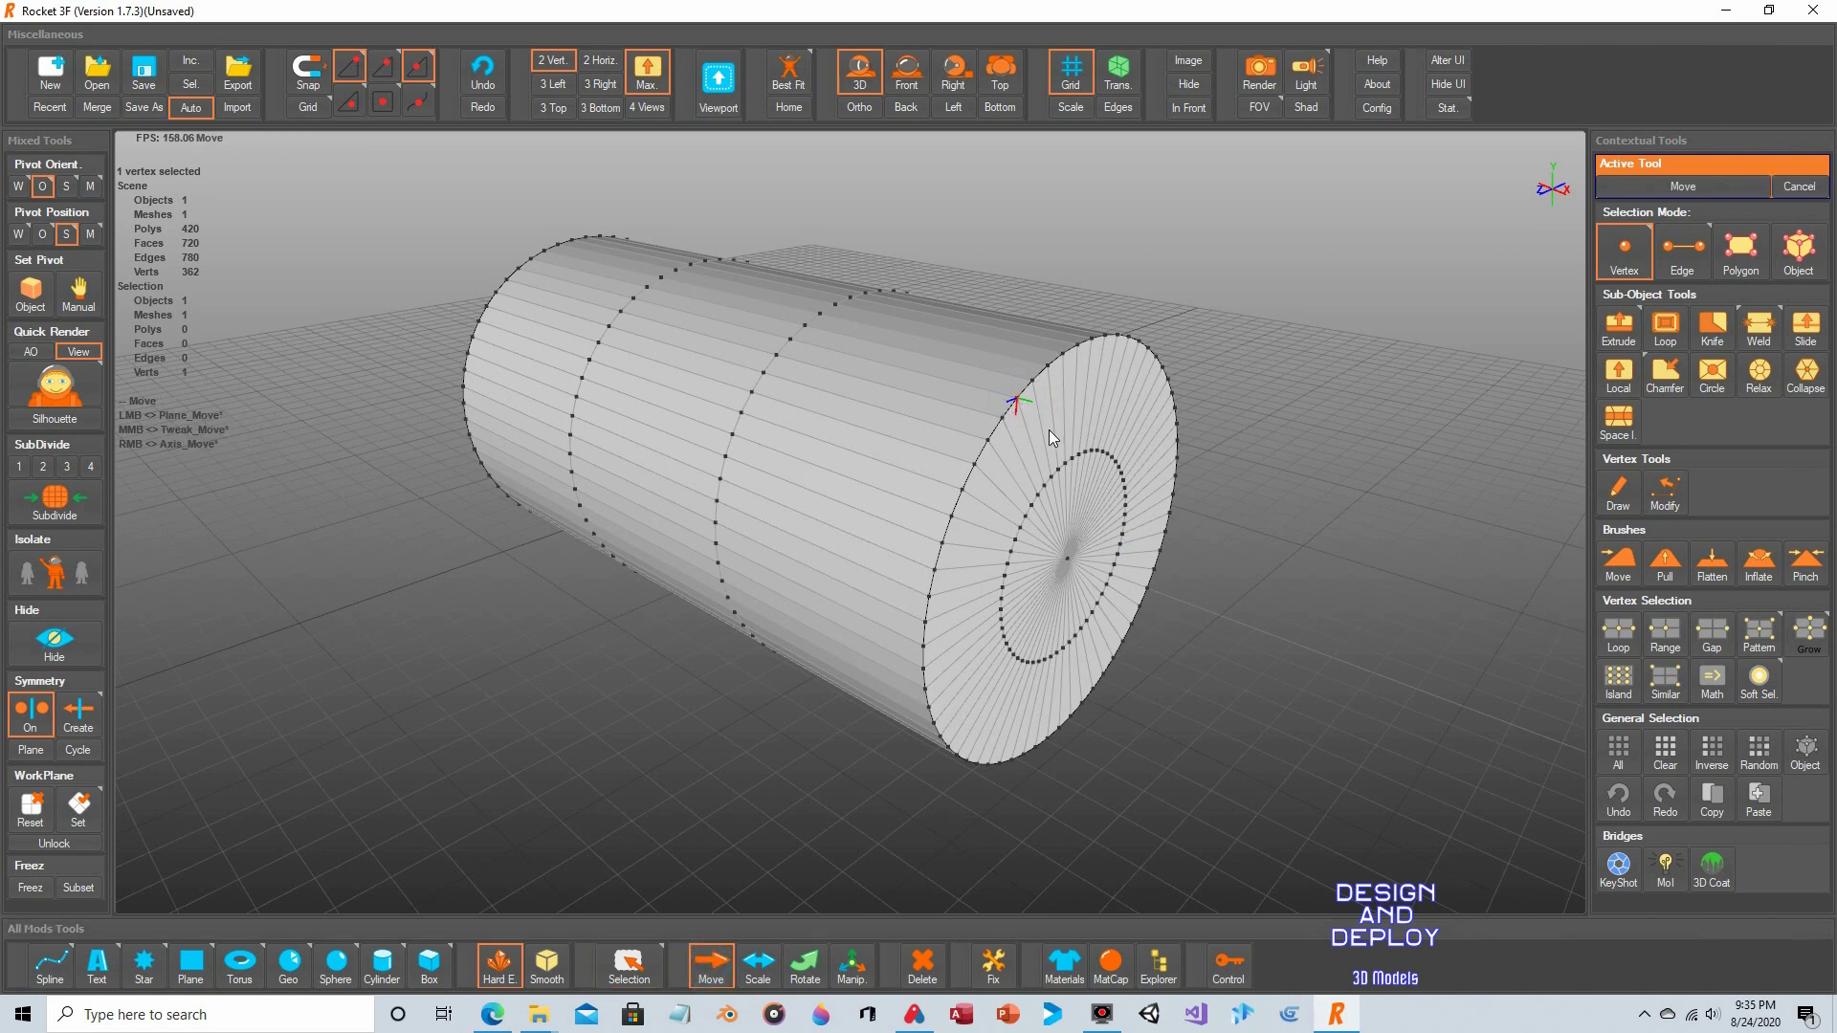
{"action": "left_click_drag", "start_coordinate": [1014, 411], "coordinate": [1014, 312]}
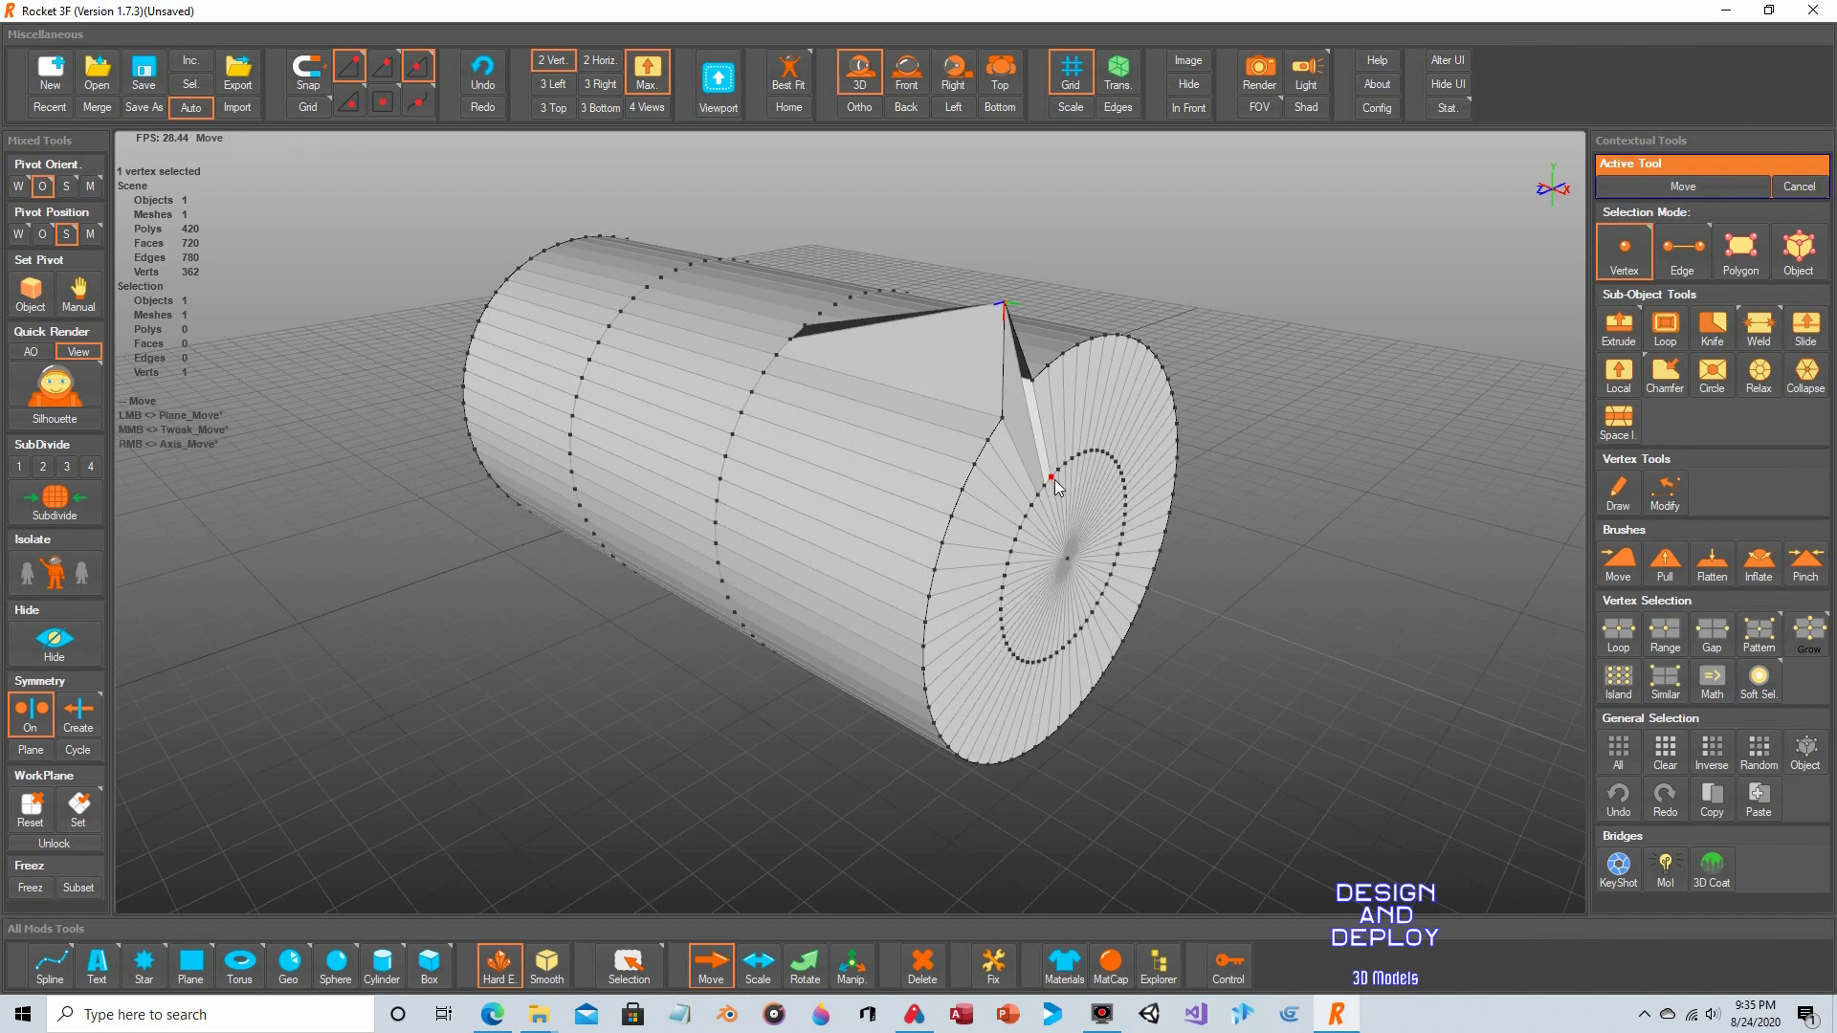
{"action": "key", "text": "ctrl+z"}
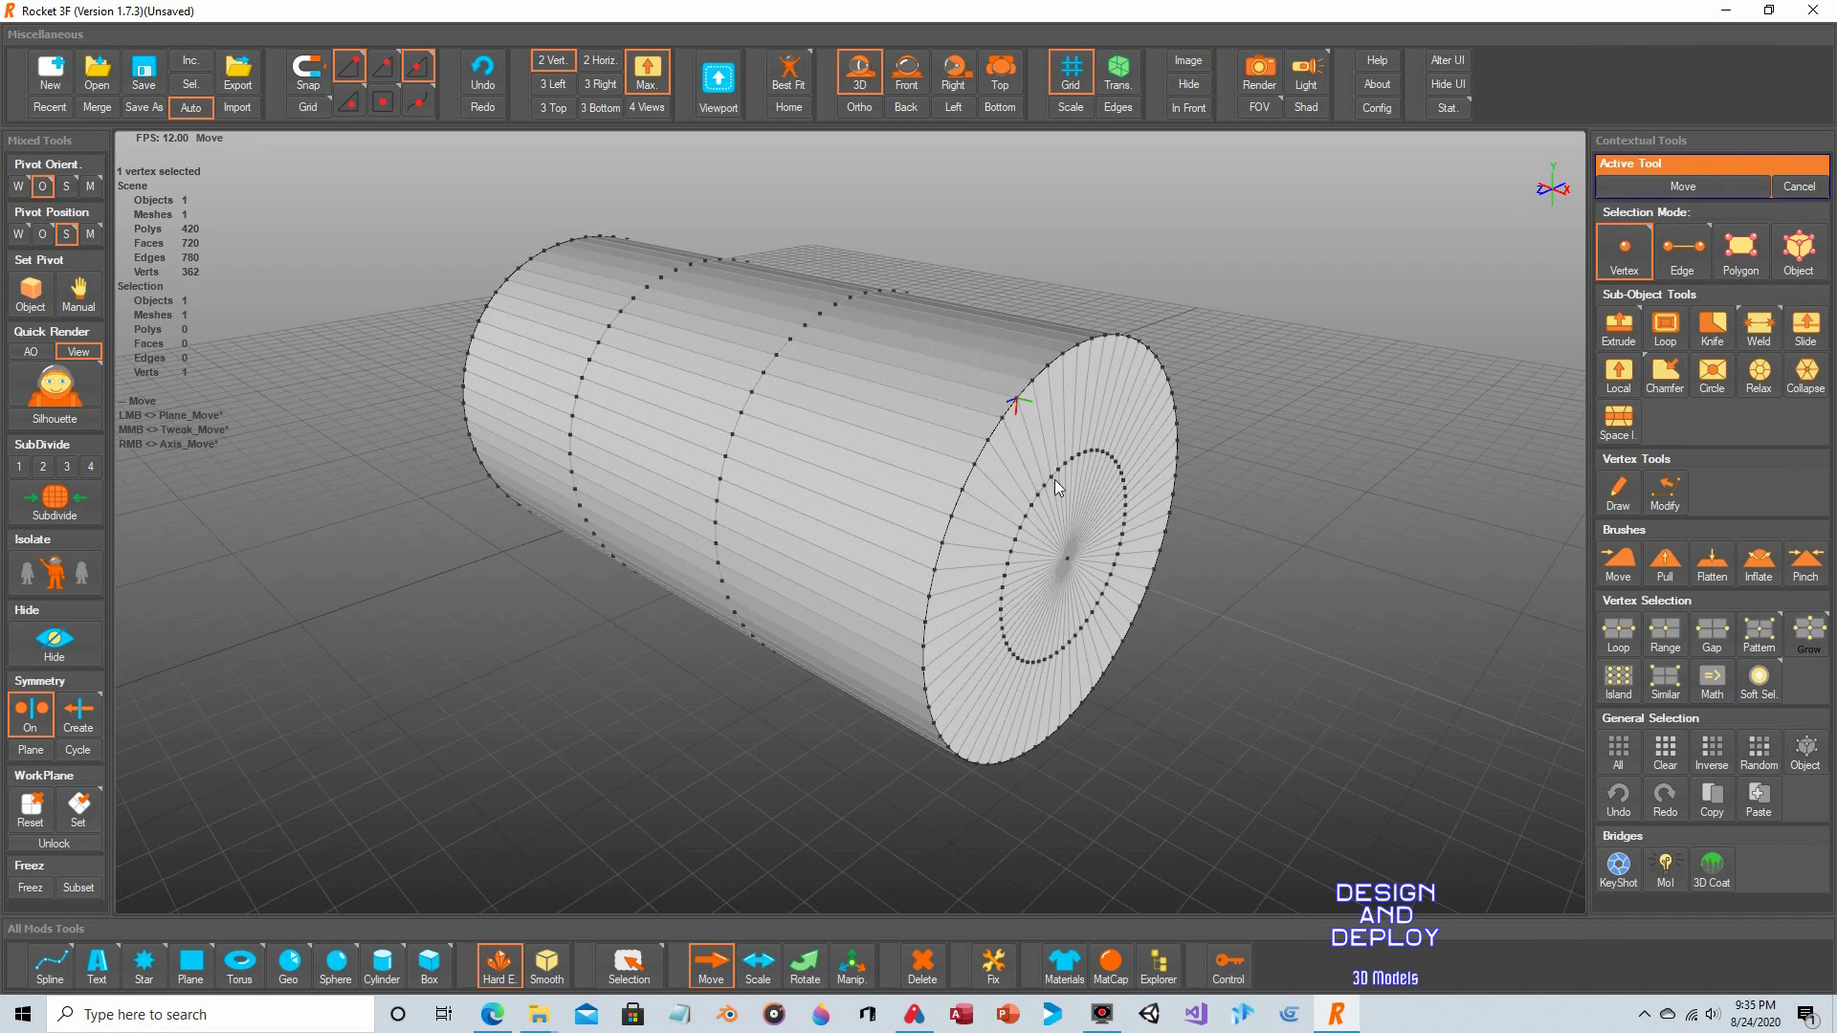
{"action": "key", "text": "ctrl"}
{"action": "key", "text": "ctrl+y"}
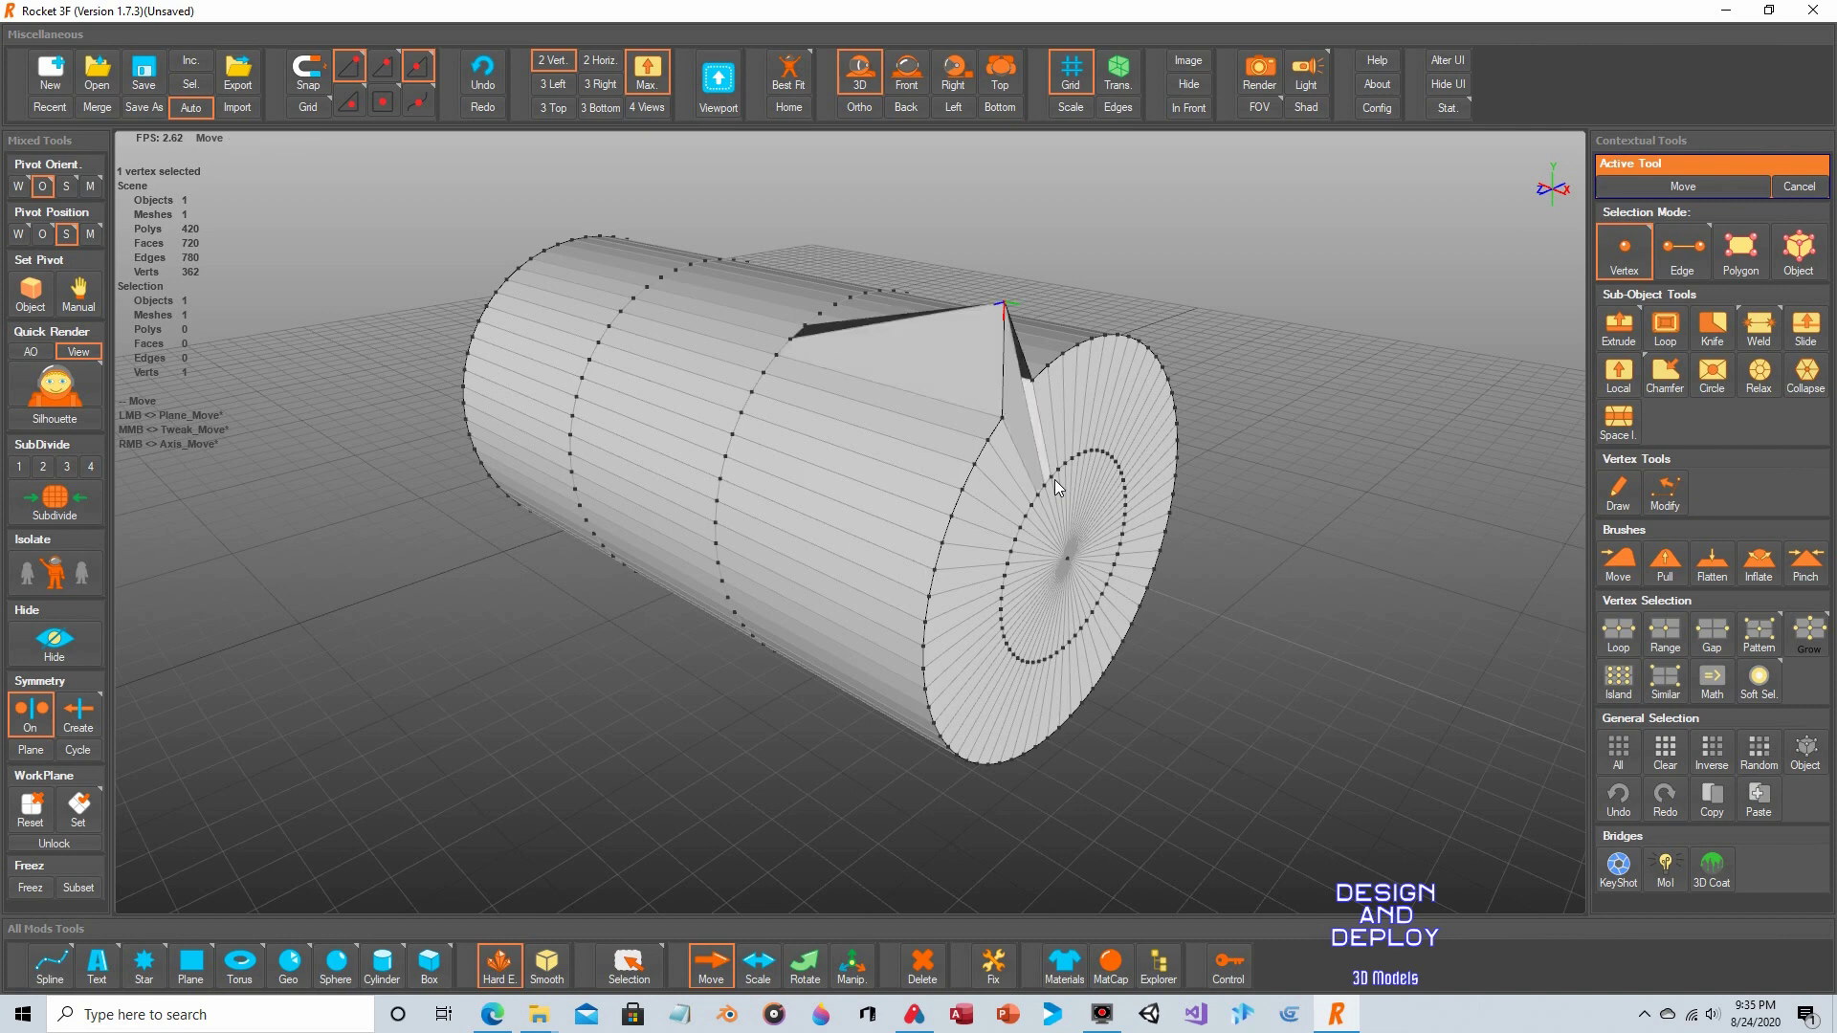
{"action": "key", "text": "ctrl+z"}
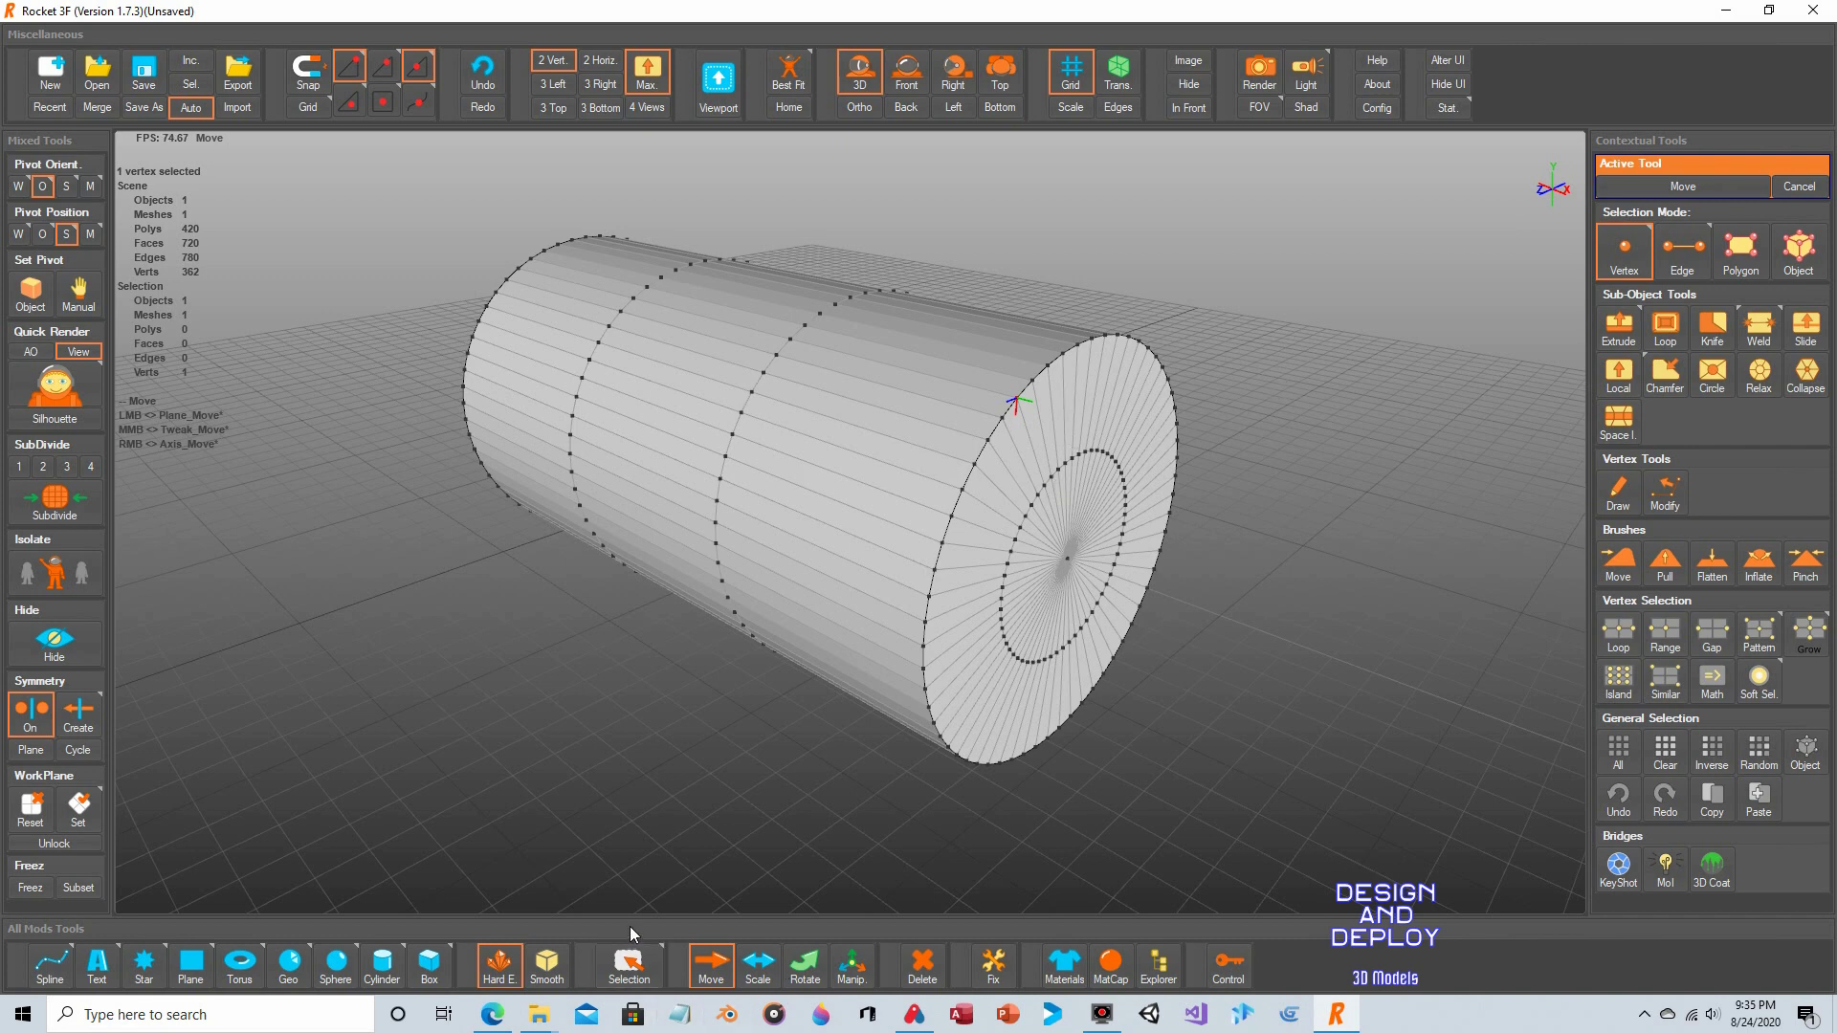
Paint-select 13 rim and inner-ring vertices, fold them inward, then undo the fold.
{"action": "left_click", "coordinate": [628, 962]}
{"action": "scroll", "coordinate": [1117, 410], "scroll_direction": "up", "scroll_amount": 3}
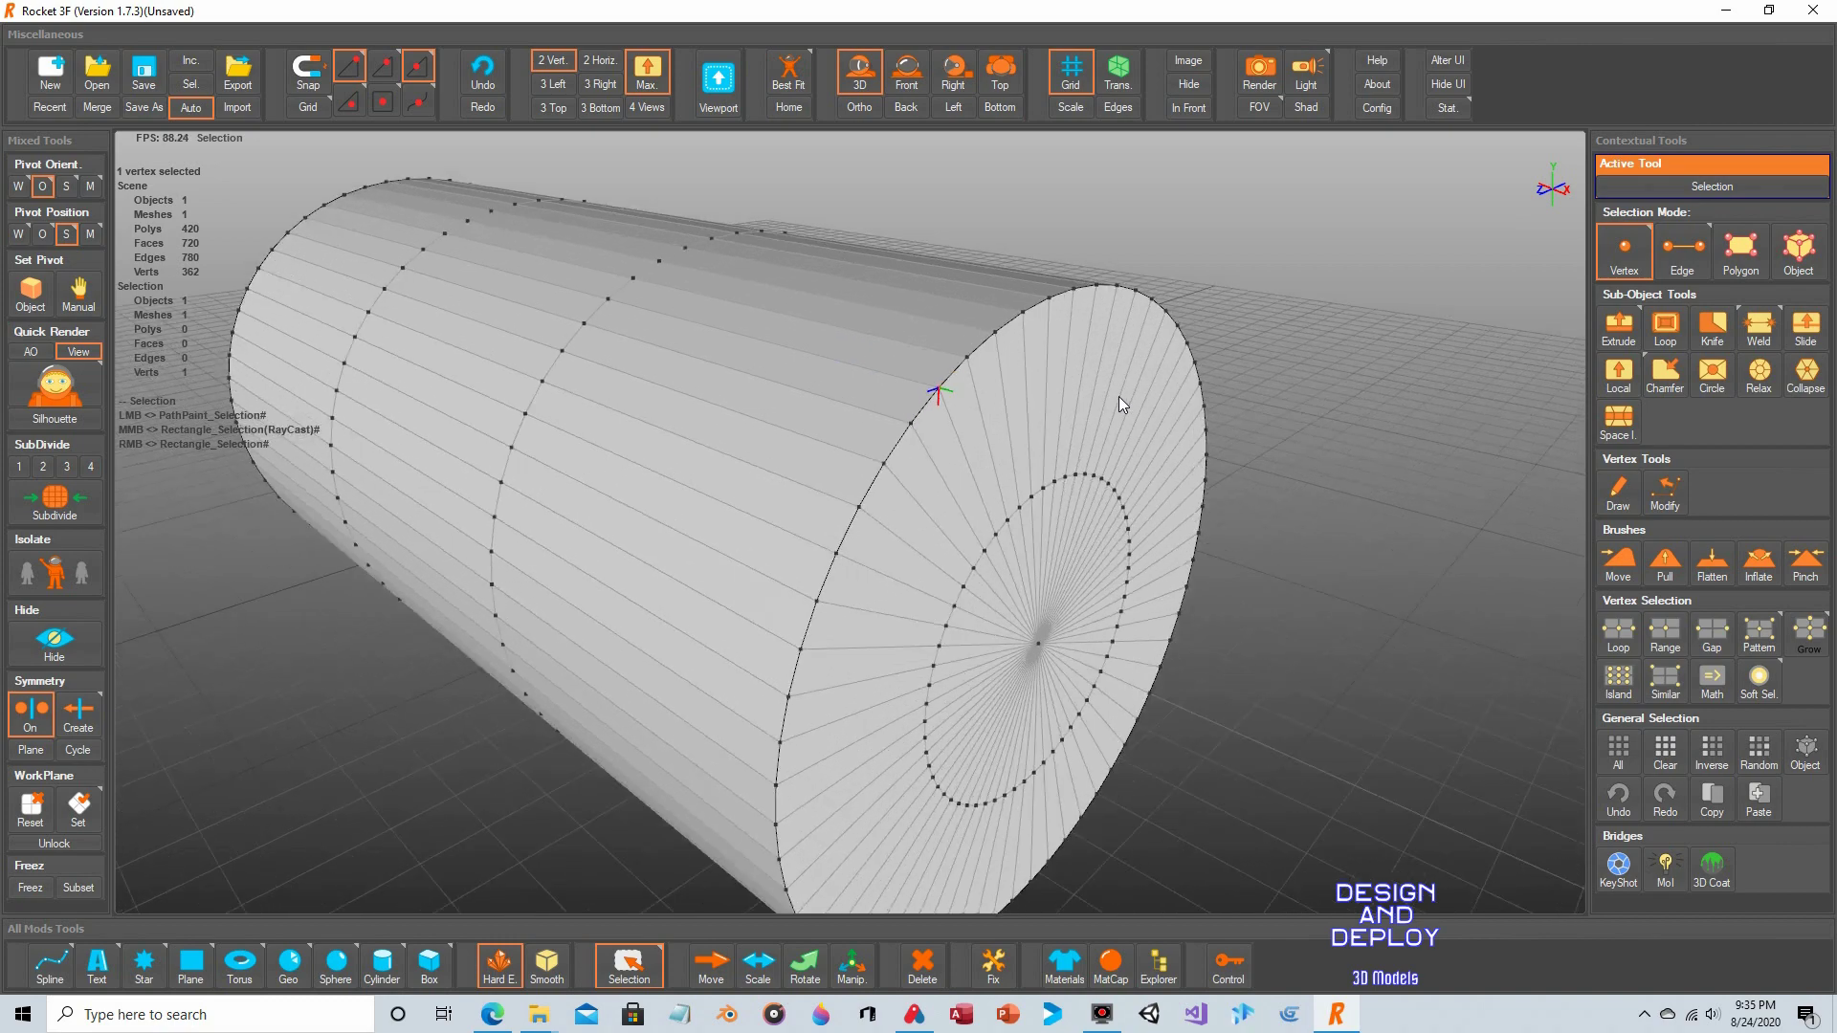
{"action": "left_click", "coordinate": [1625, 250]}
{"action": "mouse_move", "coordinate": [1026, 308]}
{"action": "left_mouse_down"}
{"action": "mouse_move", "coordinate": [951, 358]}
{"action": "mouse_move", "coordinate": [872, 505]}
{"action": "mouse_move", "coordinate": [949, 415]}
{"action": "left_mouse_up"}
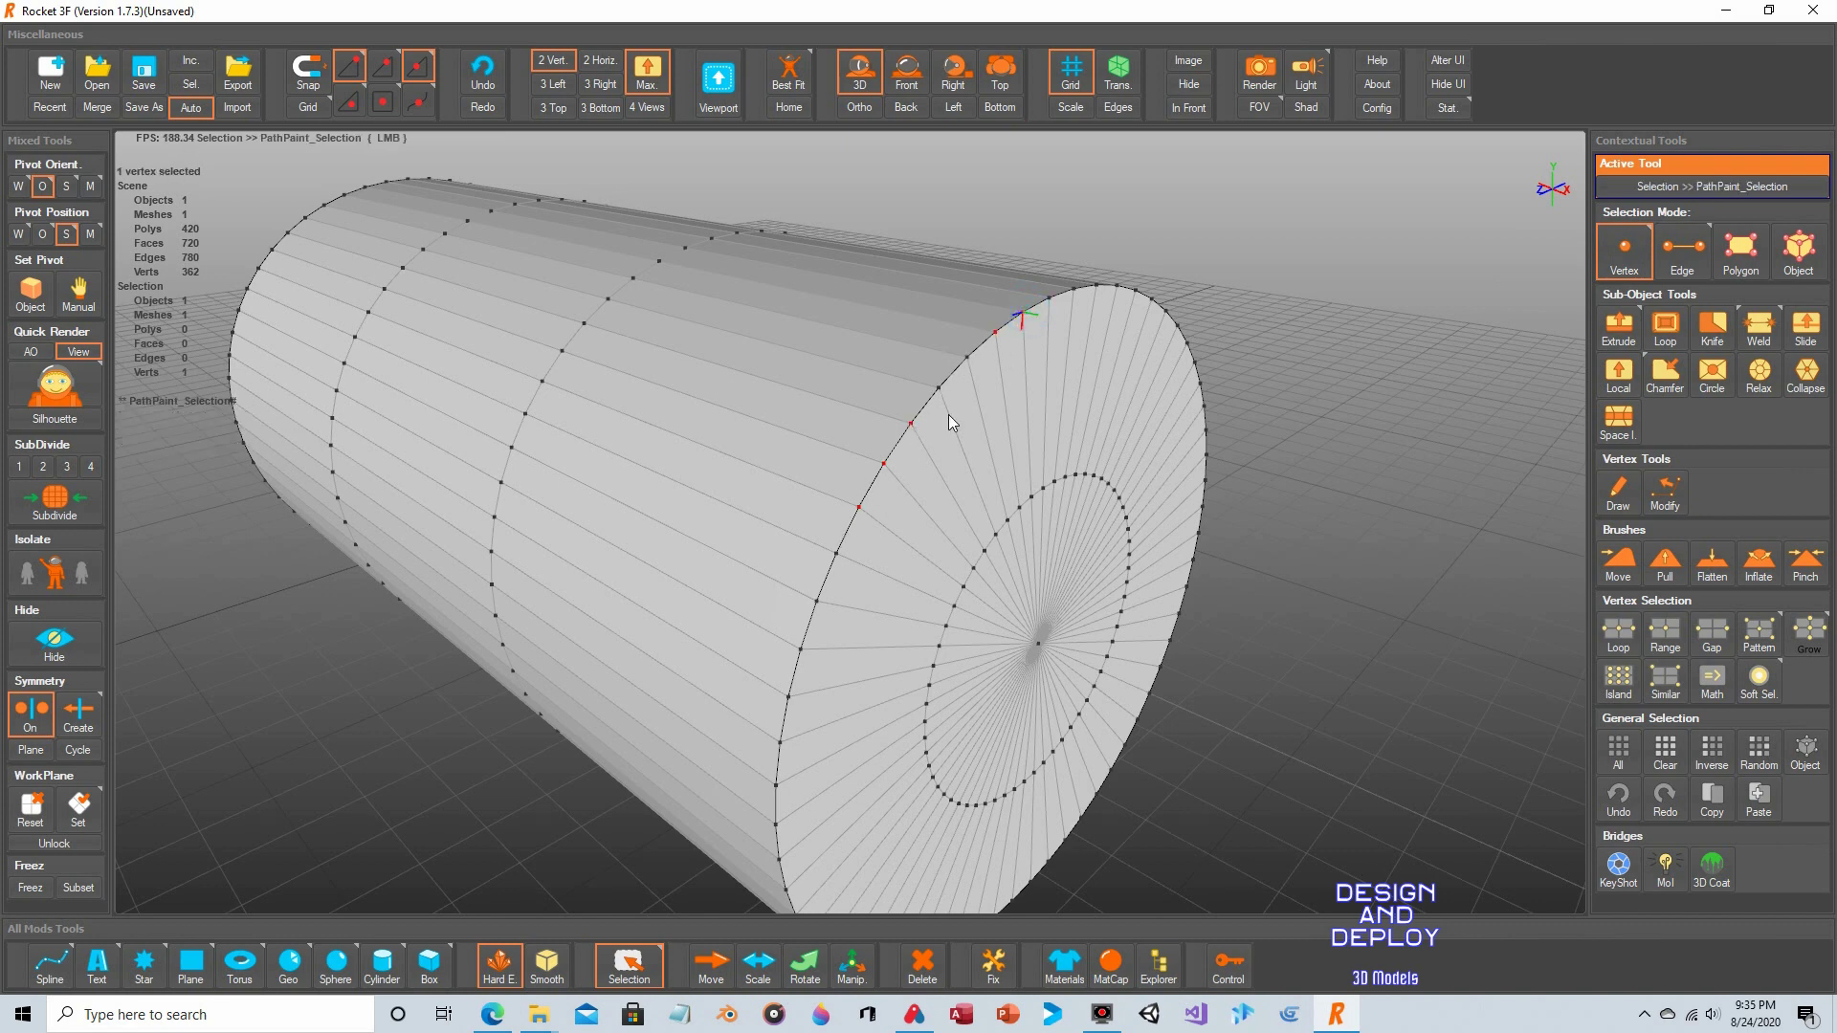
{"action": "mouse_move", "coordinate": [978, 540]}
{"action": "left_mouse_down"}
{"action": "mouse_move", "coordinate": [961, 579]}
{"action": "mouse_move", "coordinate": [1011, 515]}
{"action": "mouse_move", "coordinate": [968, 581]}
{"action": "mouse_move", "coordinate": [1010, 529]}
{"action": "mouse_move", "coordinate": [949, 566]}
{"action": "left_mouse_up"}
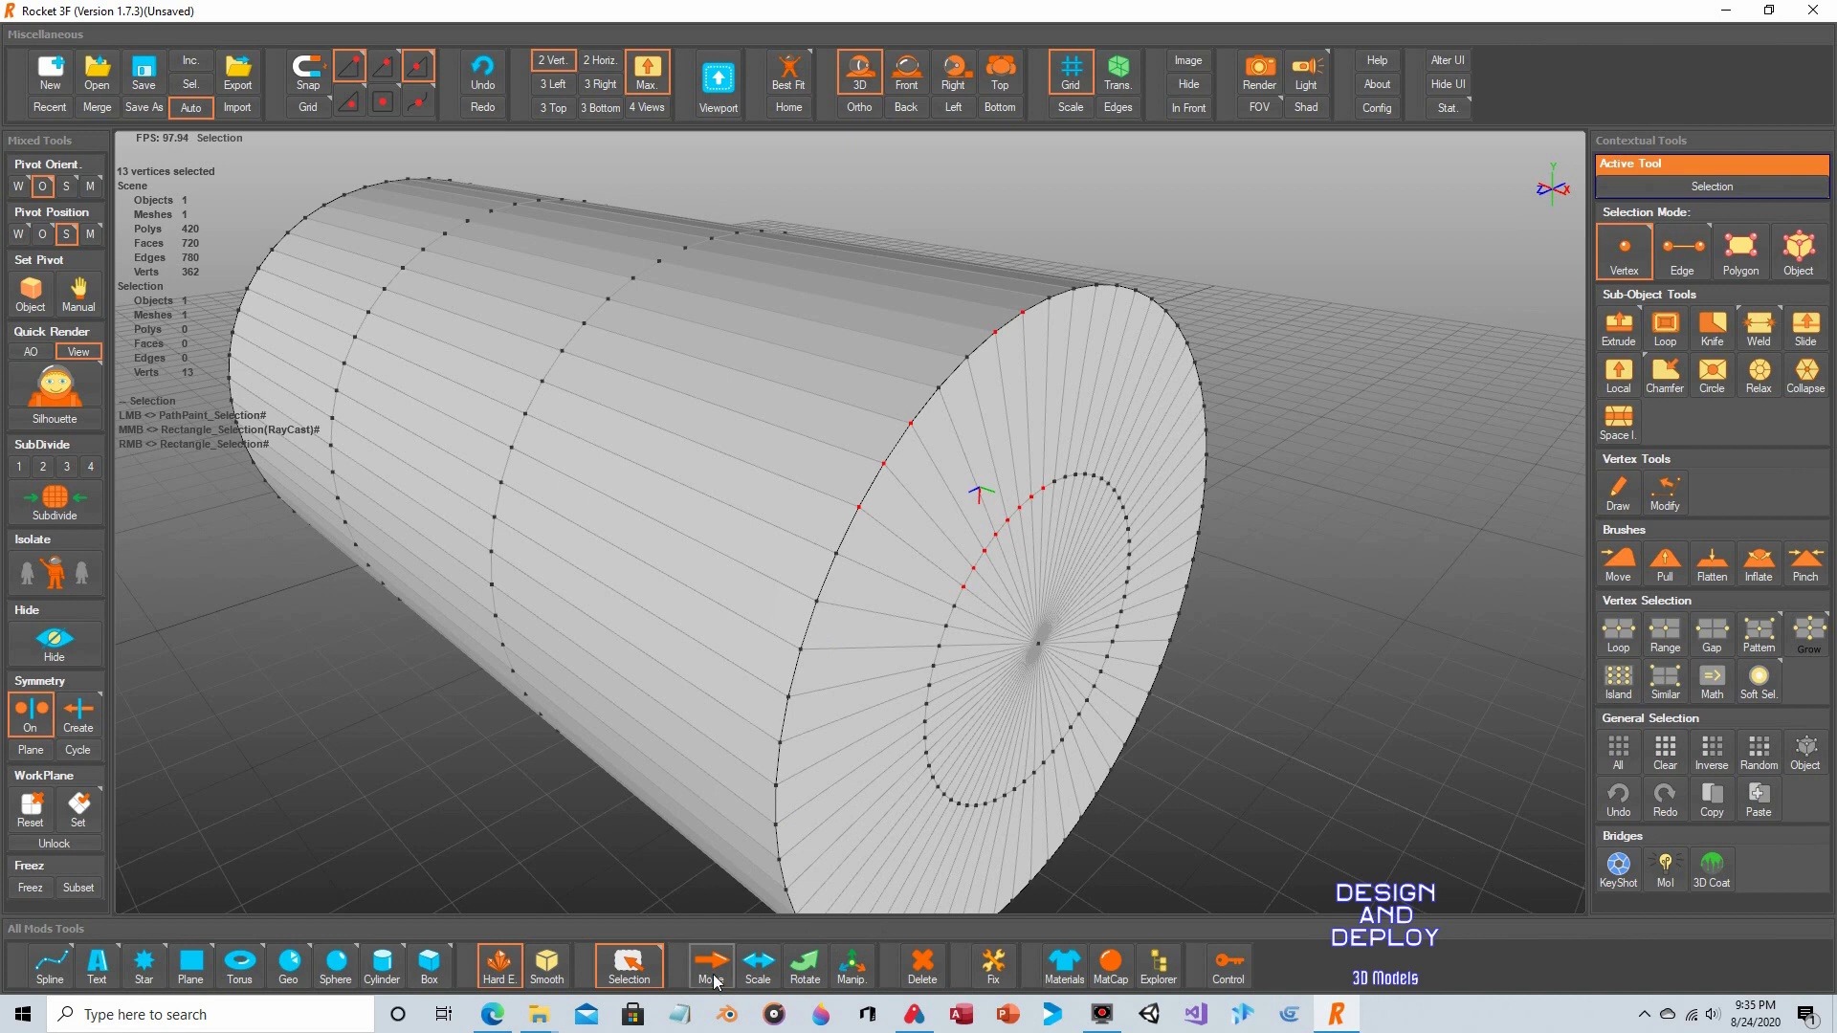
{"action": "key", "text": "w"}
{"action": "left_click_drag", "start_coordinate": [990, 488], "coordinate": [1024, 262]}
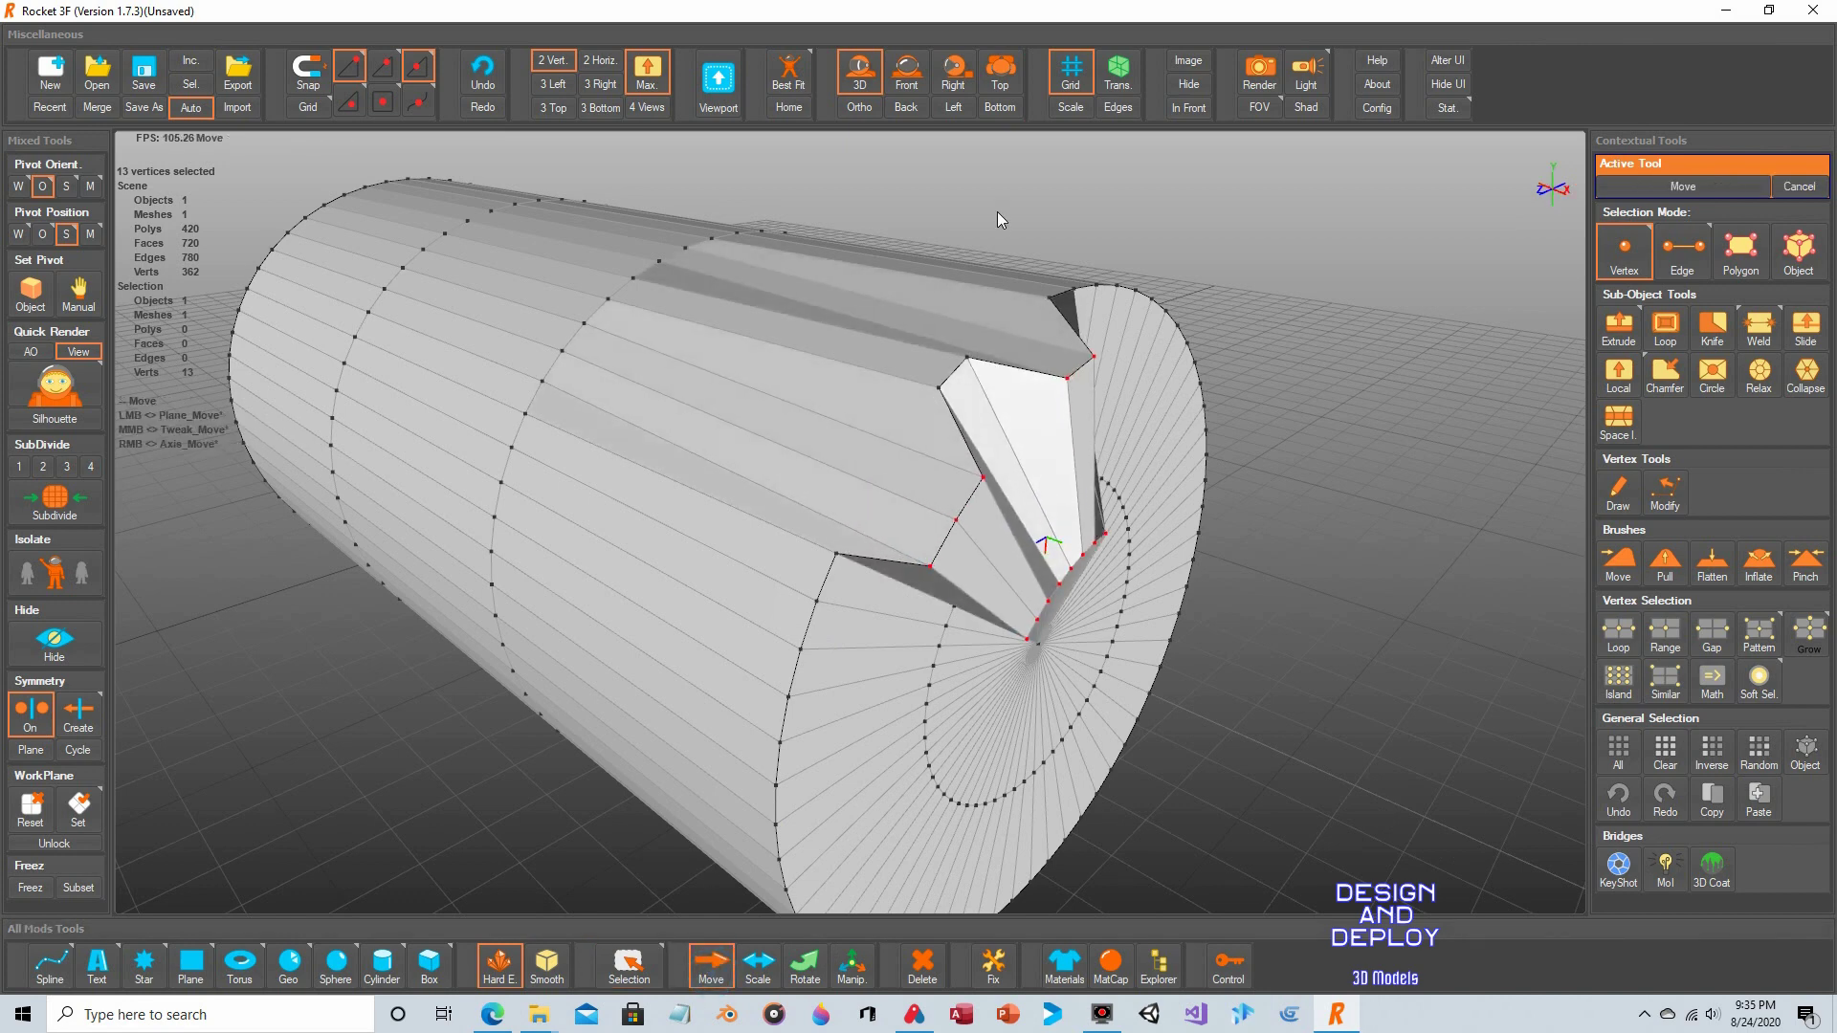
{"action": "key", "text": "ctrl+z"}
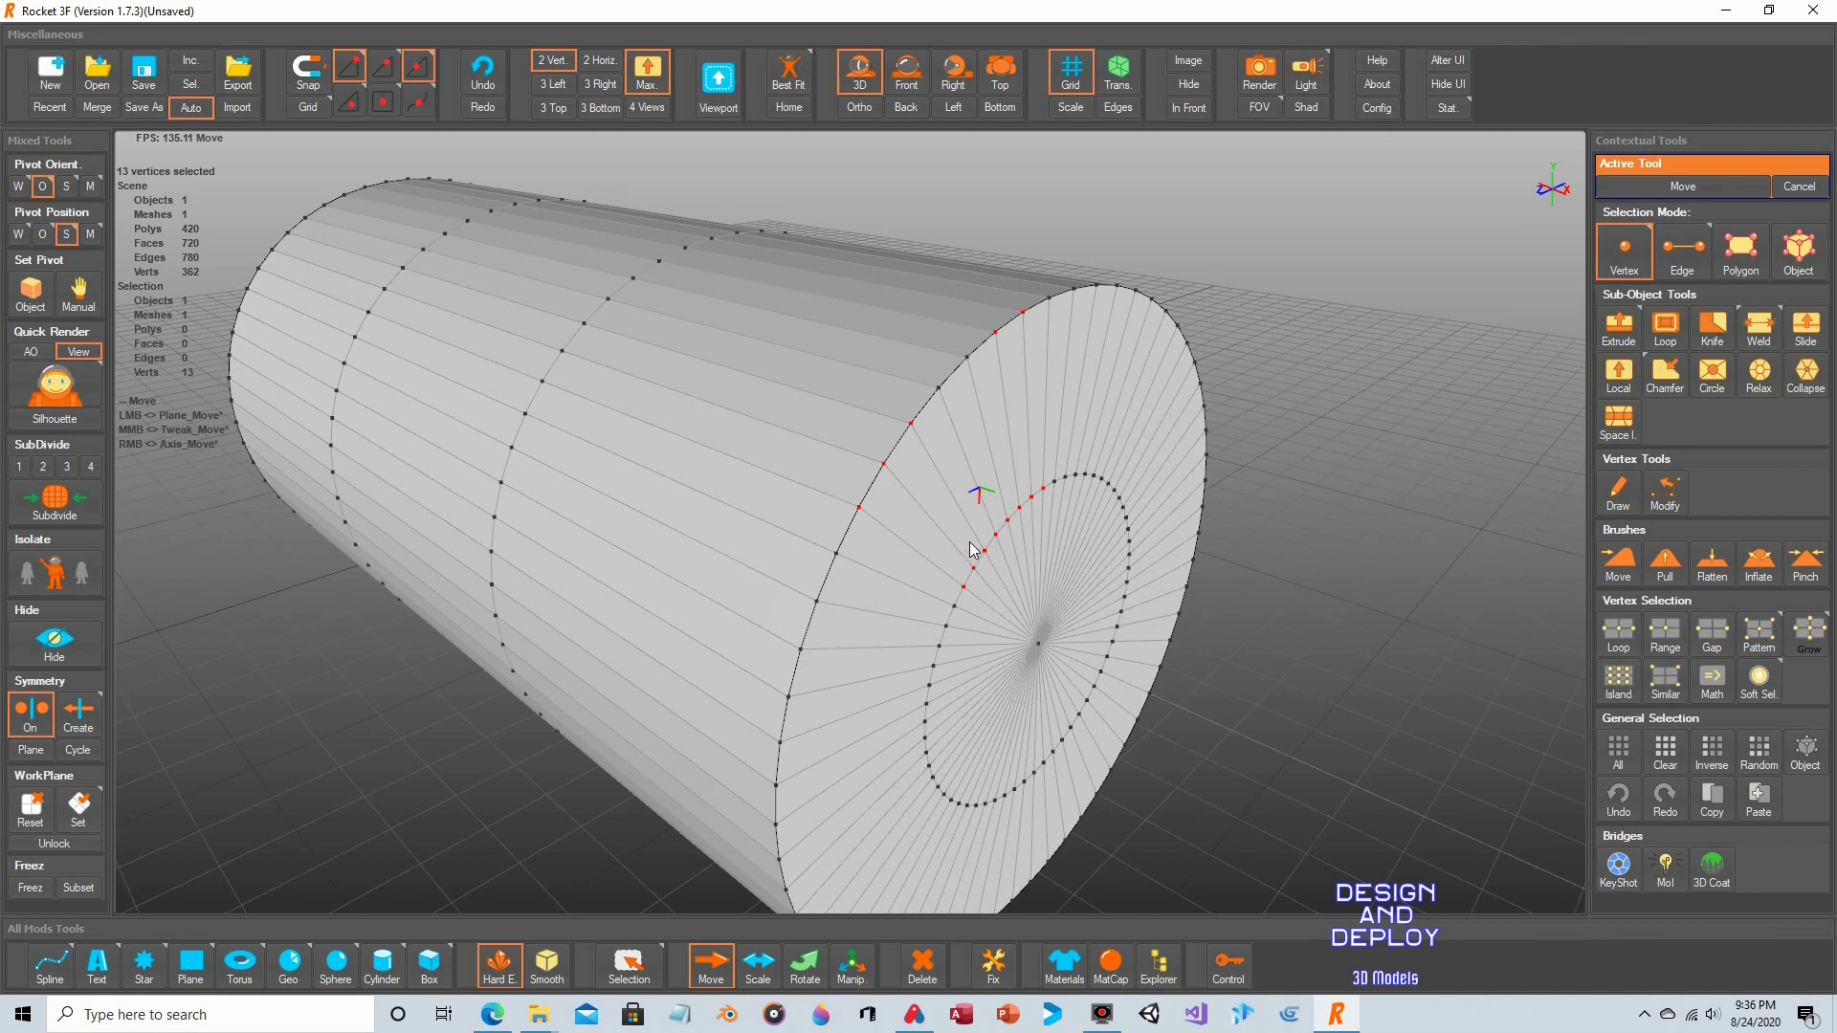
Orbit to face the end cap and select its centre vertex.
{"action": "left_click", "coordinate": [1154, 588], "text": "alt"}
{"action": "left_click_drag", "start_coordinate": [1154, 587], "coordinate": [1095, 554], "text": "alt"}
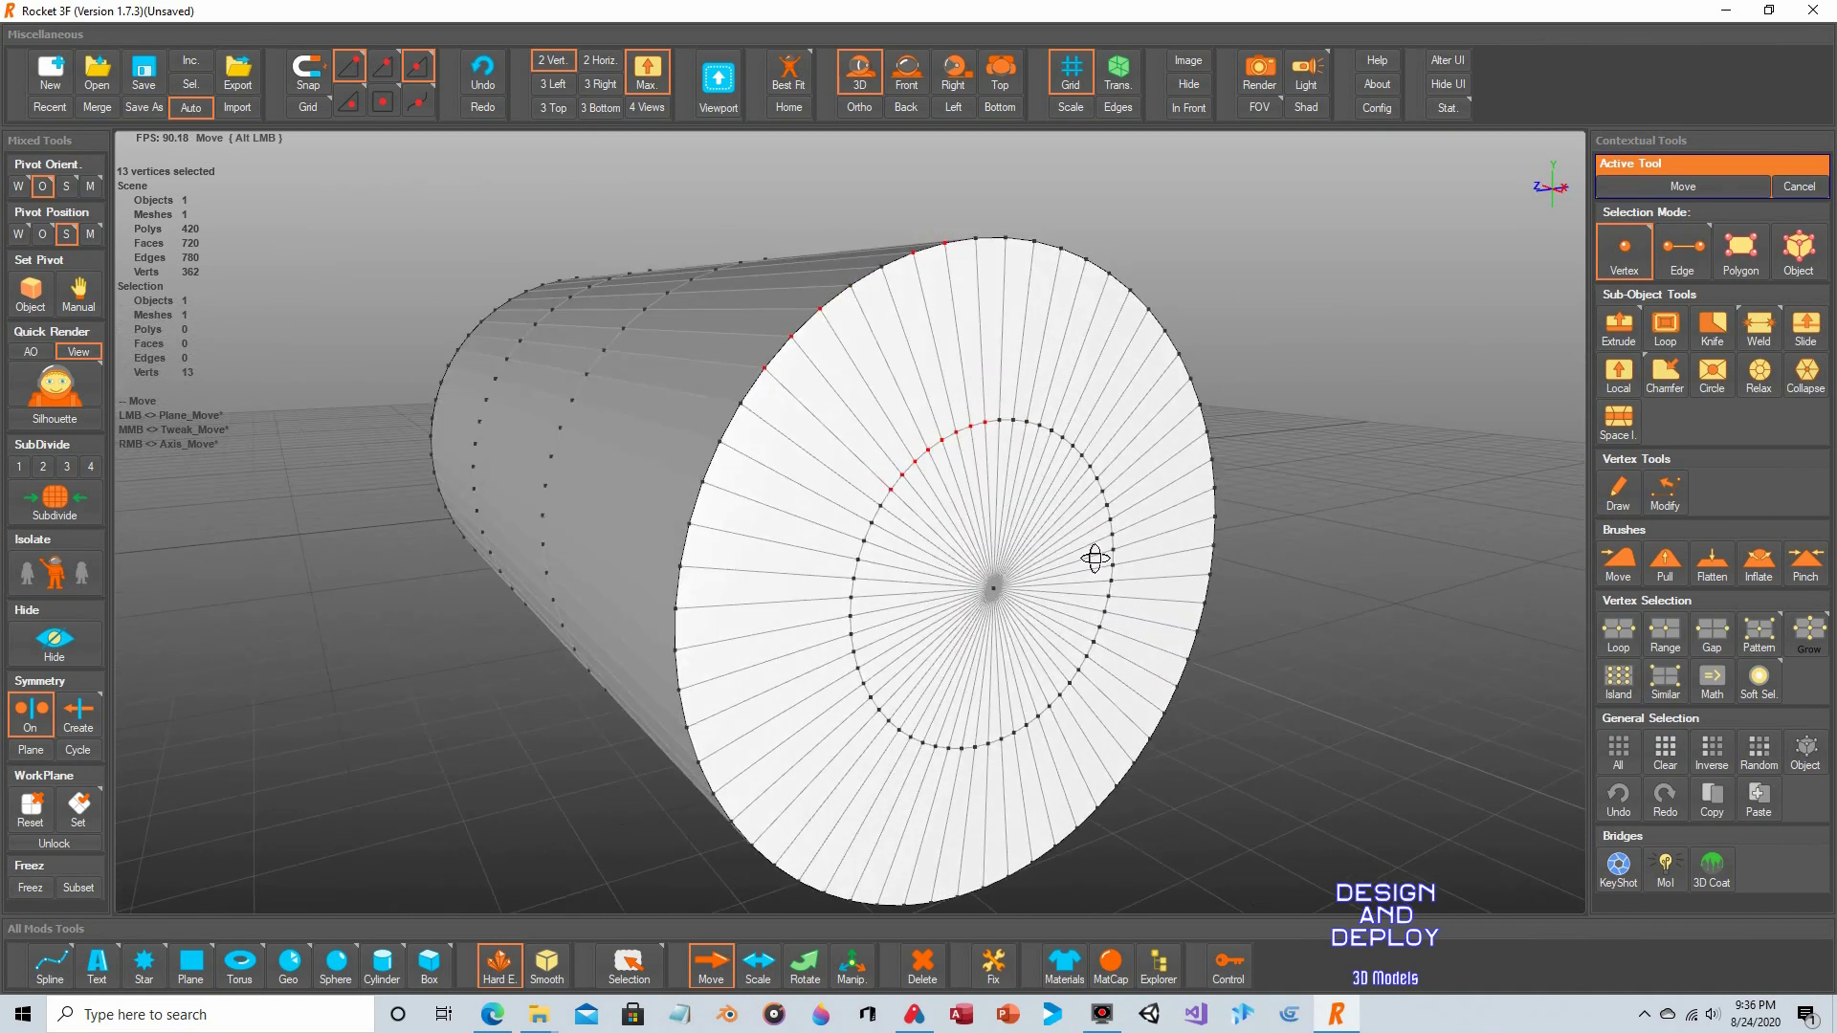
{"action": "left_click", "coordinate": [994, 590]}
Deselect the end-cap vertex and zoom in close on the cap's centre.
{"action": "left_click_drag", "start_coordinate": [1211, 656], "coordinate": [1433, 670], "text": "alt"}
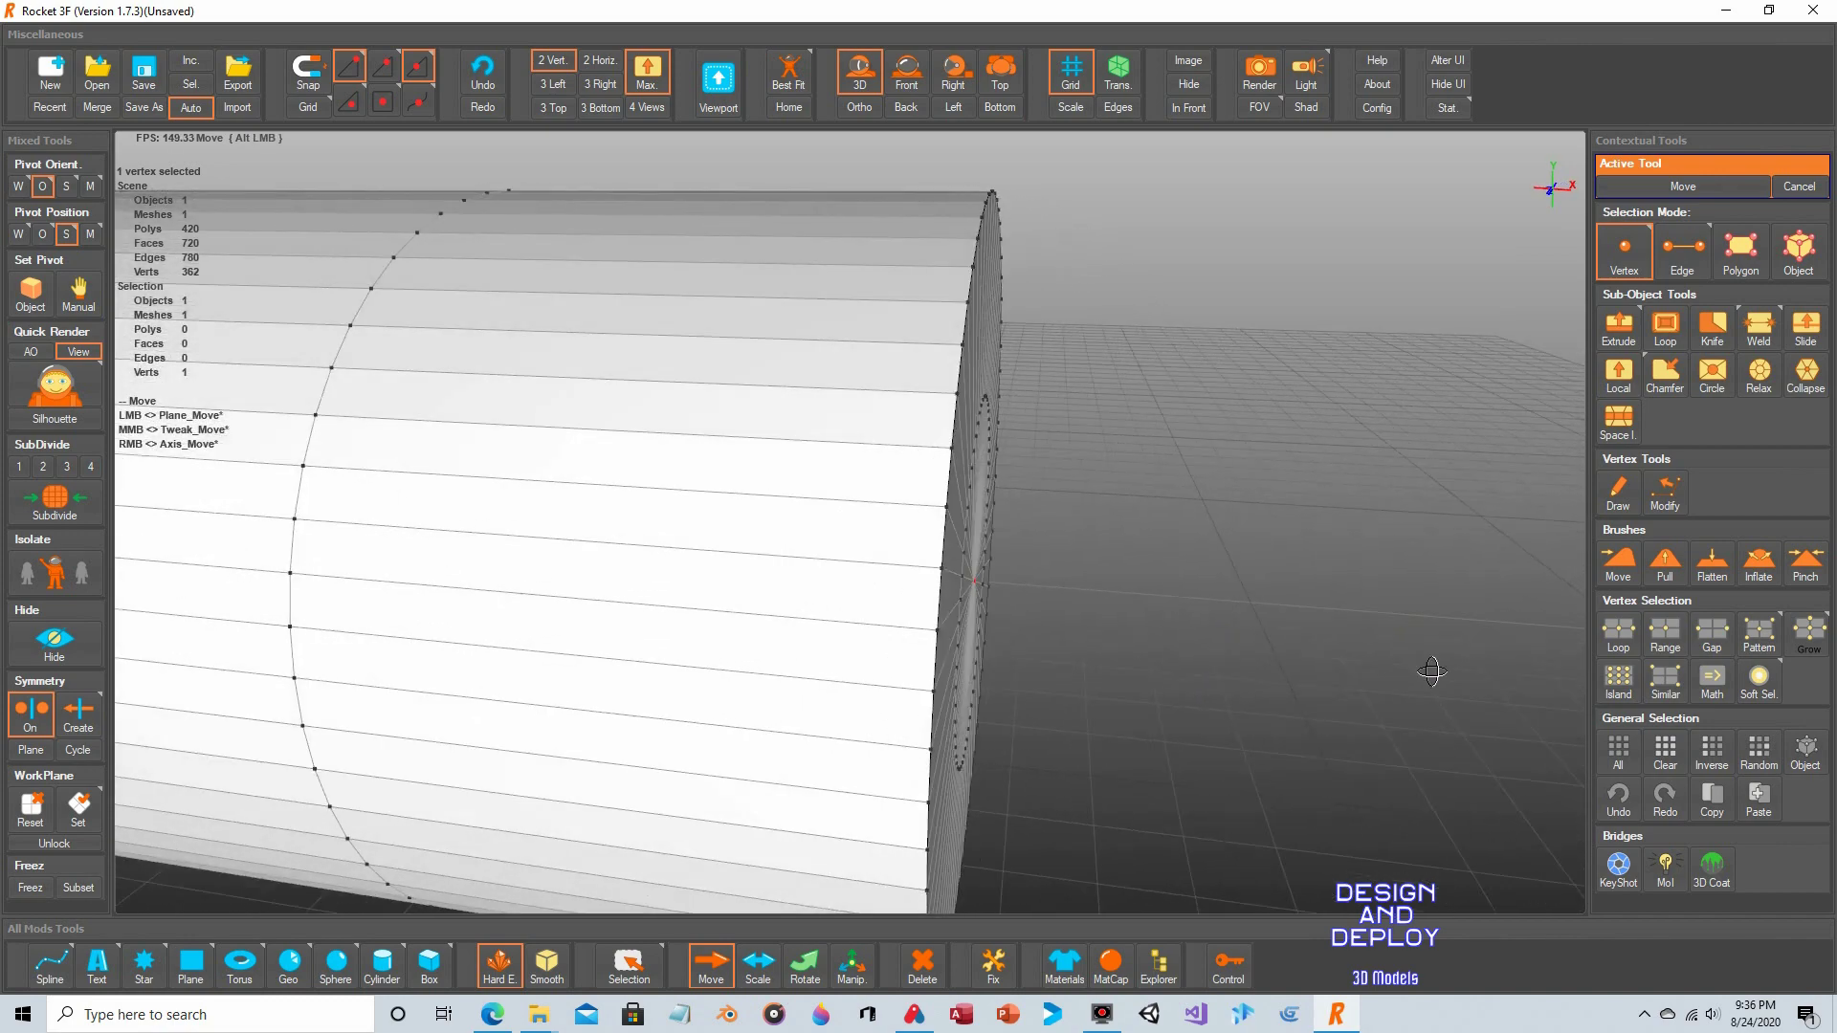
{"action": "left_click", "coordinate": [711, 961]}
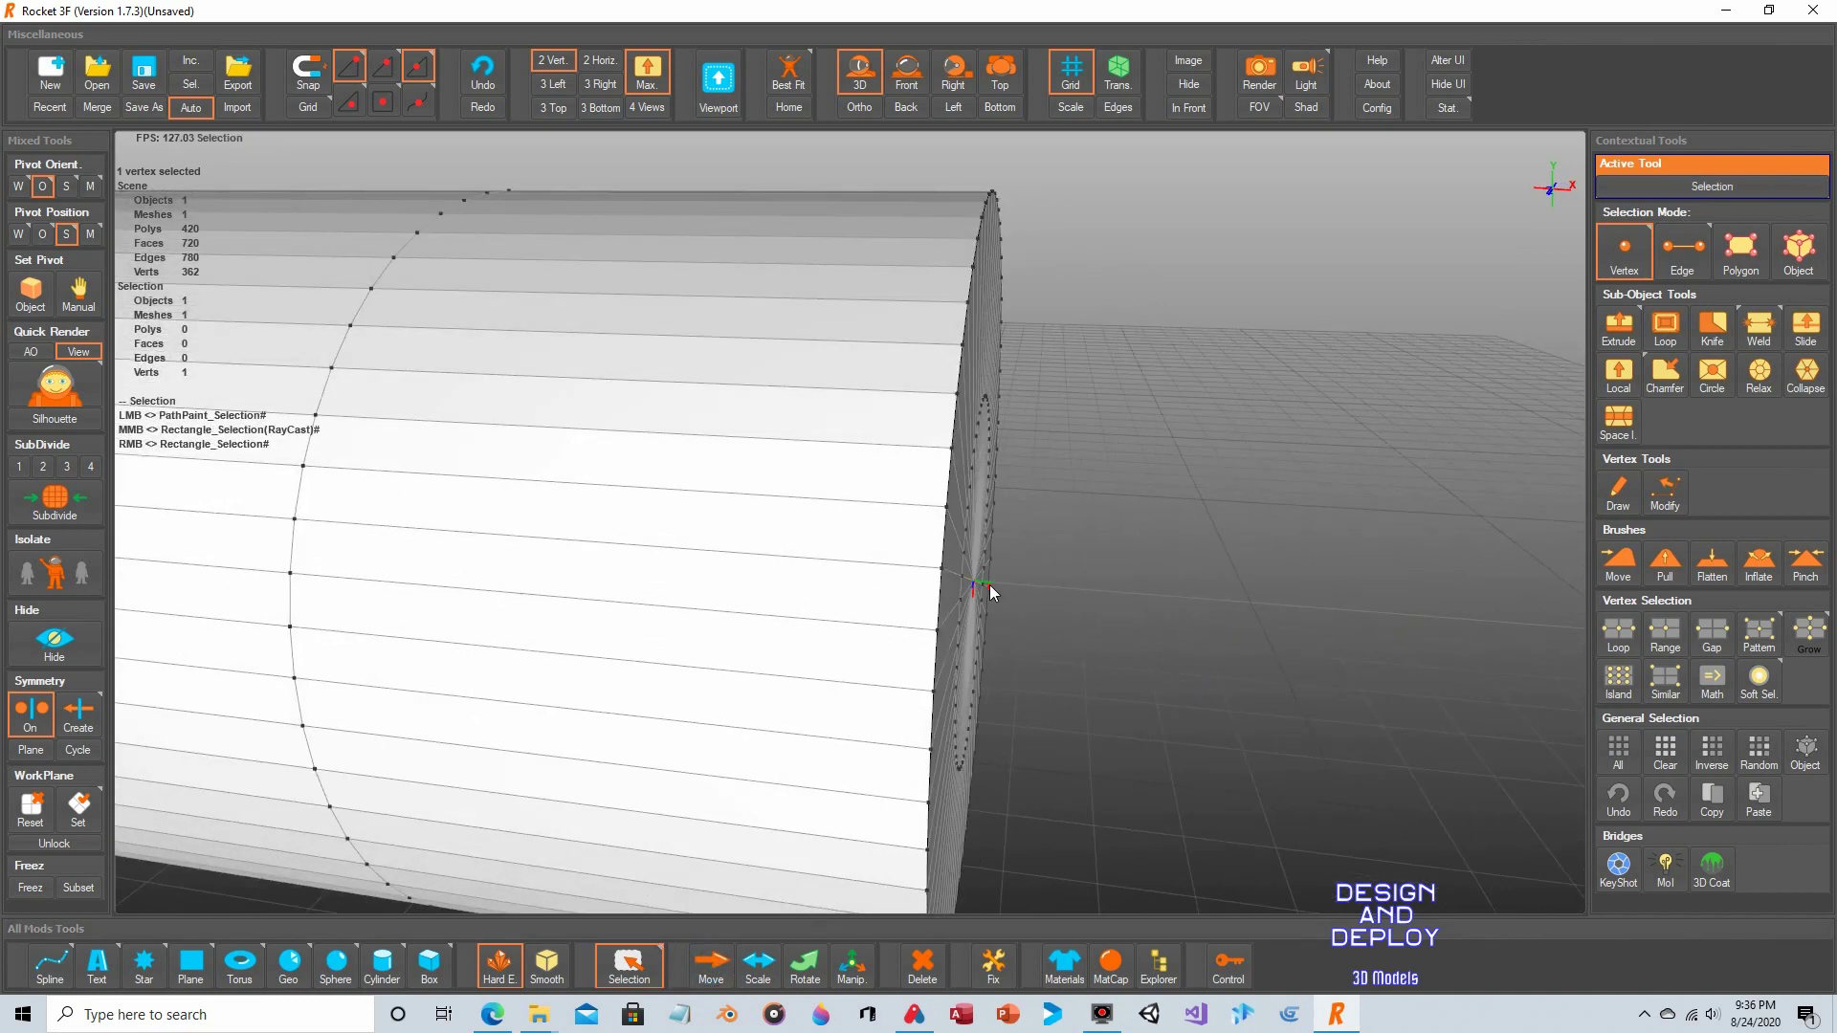
{"action": "left_click", "coordinate": [991, 582]}
{"action": "left_click", "coordinate": [1014, 590]}
{"action": "scroll", "coordinate": [1186, 588], "scroll_direction": "up", "scroll_amount": 2}
{"action": "scroll", "coordinate": [1190, 588], "scroll_direction": "up", "scroll_amount": 2}
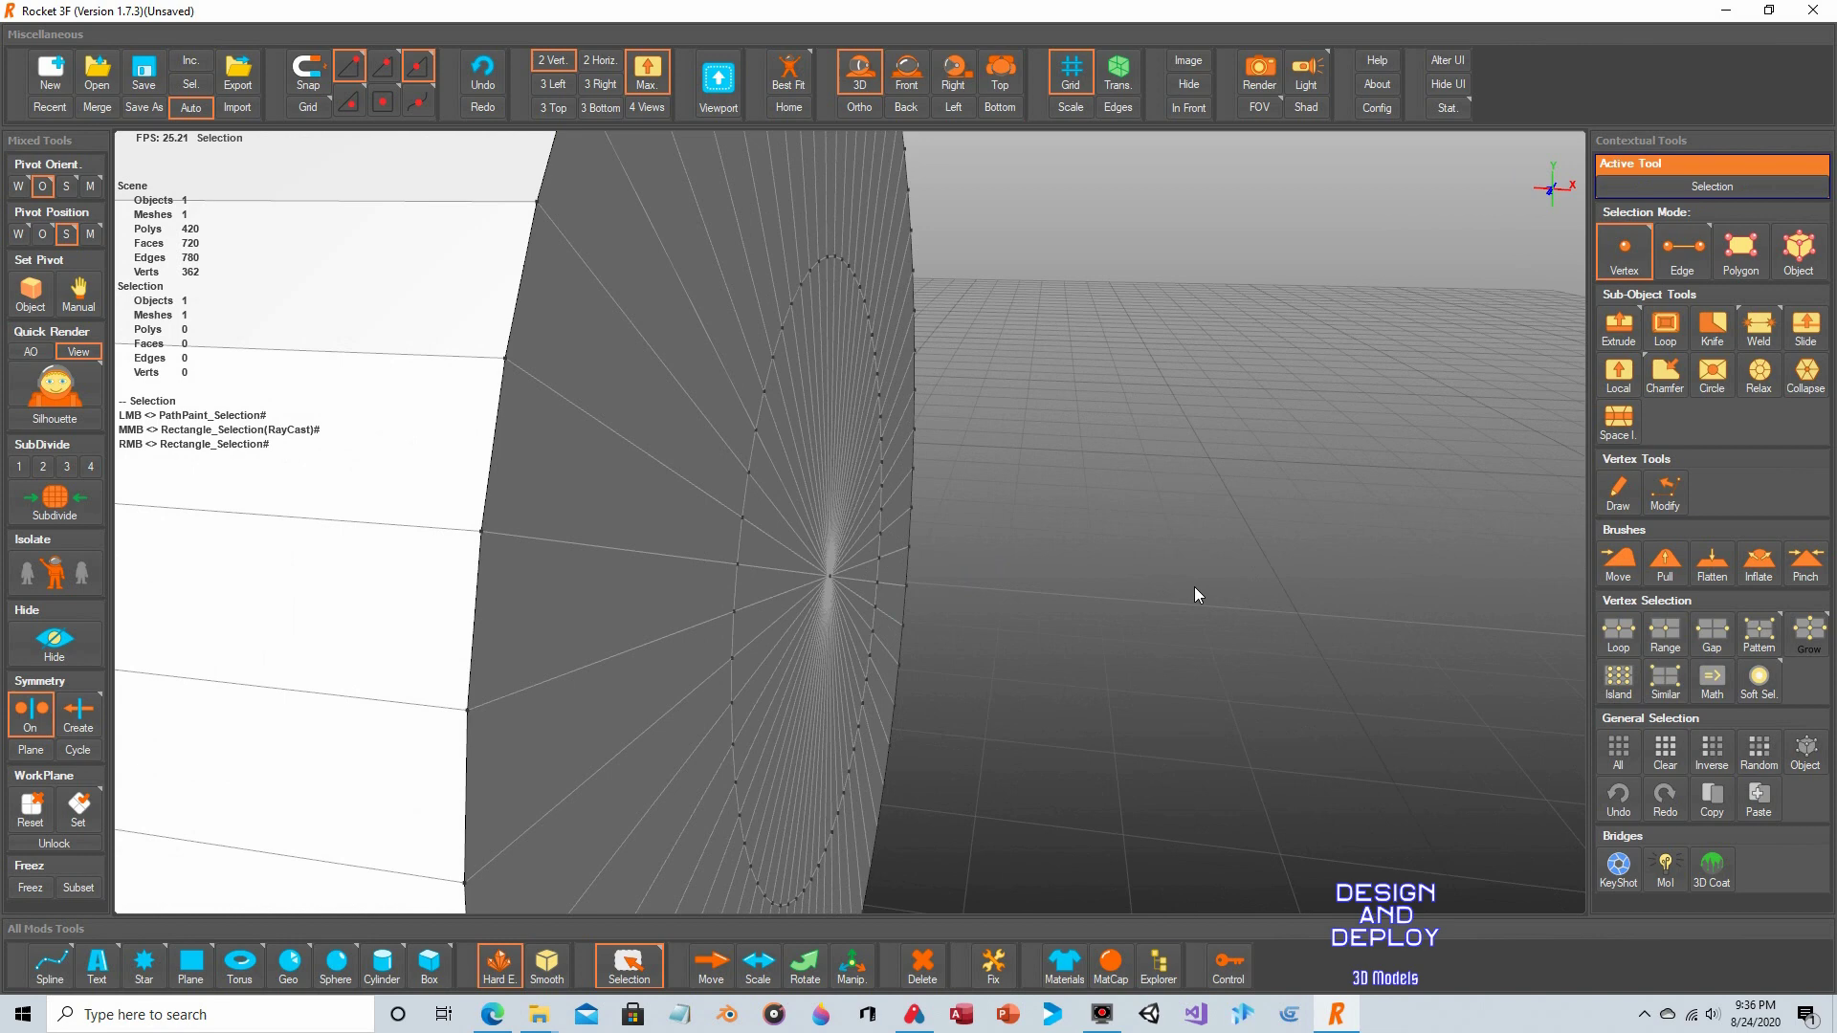
{"action": "scroll", "coordinate": [859, 624], "scroll_direction": "up", "scroll_amount": 2}
Move the end cap's centre vertex outward into a pointed cone, keeping 362 vertices.
{"action": "left_click", "coordinate": [585, 569]}
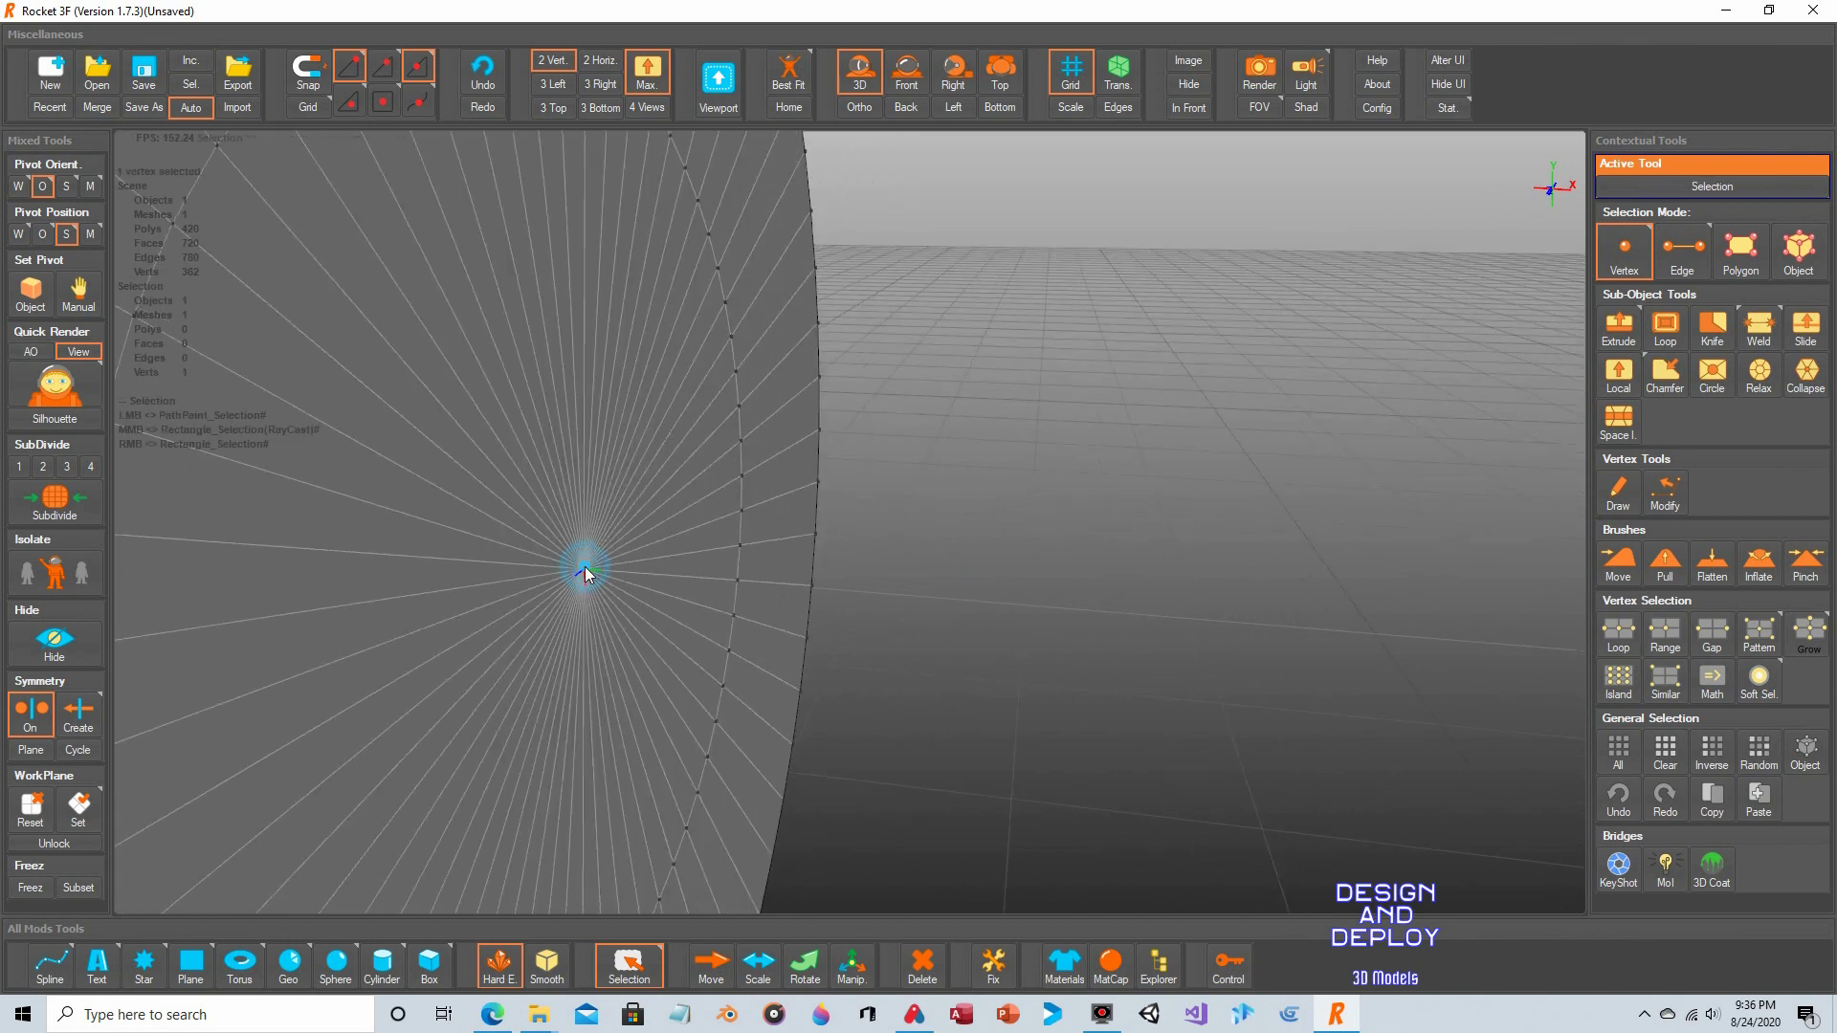
{"action": "mouse_move", "coordinate": [602, 572]}
{"action": "left_mouse_down"}
{"action": "mouse_move", "coordinate": [672, 576]}
{"action": "mouse_move", "coordinate": [586, 572]}
{"action": "mouse_move", "coordinate": [1148, 595]}
{"action": "mouse_move", "coordinate": [1132, 597]}
{"action": "left_mouse_up"}
{"action": "left_click", "coordinate": [711, 965]}
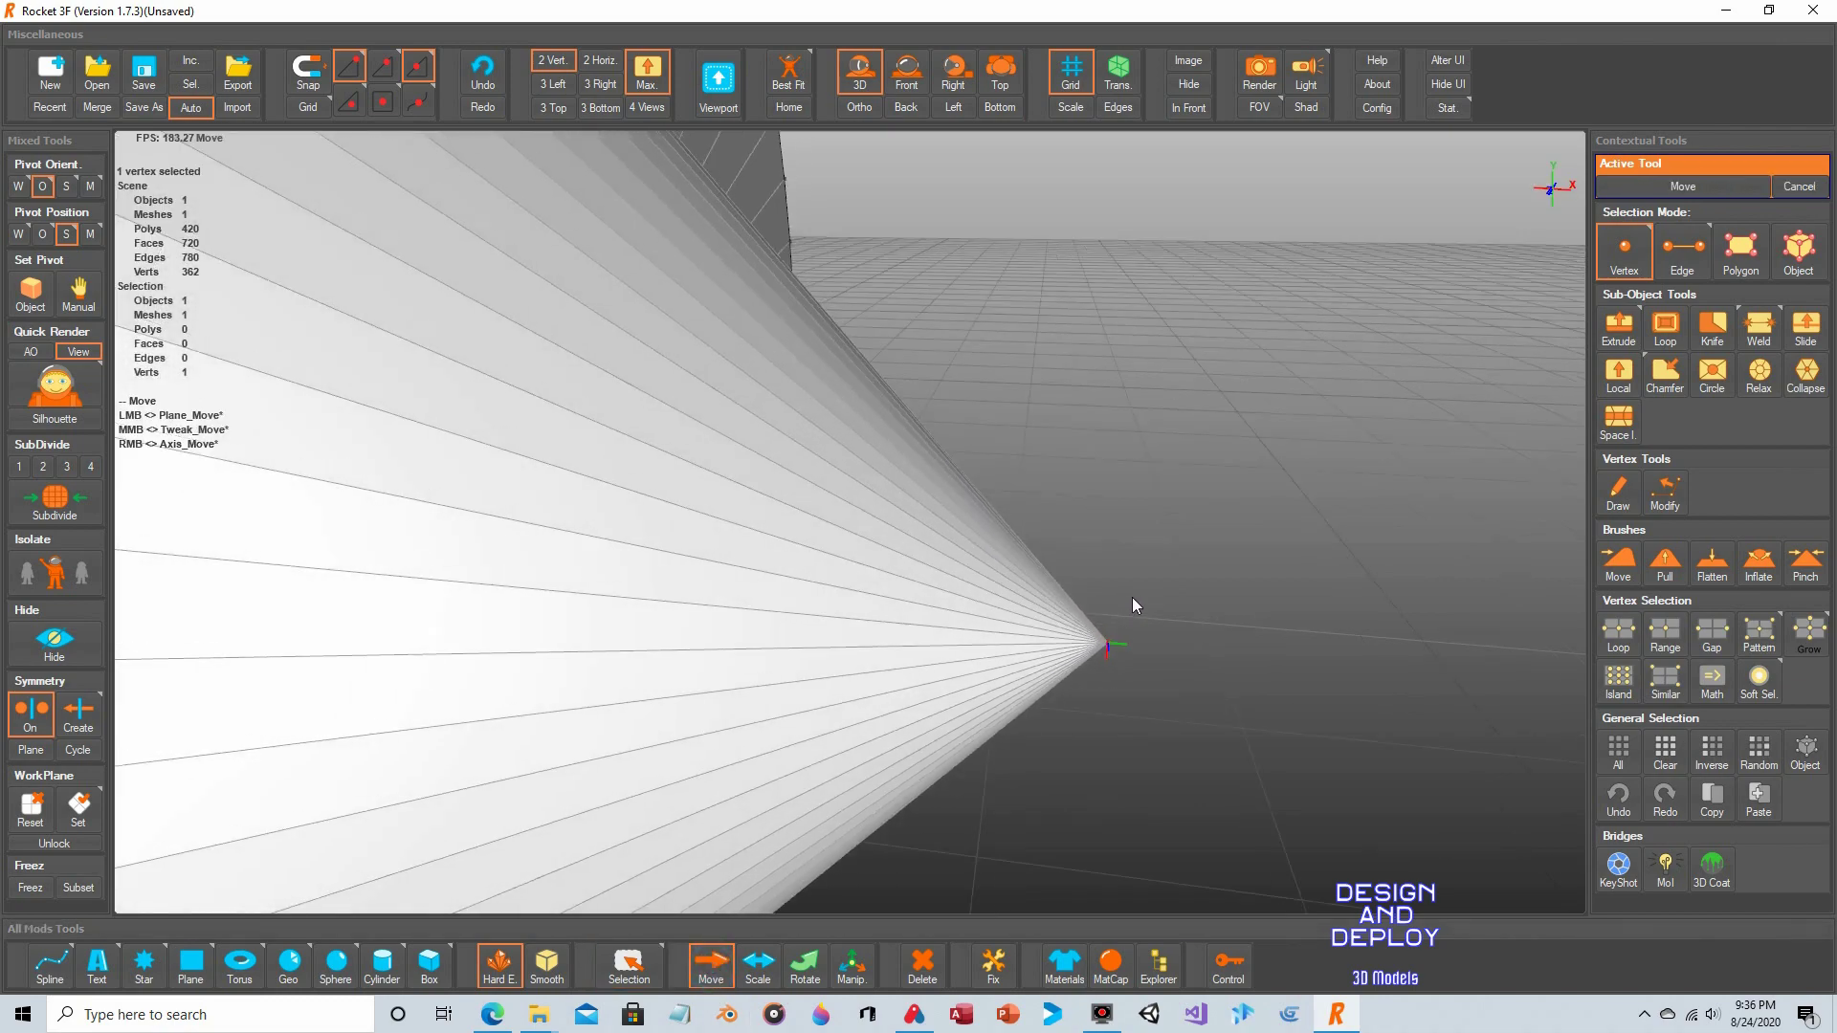
{"action": "scroll", "coordinate": [1133, 598], "scroll_direction": "down", "scroll_amount": 5}
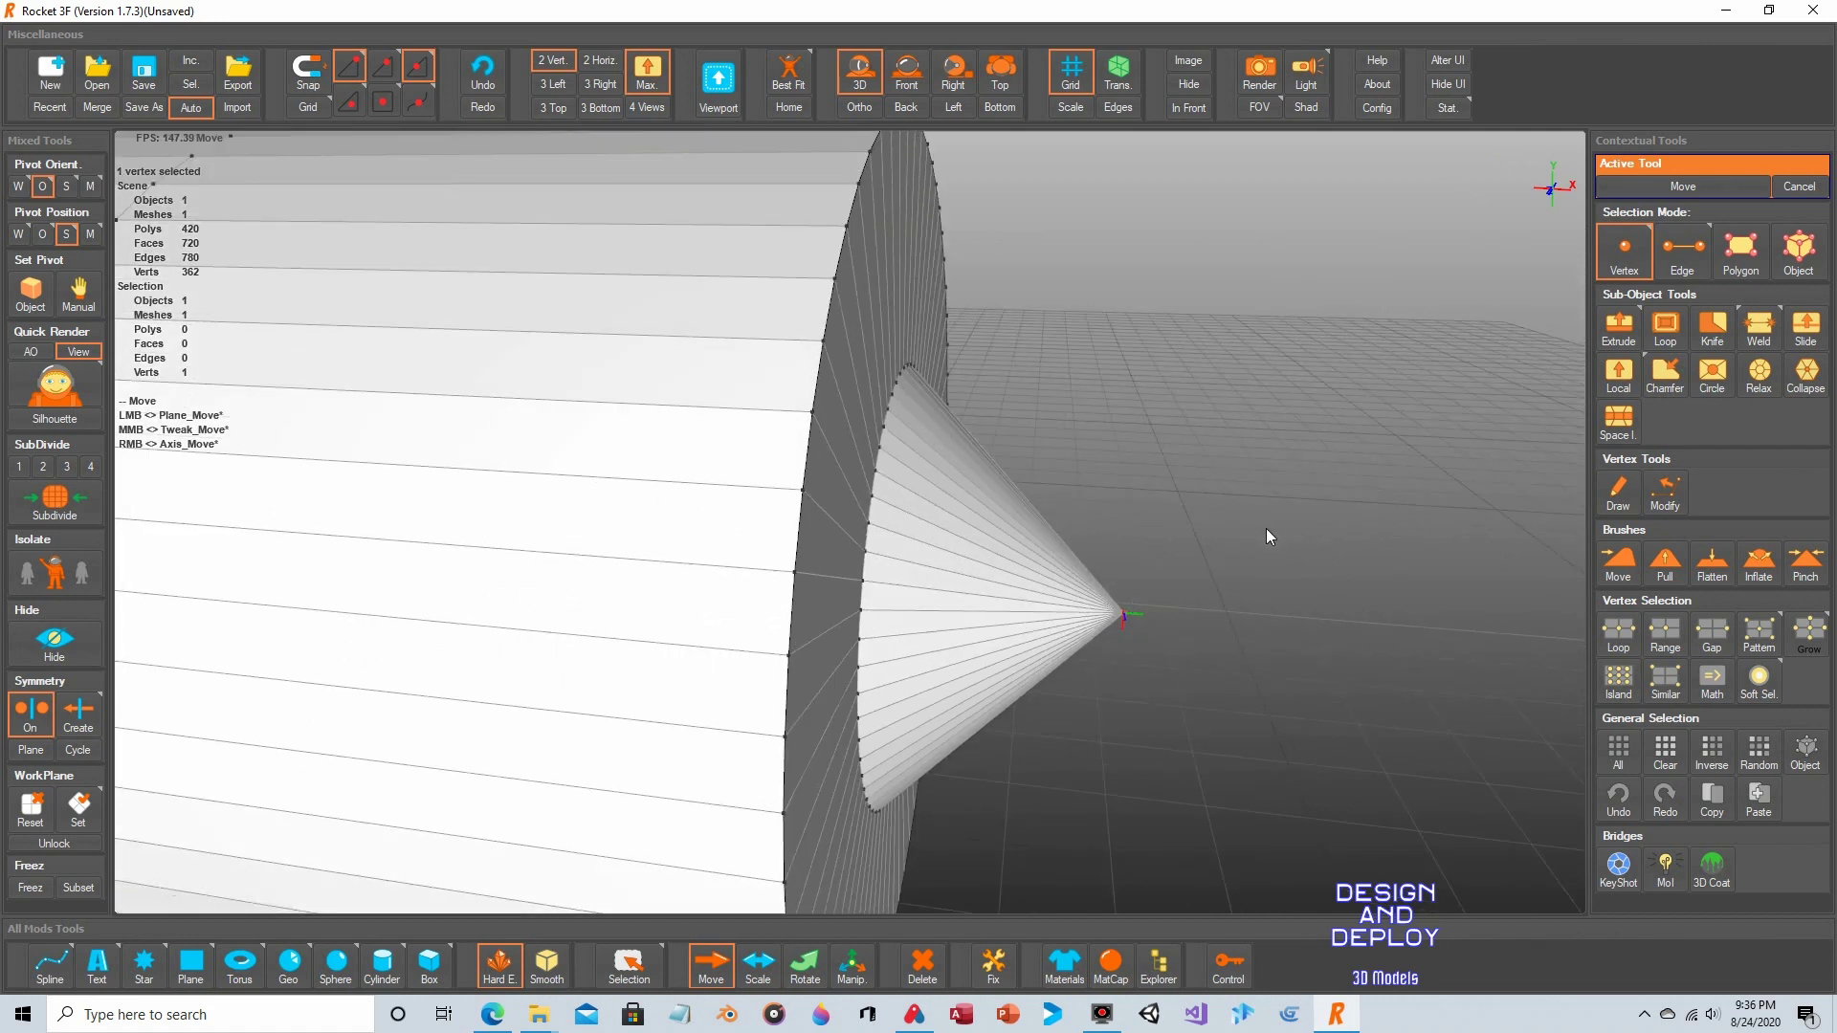
{"action": "scroll", "coordinate": [1265, 536], "scroll_direction": "up", "scroll_amount": 1}
{"action": "left_click_drag", "start_coordinate": [1296, 511], "coordinate": [1341, 510], "text": "alt"}
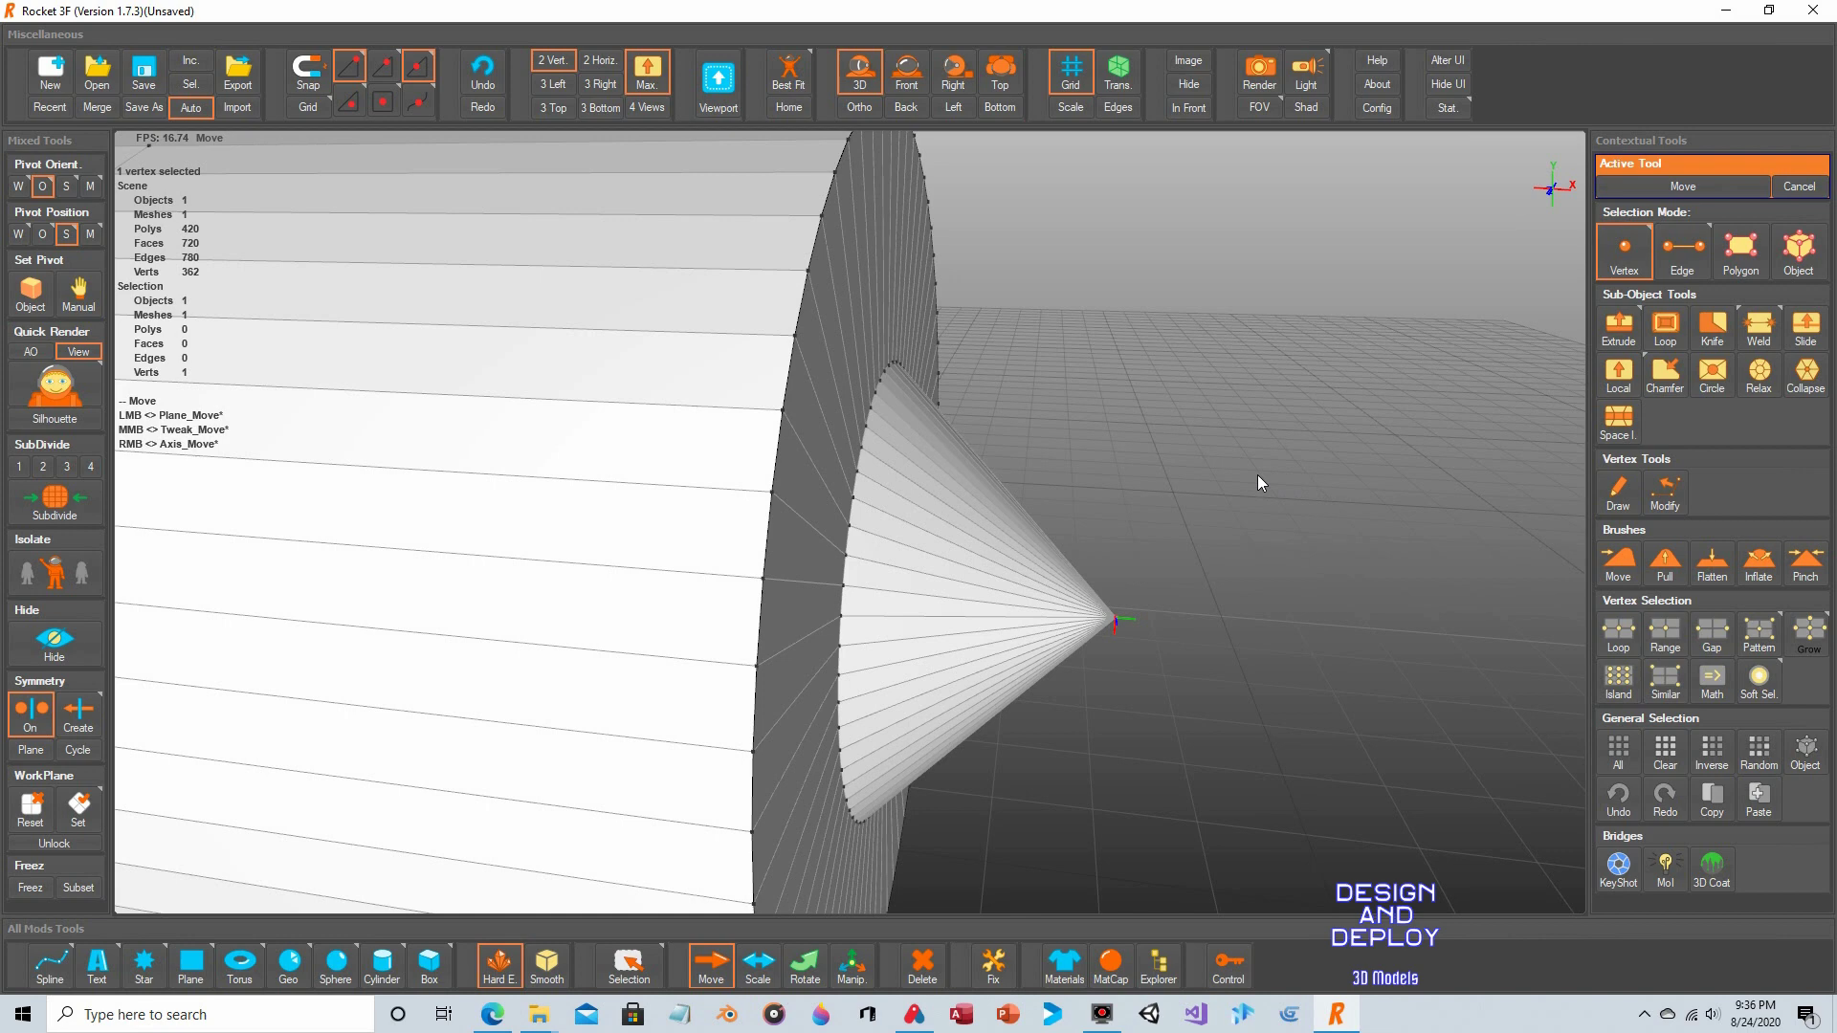
Undo the pull and extrude the centre vertex into a cone, reaching 480 polygons and 422 vertices.
{"action": "key", "text": "ctrl+z"}
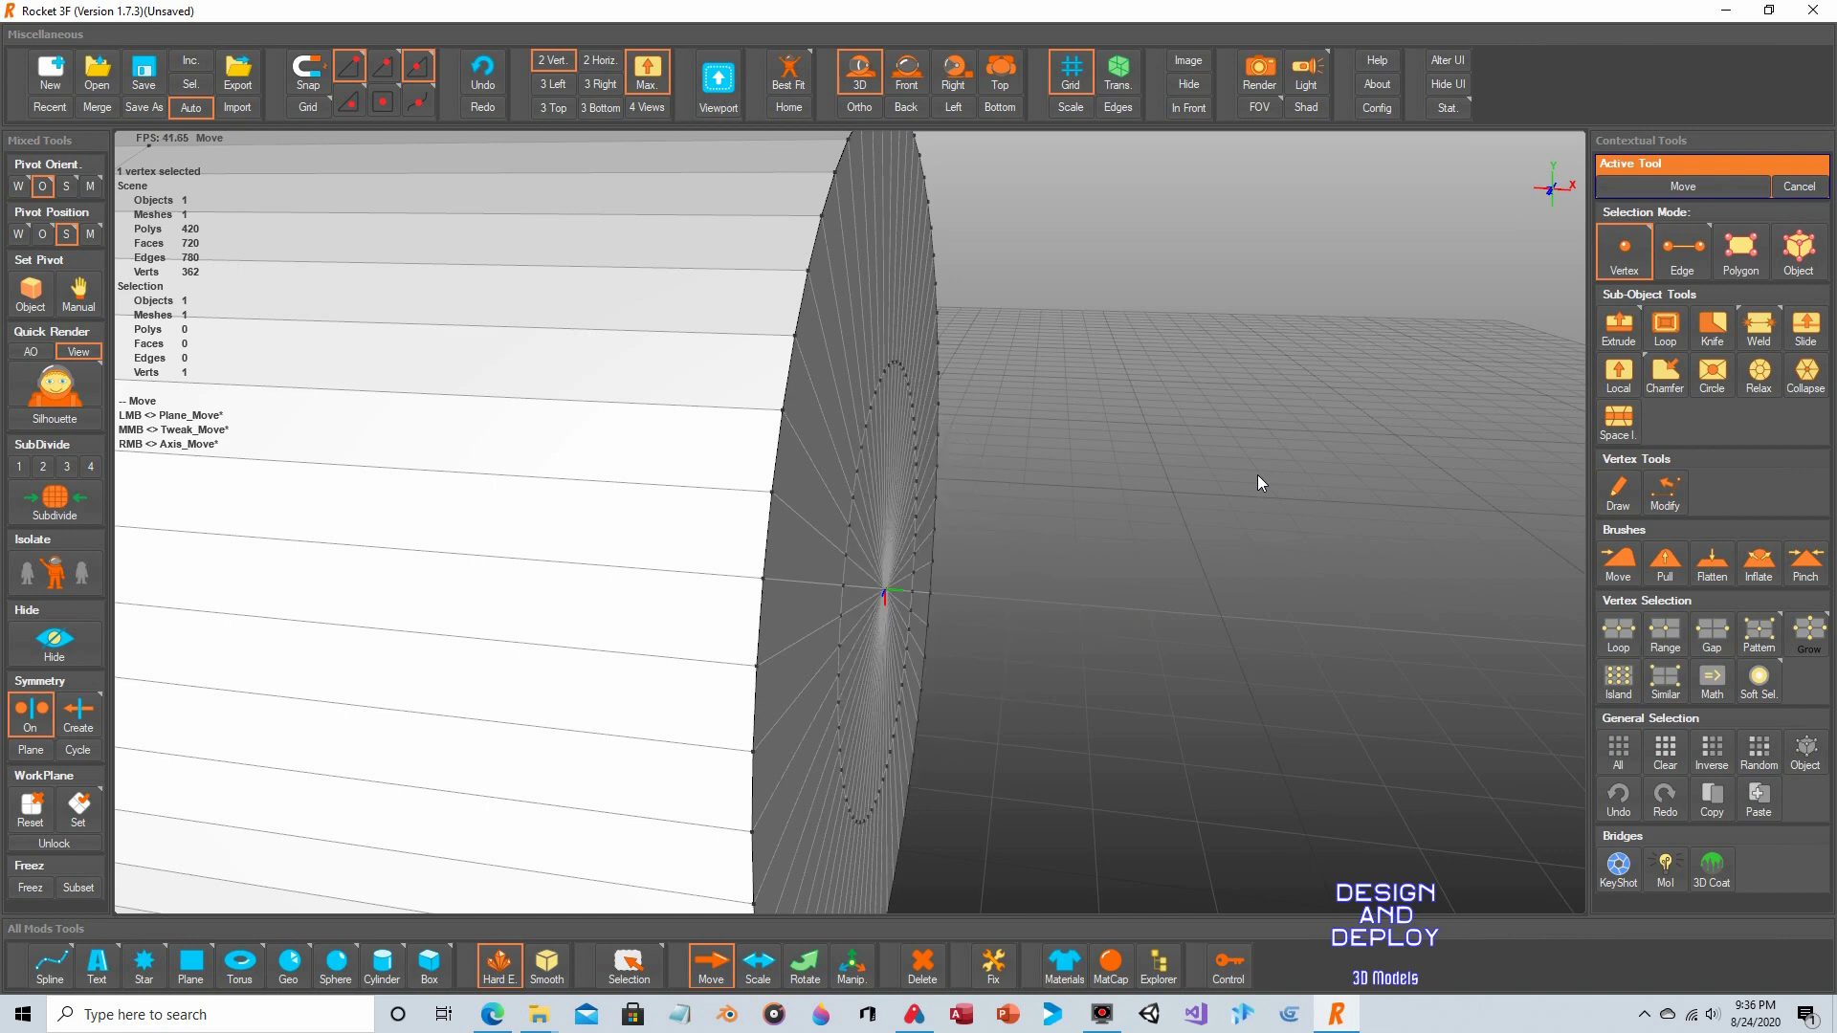
{"action": "left_click", "coordinate": [1619, 330]}
{"action": "scroll", "coordinate": [948, 664], "scroll_direction": "up", "scroll_amount": 3}
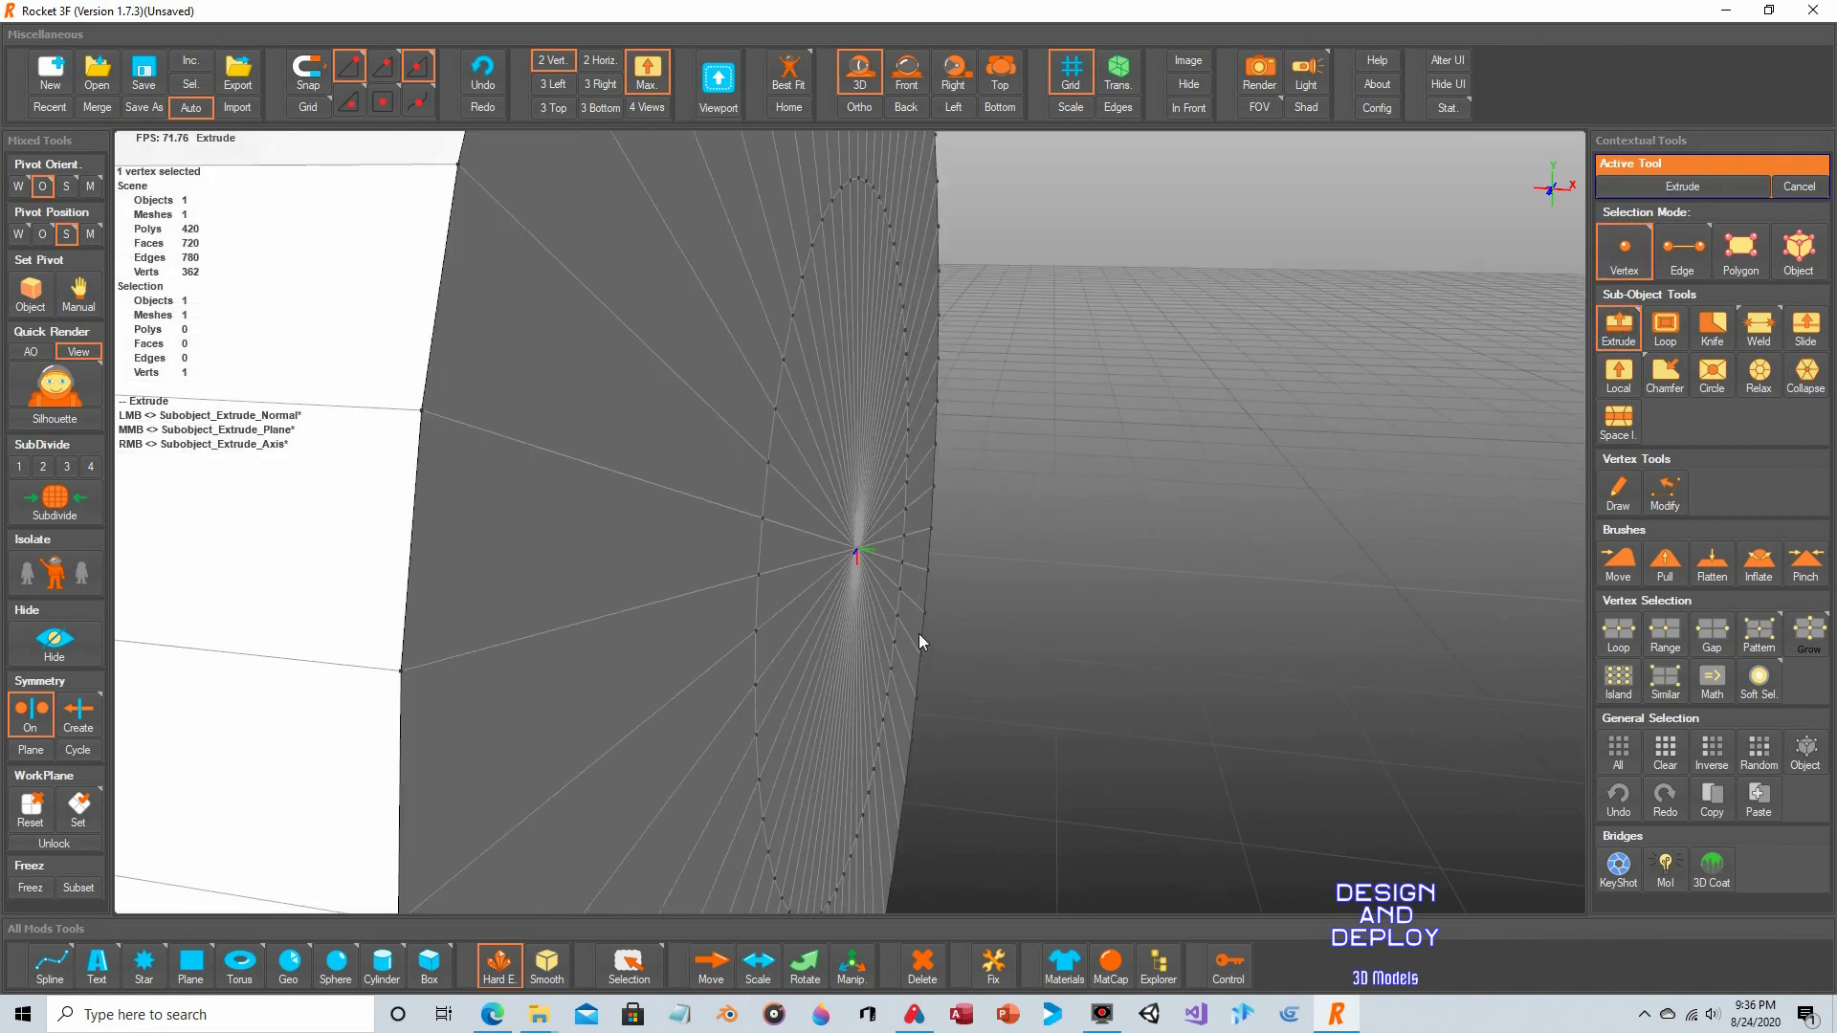
{"action": "left_click_drag", "start_coordinate": [866, 550], "coordinate": [1033, 570]}
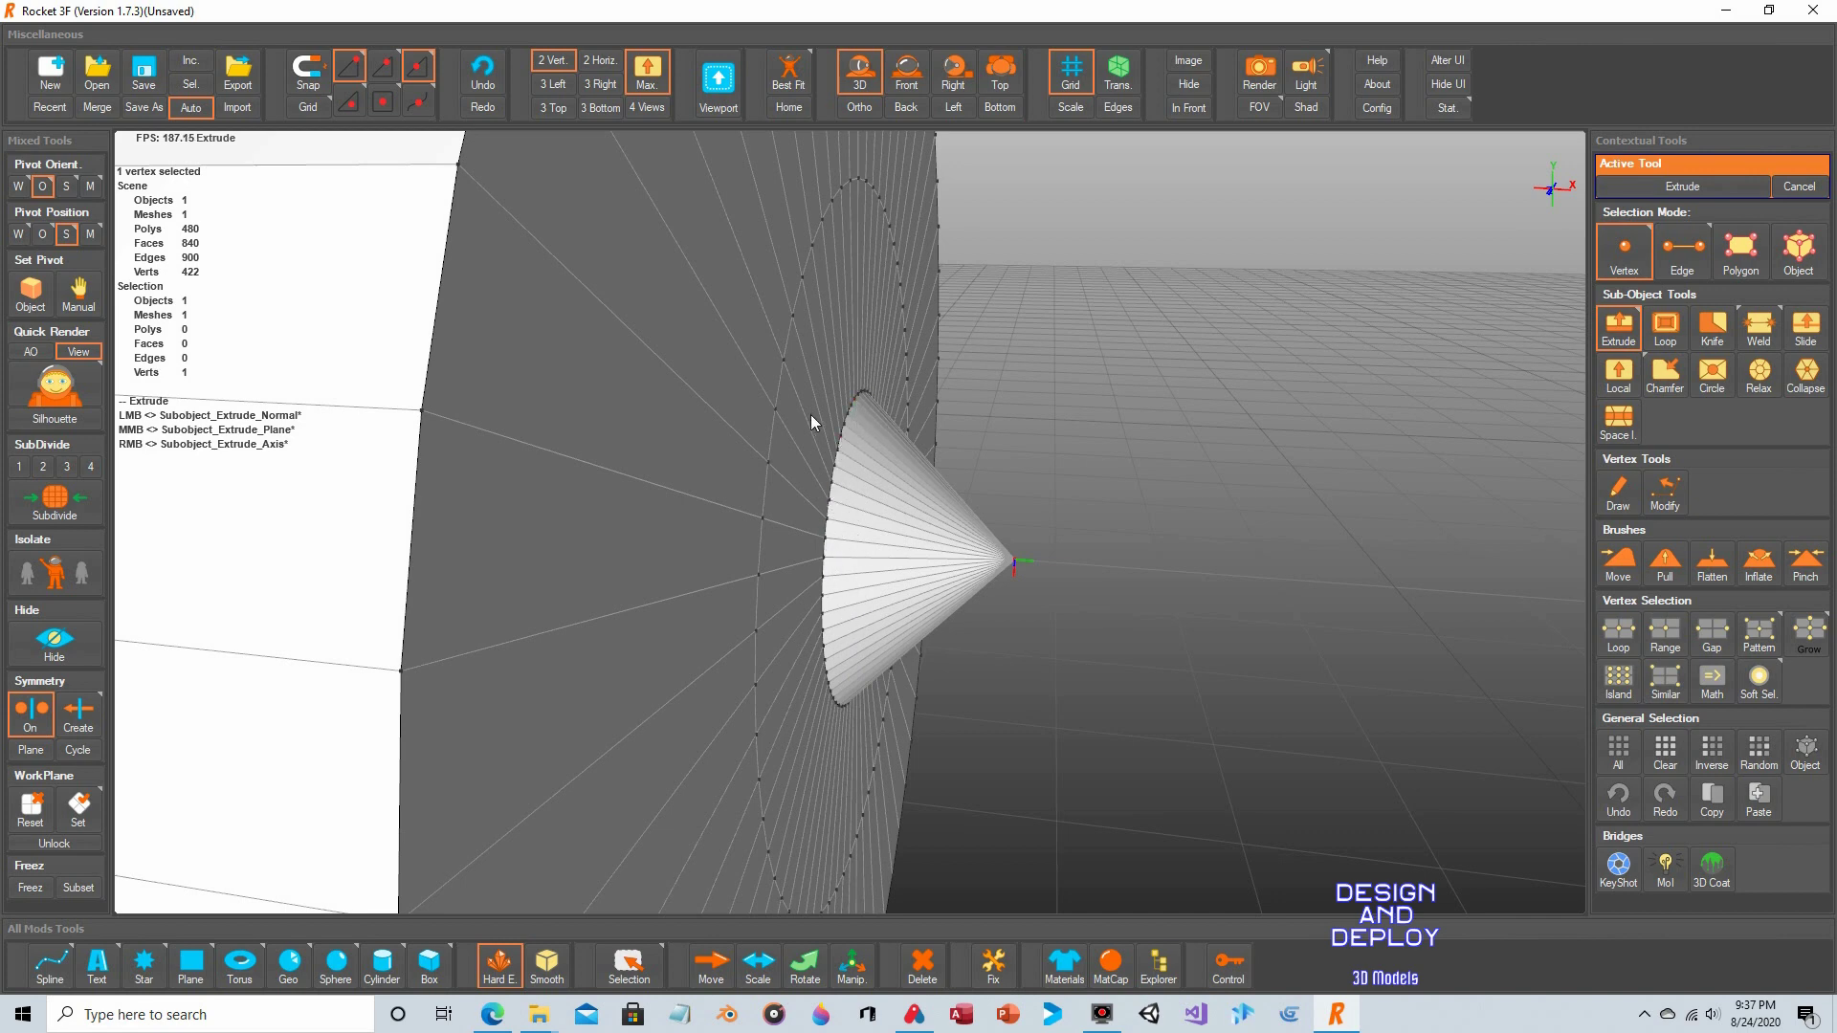
{"action": "middle_click_drag", "start_coordinate": [812, 415], "coordinate": [973, 423]}
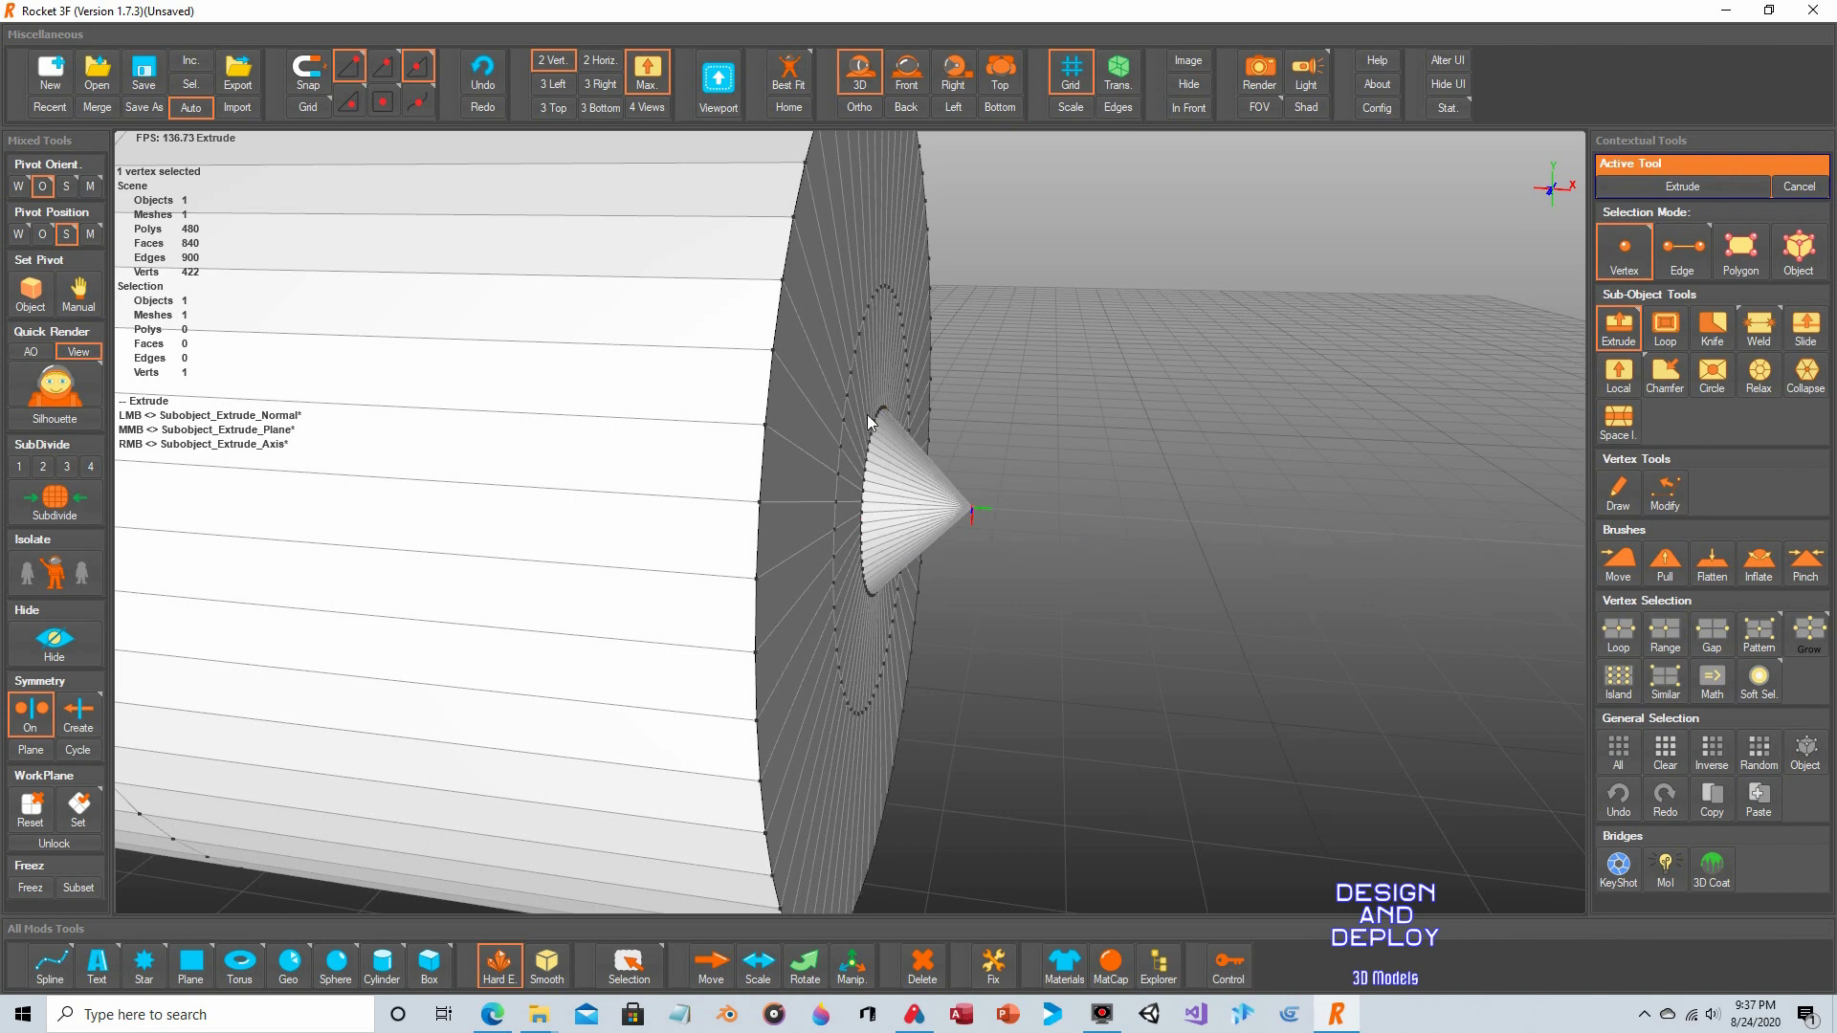
{"action": "left_click_drag", "start_coordinate": [1242, 530], "coordinate": [934, 490], "text": "alt"}
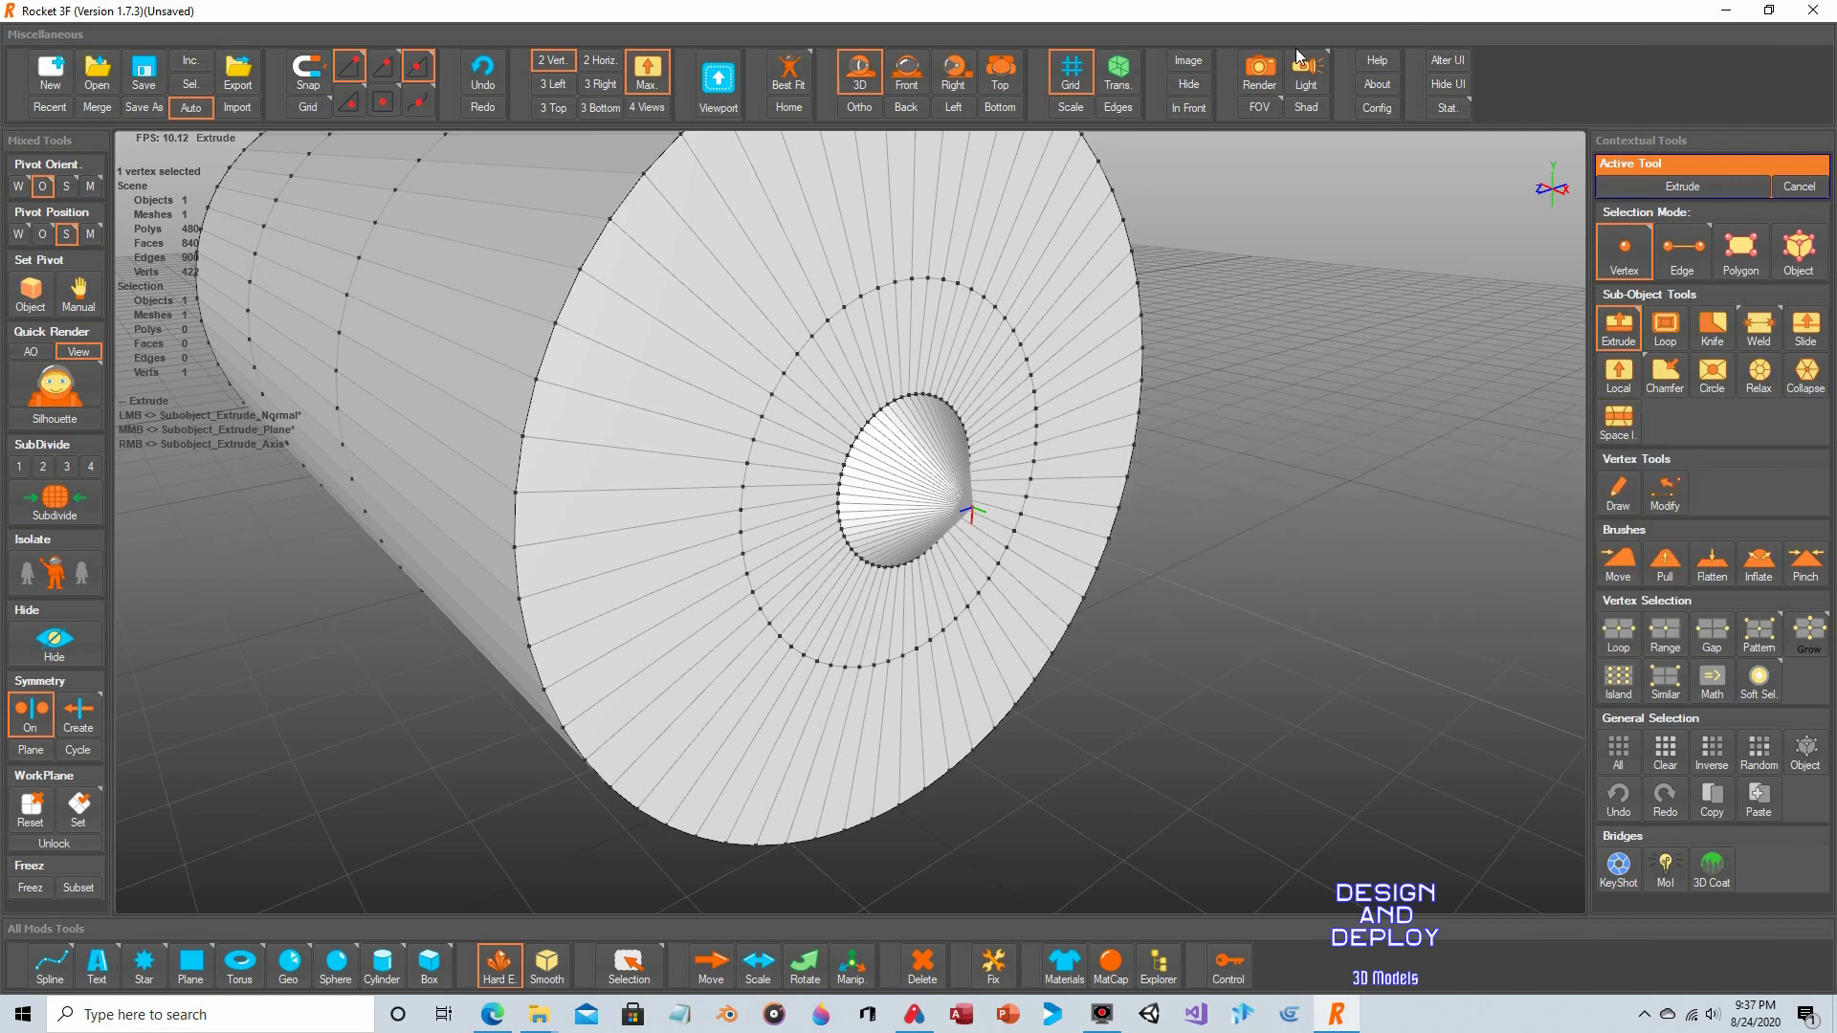
Undo the extrusion, restoring the flat end cap at 420 polygons and 362 vertices.
{"action": "key", "text": "ctrl"}
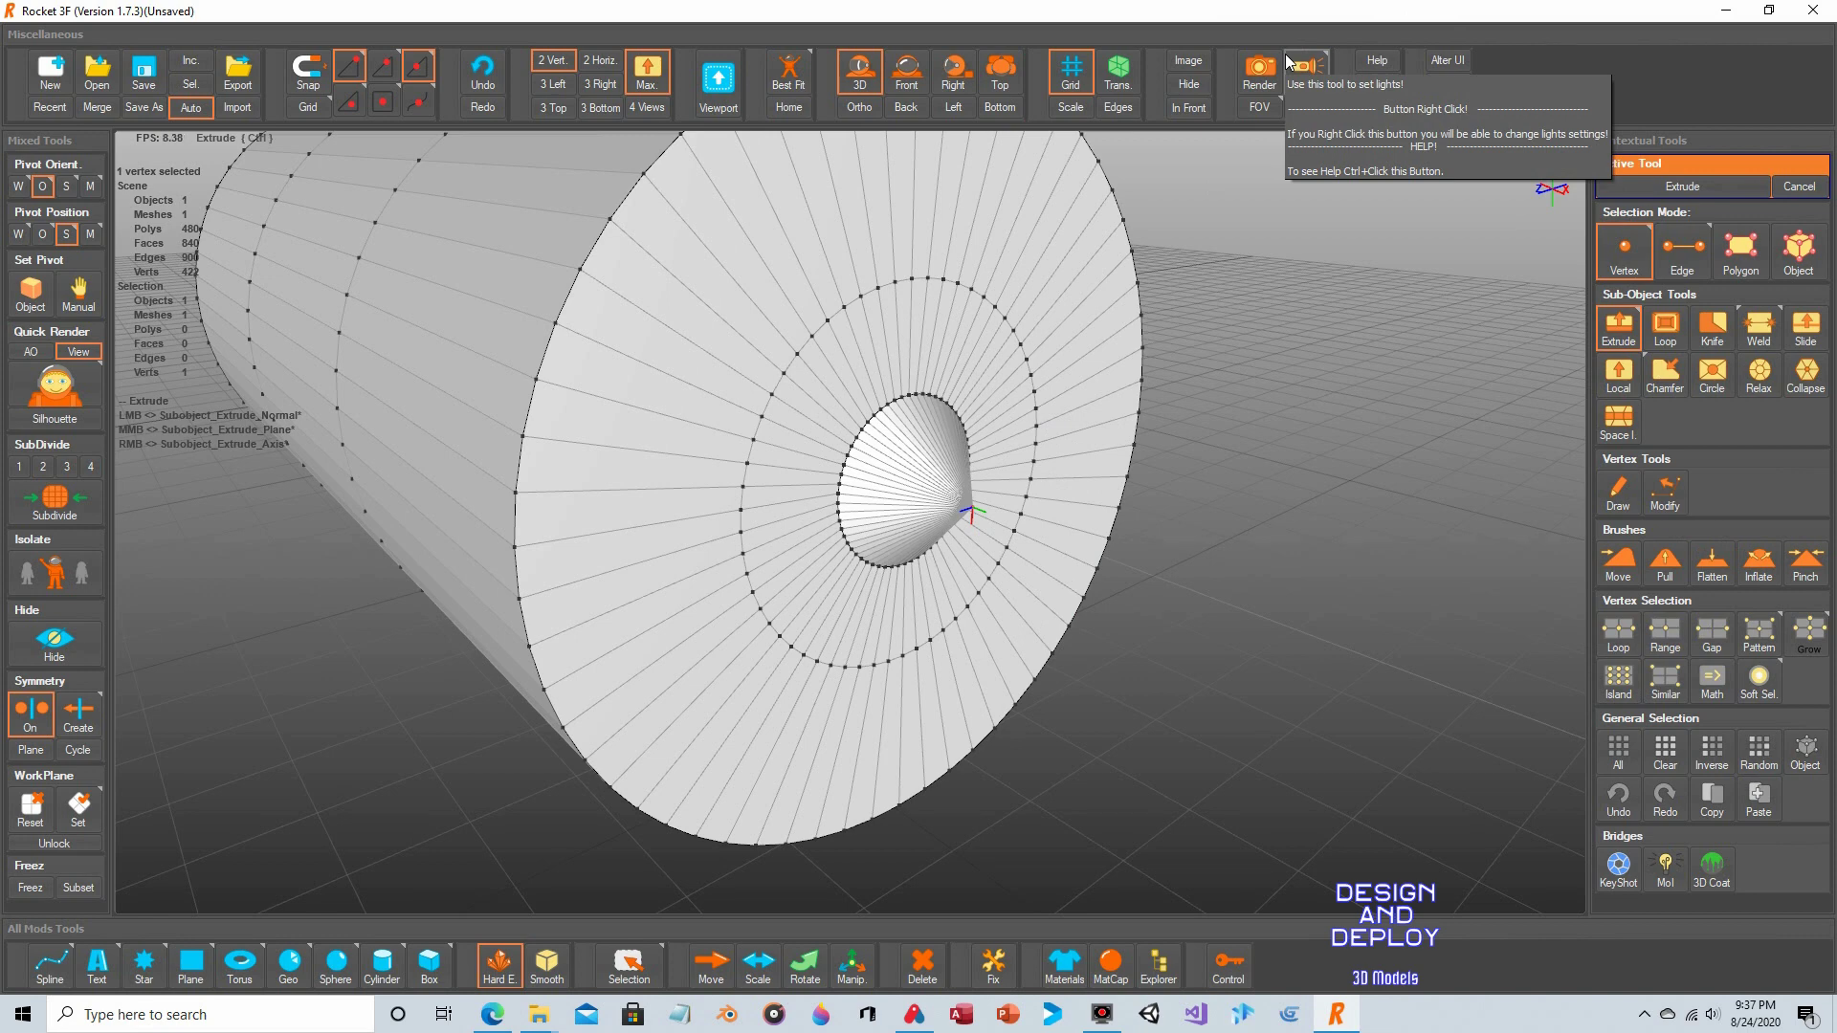
{"action": "key", "text": "ctrl+z"}
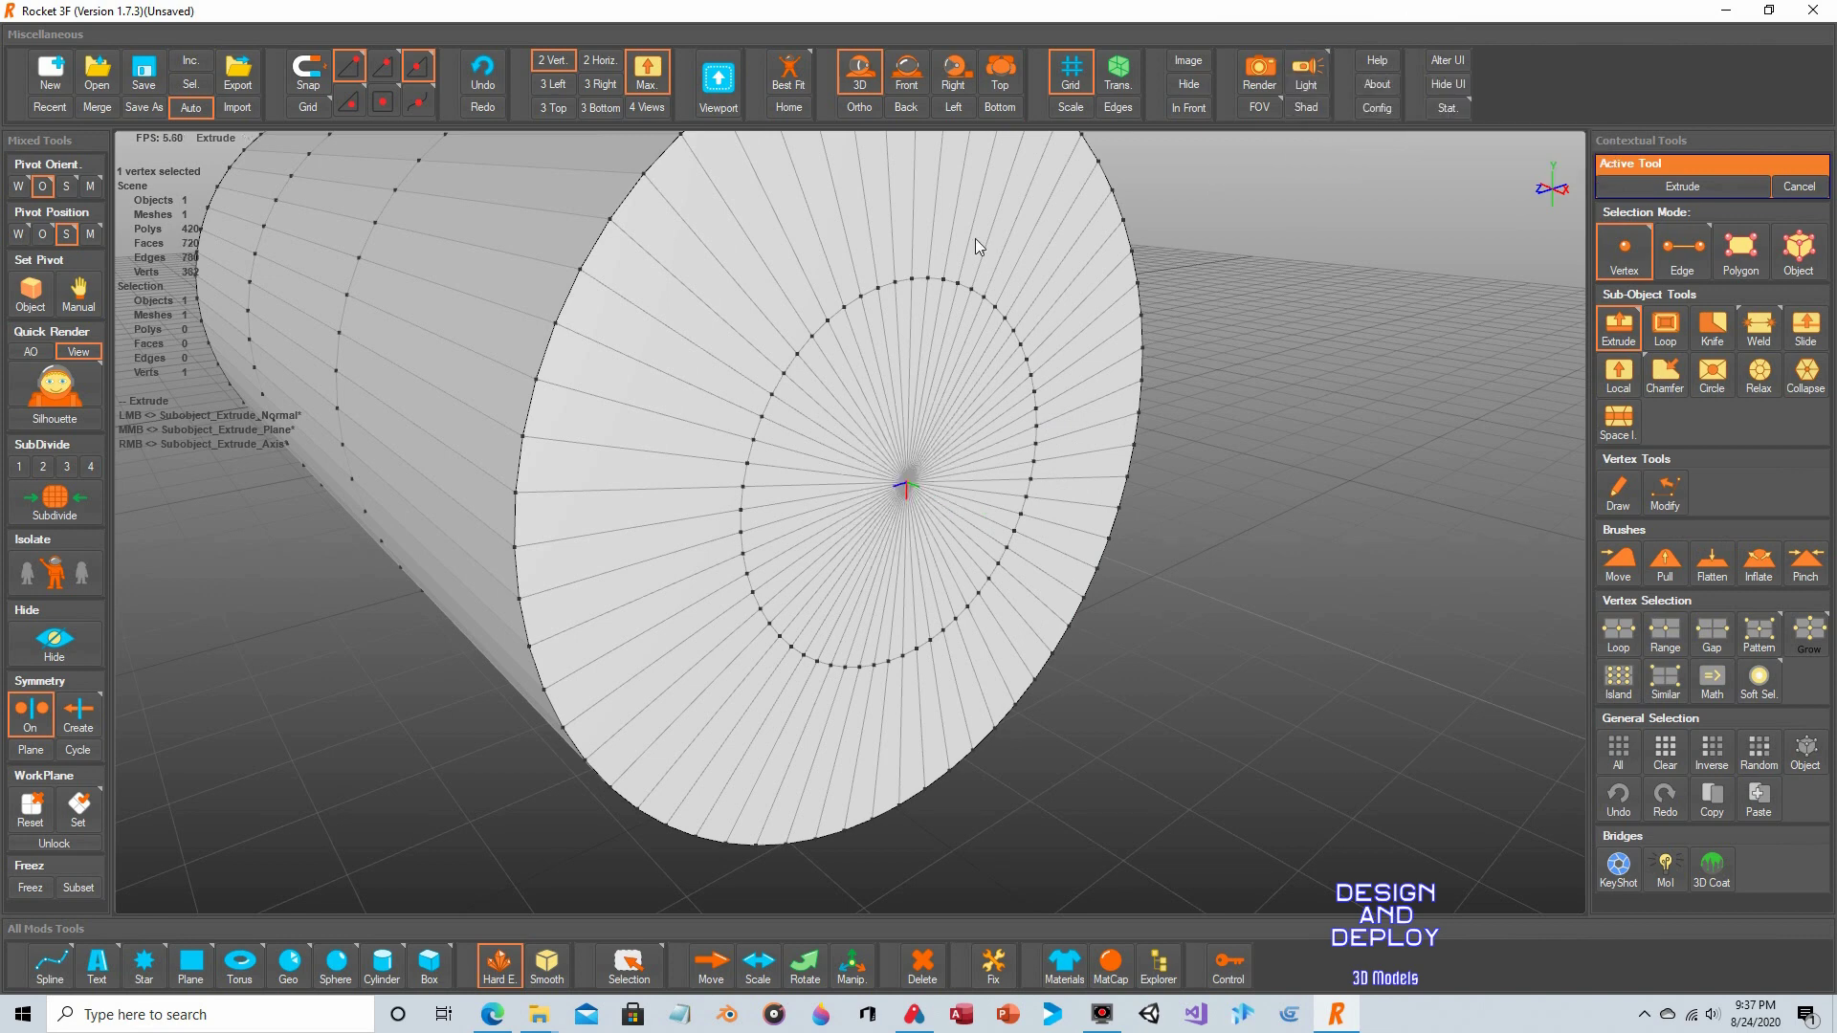
Select fourteen radial edges at the top of the end cap, trying a move and undoing it.
{"action": "left_click", "coordinate": [1686, 273]}
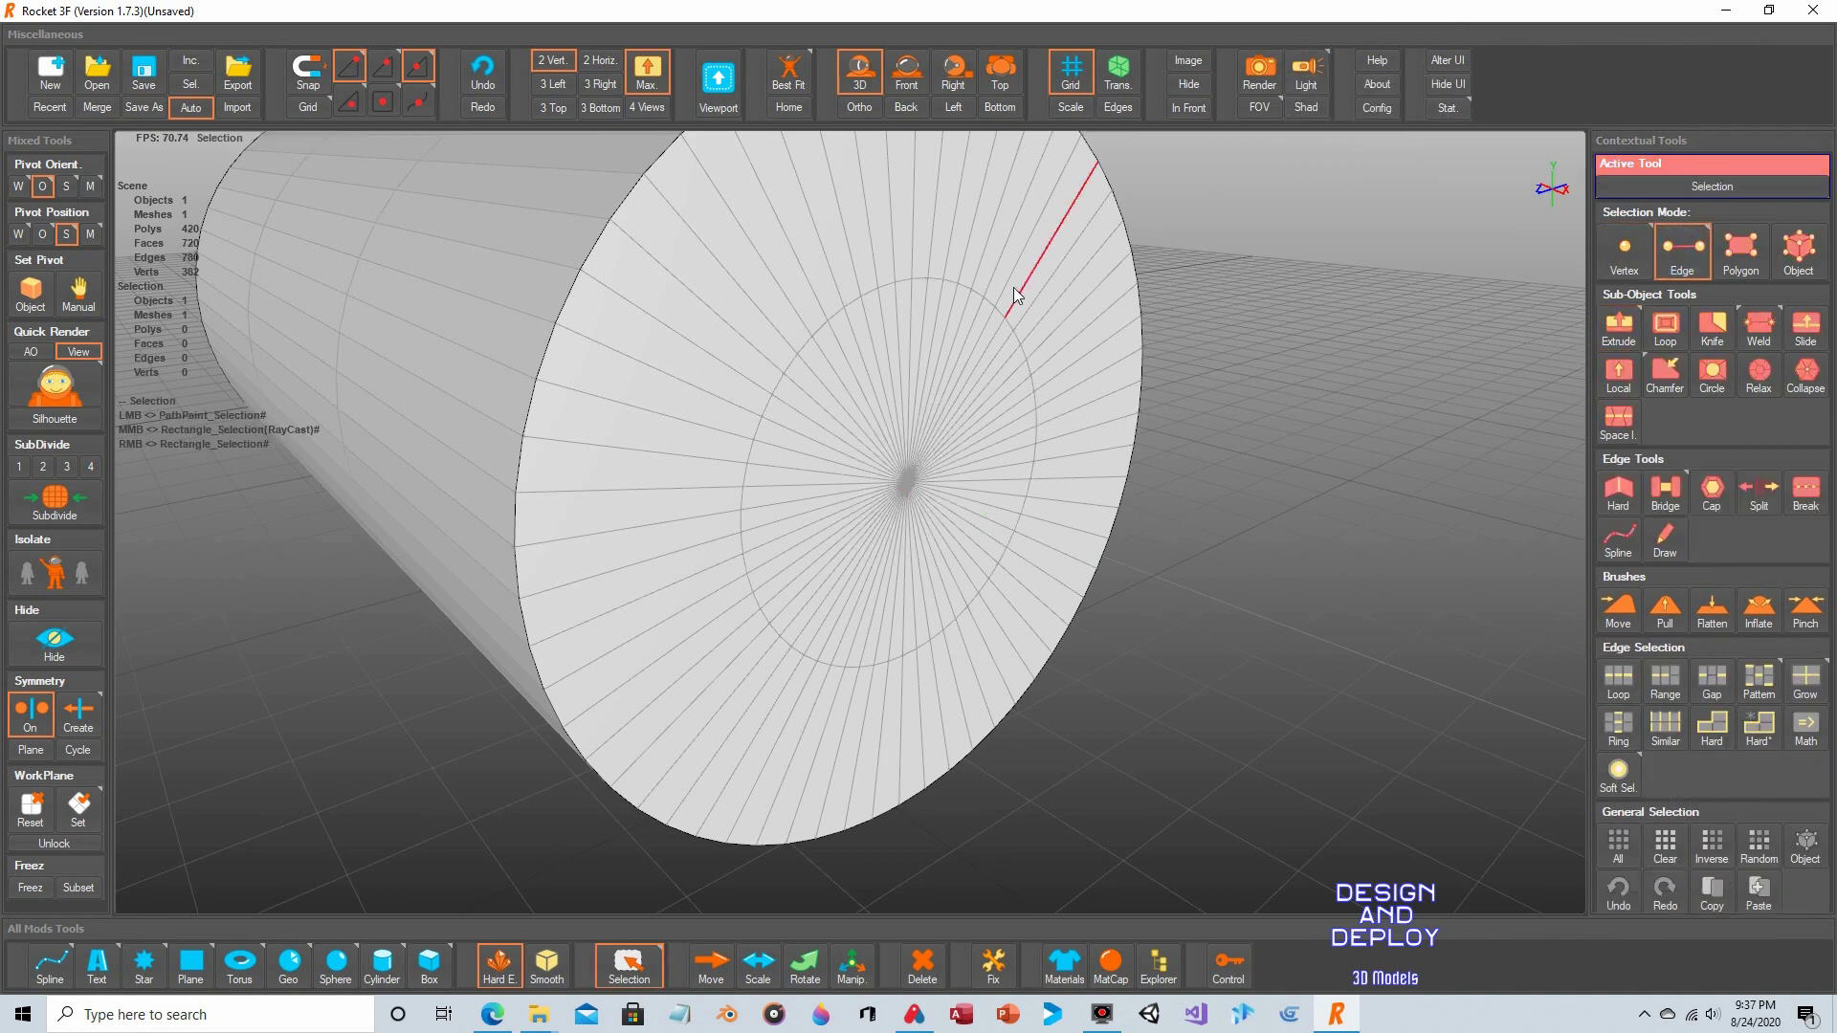
{"action": "mouse_move", "coordinate": [922, 276]}
{"action": "left_mouse_down"}
{"action": "mouse_move", "coordinate": [970, 321]}
{"action": "mouse_move", "coordinate": [888, 311]}
{"action": "mouse_move", "coordinate": [909, 294]}
{"action": "mouse_move", "coordinate": [972, 305]}
{"action": "mouse_move", "coordinate": [926, 285]}
{"action": "left_mouse_up"}
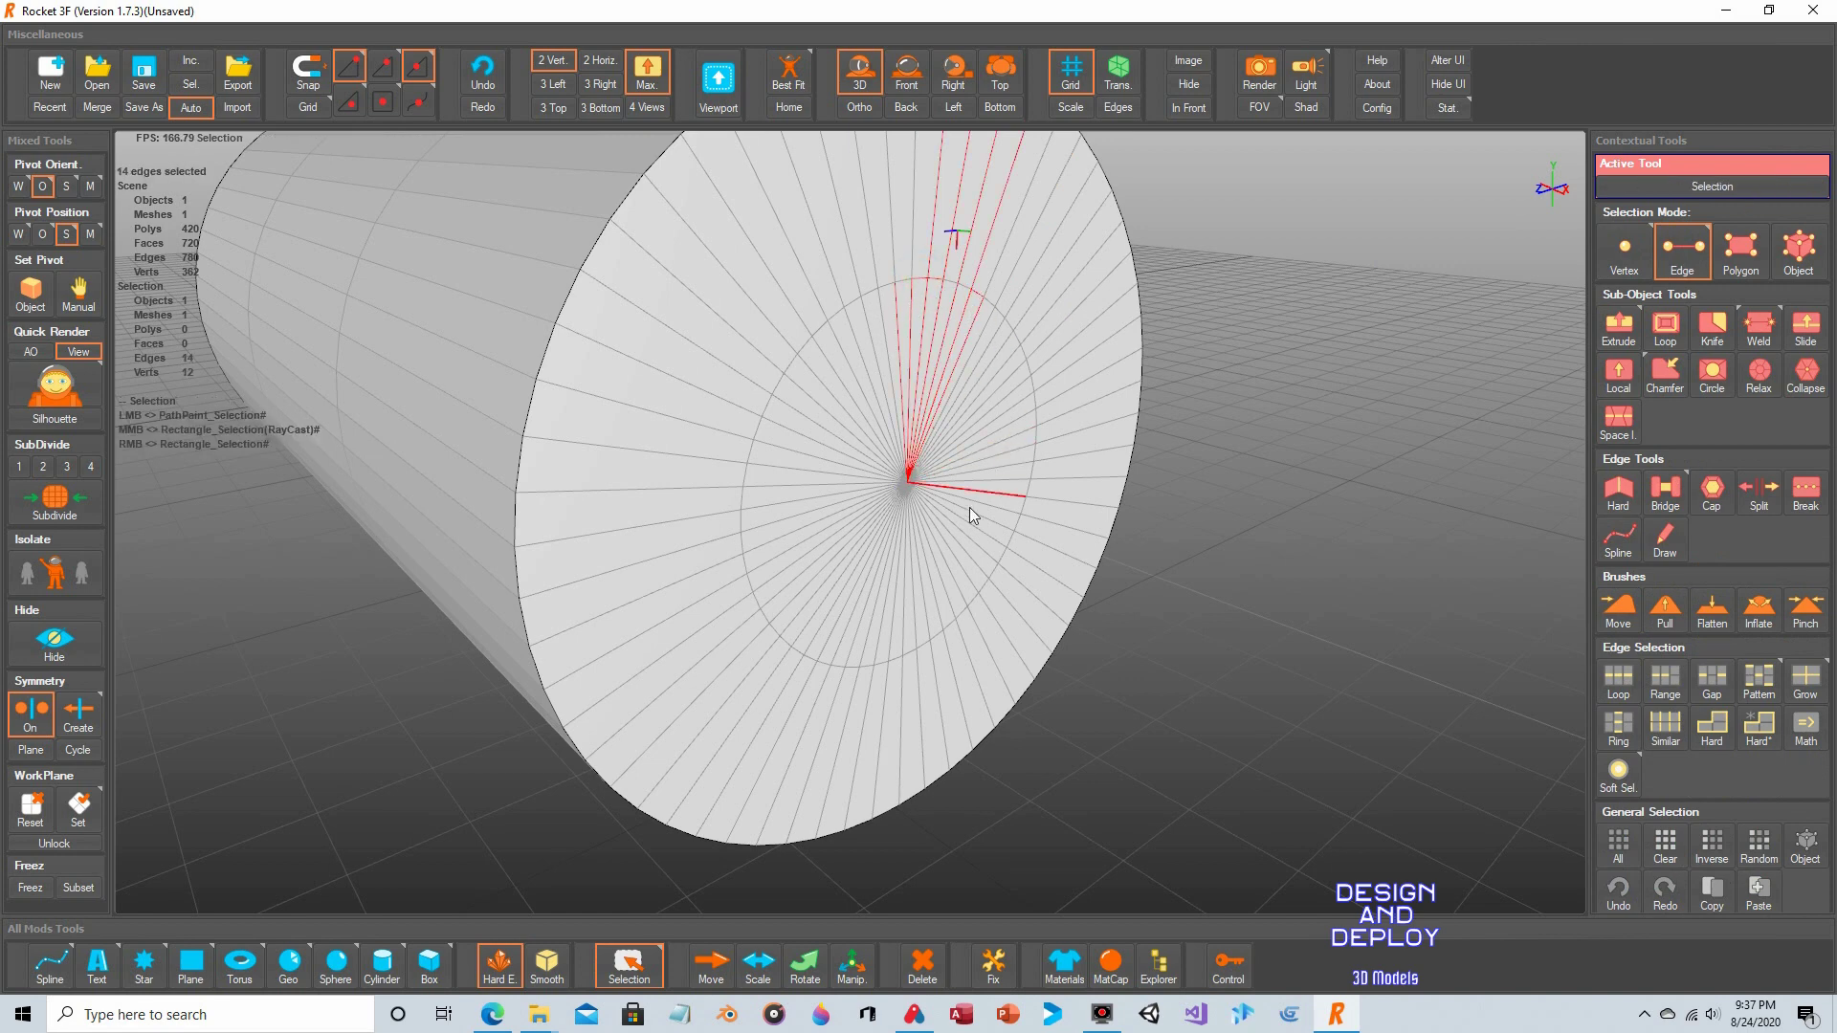
{"action": "left_click", "coordinate": [708, 966]}
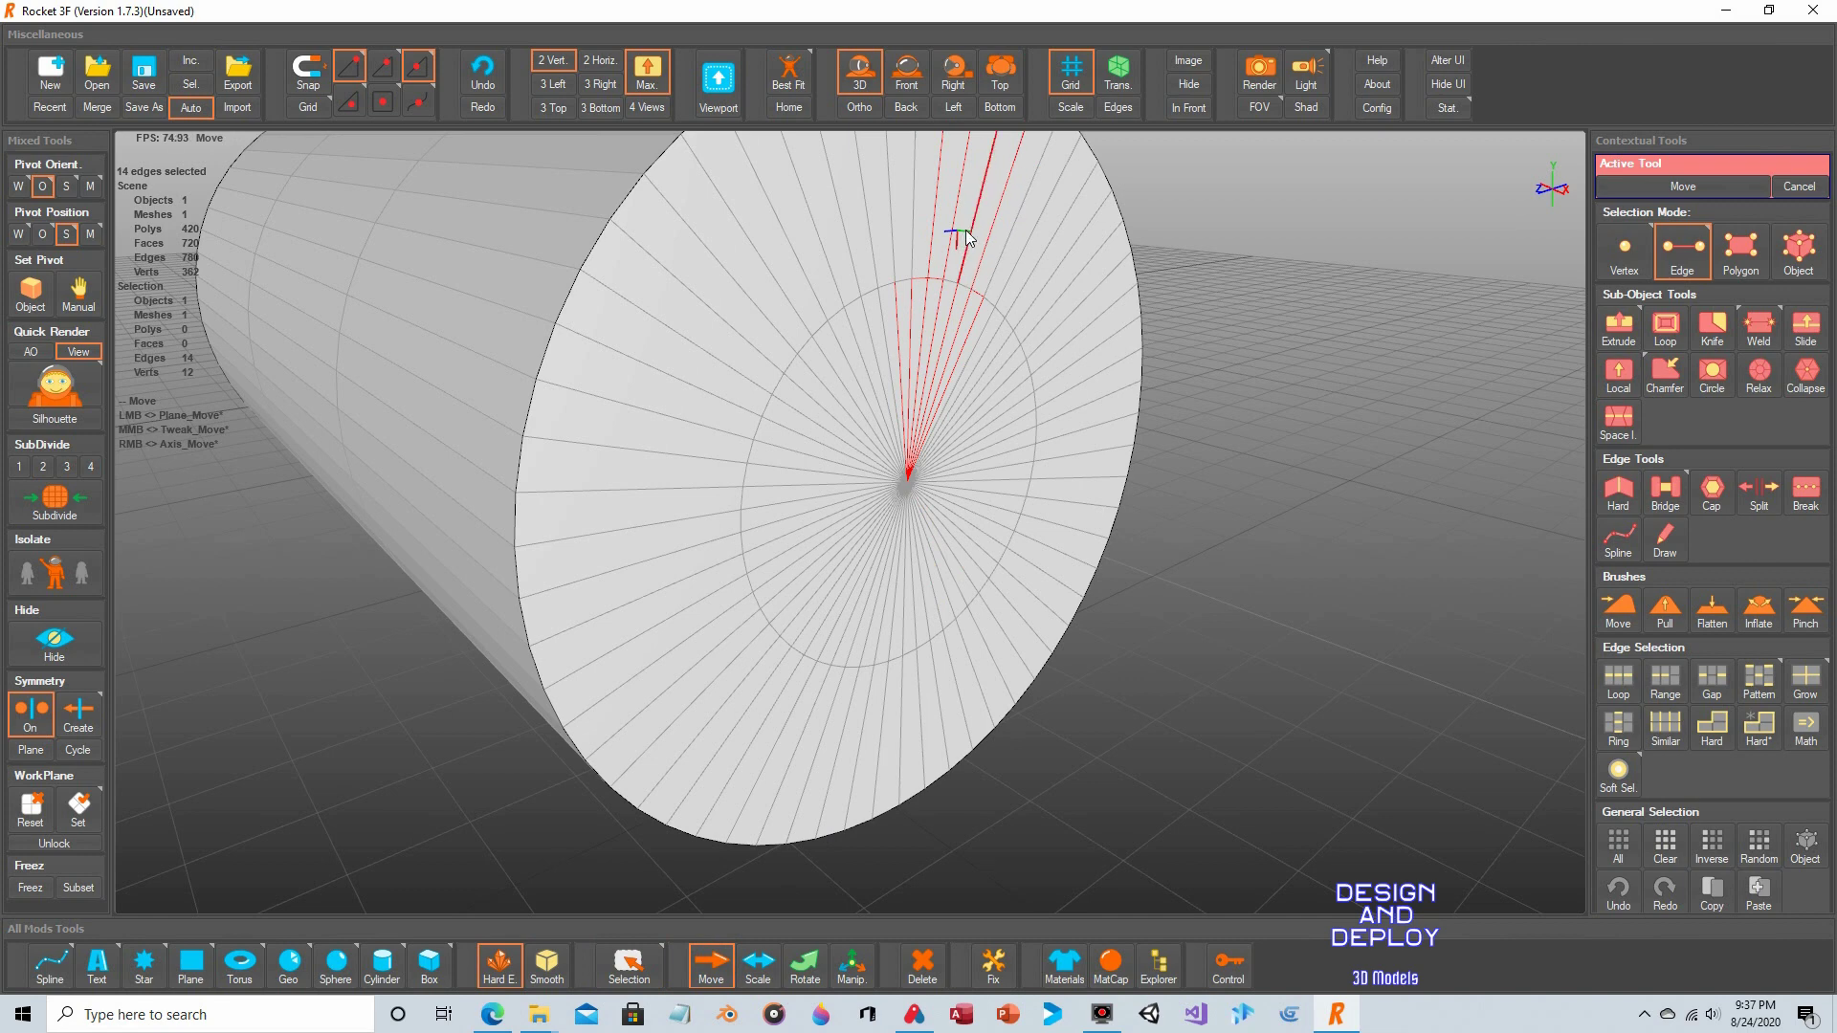
{"action": "left_click_drag", "start_coordinate": [965, 243], "coordinate": [1108, 297]}
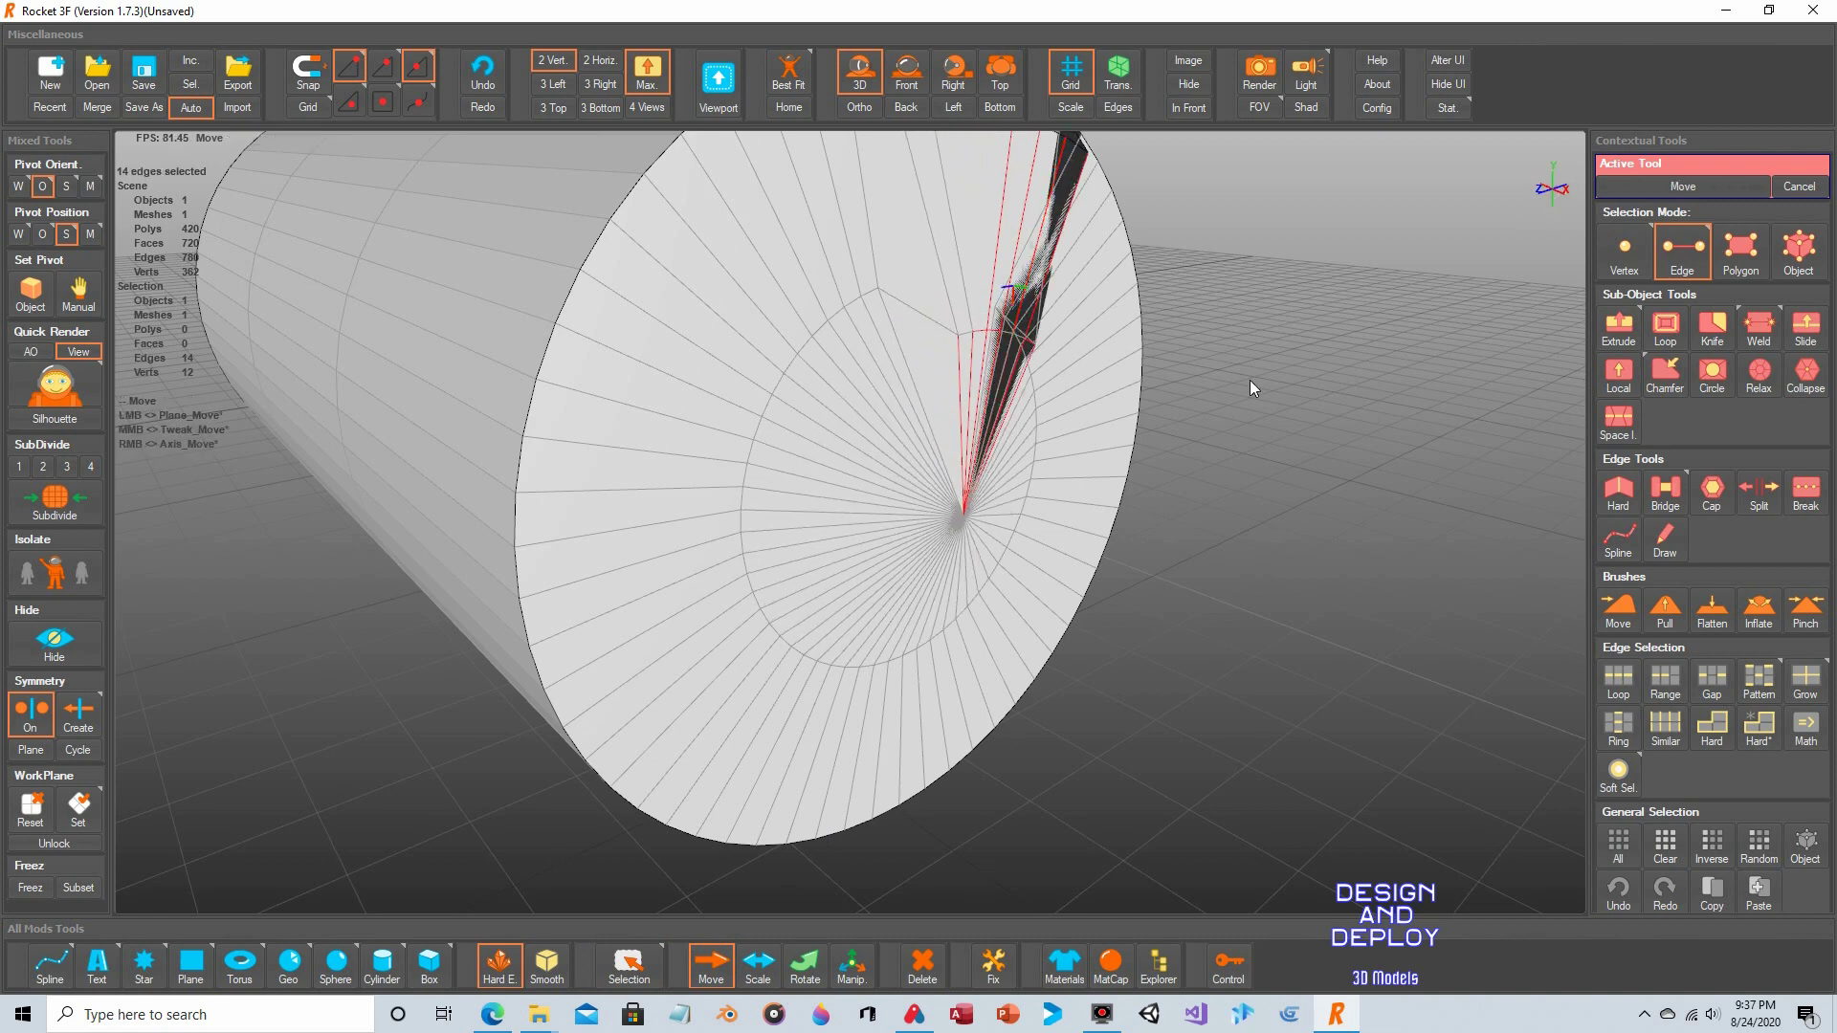
{"action": "key", "text": "ctrl+z"}
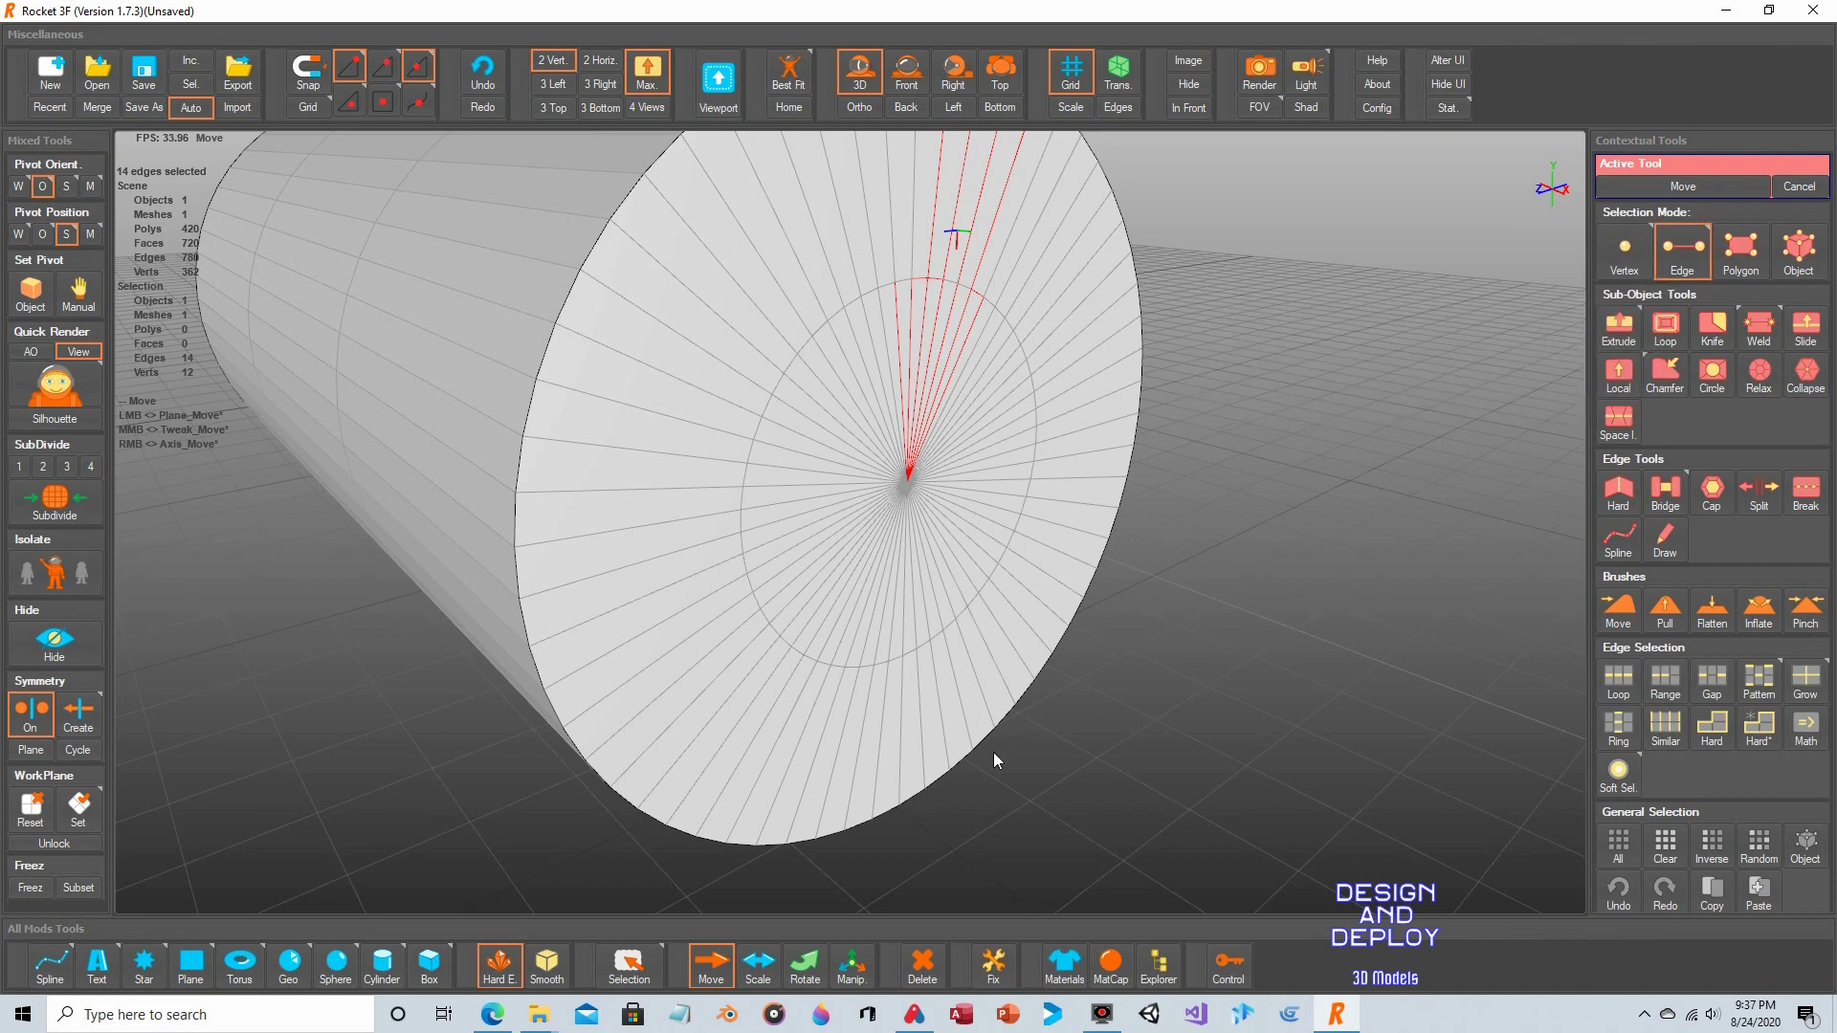
{"action": "left_click_drag", "start_coordinate": [1255, 530], "coordinate": [1326, 532], "text": "alt"}
{"action": "key", "text": "e"}
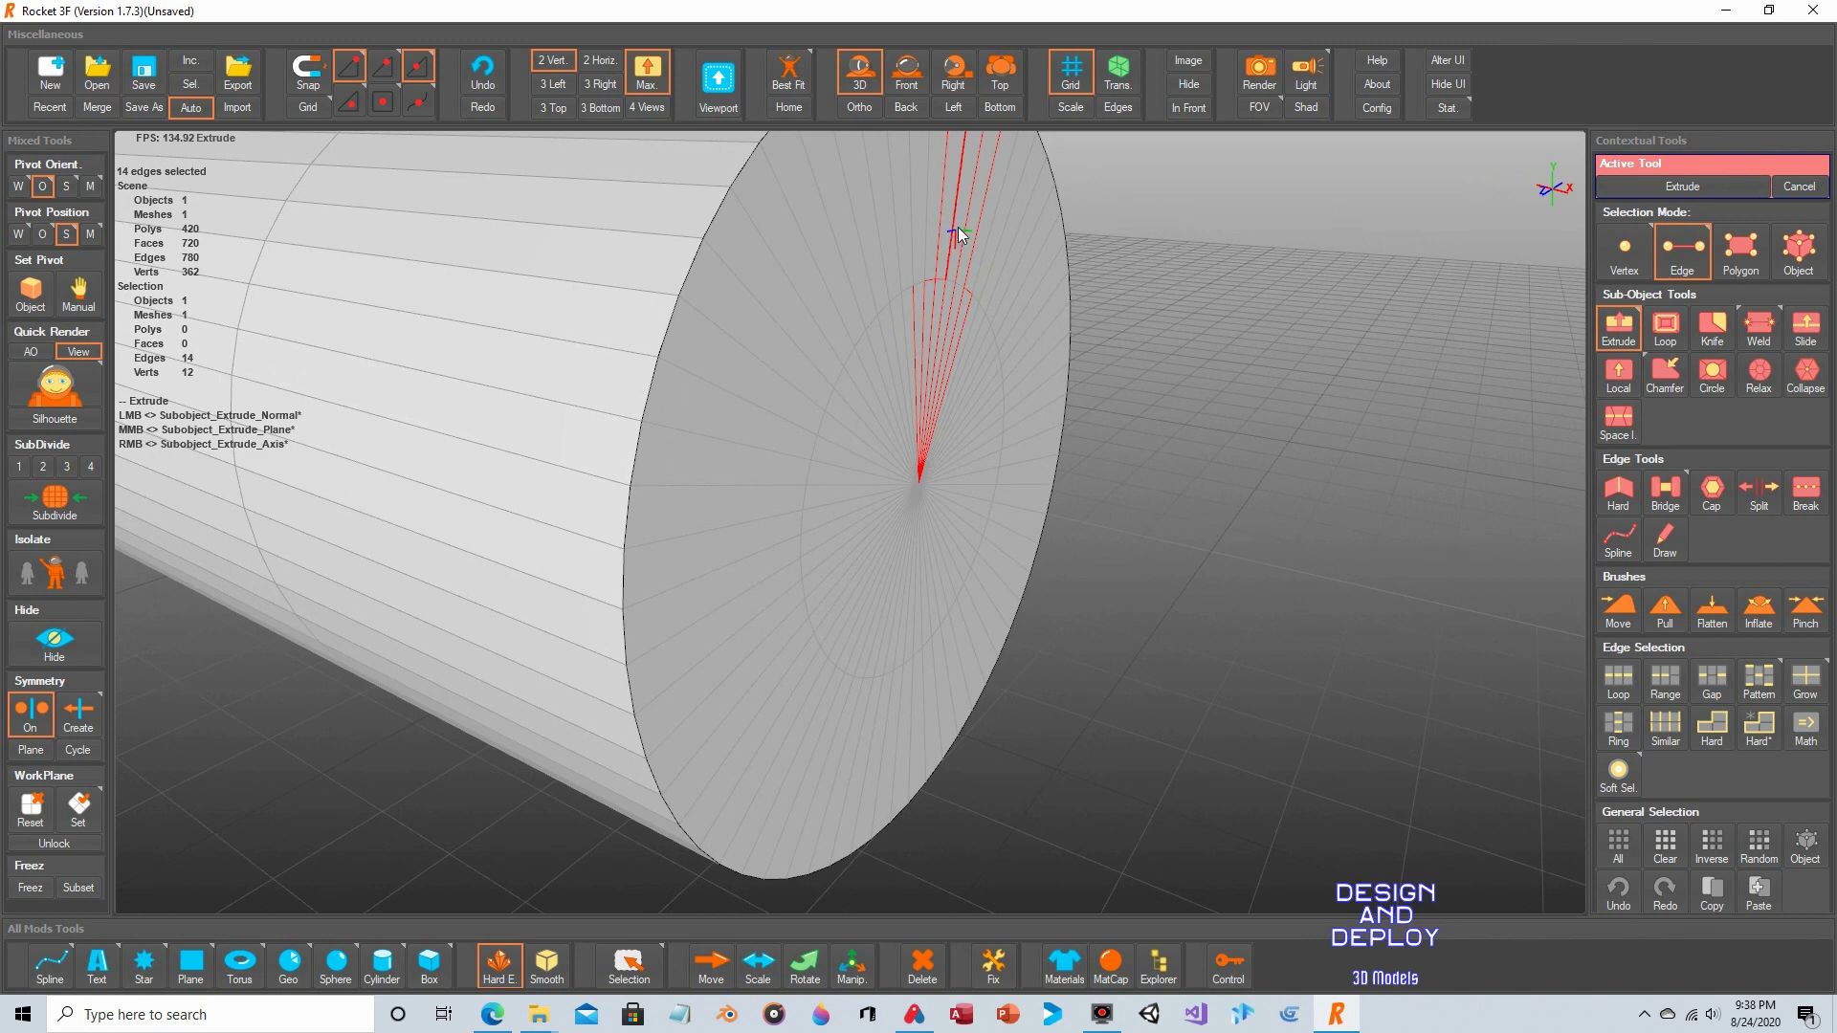
{"action": "left_click_drag", "start_coordinate": [960, 234], "coordinate": [1111, 278]}
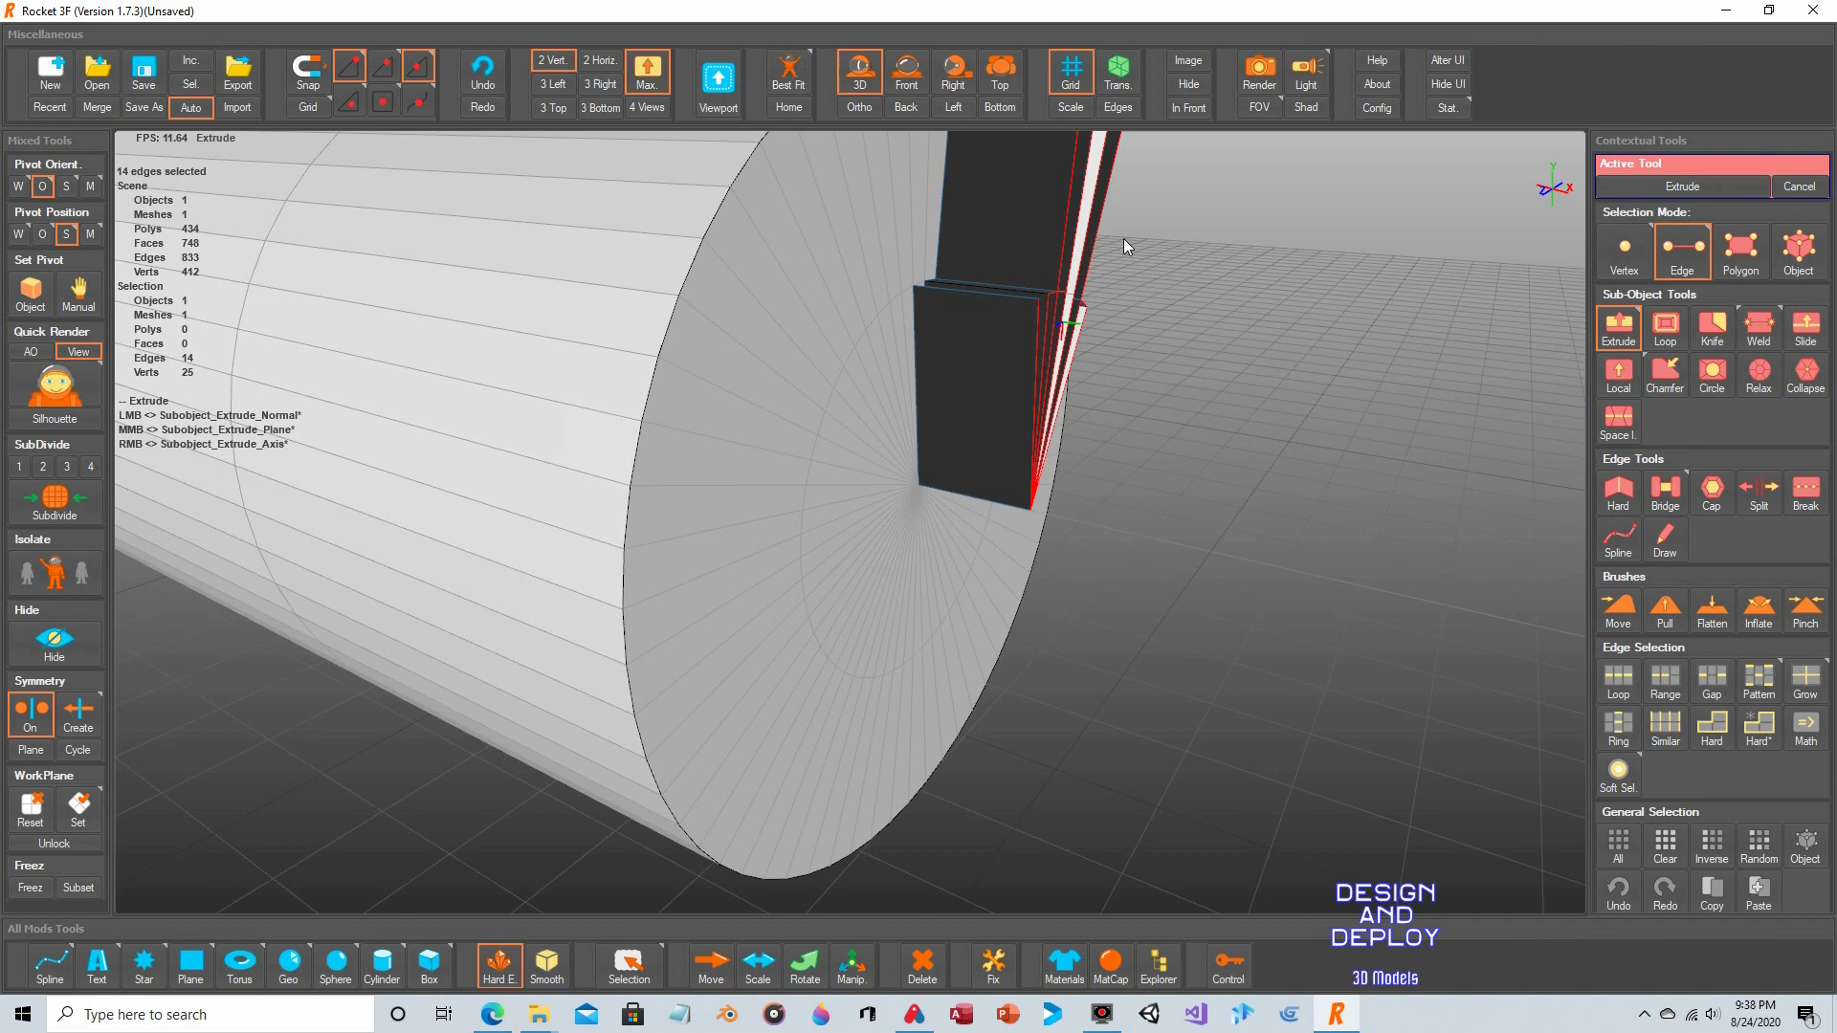
{"action": "key", "text": "ctrl"}
{"action": "key", "text": "ctrl+z"}
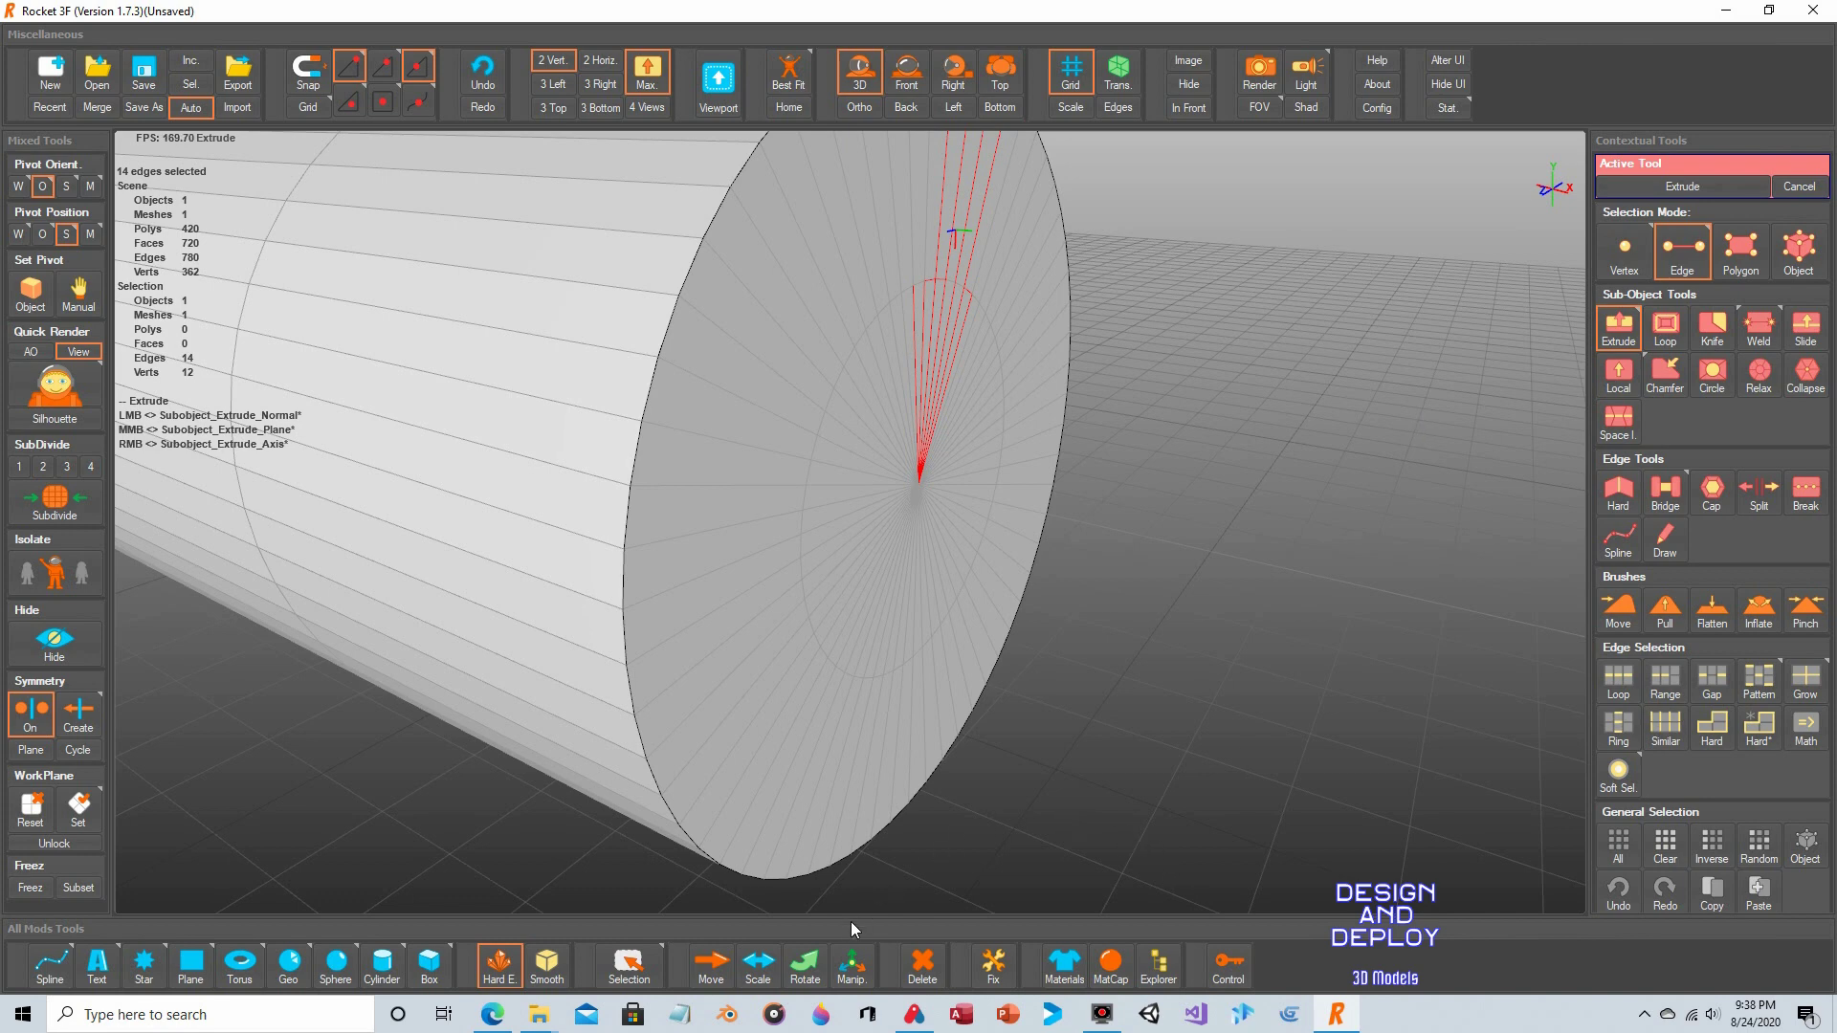
Rotate the selected cap edges, revert the rotation, and change to polygon selection mode.
{"action": "left_click", "coordinate": [804, 964]}
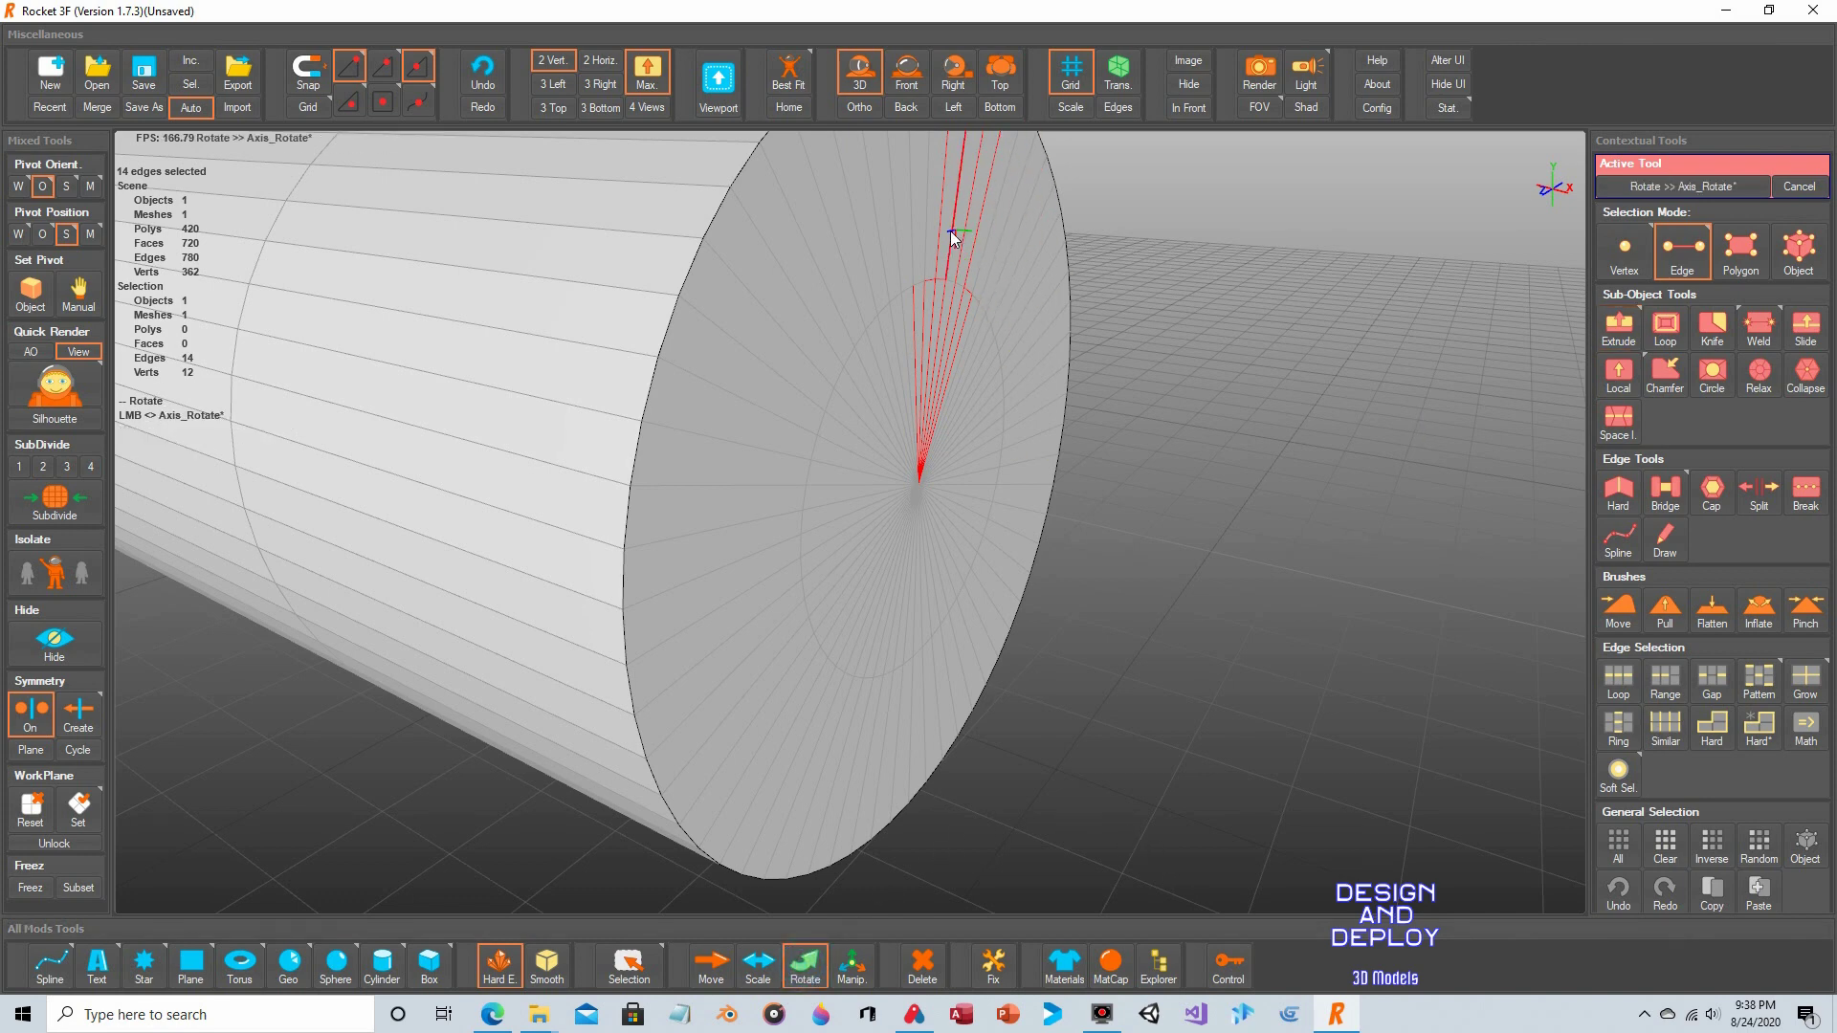
{"action": "left_click_drag", "start_coordinate": [950, 230], "coordinate": [1219, 247]}
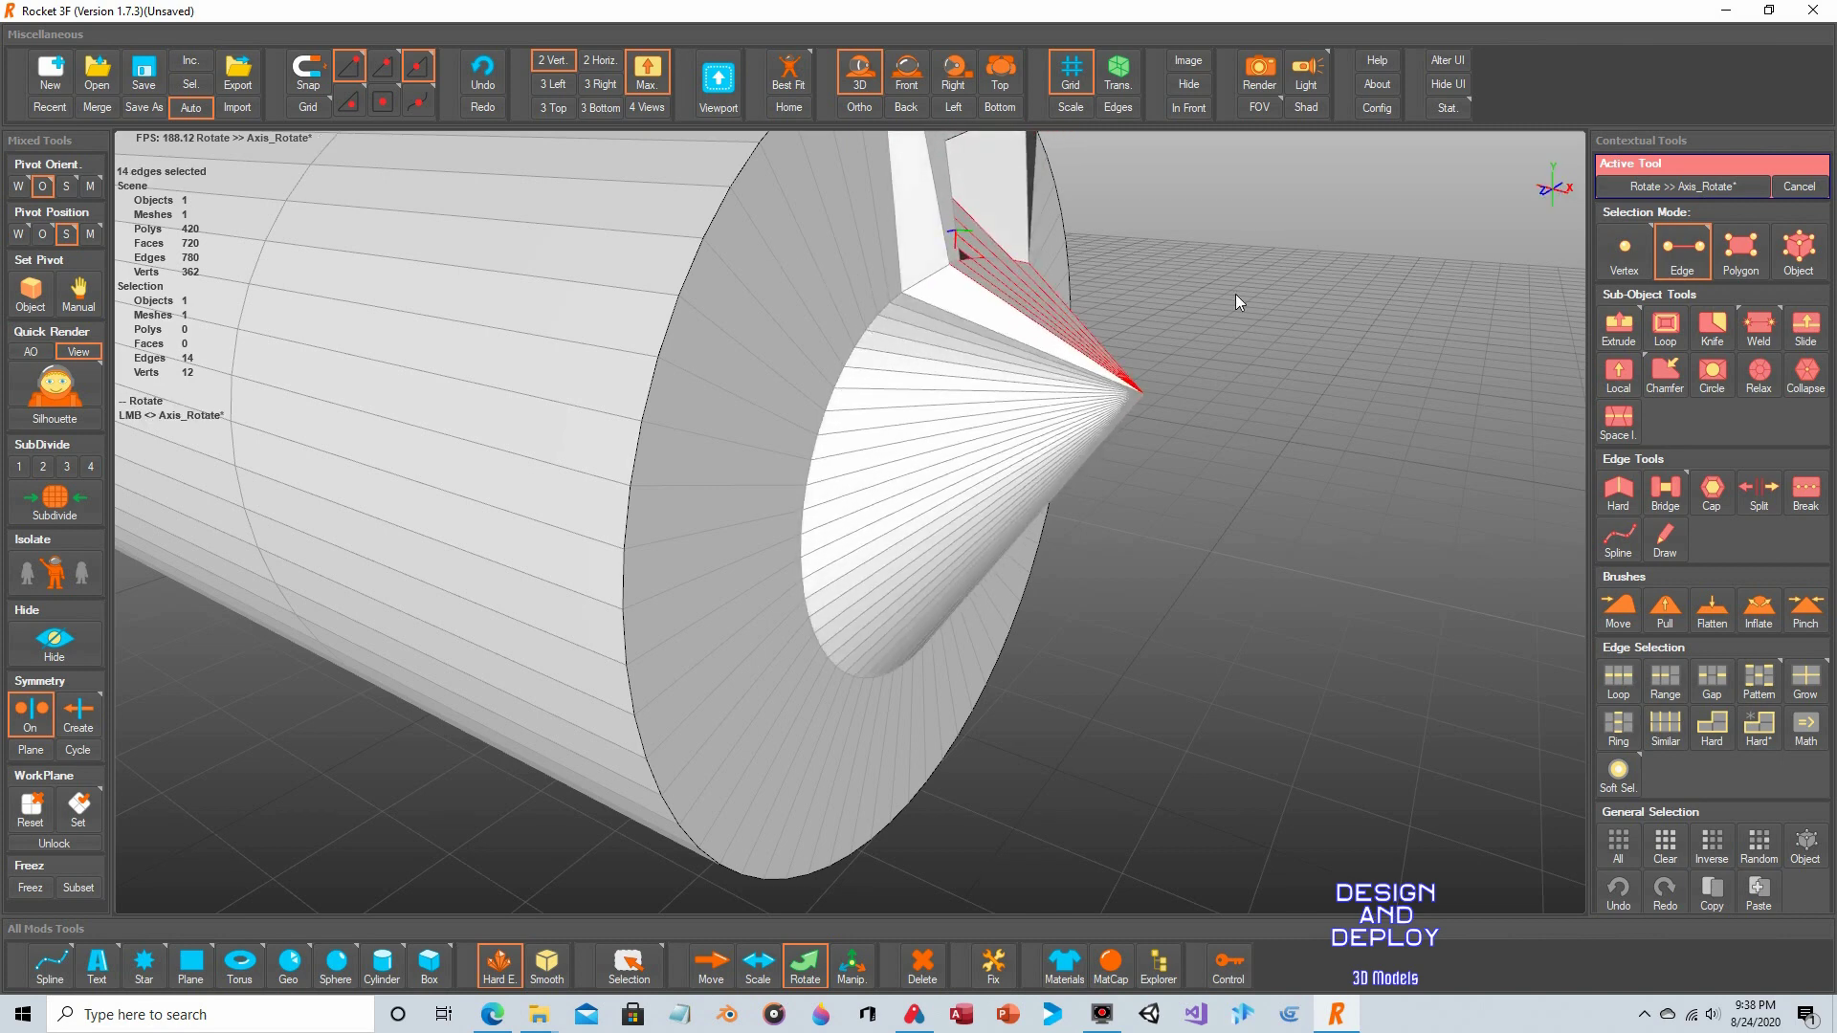
{"action": "key", "text": "ctrl+z"}
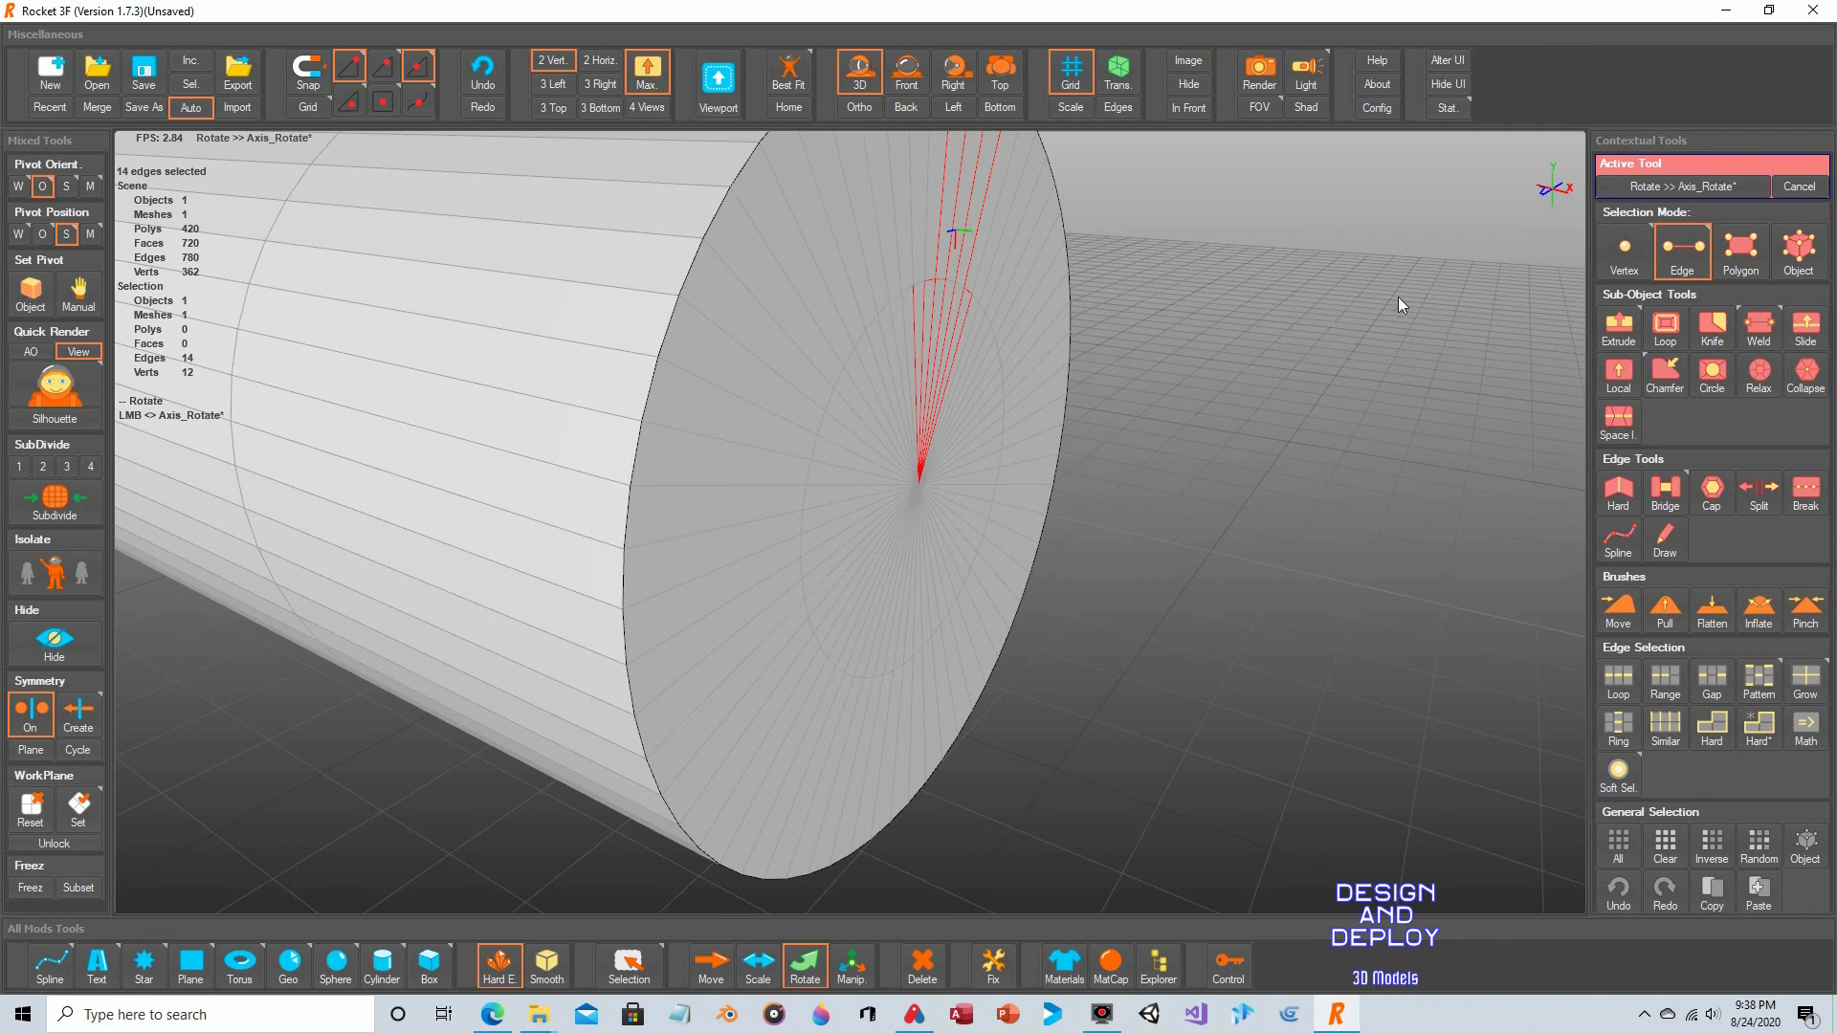
{"action": "left_click", "coordinate": [1741, 251]}
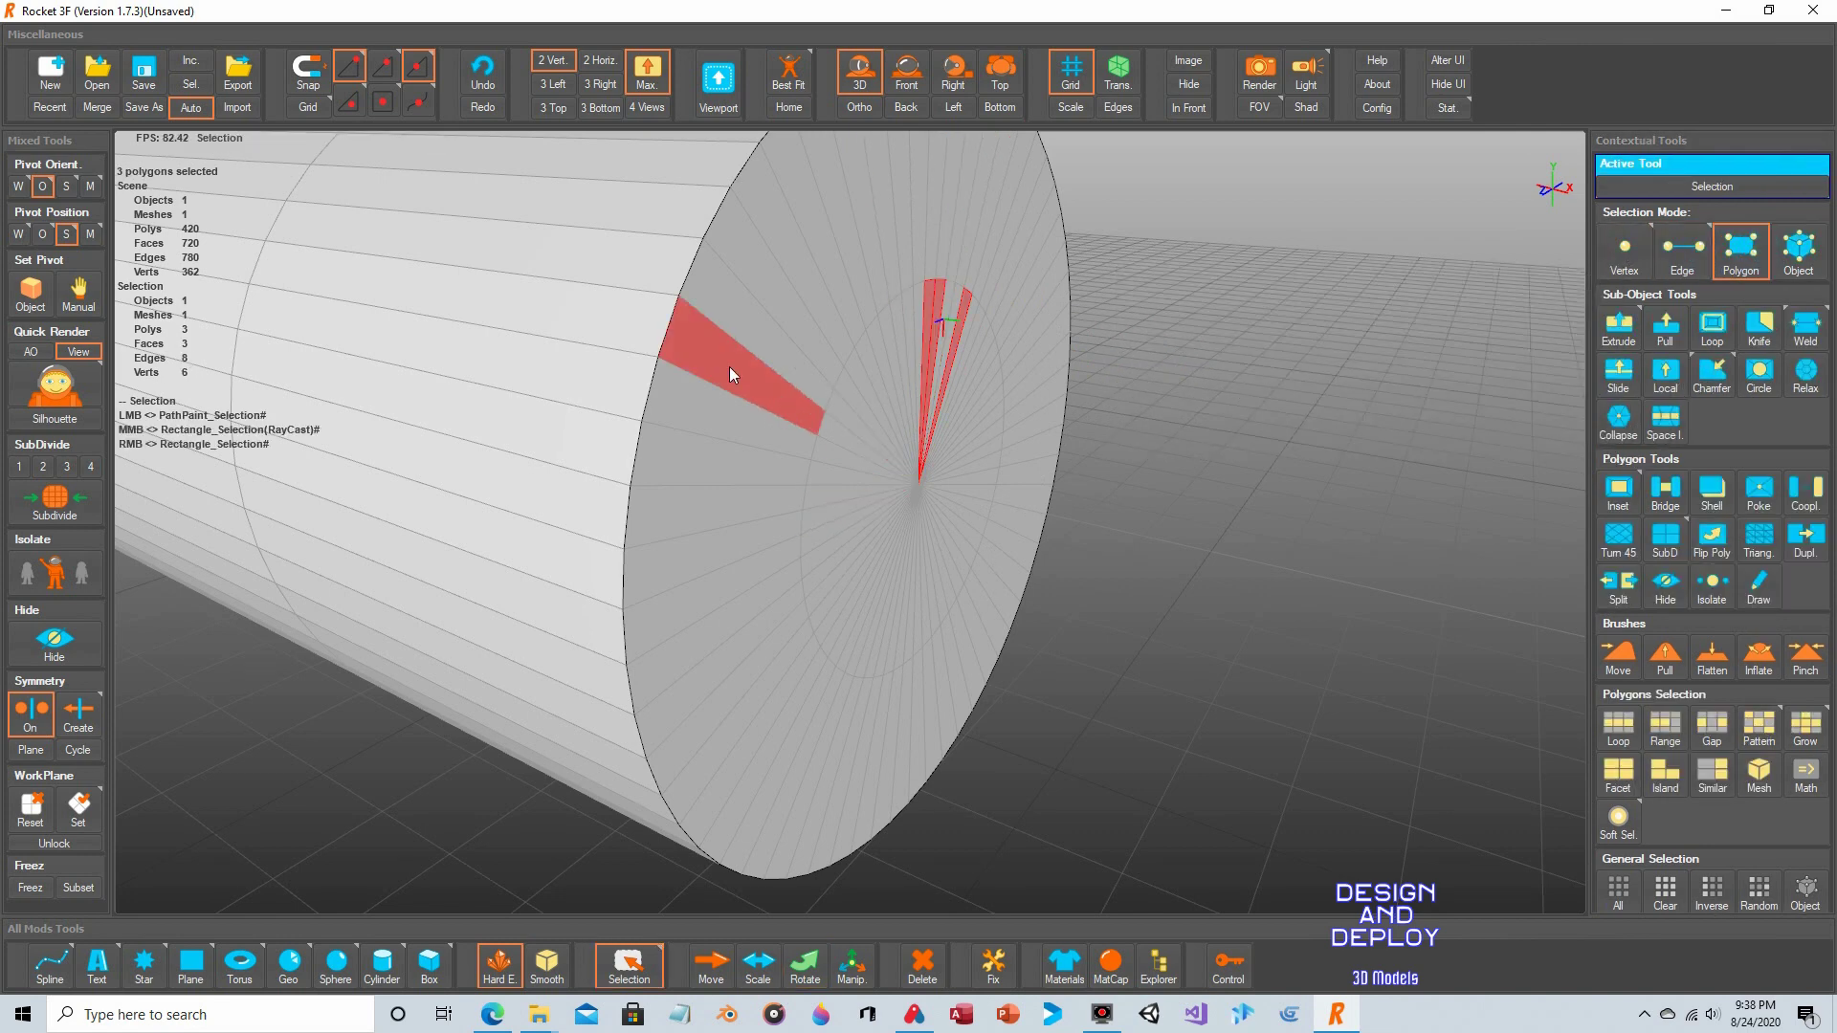
Paint-select a band of eight side faces, trying an inward move and undoing it.
{"action": "scroll", "coordinate": [789, 515], "scroll_direction": "down", "scroll_amount": 3}
{"action": "mouse_move", "coordinate": [717, 308]}
{"action": "left_mouse_down"}
{"action": "mouse_move", "coordinate": [668, 413]}
{"action": "mouse_move", "coordinate": [648, 546]}
{"action": "left_mouse_up"}
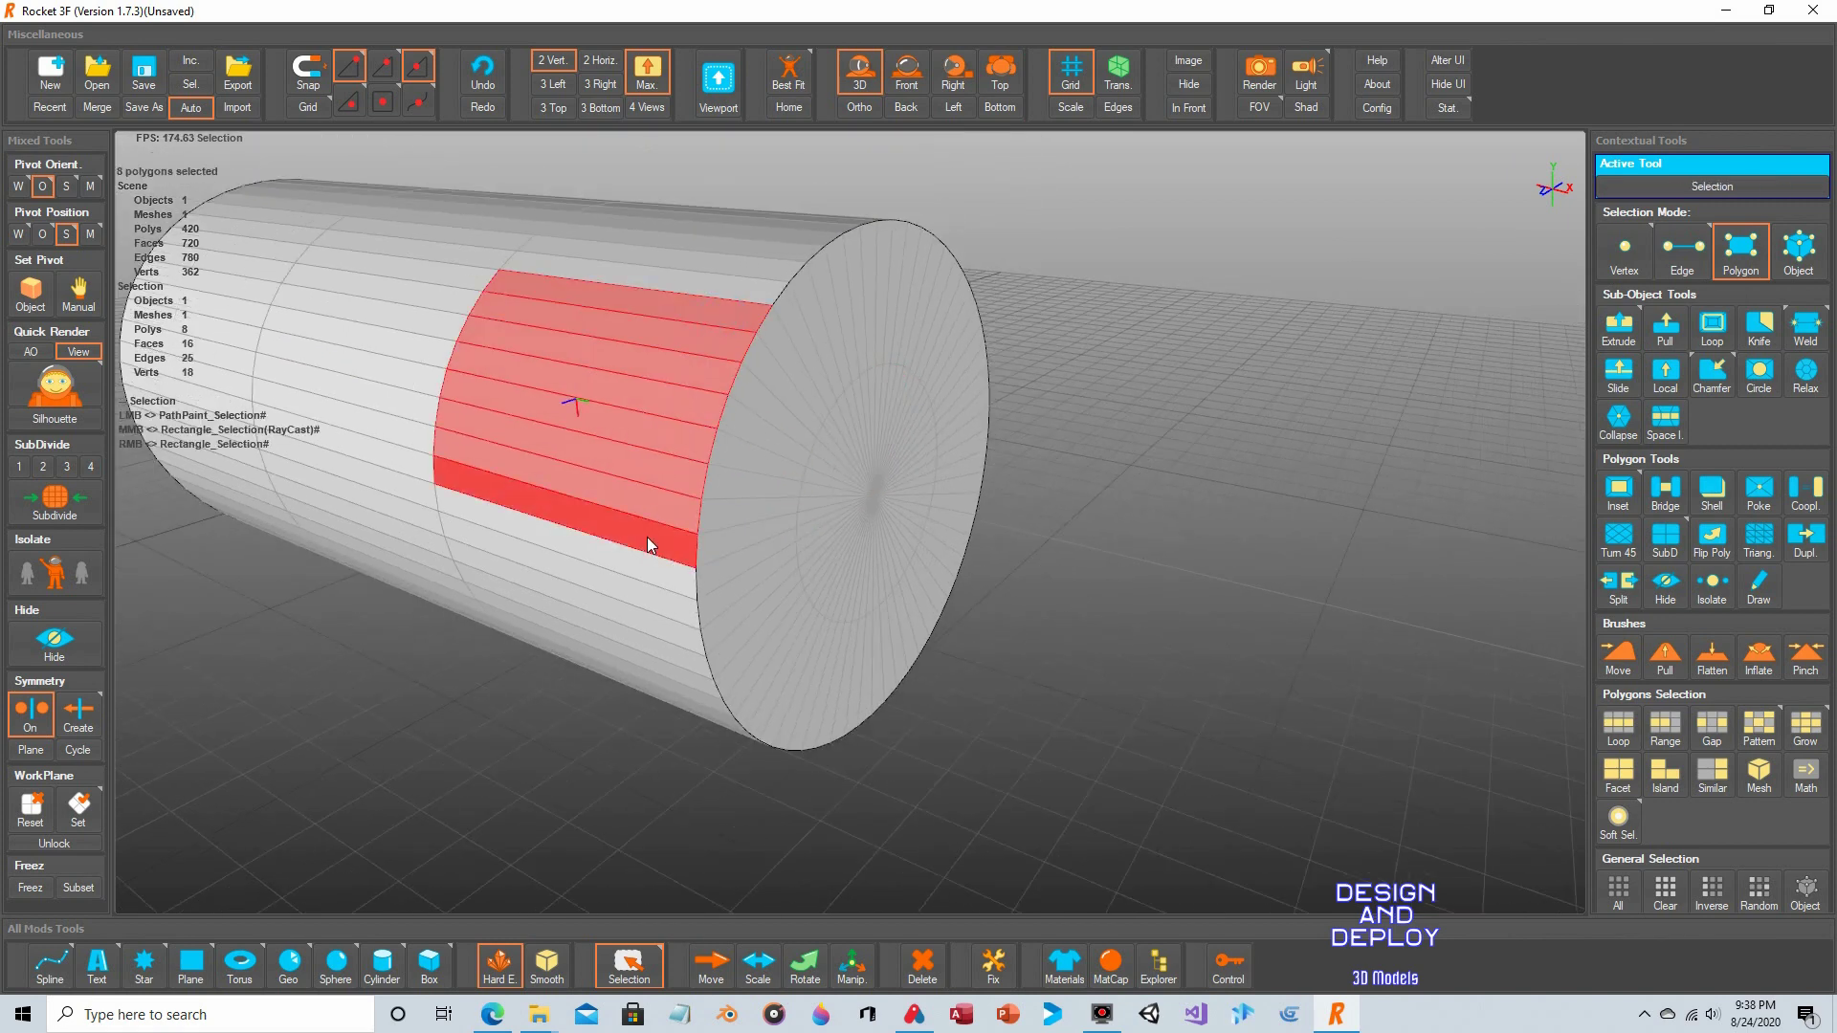
{"action": "left_click", "coordinate": [710, 968]}
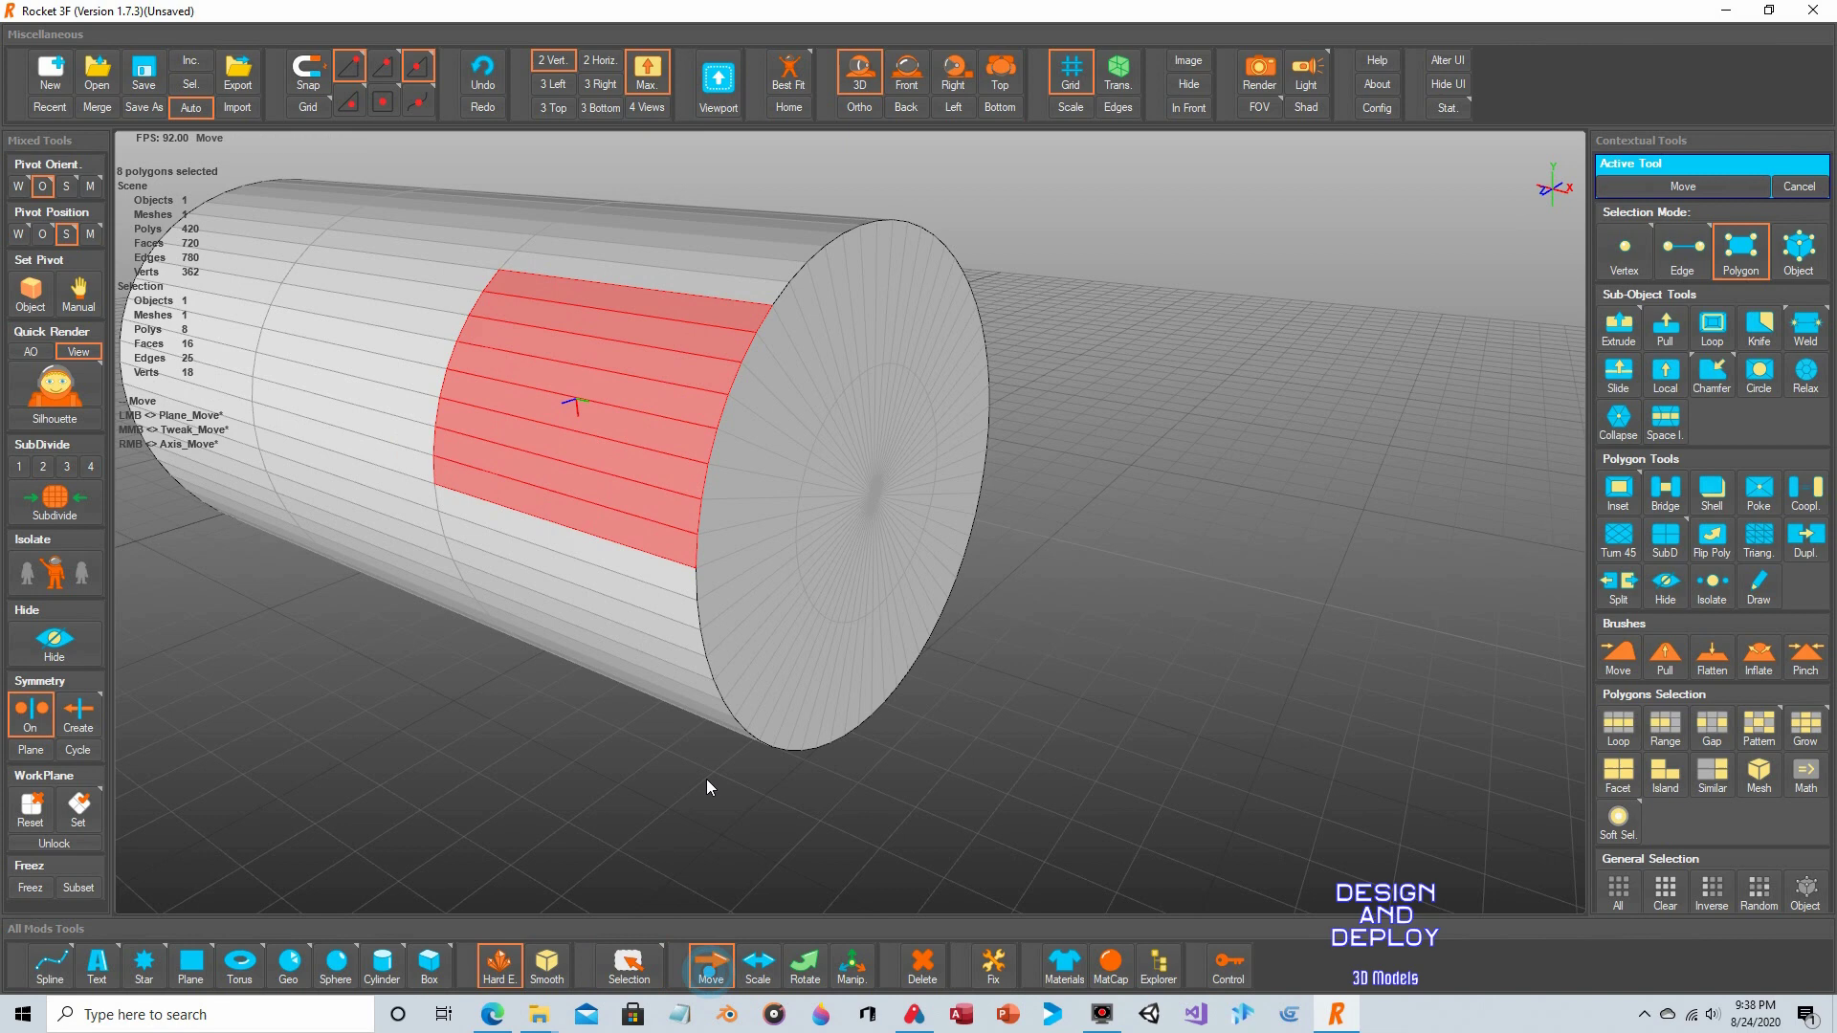
{"action": "left_click_drag", "start_coordinate": [563, 400], "coordinate": [687, 429]}
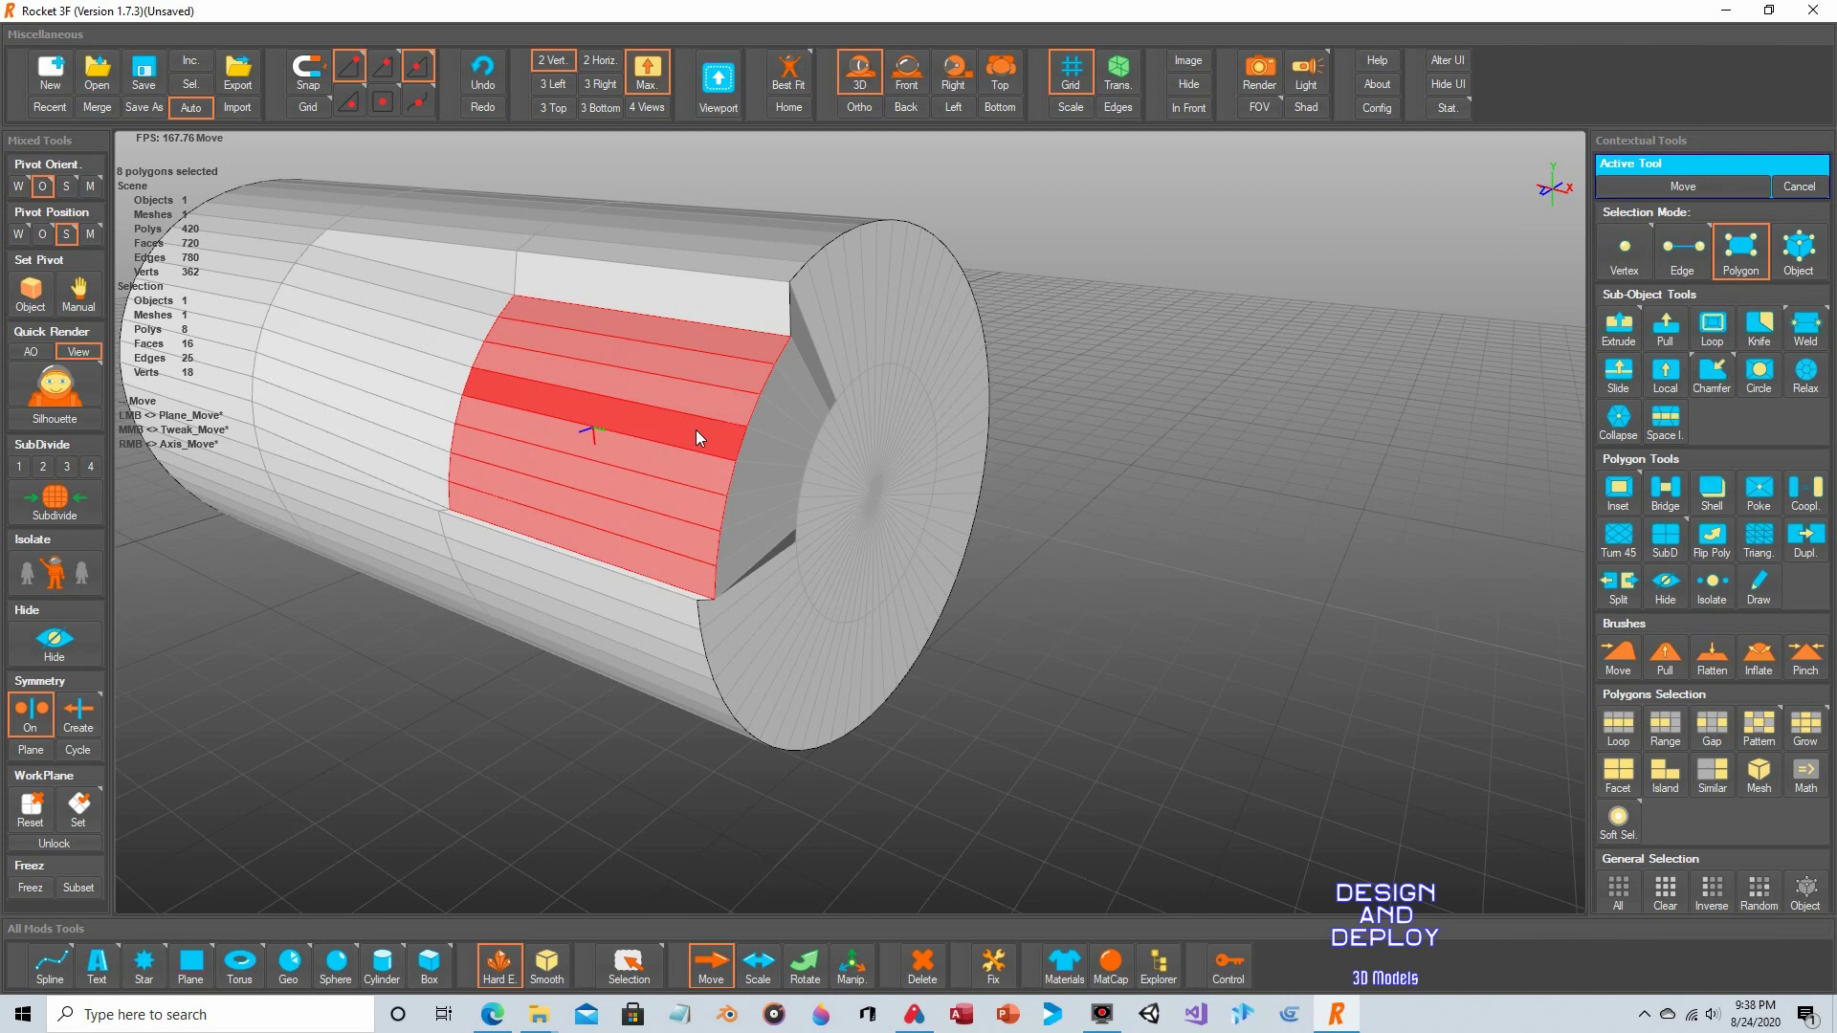
{"action": "key", "text": "ctrl"}
{"action": "key", "text": "ctrl+z"}
{"action": "left_click", "coordinate": [1619, 325]}
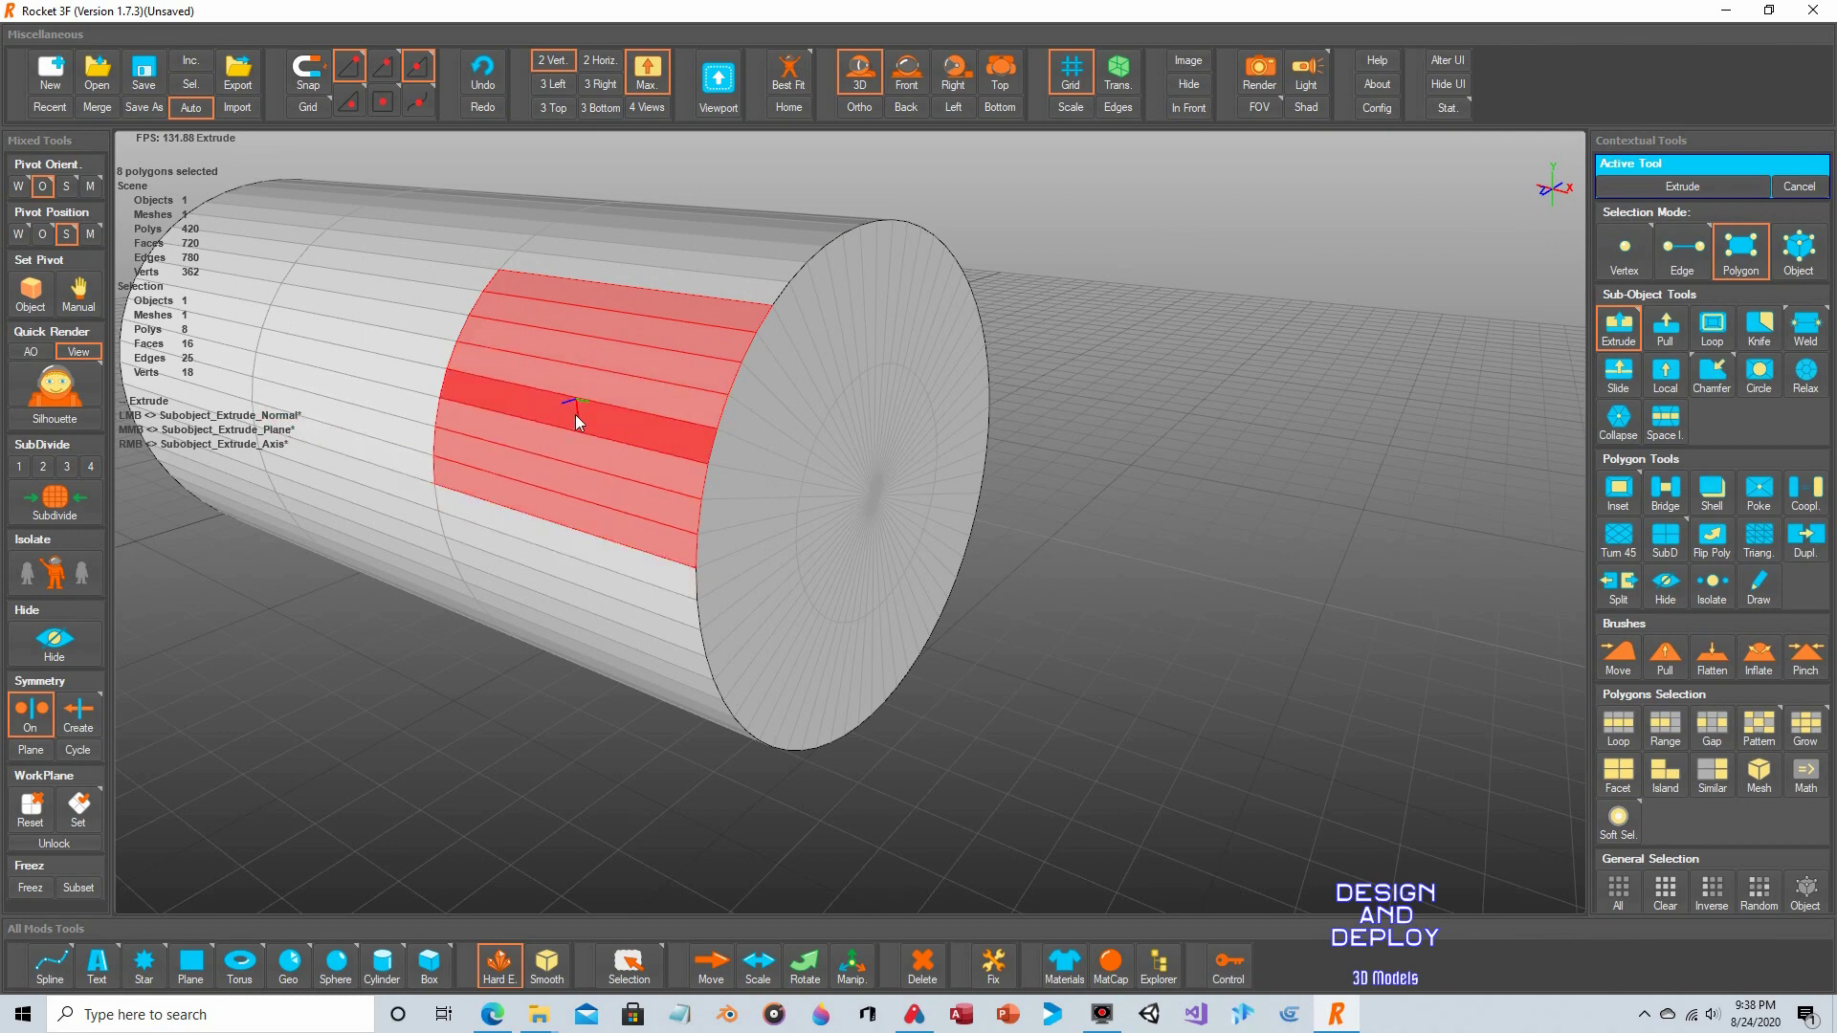
Extrude the face band, rotate it outward, then undo the rotation so it sits flush.
{"action": "left_click_drag", "start_coordinate": [582, 402], "coordinate": [799, 411]}
{"action": "scroll", "coordinate": [798, 406], "scroll_direction": "down", "scroll_amount": 3}
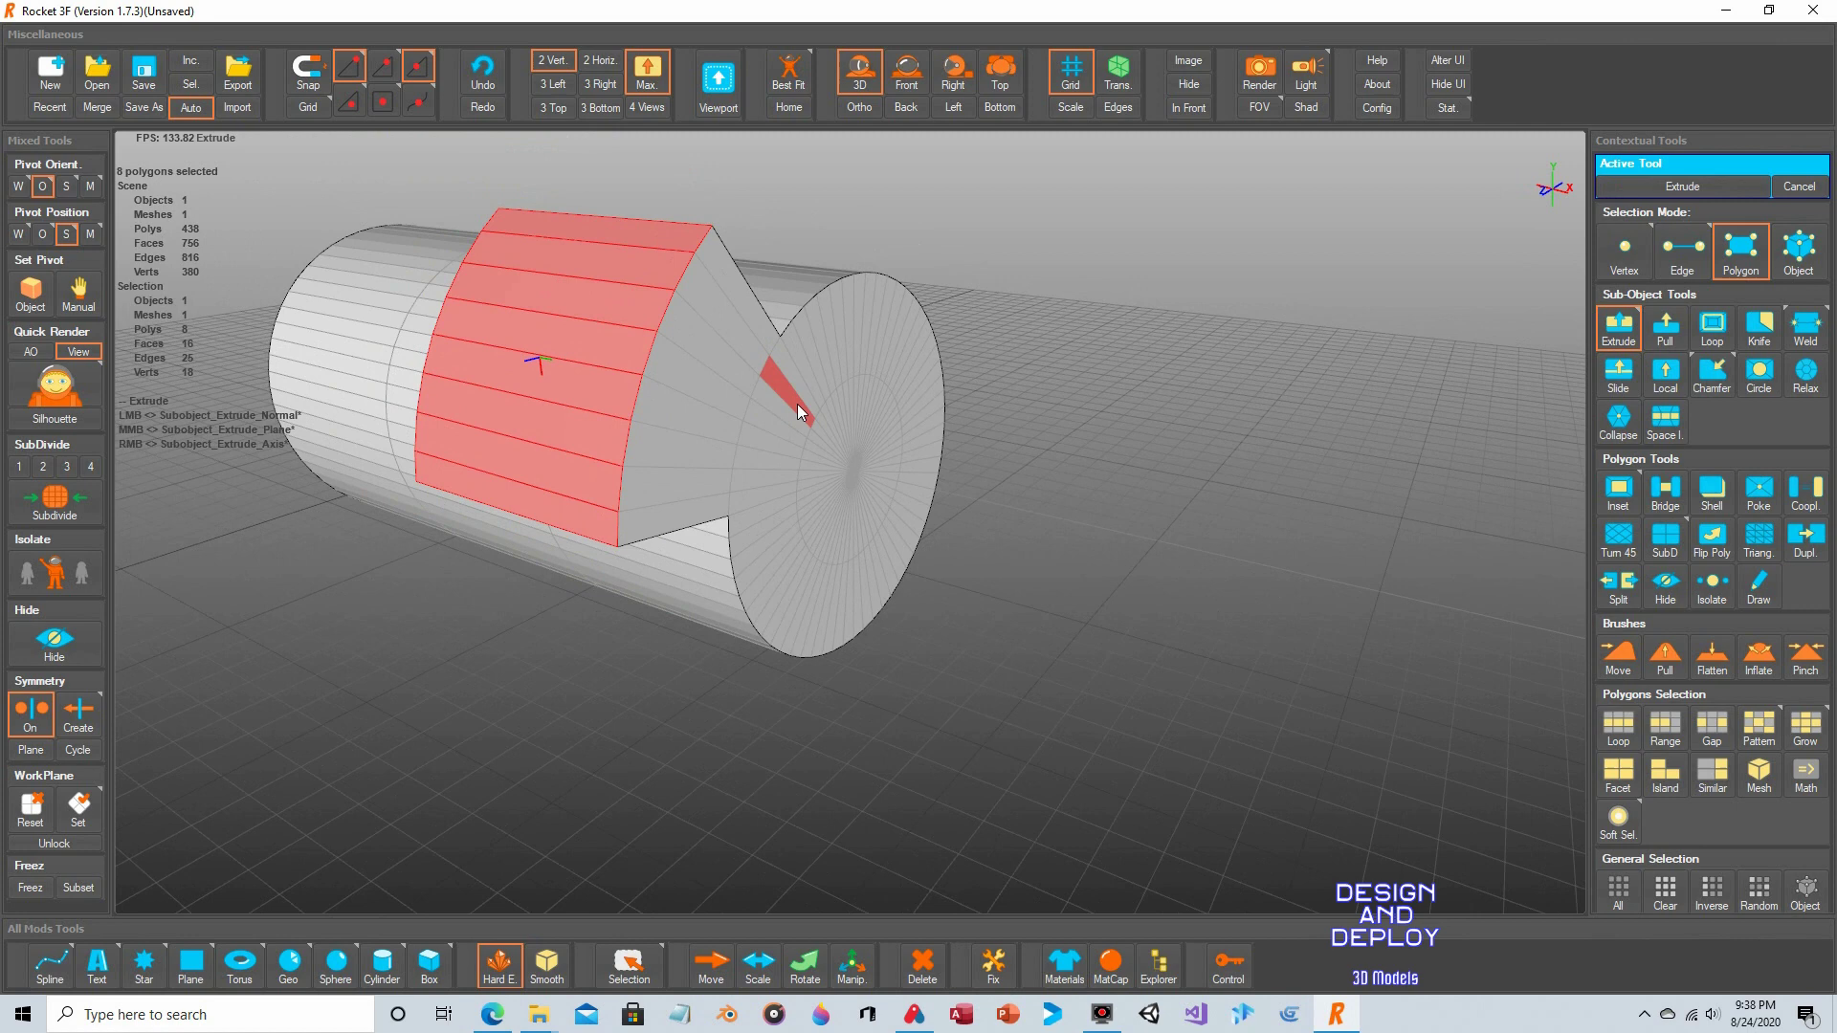
{"action": "left_click", "coordinate": [800, 974]}
{"action": "left_click_drag", "start_coordinate": [567, 377], "coordinate": [342, 164]}
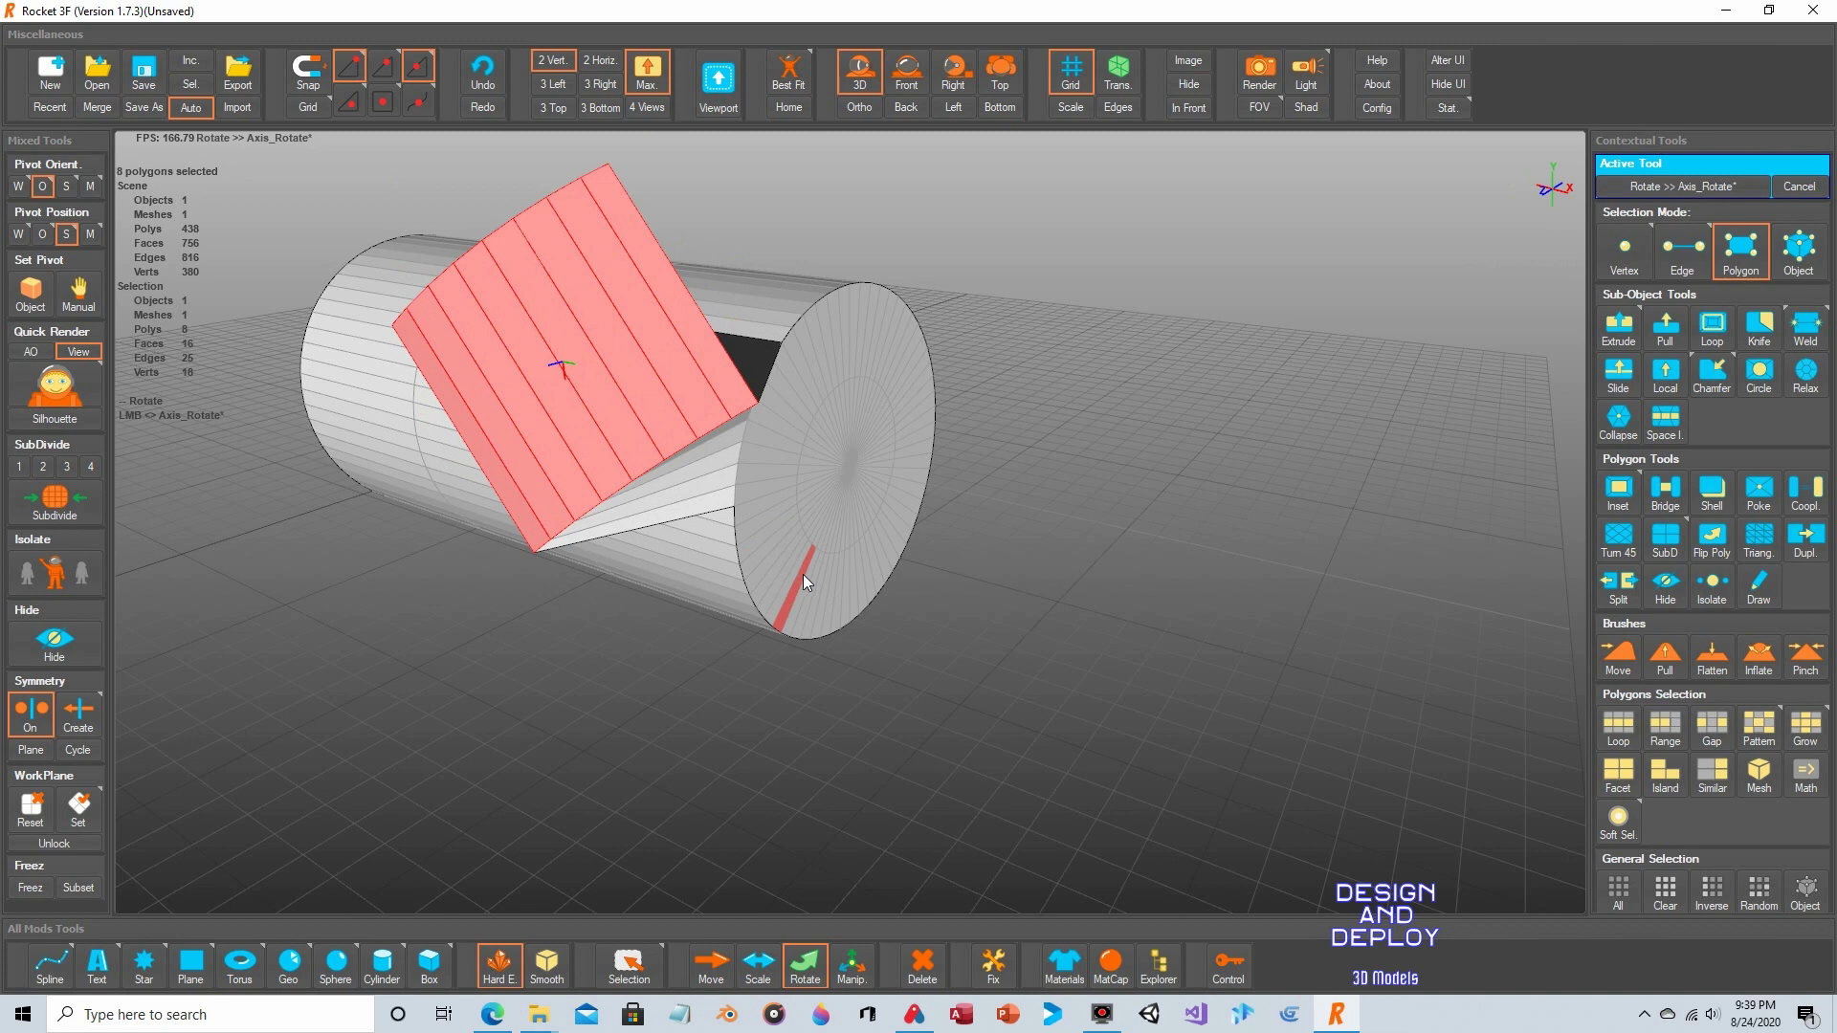
{"action": "key", "text": "ctrl+z"}
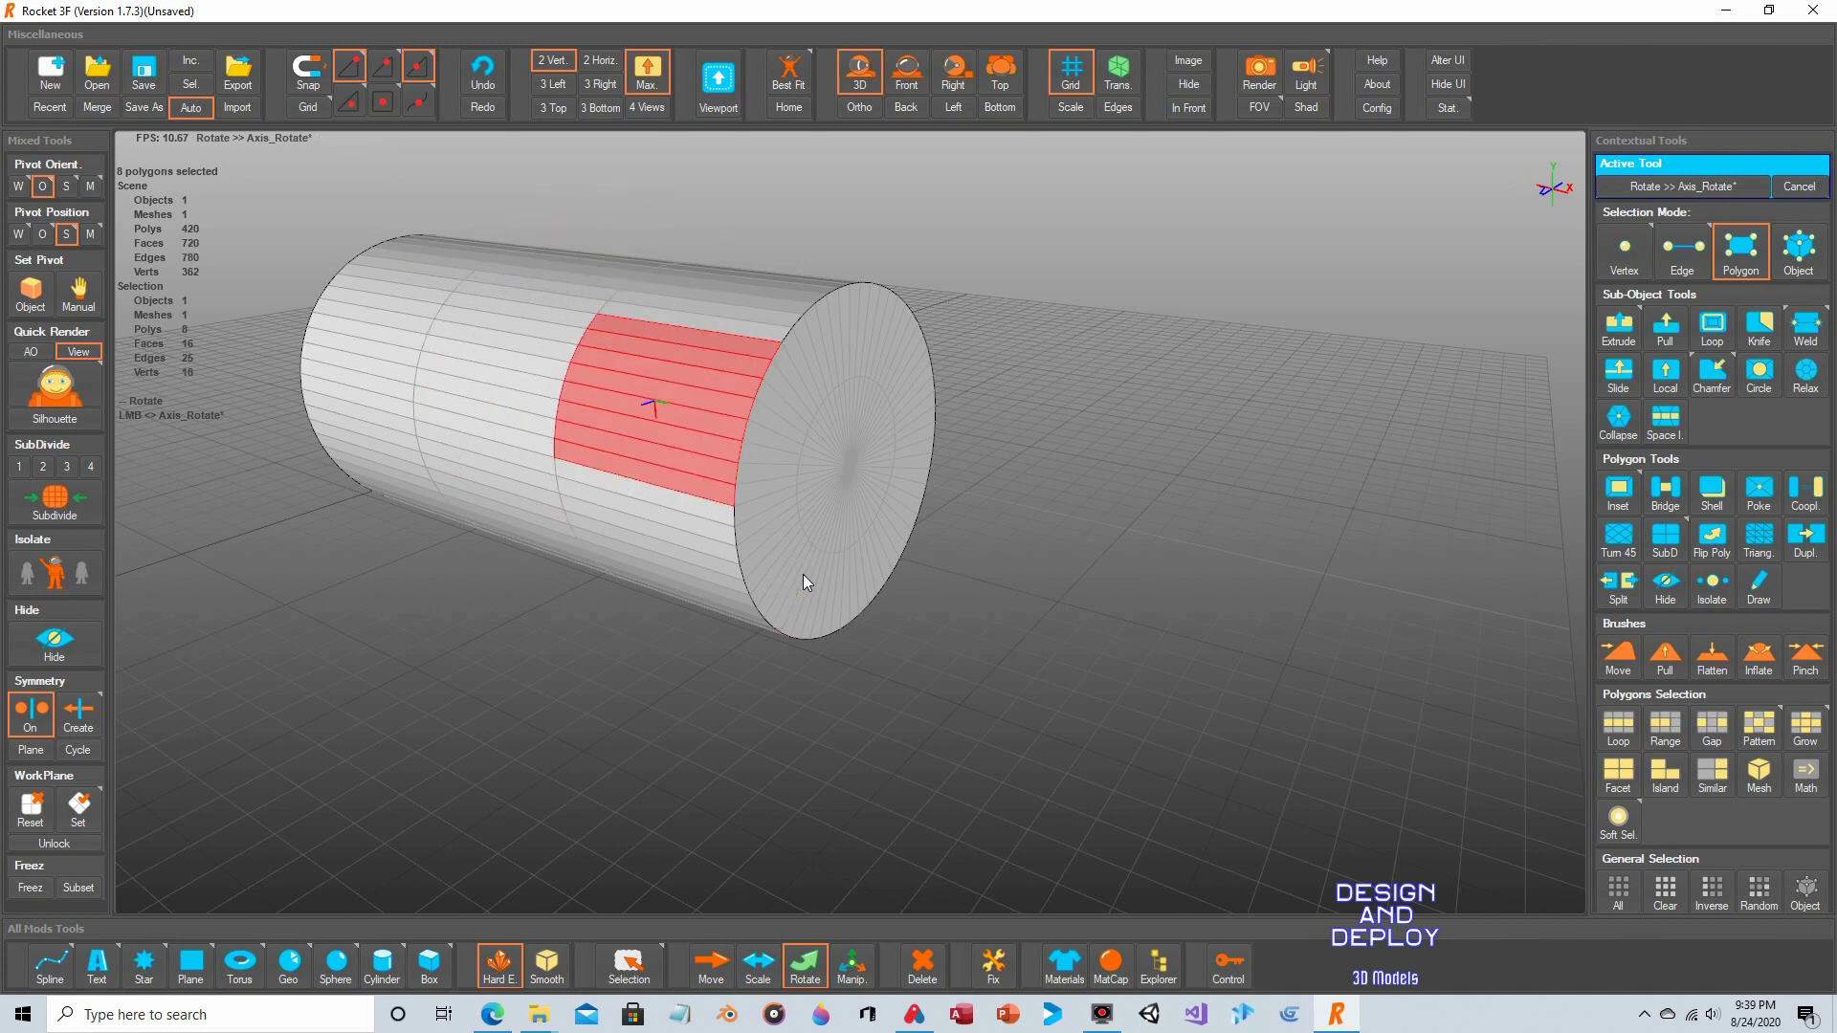
{"action": "left_click", "coordinate": [1665, 327]}
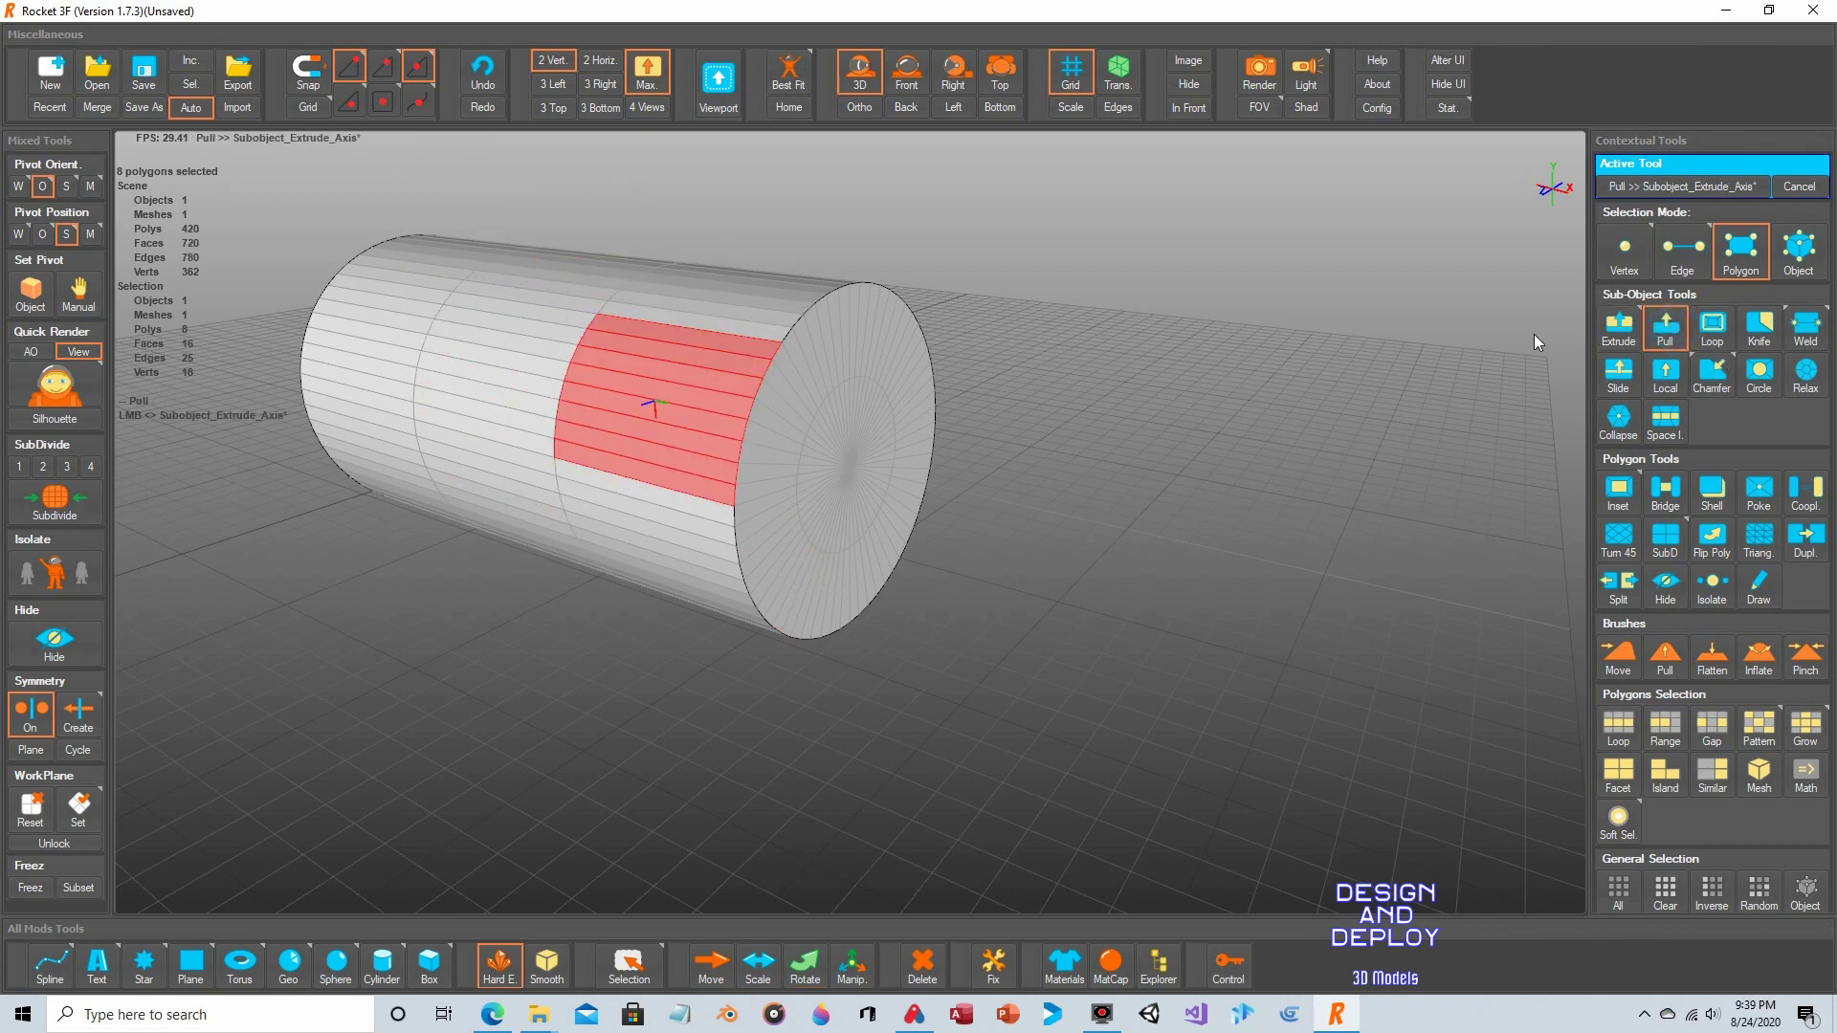
{"action": "left_click_drag", "start_coordinate": [641, 404], "coordinate": [609, 412]}
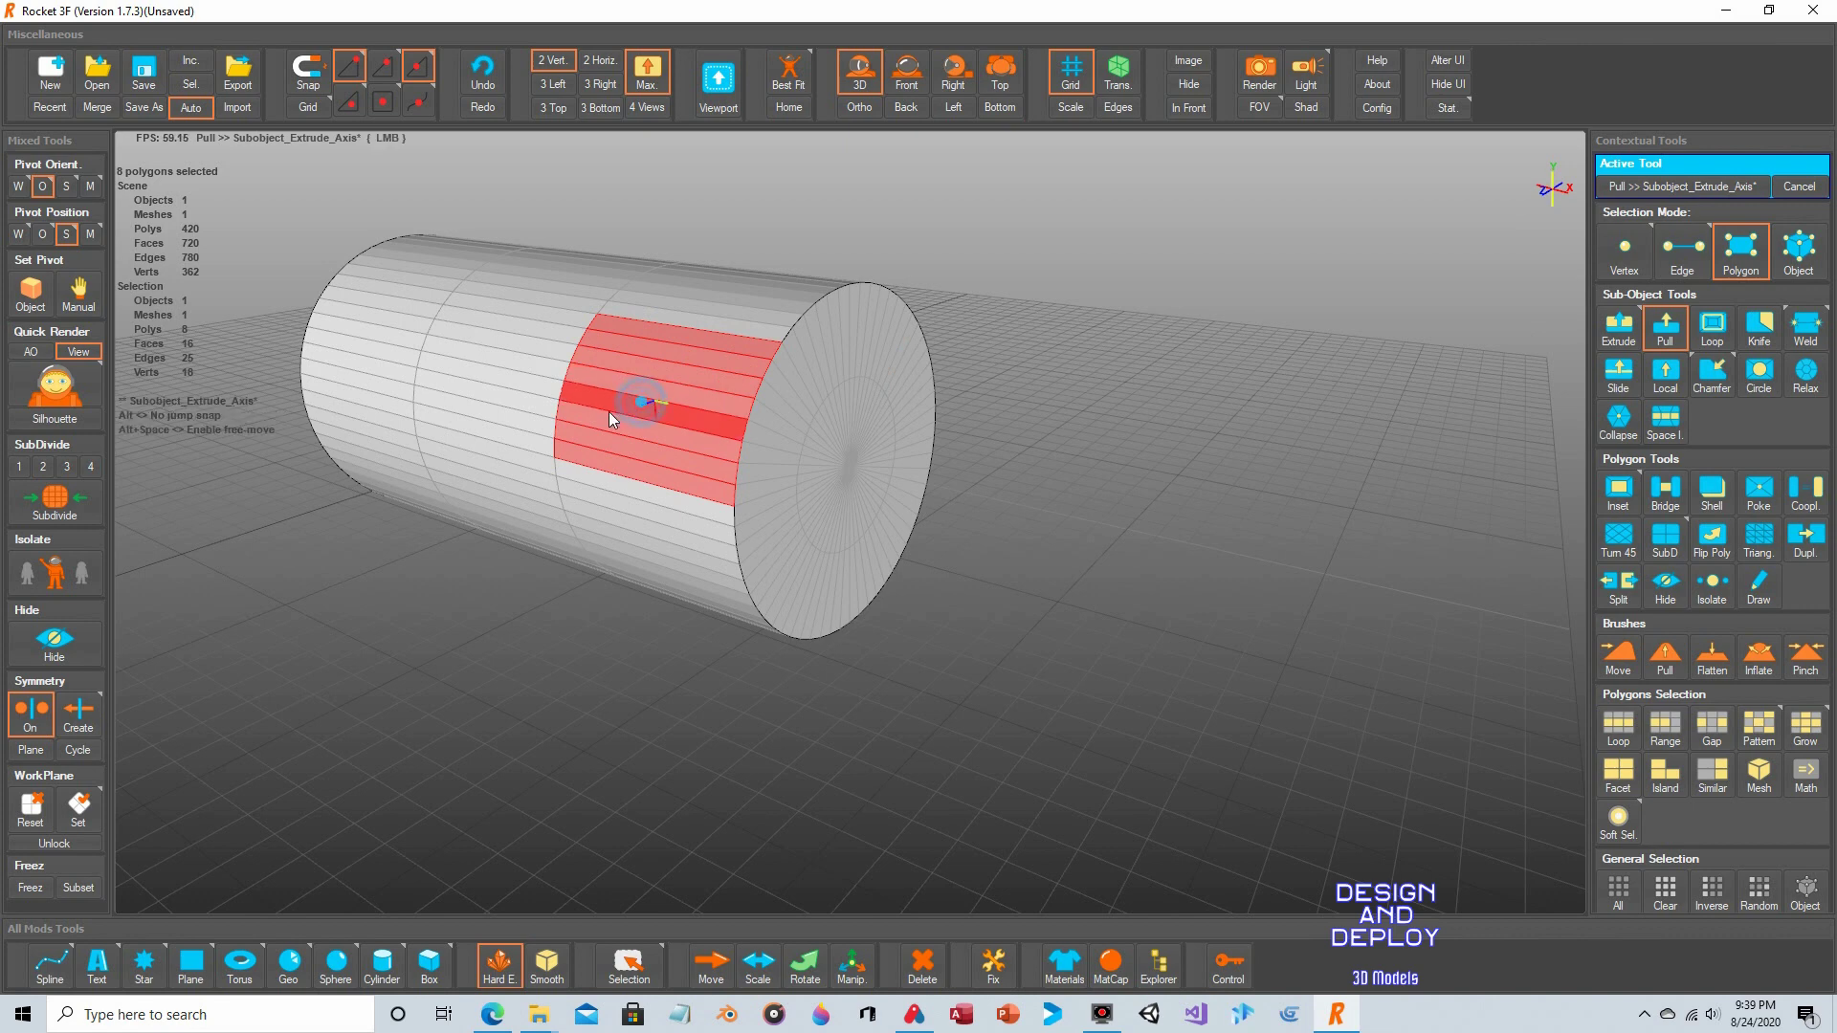
{"action": "left_click_drag", "start_coordinate": [442, 428], "coordinate": [861, 382]}
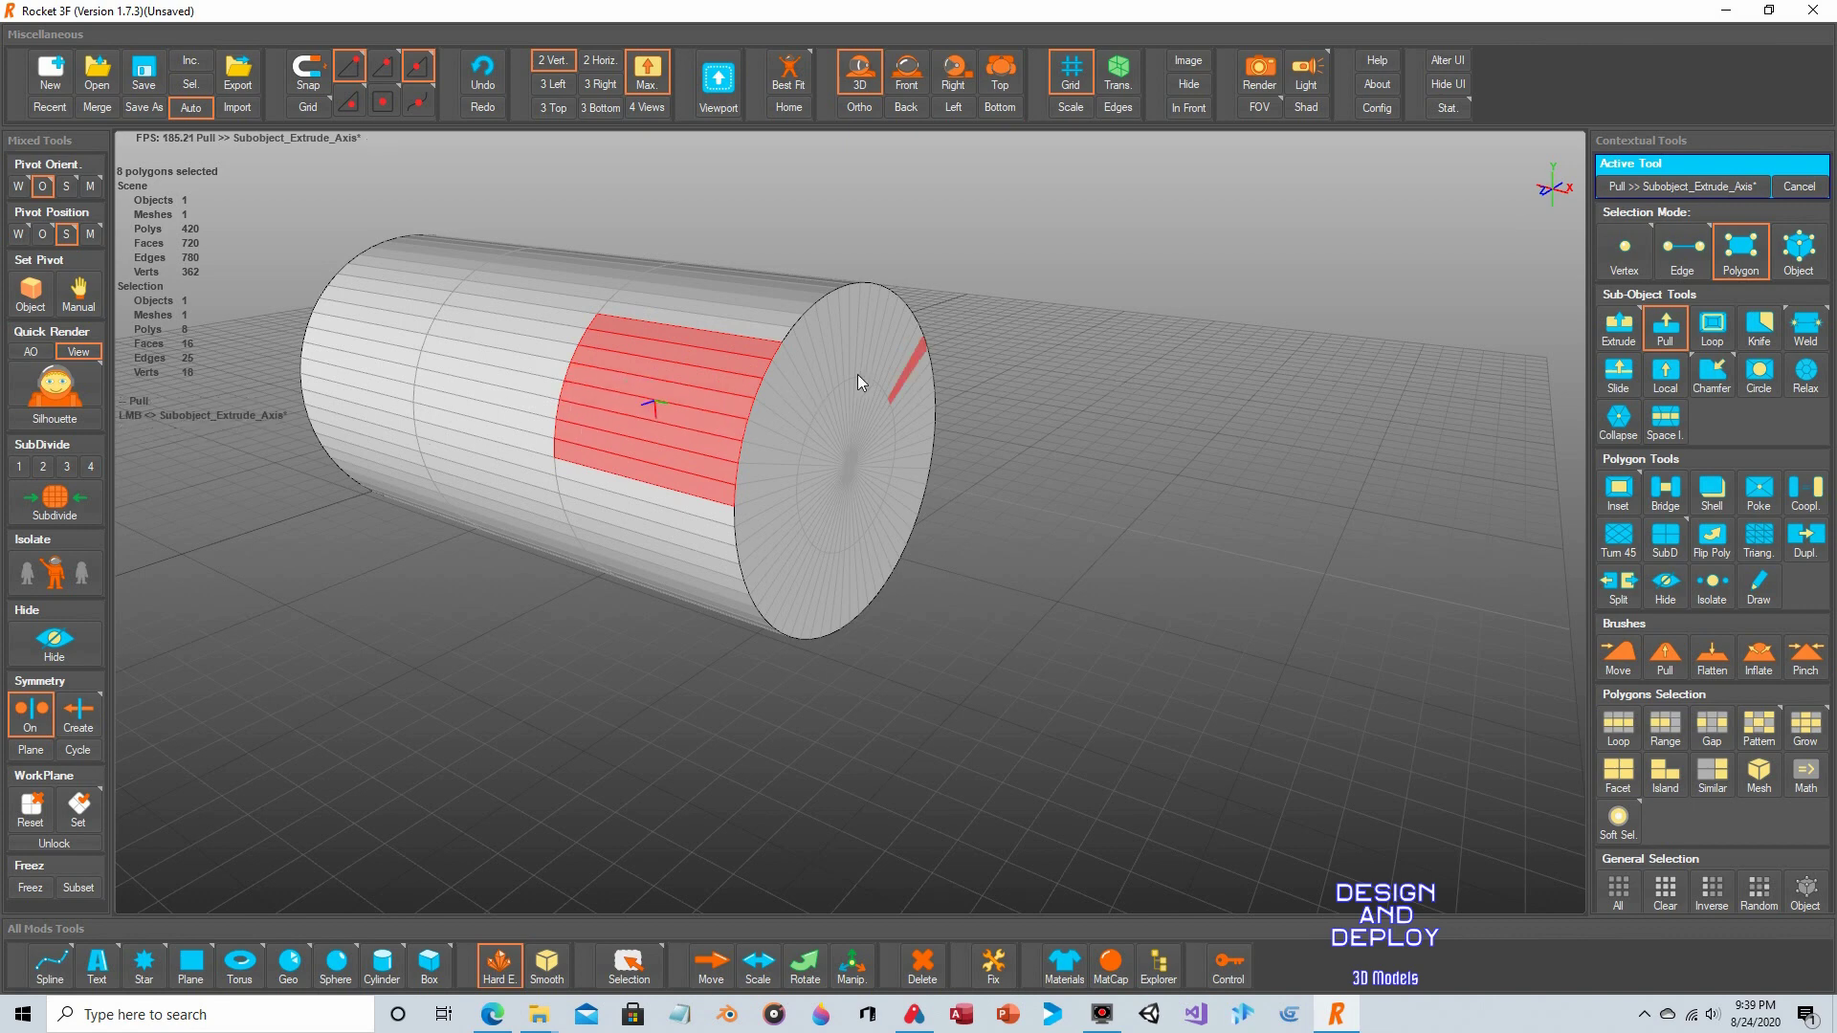
{"action": "left_click_drag", "start_coordinate": [656, 402], "coordinate": [603, 412]}
{"action": "right_click", "coordinate": [668, 404]}
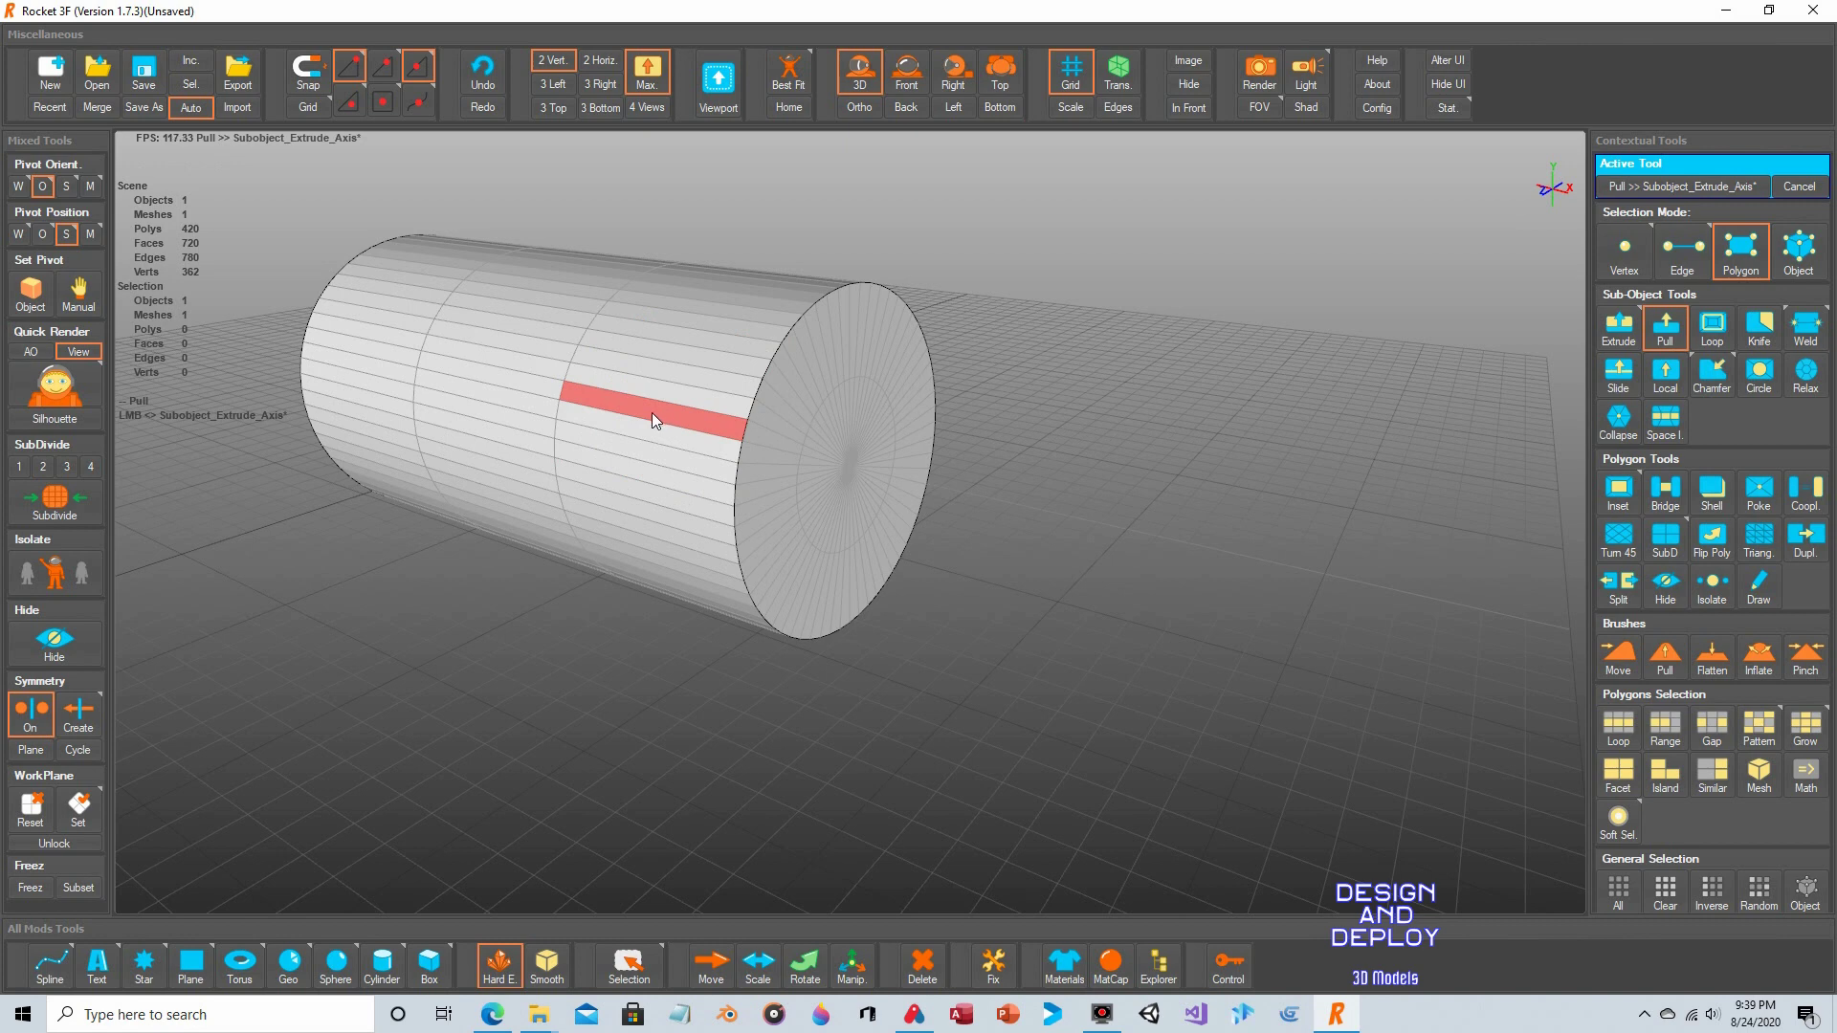
{"action": "left_click", "coordinate": [641, 965]}
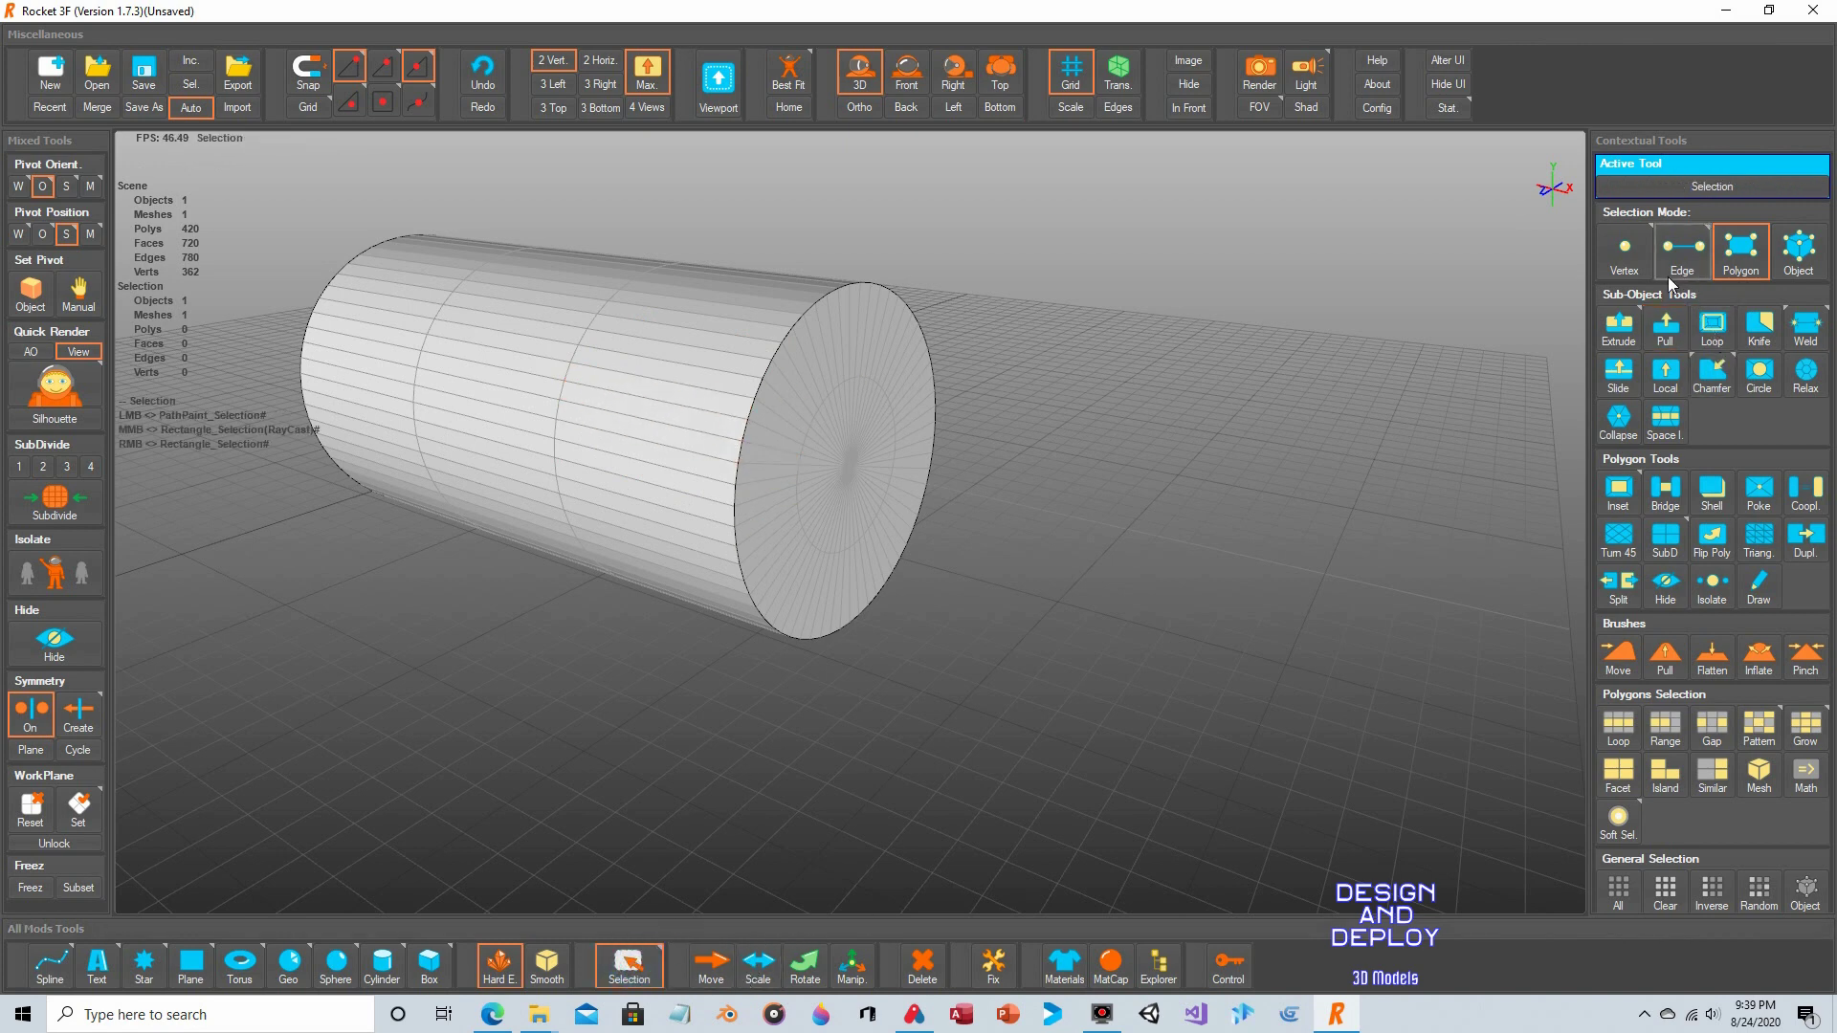
{"action": "left_click_drag", "start_coordinate": [720, 388], "coordinate": [733, 511]}
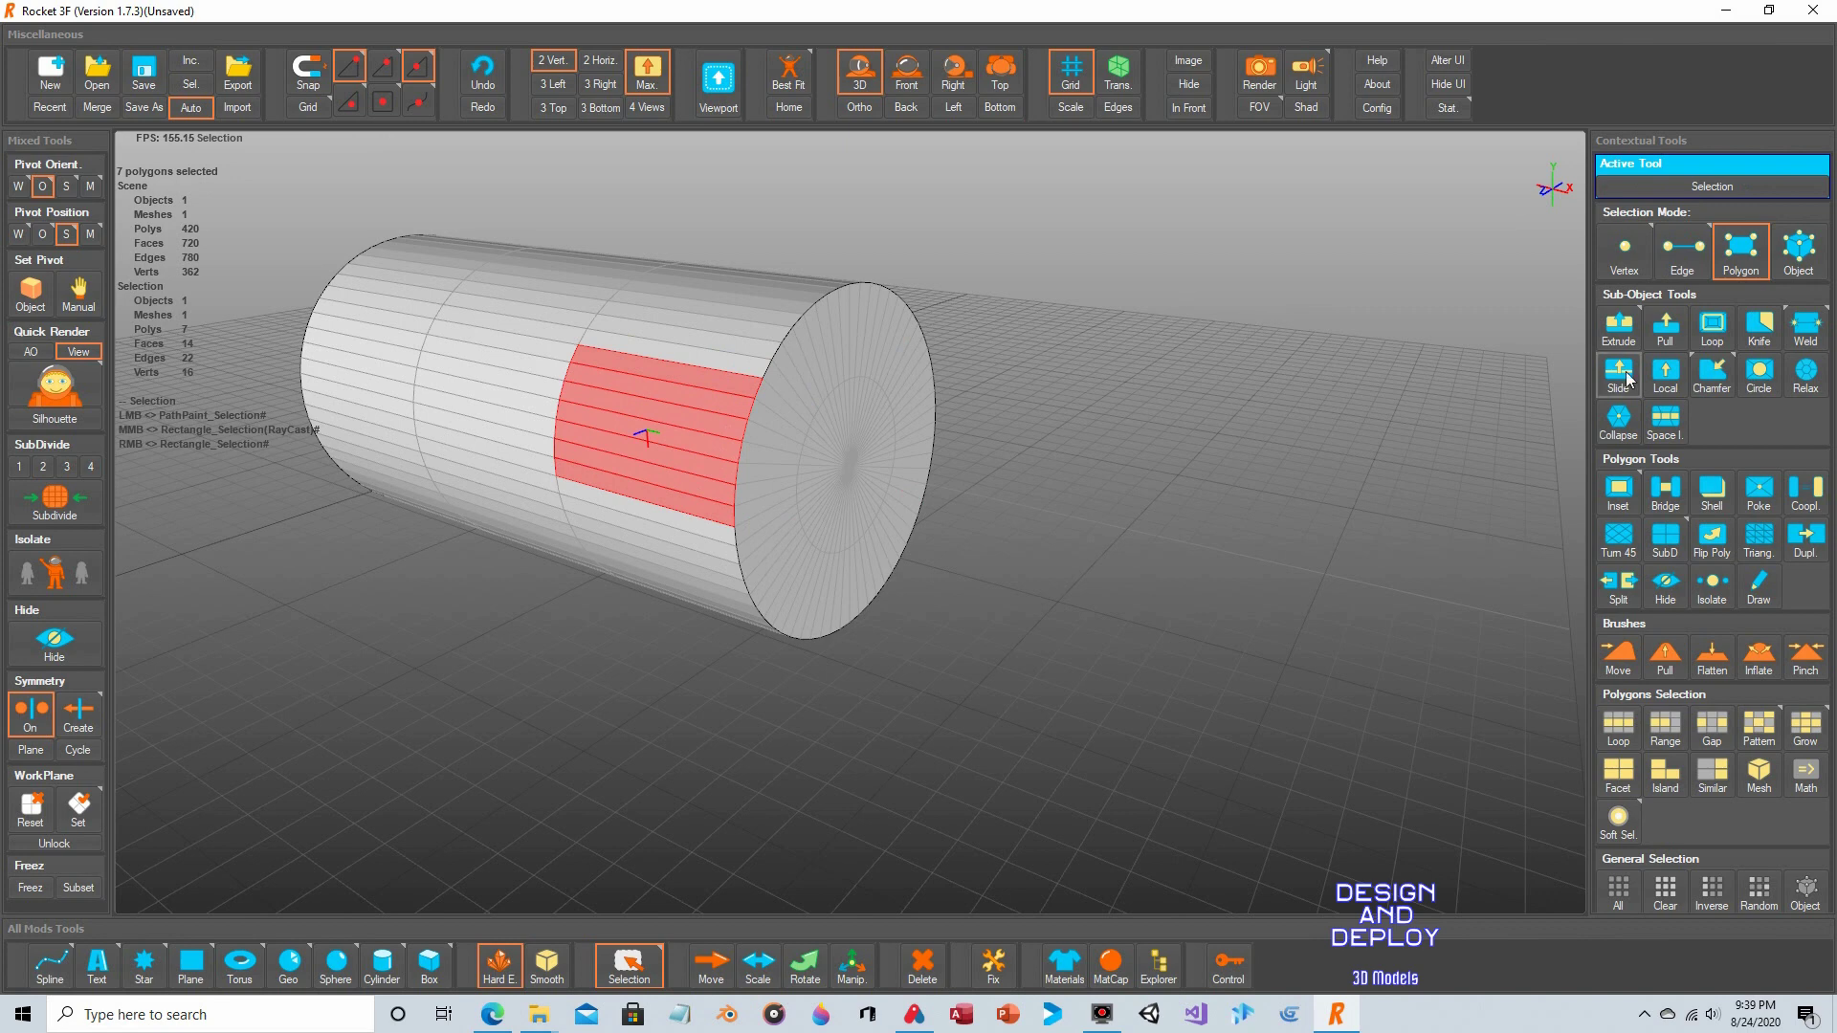
{"action": "left_click", "coordinate": [1665, 327]}
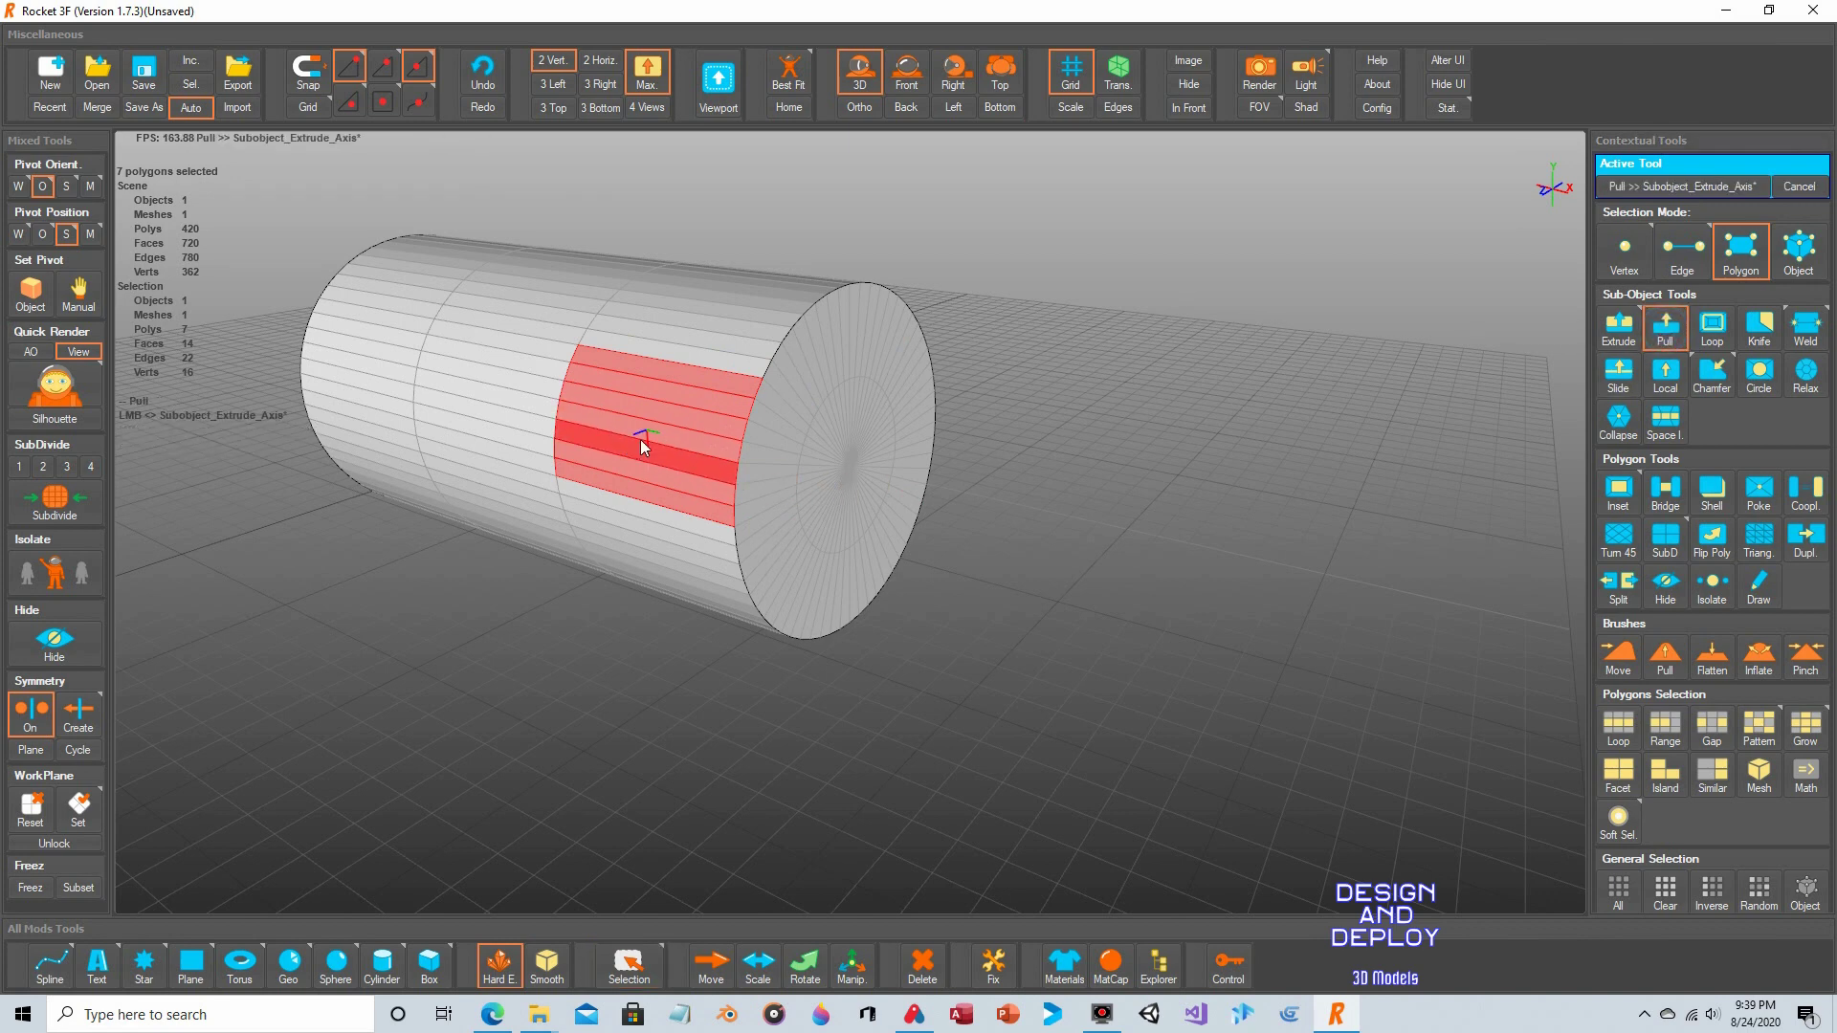
{"action": "left_click_drag", "start_coordinate": [638, 428], "coordinate": [676, 141]}
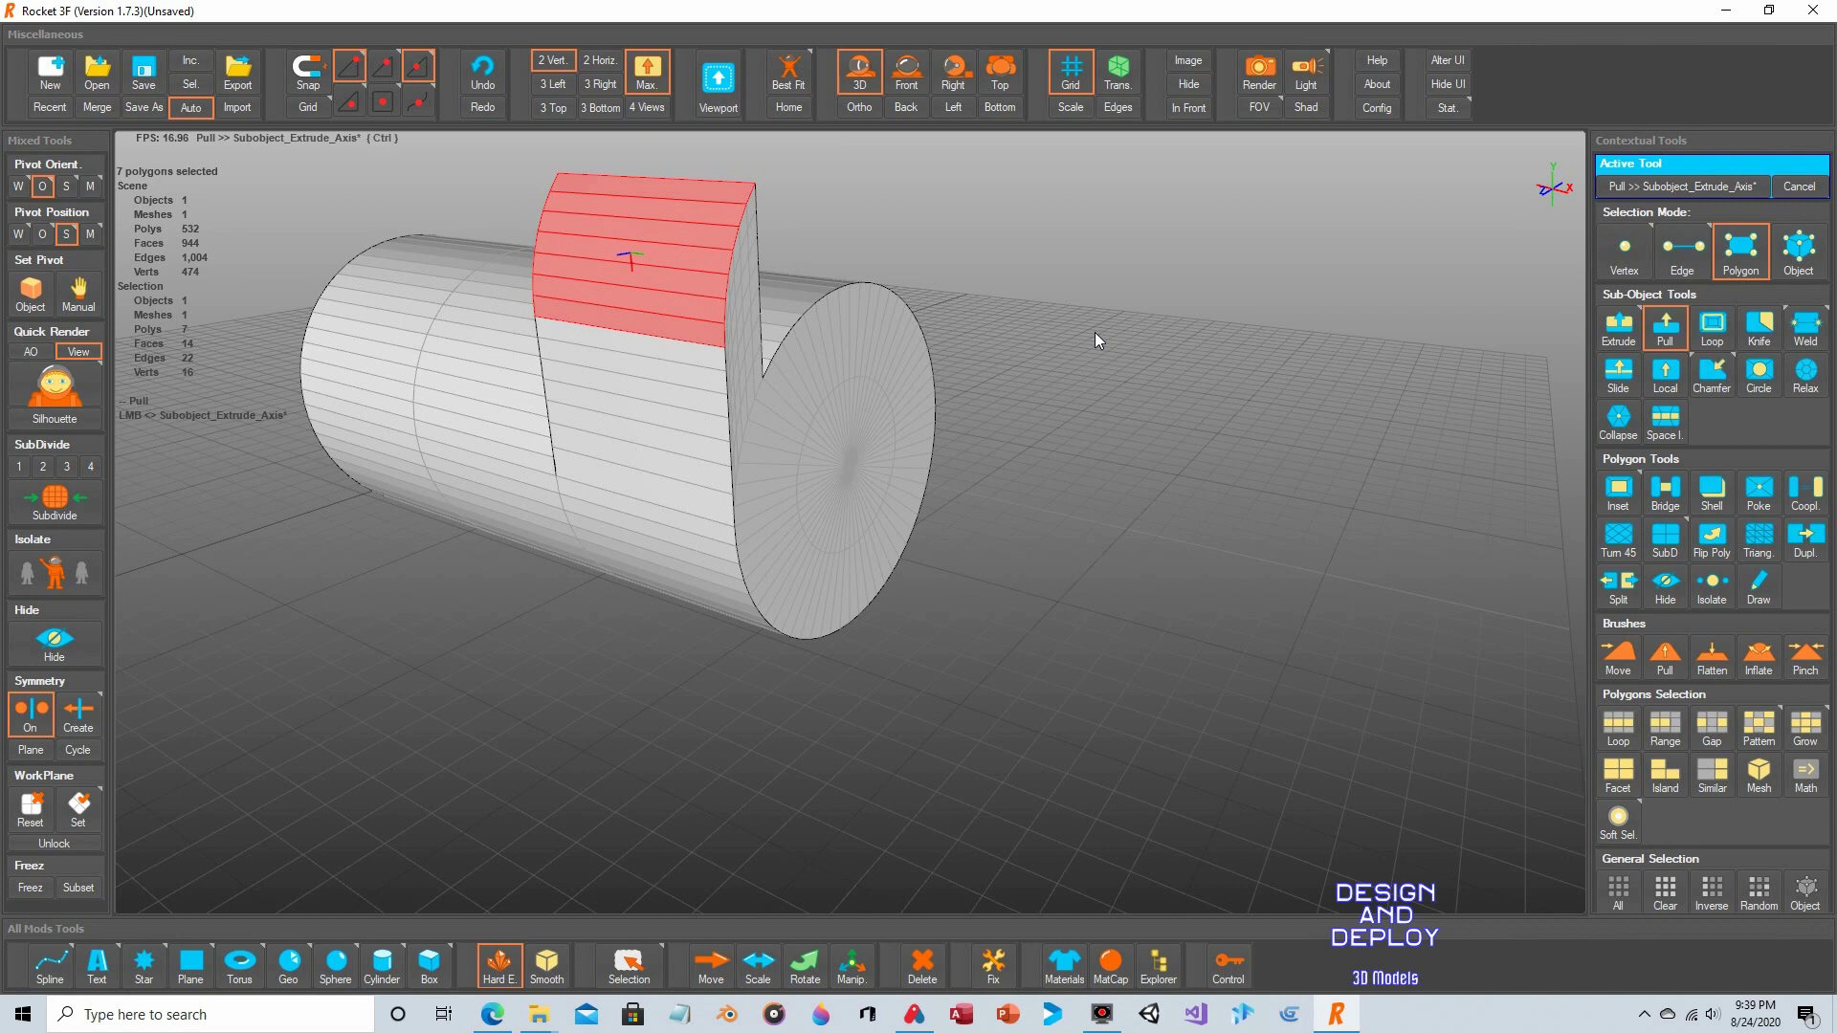
{"action": "key", "text": "ctrl+z"}
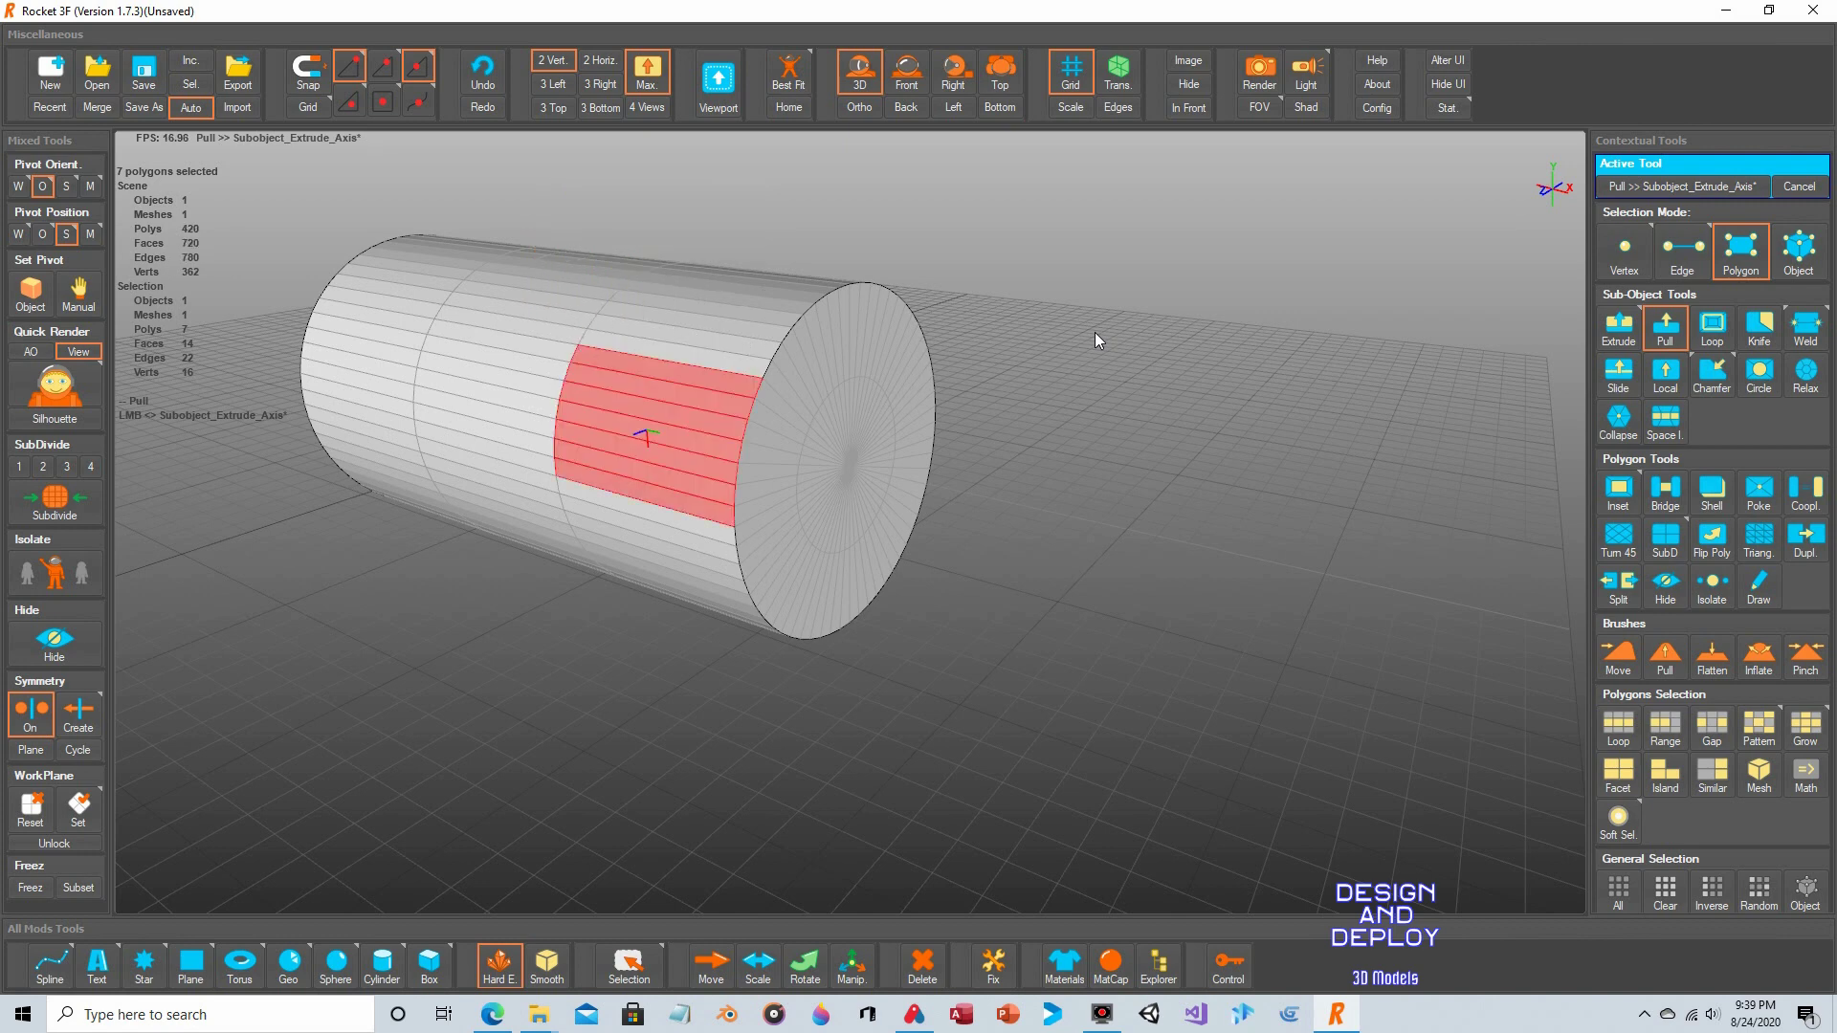
Deselect the faces, then try the Move sculpt brush on the cylinder's middle and undo it.
{"action": "left_click", "coordinate": [1030, 266]}
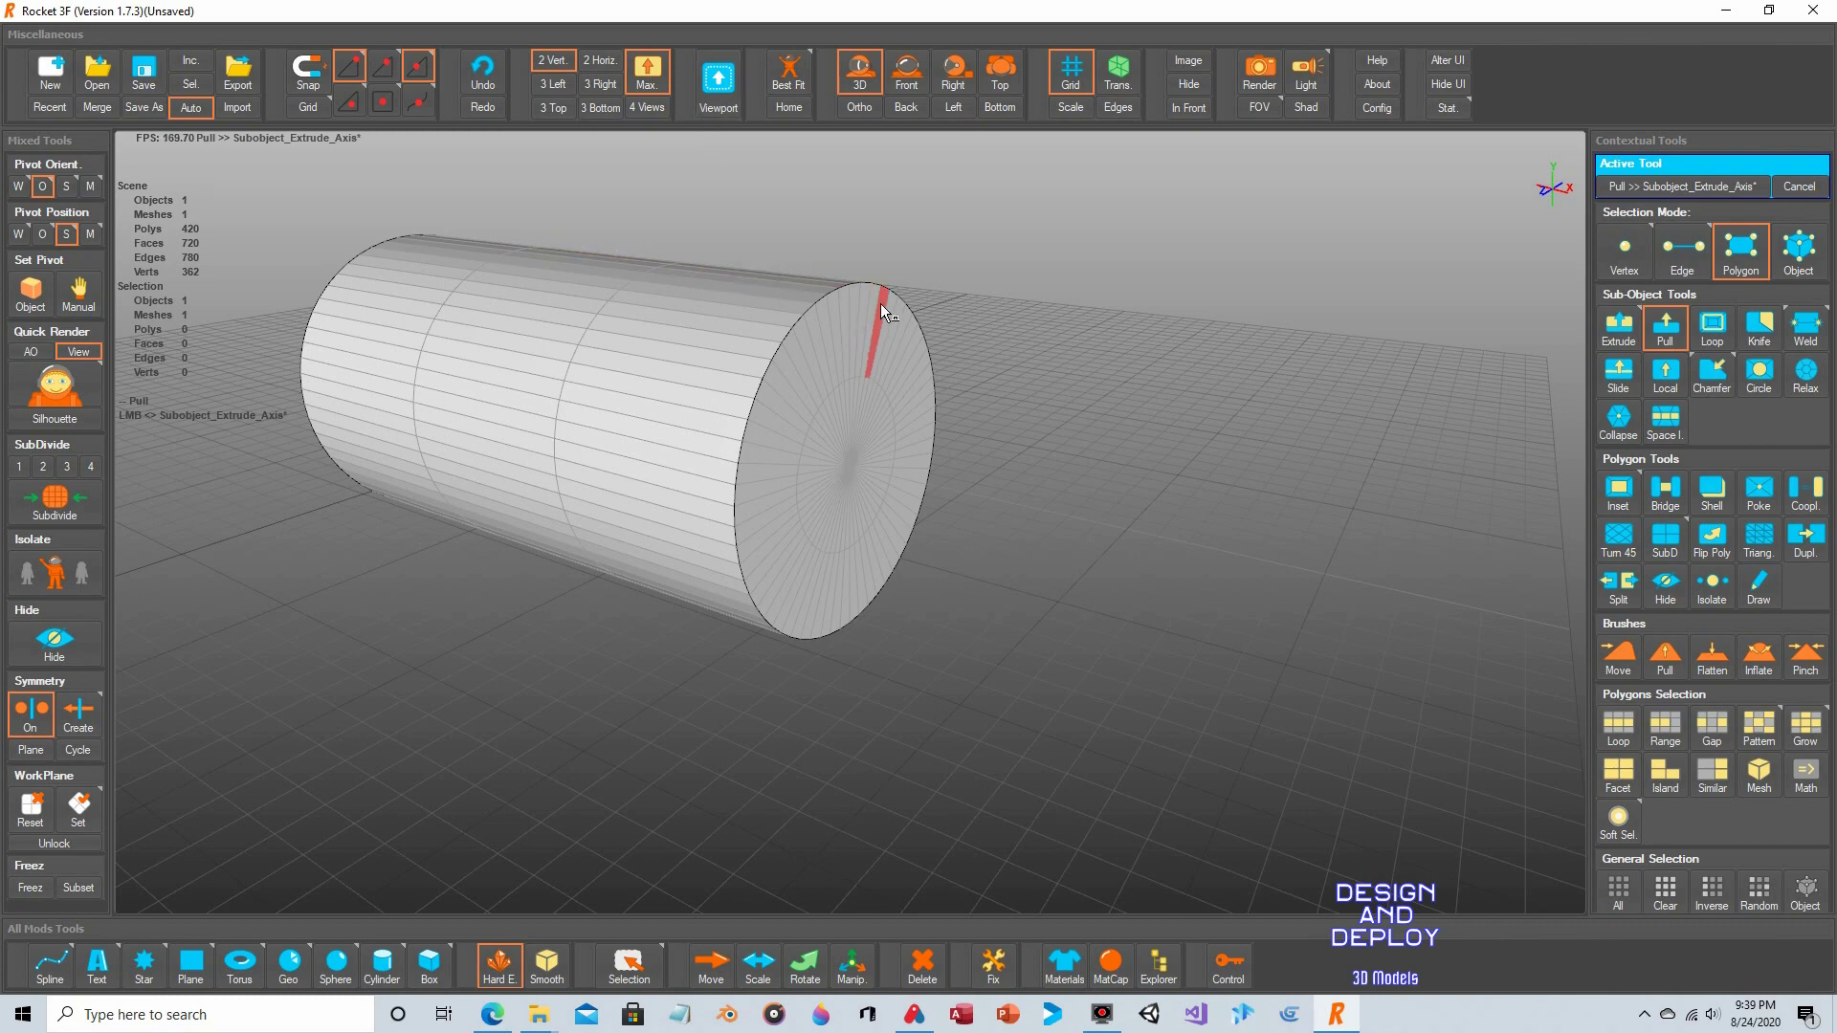
{"action": "middle_click_drag", "start_coordinate": [851, 227], "coordinate": [1113, 300], "text": "alt"}
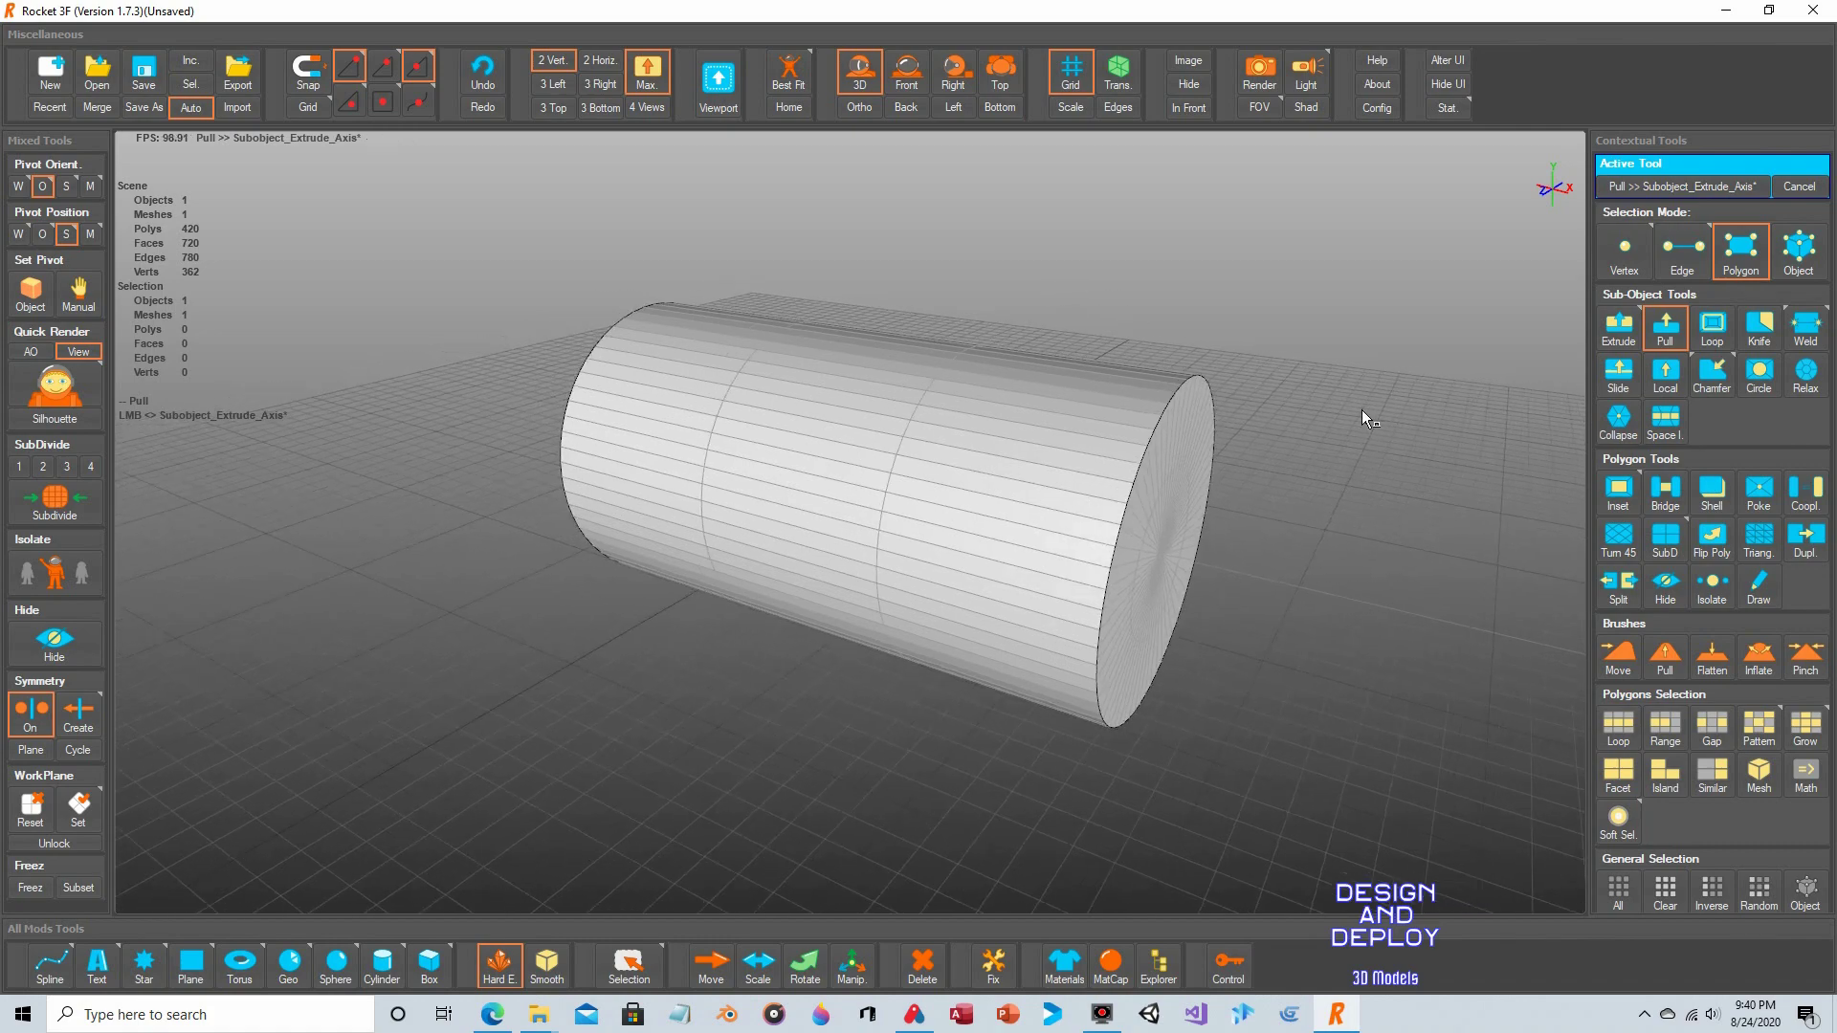
{"action": "scroll", "coordinate": [1363, 409], "scroll_direction": "up", "scroll_amount": 3}
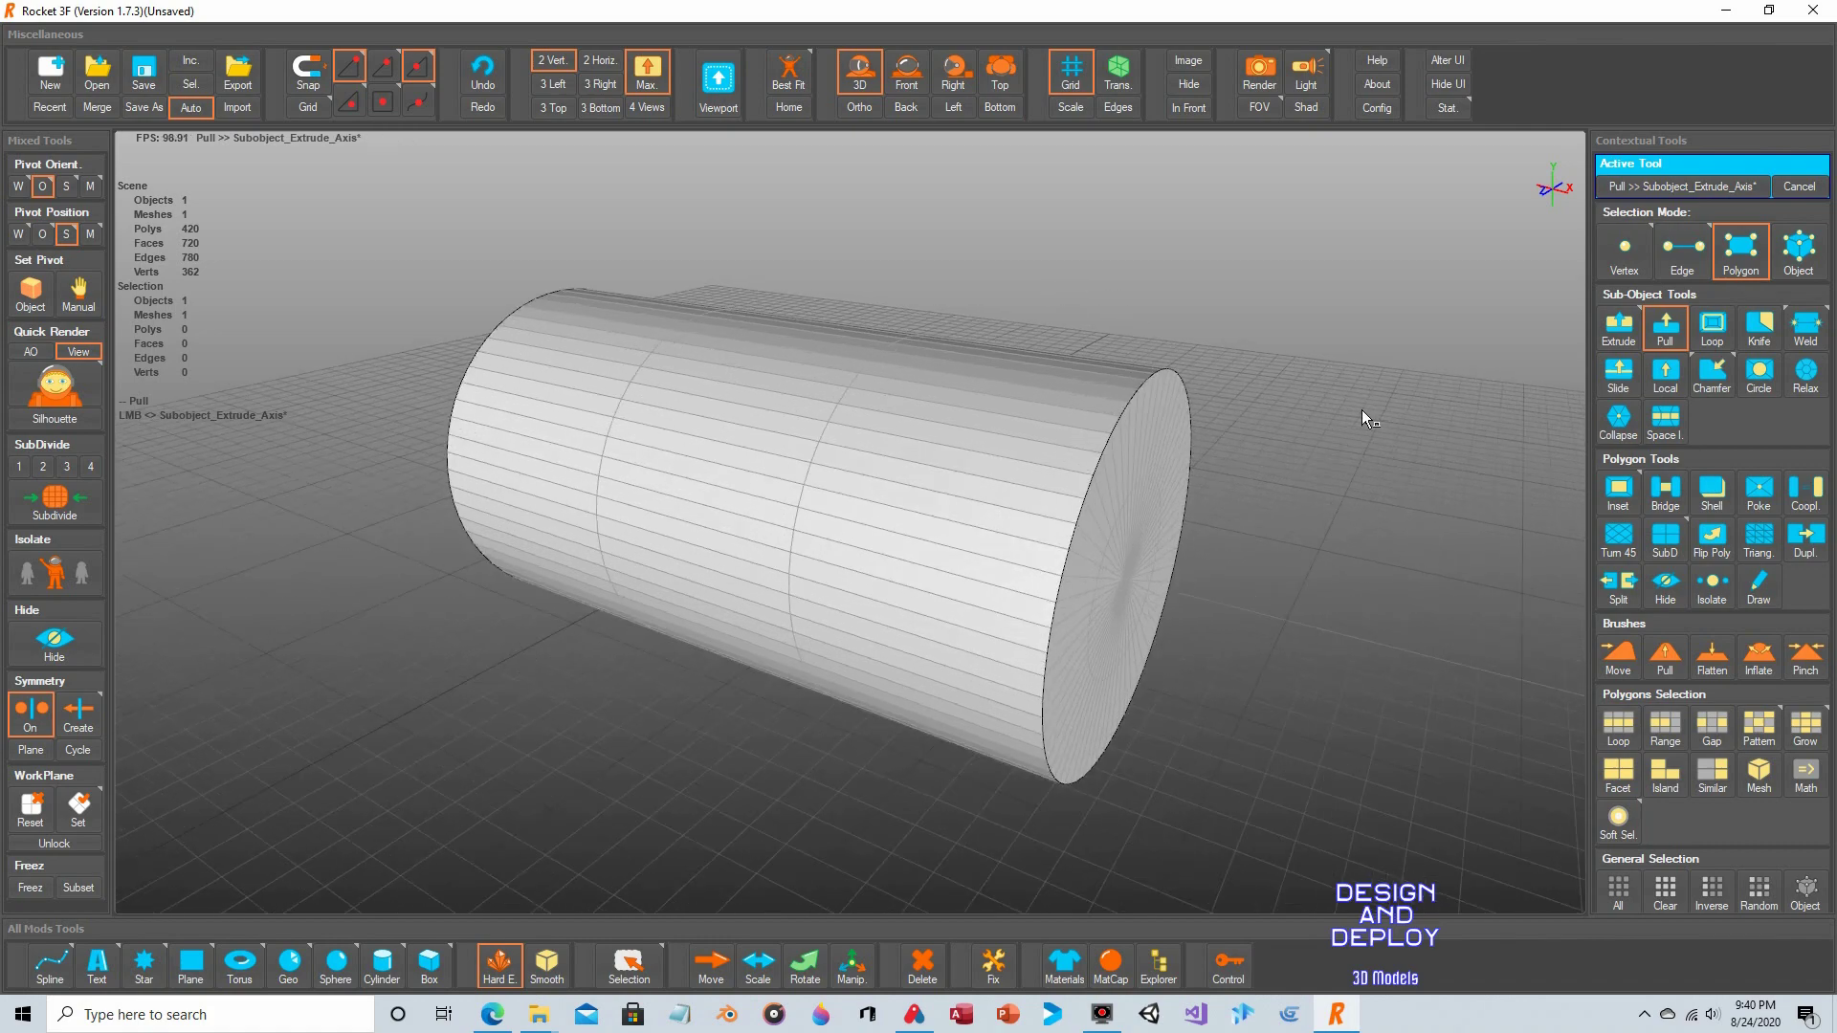
{"action": "left_click", "coordinate": [1618, 655]}
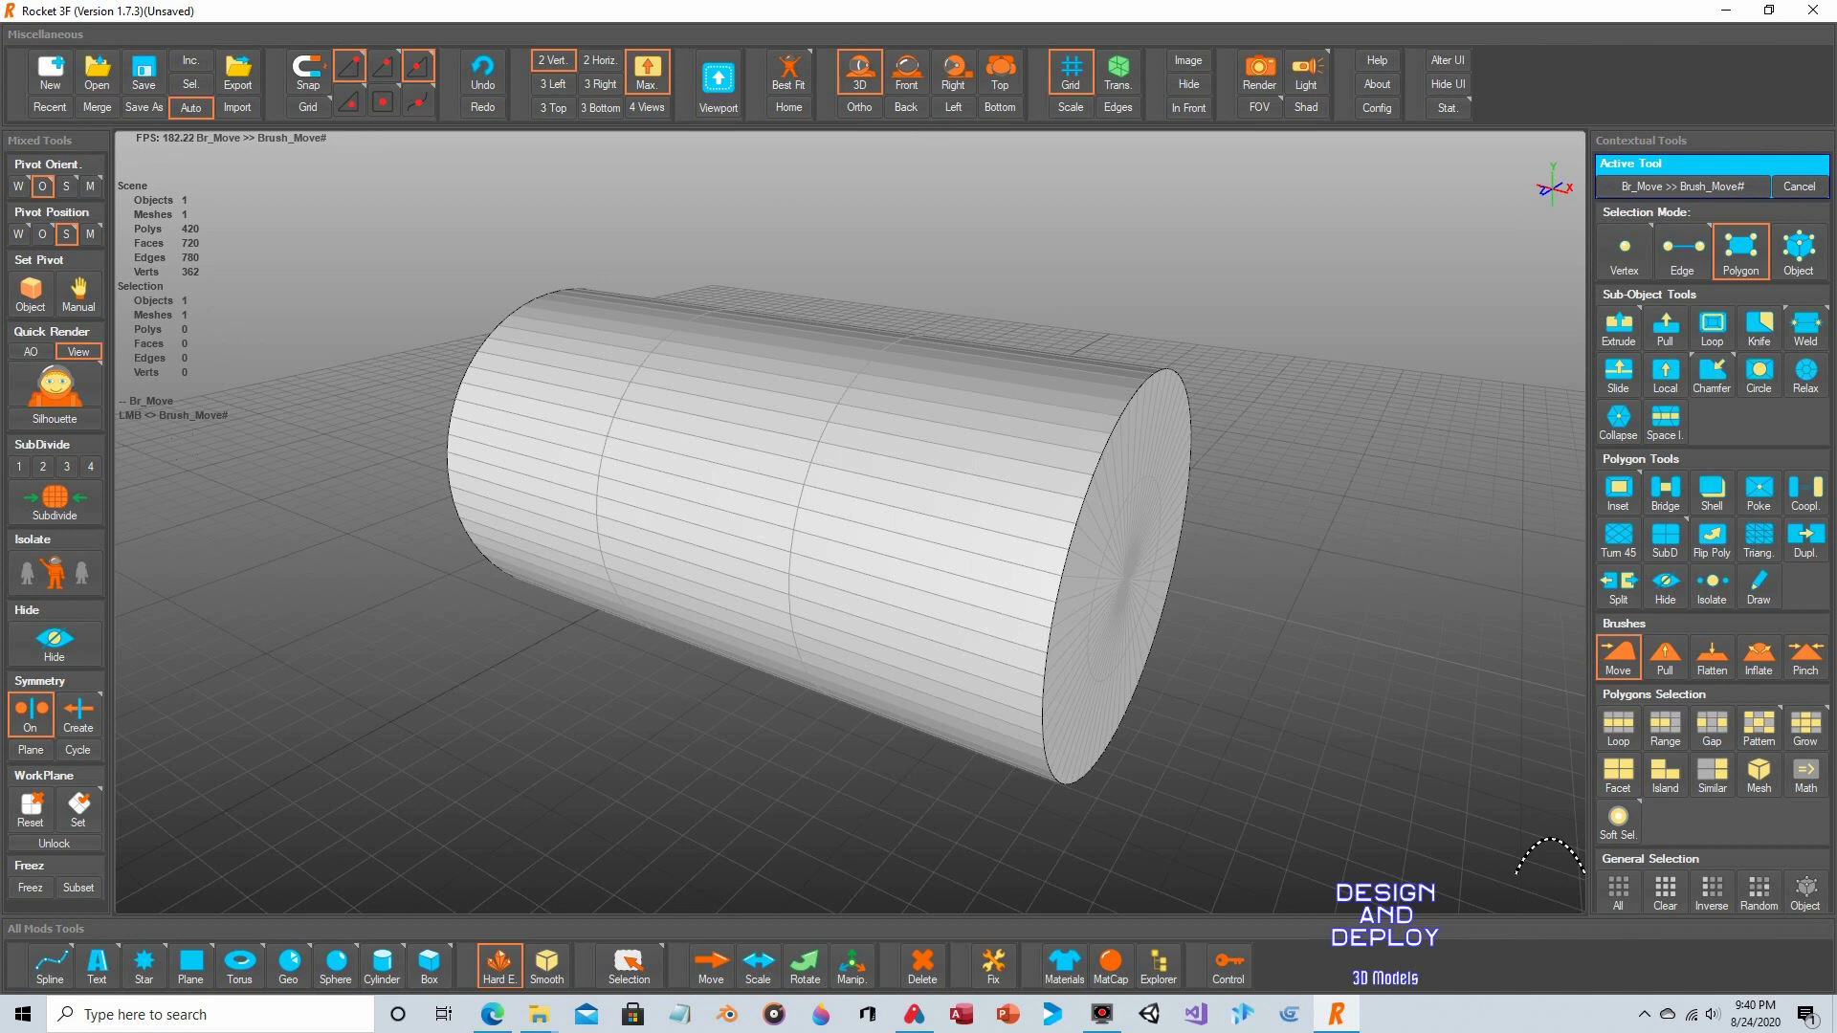
{"action": "mouse_move", "coordinate": [727, 536]}
{"action": "left_mouse_down"}
{"action": "mouse_move", "coordinate": [832, 708]}
{"action": "mouse_move", "coordinate": [746, 536]}
{"action": "mouse_move", "coordinate": [593, 565]}
{"action": "mouse_move", "coordinate": [622, 550]}
{"action": "left_mouse_up"}
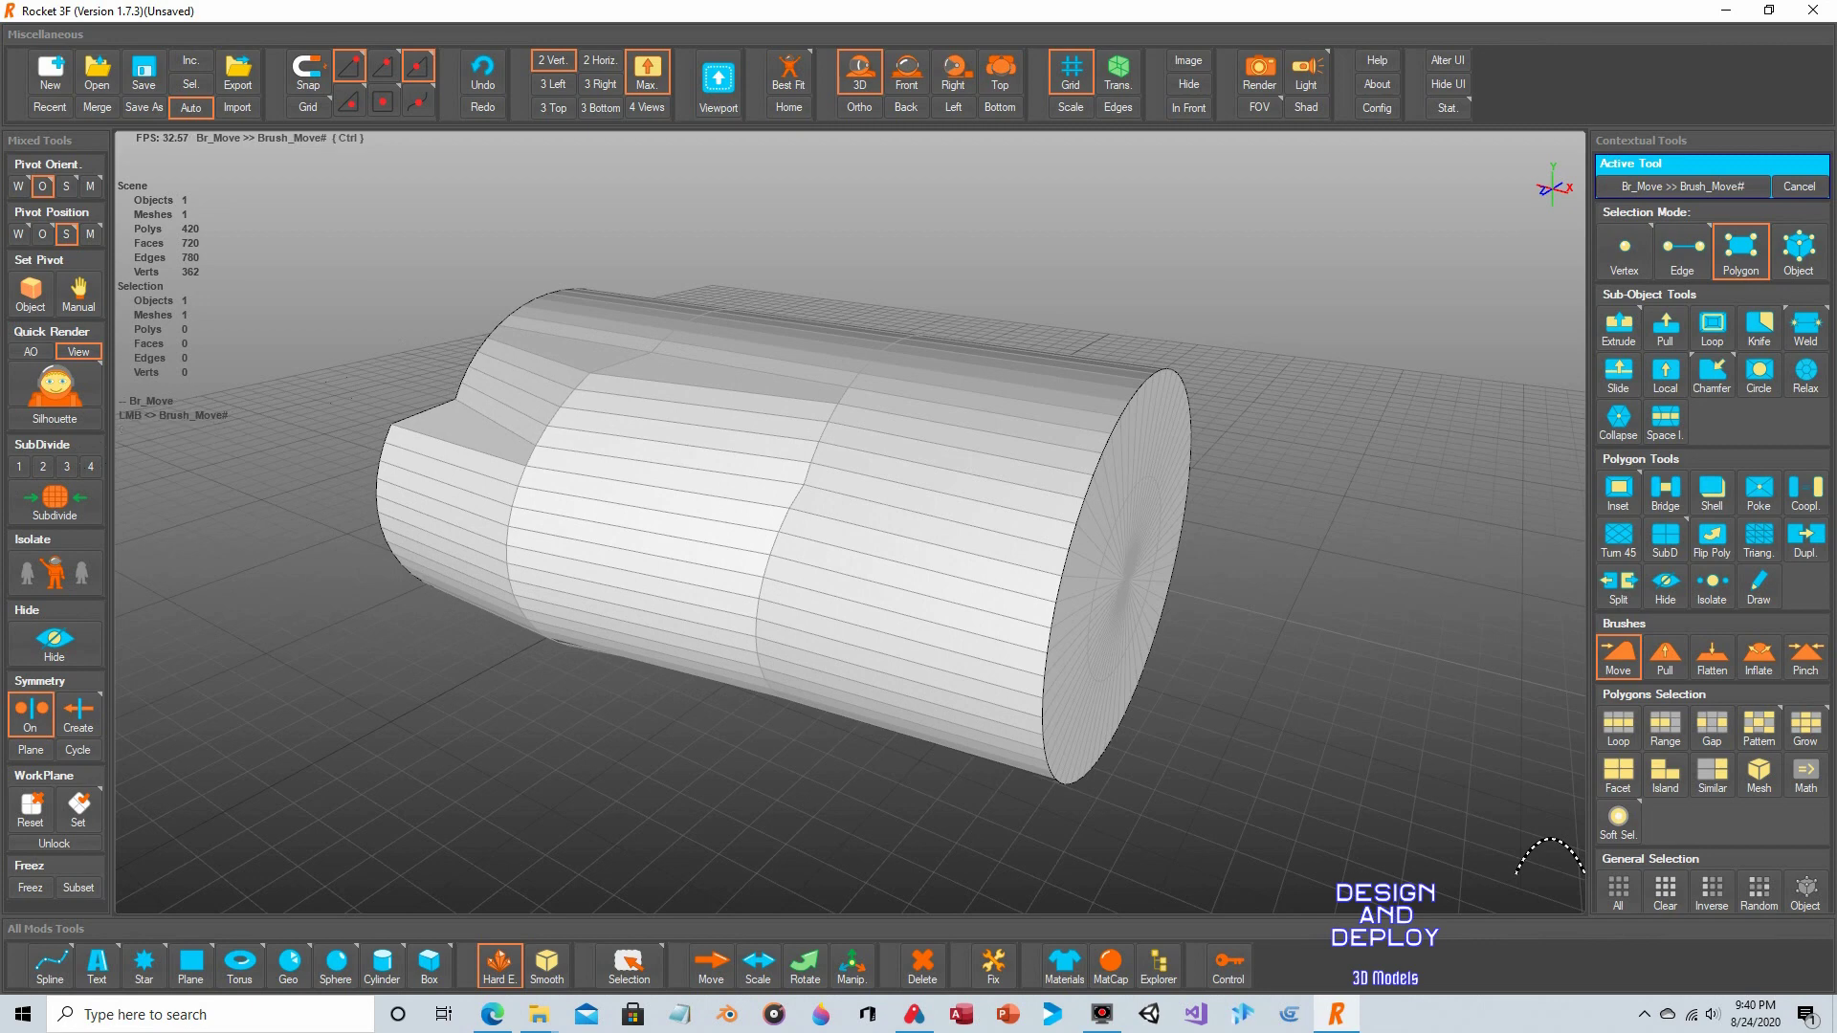
{"action": "key", "text": "ctrl+z"}
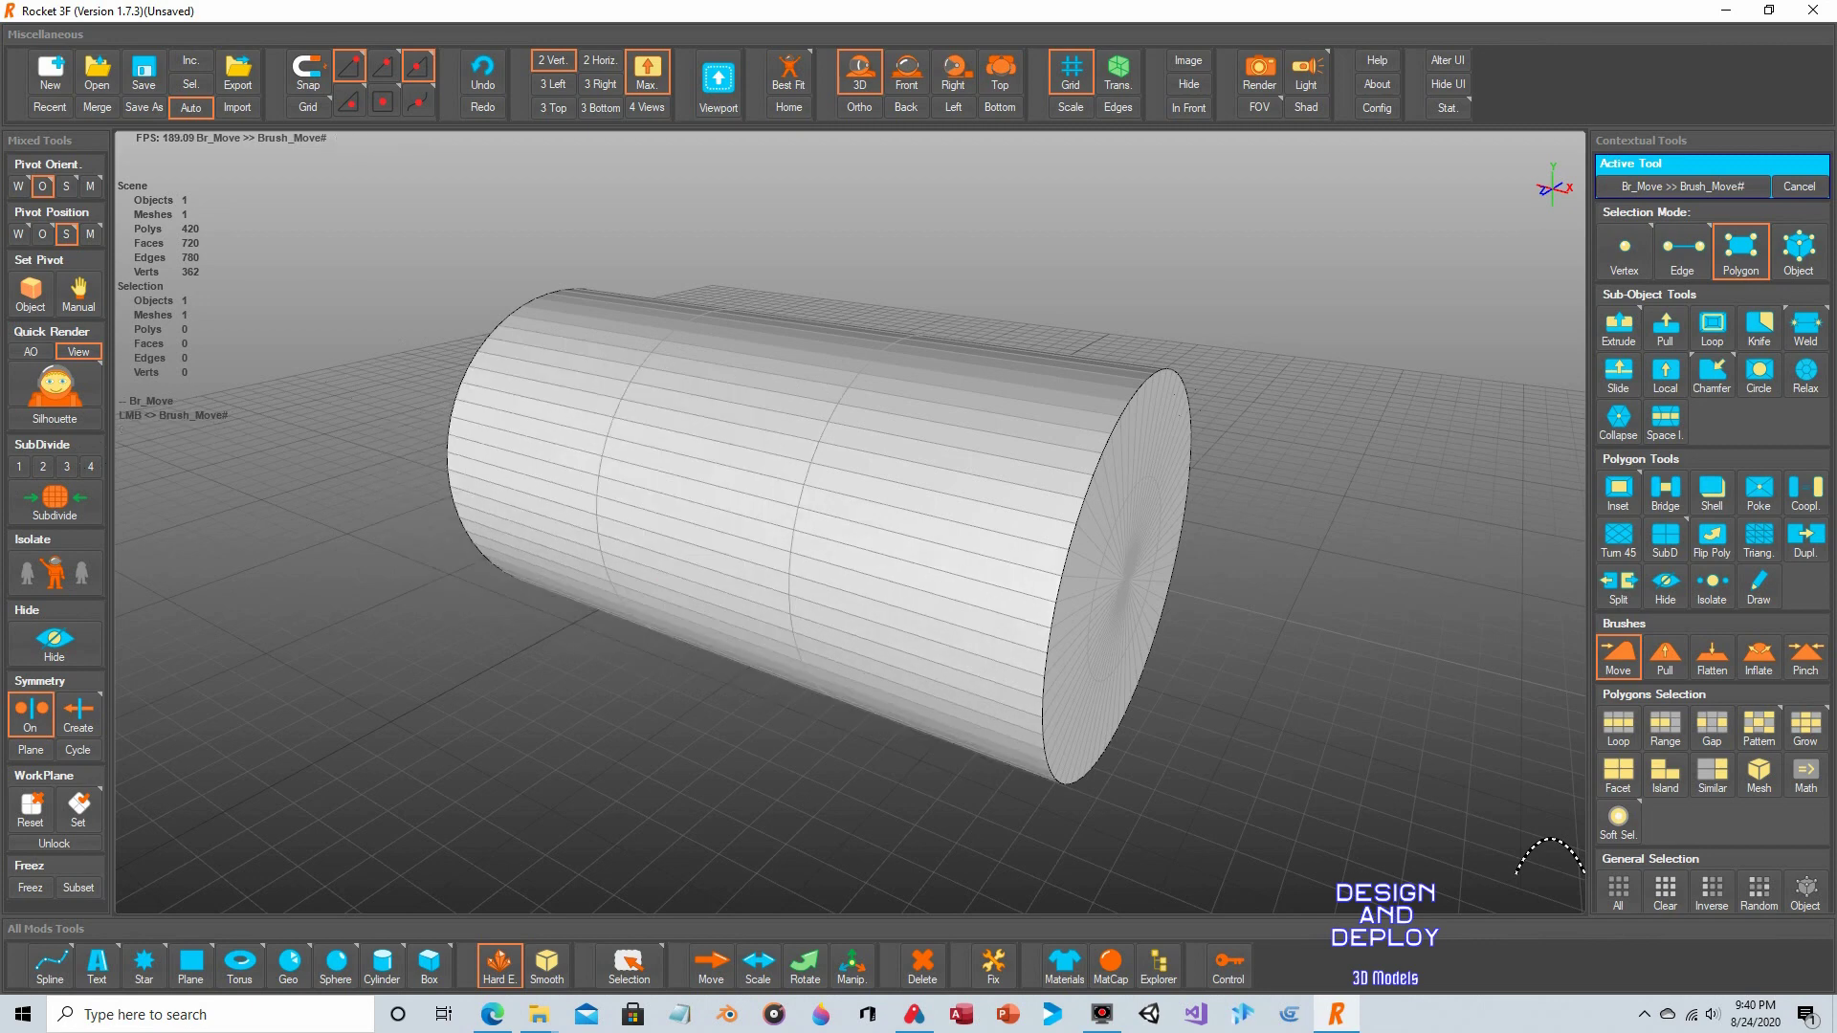
{"action": "left_click", "coordinate": [1664, 656]}
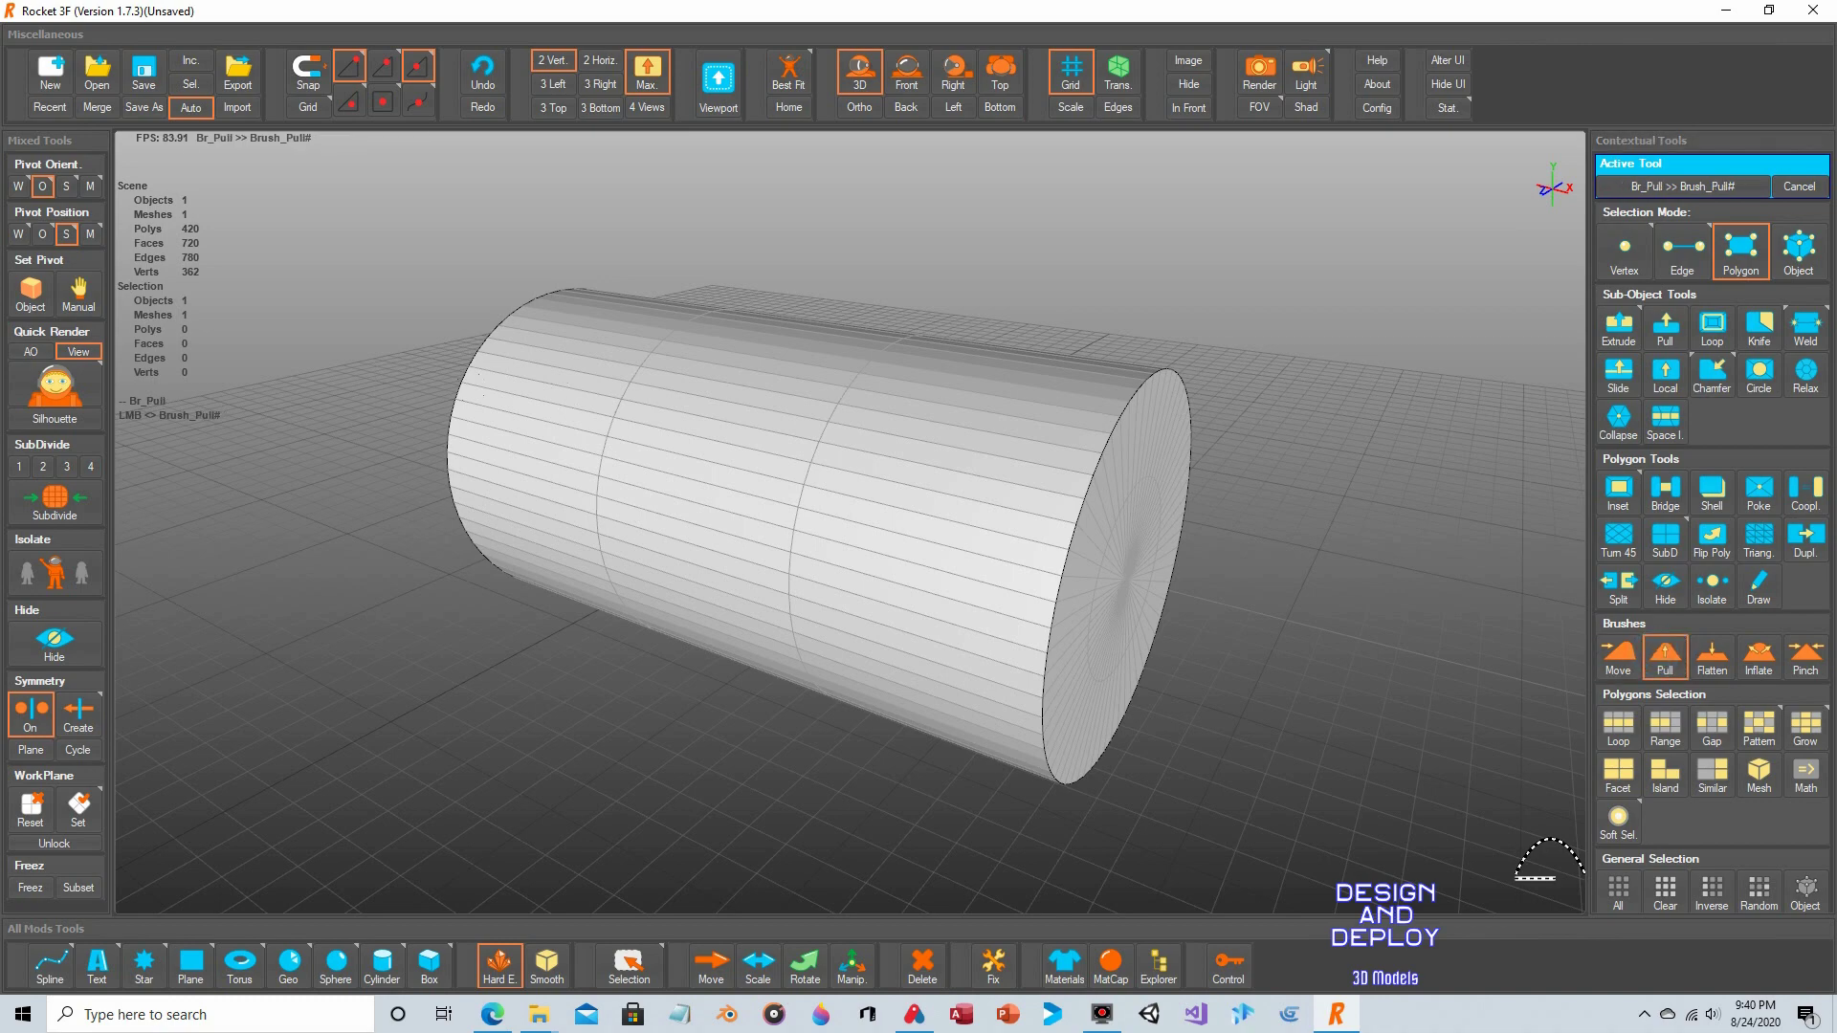
{"action": "mouse_move", "coordinate": [708, 441]}
{"action": "left_mouse_down"}
{"action": "mouse_move", "coordinate": [861, 459]}
{"action": "mouse_move", "coordinate": [650, 449]}
{"action": "left_mouse_up"}
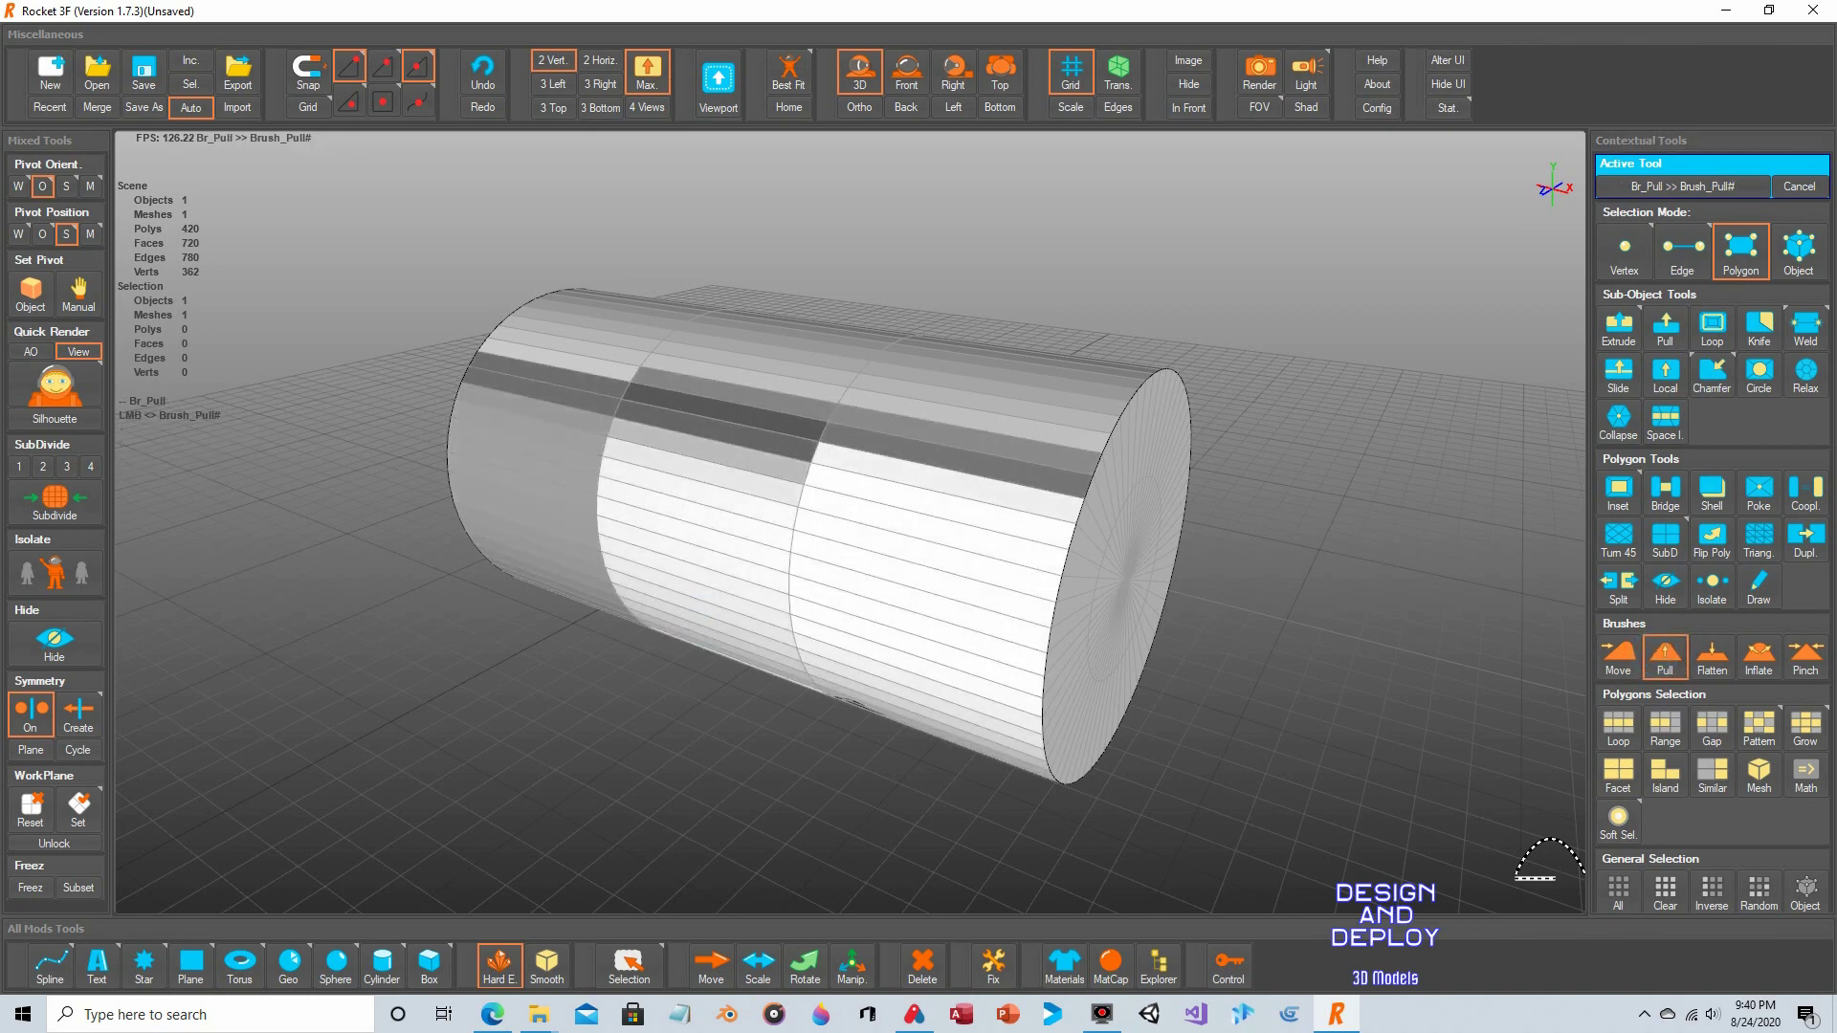
{"action": "left_click_drag", "start_coordinate": [1057, 292], "coordinate": [824, 321], "text": "alt"}
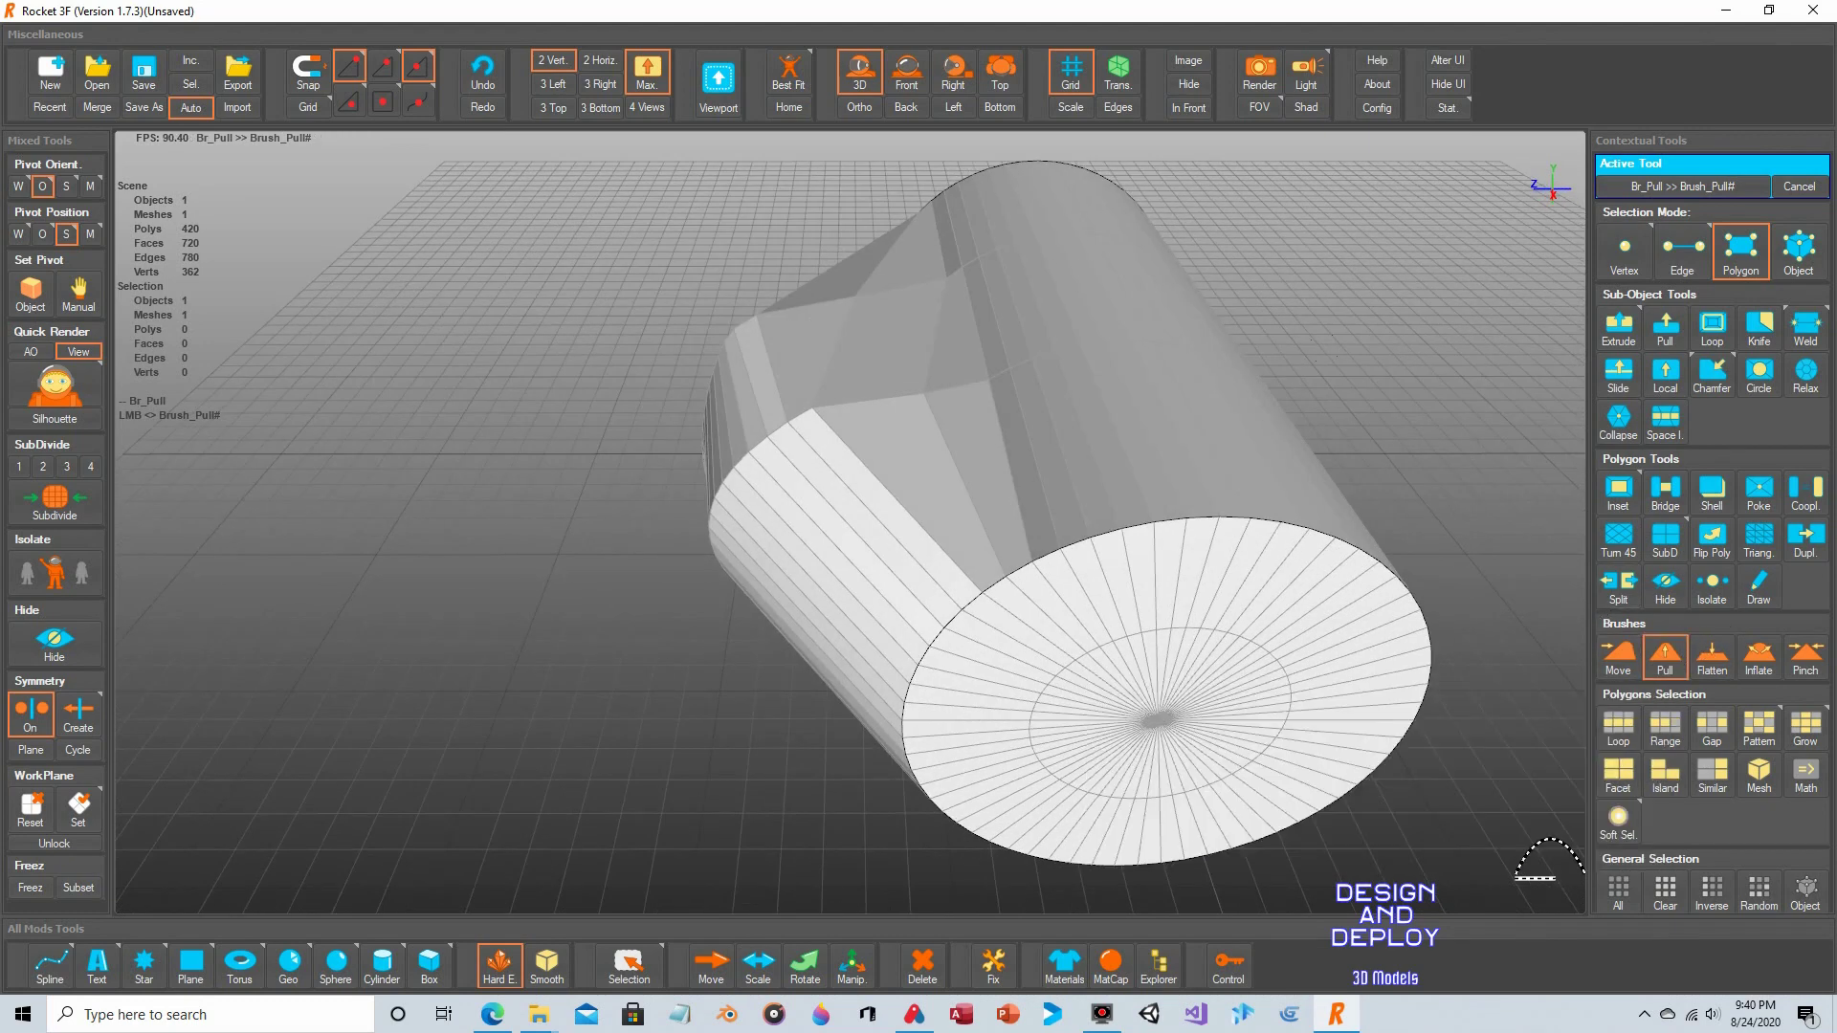
{"action": "key", "text": "ctrl+z"}
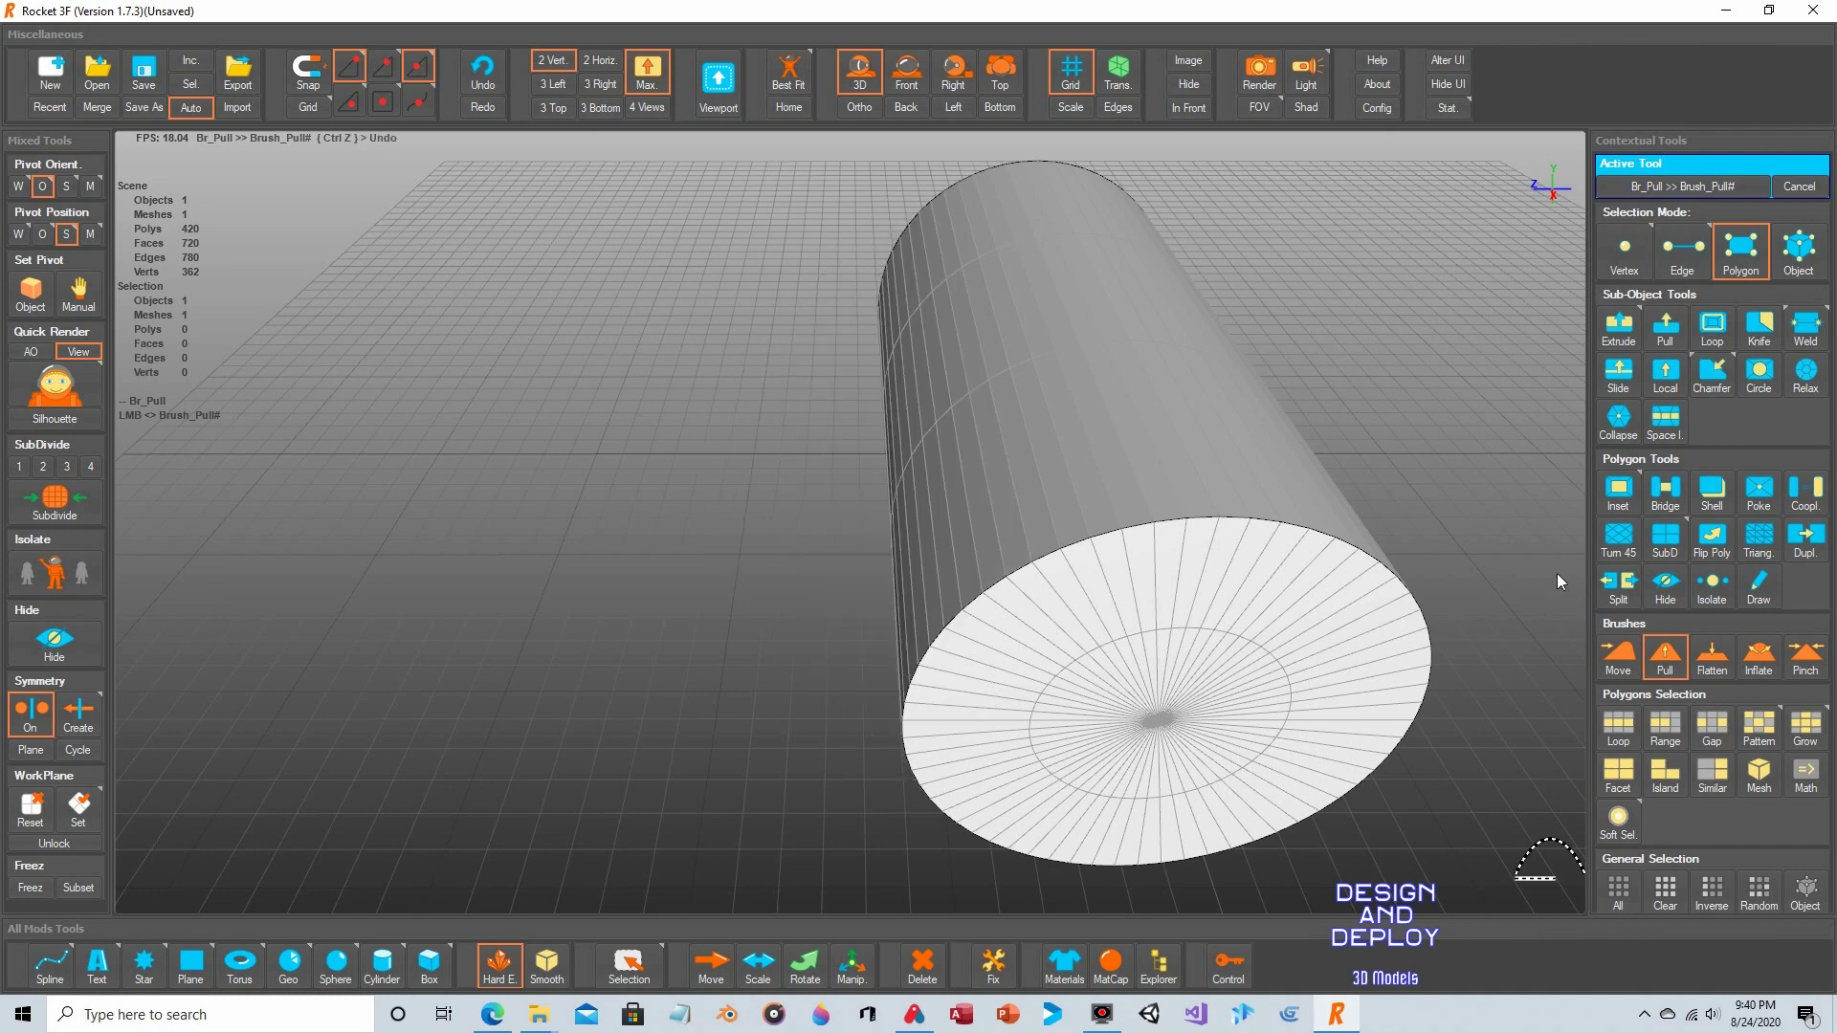
{"action": "mouse_move", "coordinate": [818, 471]}
{"action": "left_mouse_down"}
{"action": "mouse_move", "coordinate": [967, 435]}
{"action": "mouse_move", "coordinate": [1038, 458]}
{"action": "left_mouse_up"}
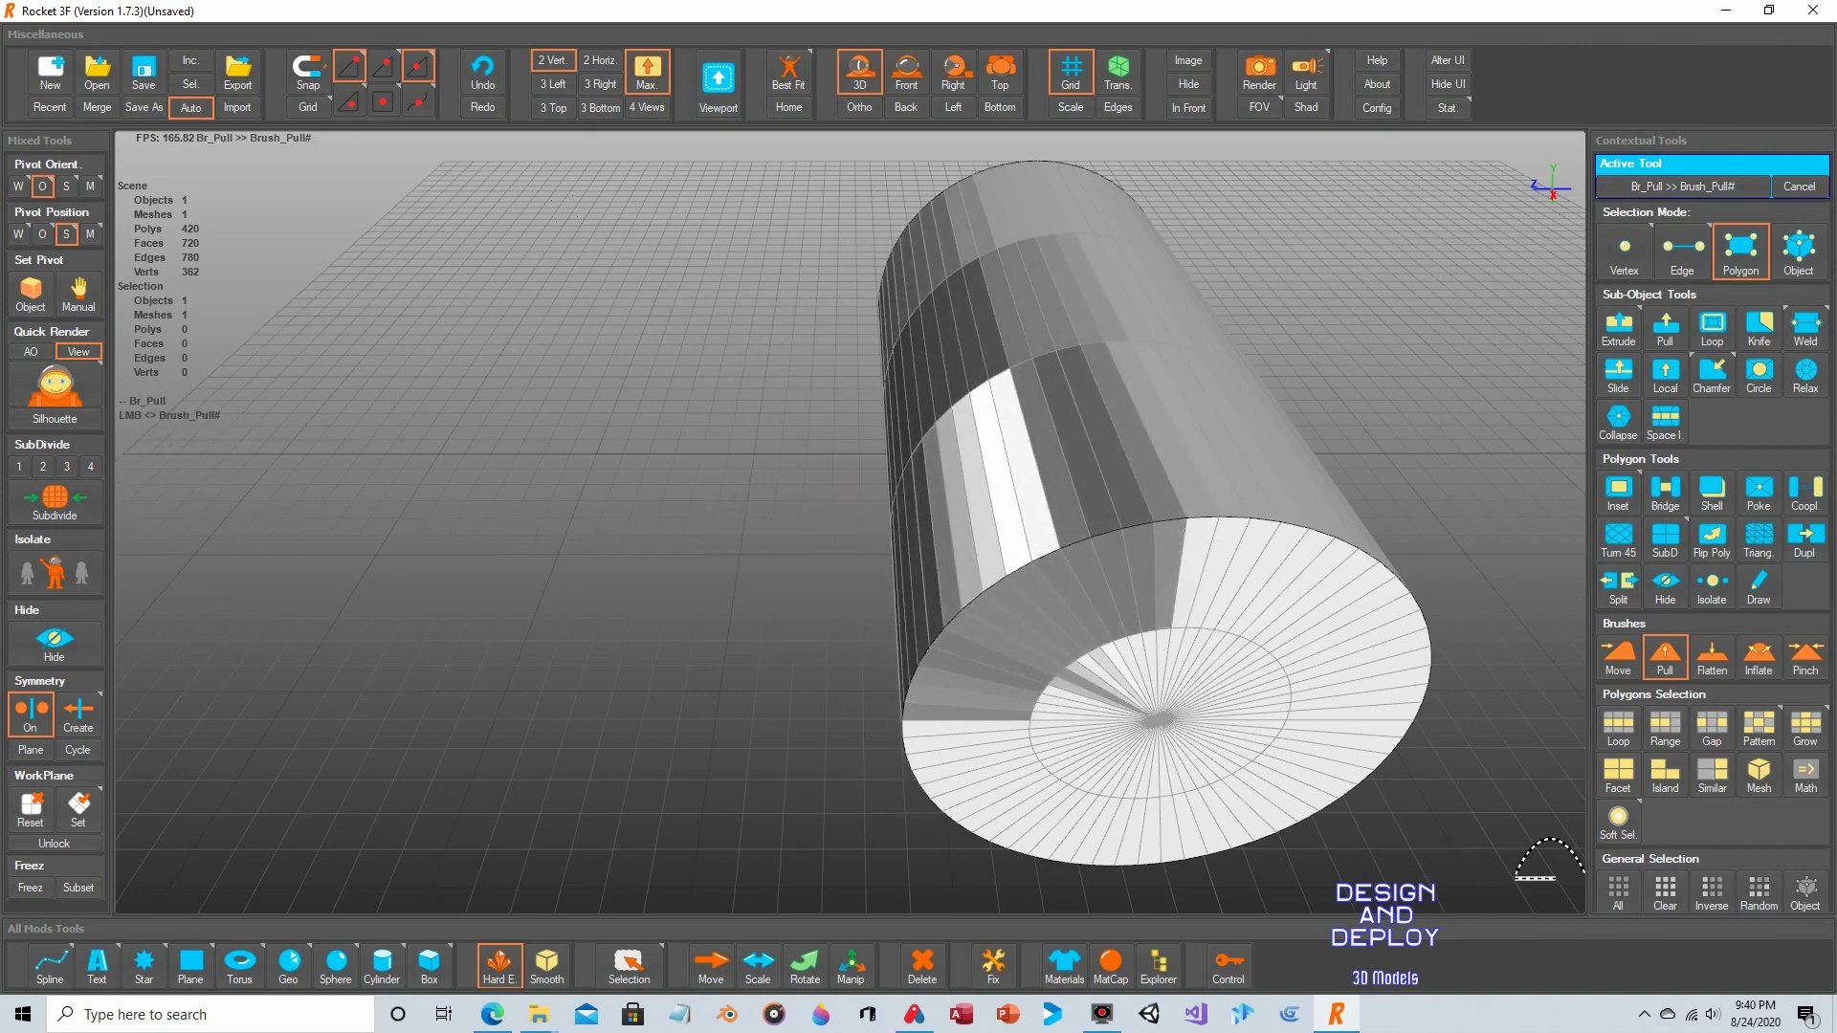
{"action": "key", "text": "ctrl"}
{"action": "key", "text": "ctrl+z"}
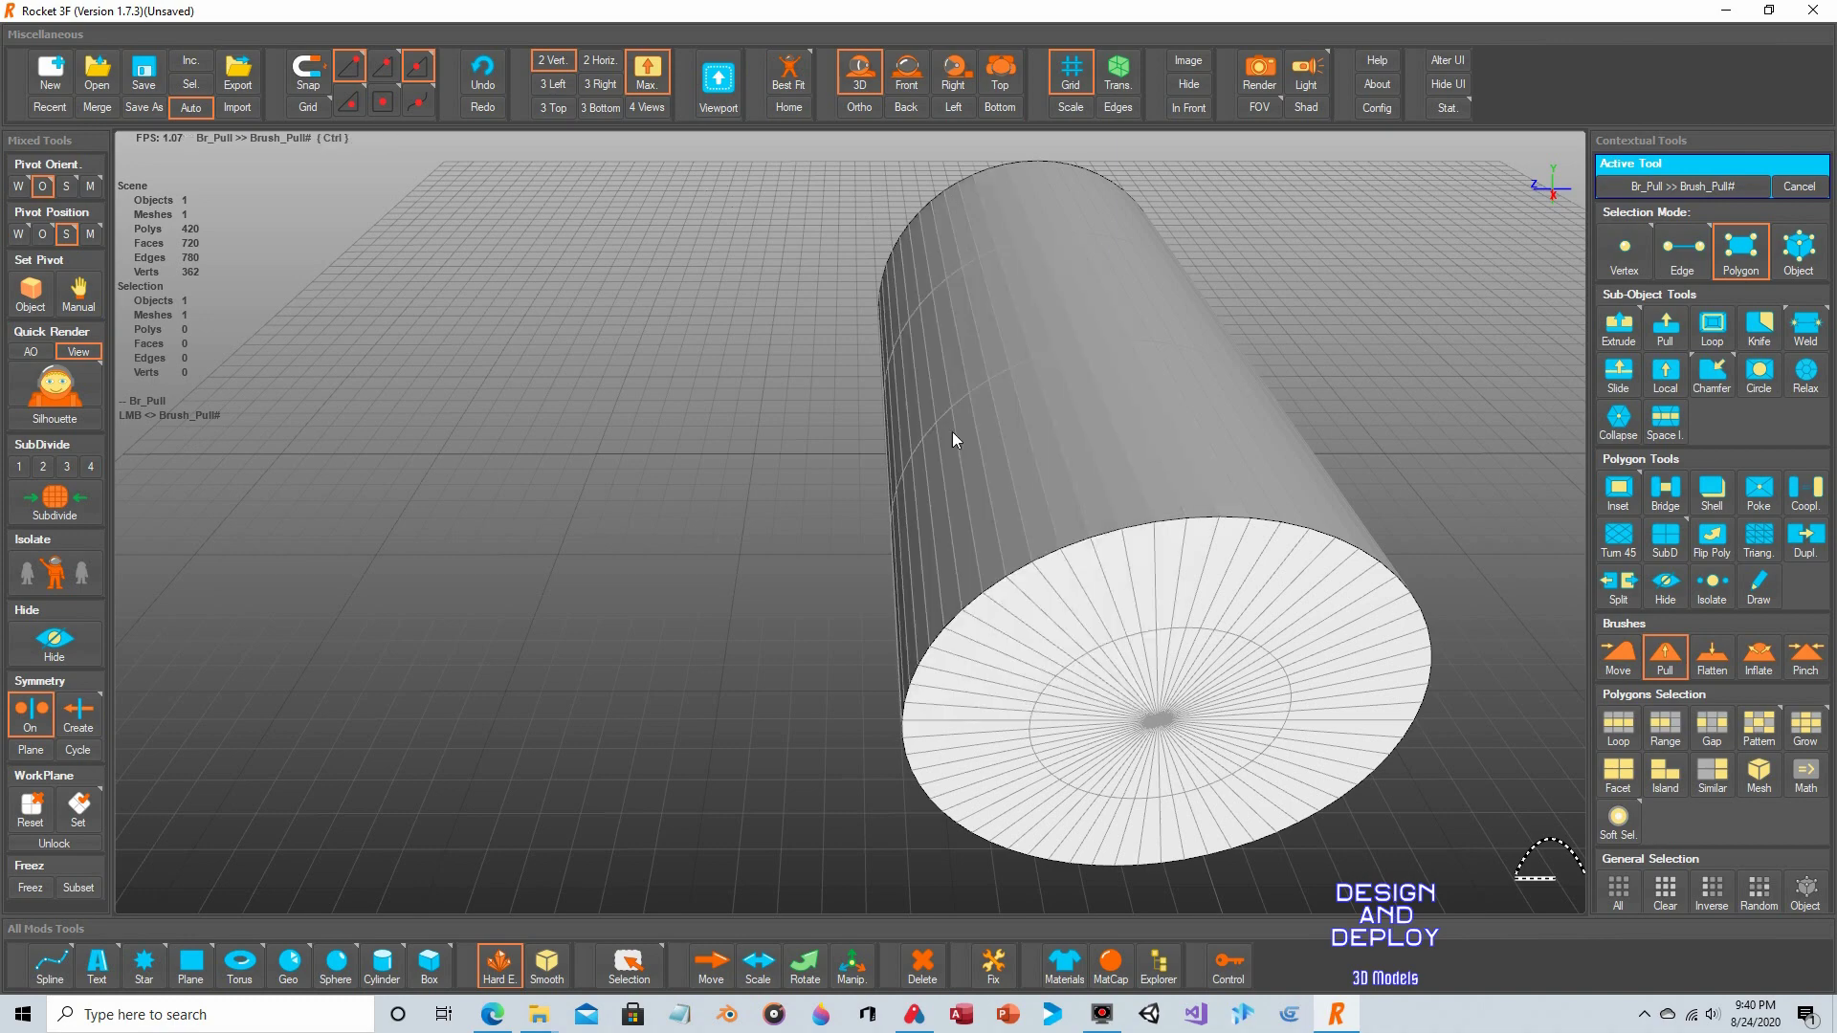
{"action": "left_click", "coordinate": [1713, 655]}
{"action": "mouse_move", "coordinate": [962, 285]}
{"action": "left_mouse_down"}
{"action": "mouse_move", "coordinate": [1194, 345]}
{"action": "mouse_move", "coordinate": [1185, 280]}
{"action": "mouse_move", "coordinate": [850, 364]}
{"action": "mouse_move", "coordinate": [1017, 341]}
{"action": "left_mouse_up"}
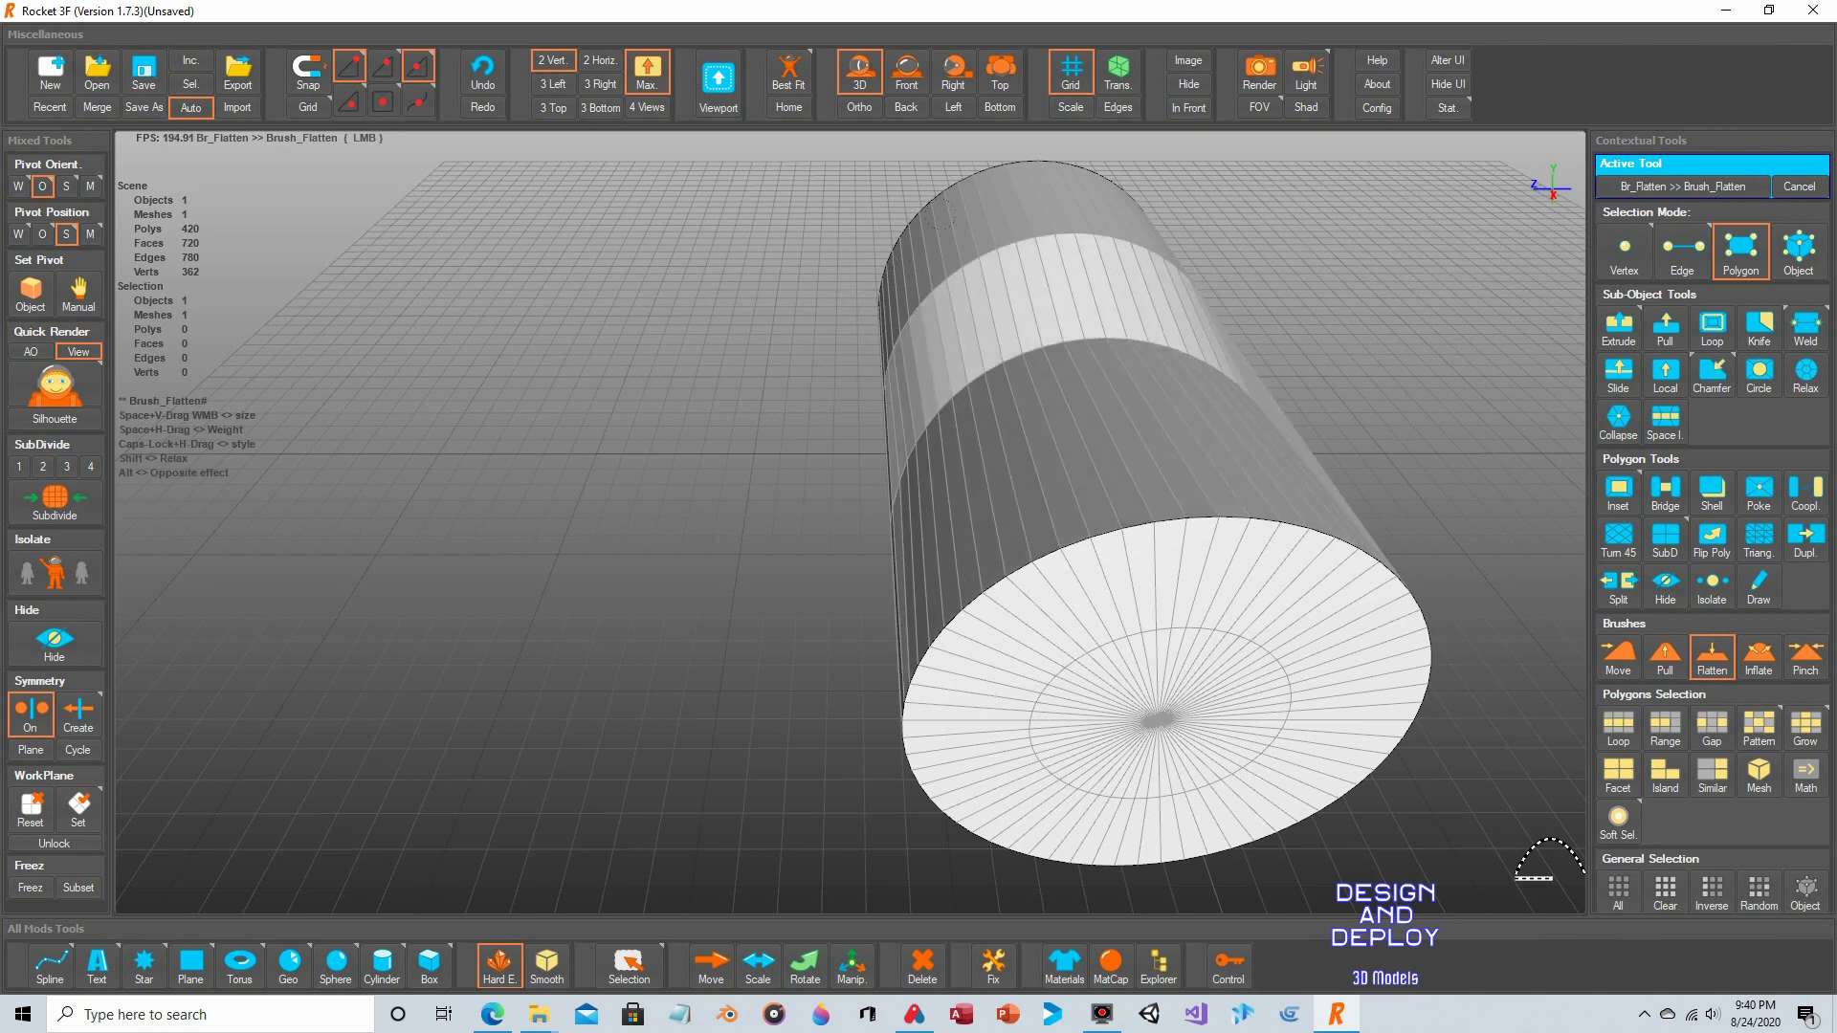
{"action": "left_click_drag", "start_coordinate": [940, 215], "coordinate": [1100, 286]}
{"action": "key", "text": "ctrl+z"}
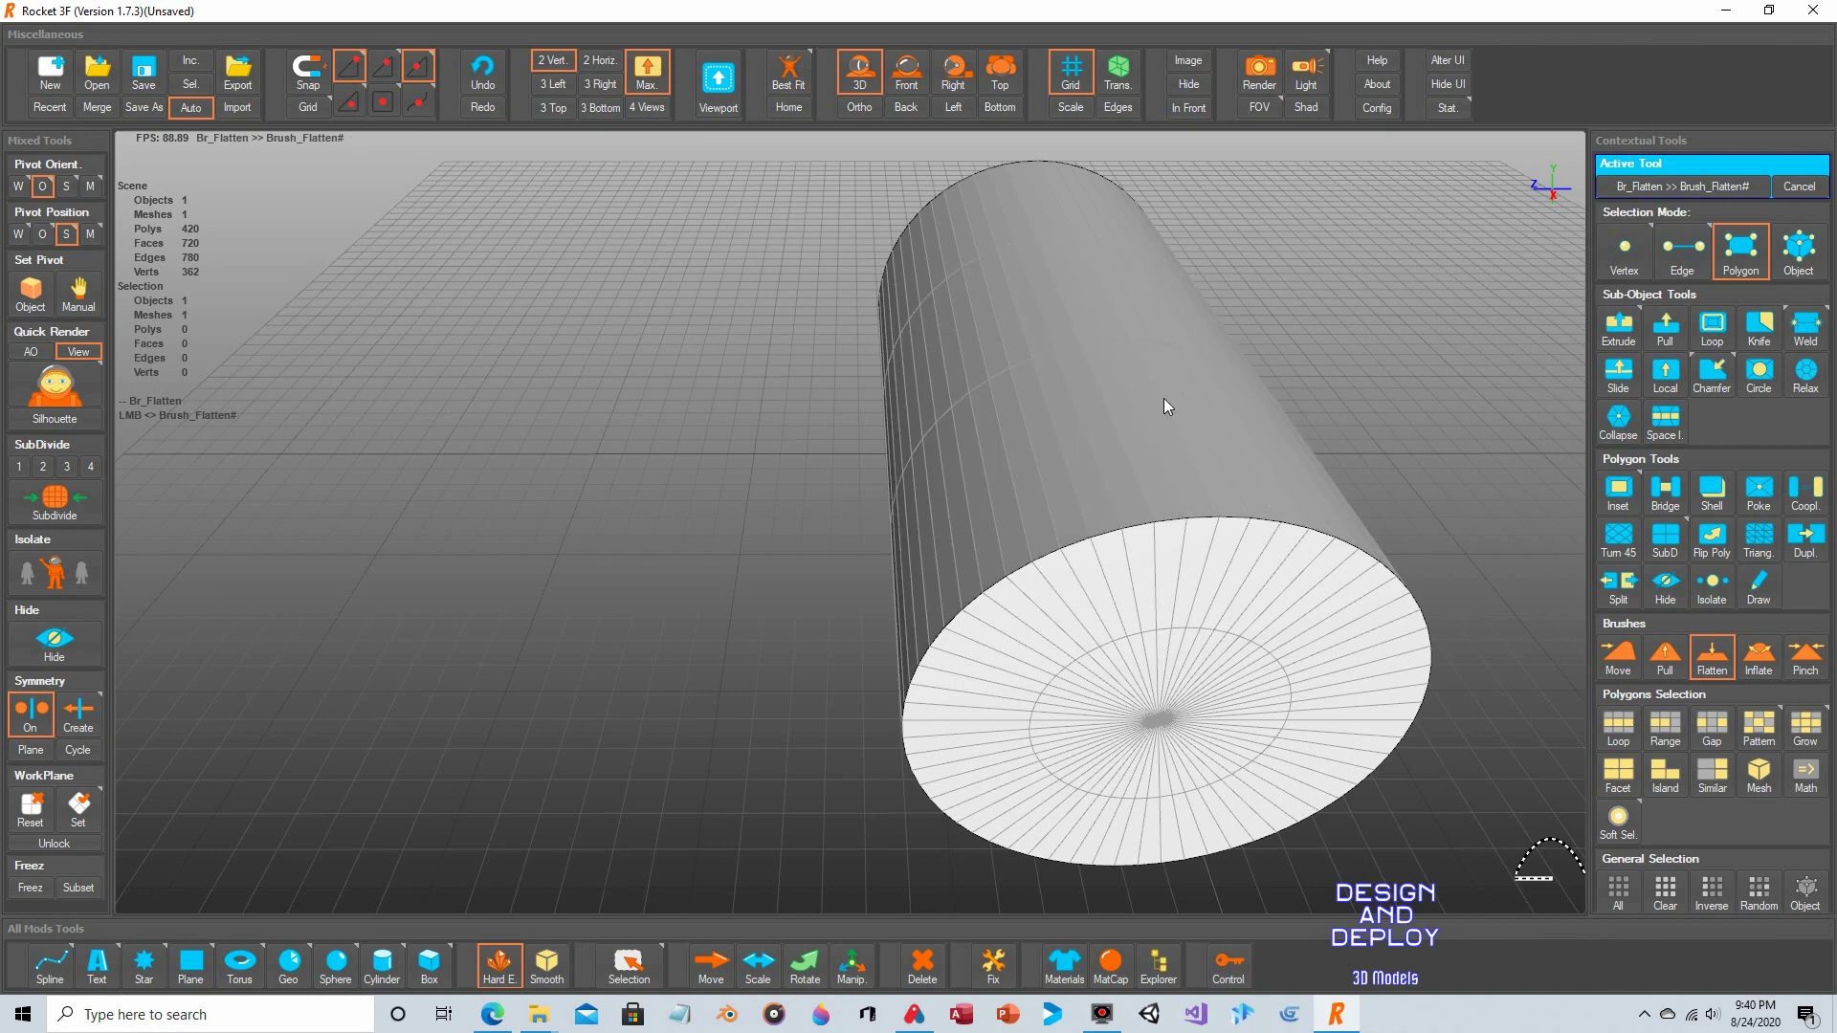
{"action": "left_click", "coordinate": [1759, 656]}
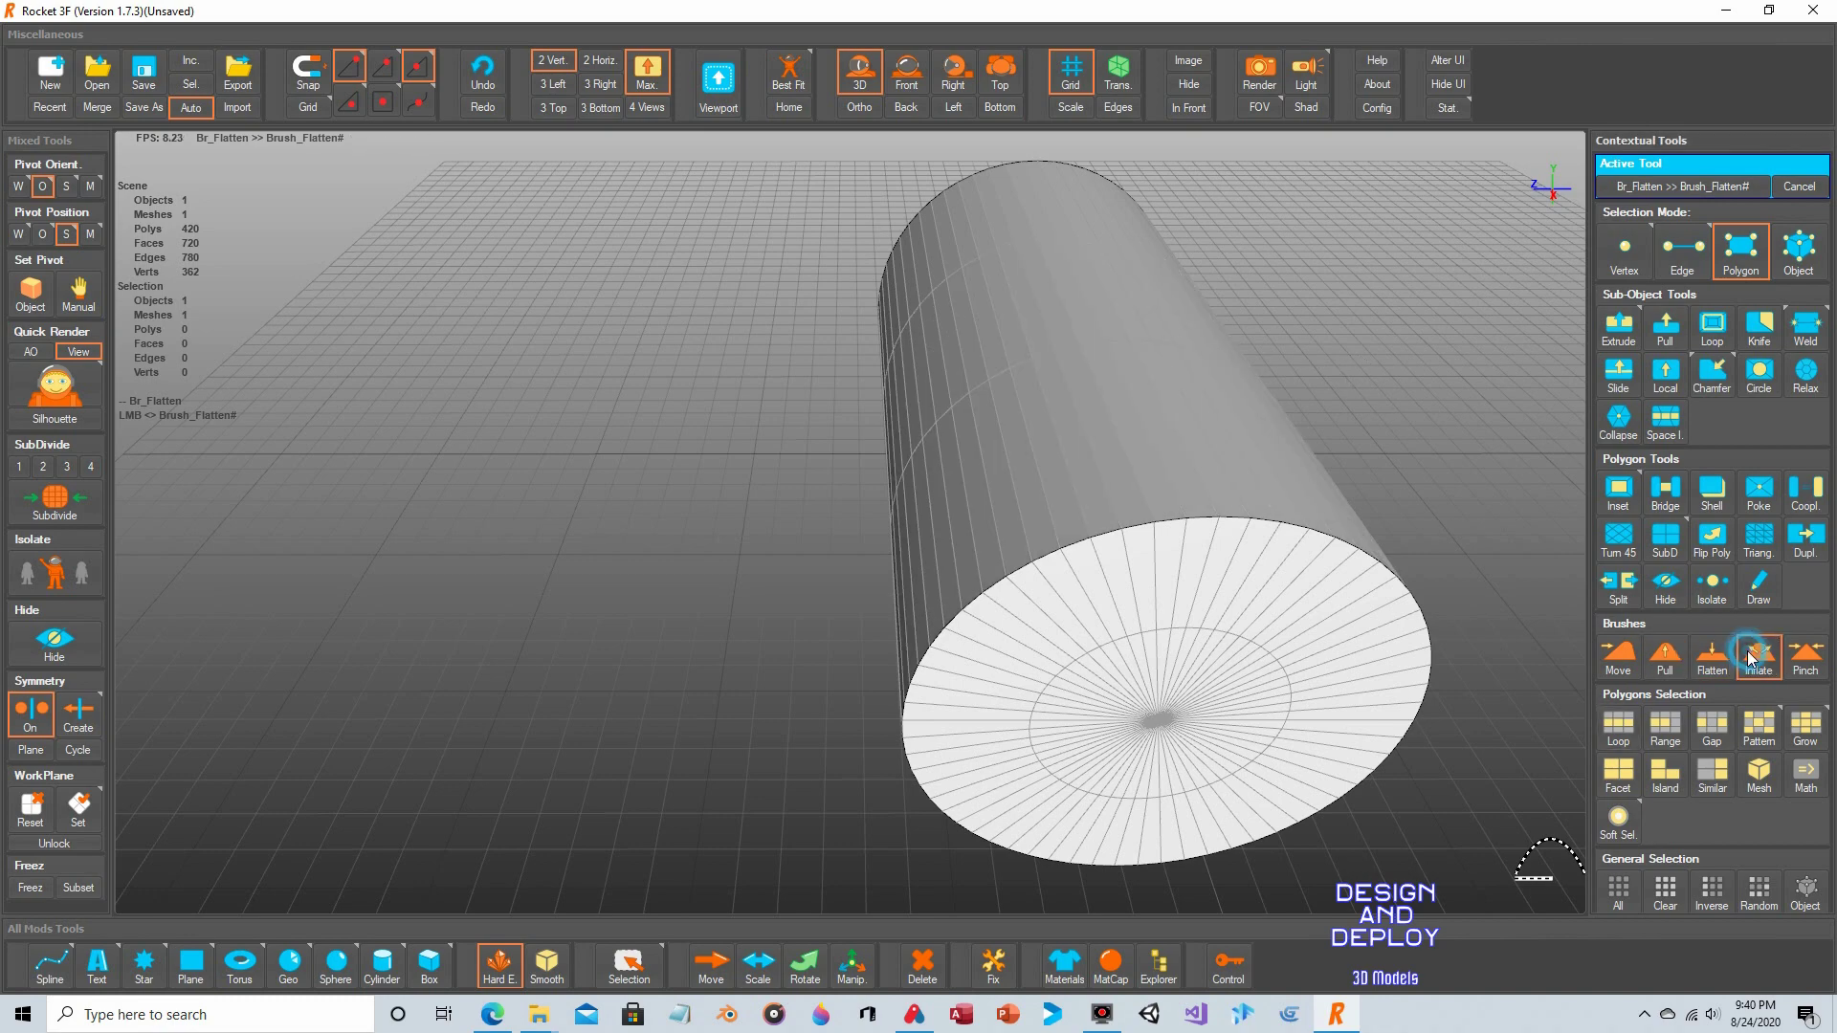
{"action": "mouse_move", "coordinate": [1111, 409]}
{"action": "left_mouse_down"}
{"action": "mouse_move", "coordinate": [1014, 536]}
{"action": "mouse_move", "coordinate": [1244, 565]}
{"action": "mouse_move", "coordinate": [947, 575]}
{"action": "mouse_move", "coordinate": [1206, 498]}
{"action": "mouse_move", "coordinate": [976, 584]}
{"action": "mouse_move", "coordinate": [1196, 536]}
{"action": "left_mouse_up"}
{"action": "mouse_move", "coordinate": [934, 512]}
{"action": "left_mouse_down"}
{"action": "mouse_move", "coordinate": [1077, 452]}
{"action": "mouse_move", "coordinate": [1043, 550]}
{"action": "mouse_move", "coordinate": [1053, 517]}
{"action": "mouse_move", "coordinate": [1014, 449]}
{"action": "mouse_move", "coordinate": [1050, 484]}
{"action": "mouse_move", "coordinate": [1215, 440]}
{"action": "mouse_move", "coordinate": [1014, 555]}
{"action": "mouse_move", "coordinate": [1158, 450]}
{"action": "mouse_move", "coordinate": [1445, 514]}
{"action": "mouse_move", "coordinate": [1283, 508]}
{"action": "mouse_move", "coordinate": [1196, 431]}
{"action": "mouse_move", "coordinate": [1234, 402]}
{"action": "mouse_move", "coordinate": [1267, 280]}
{"action": "left_mouse_up"}
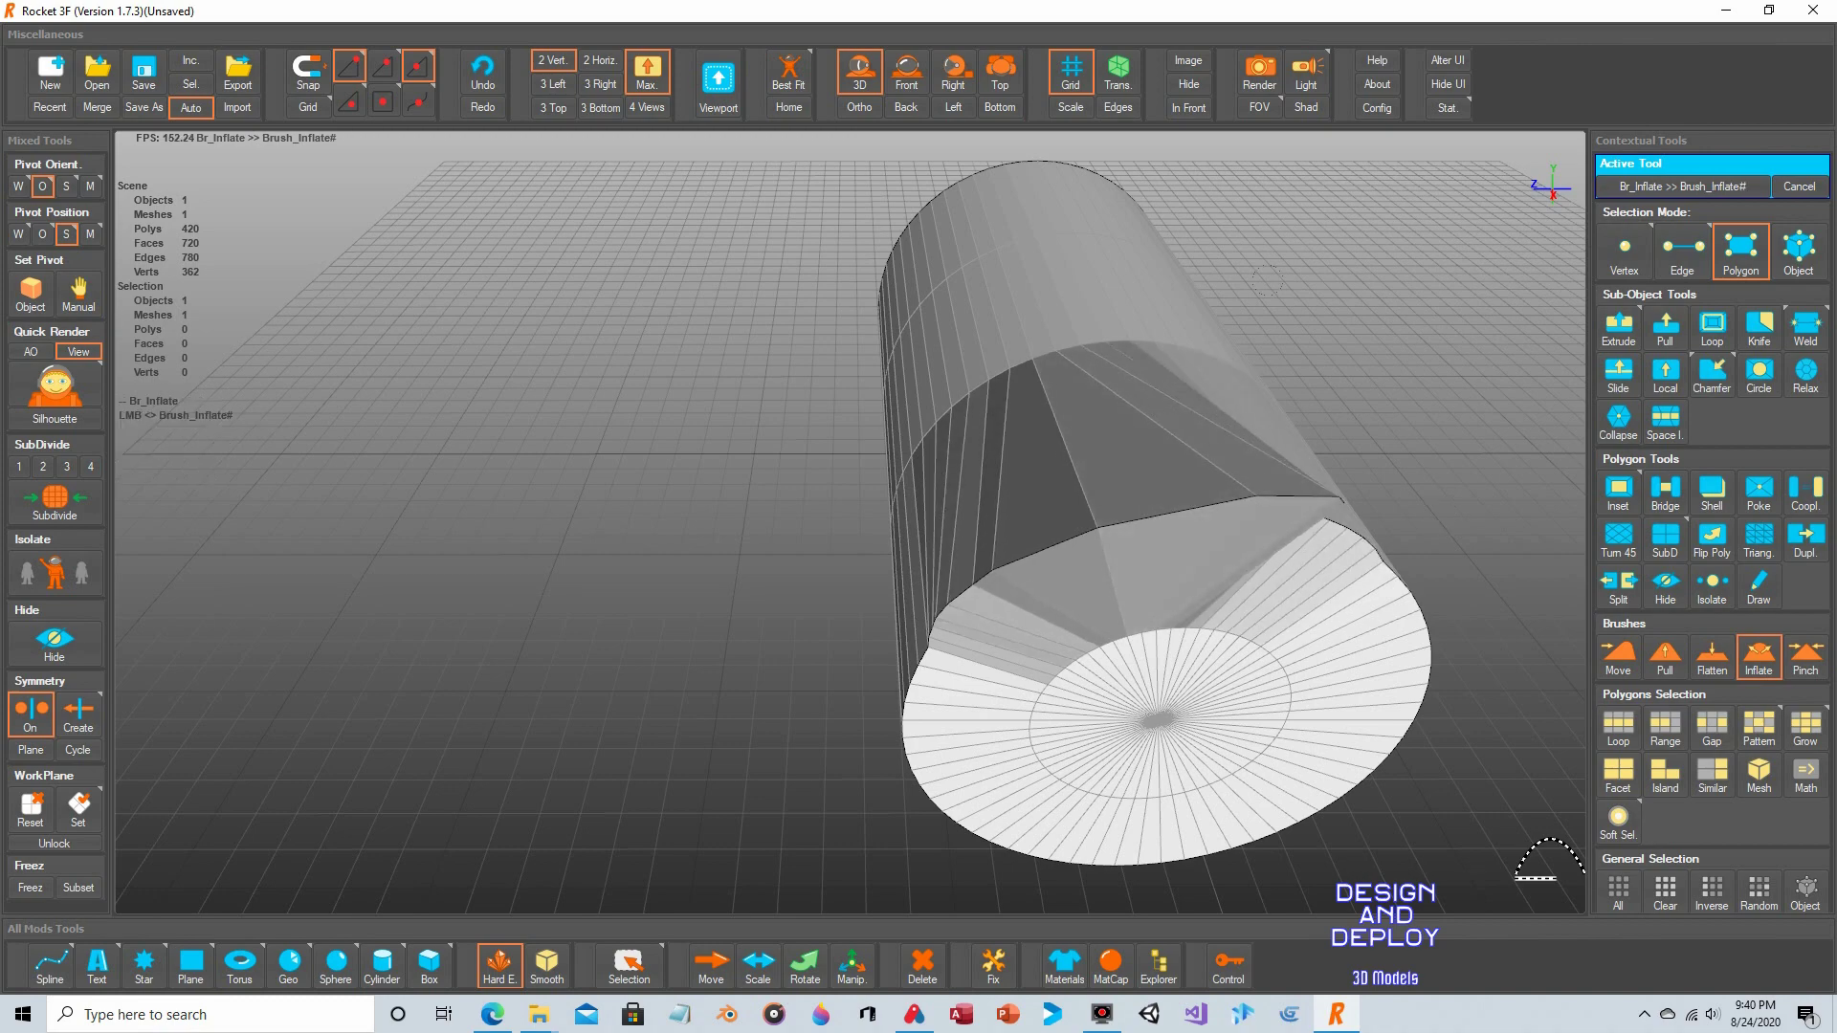
{"action": "key", "text": "ctrl"}
{"action": "key", "text": "ctrl+z"}
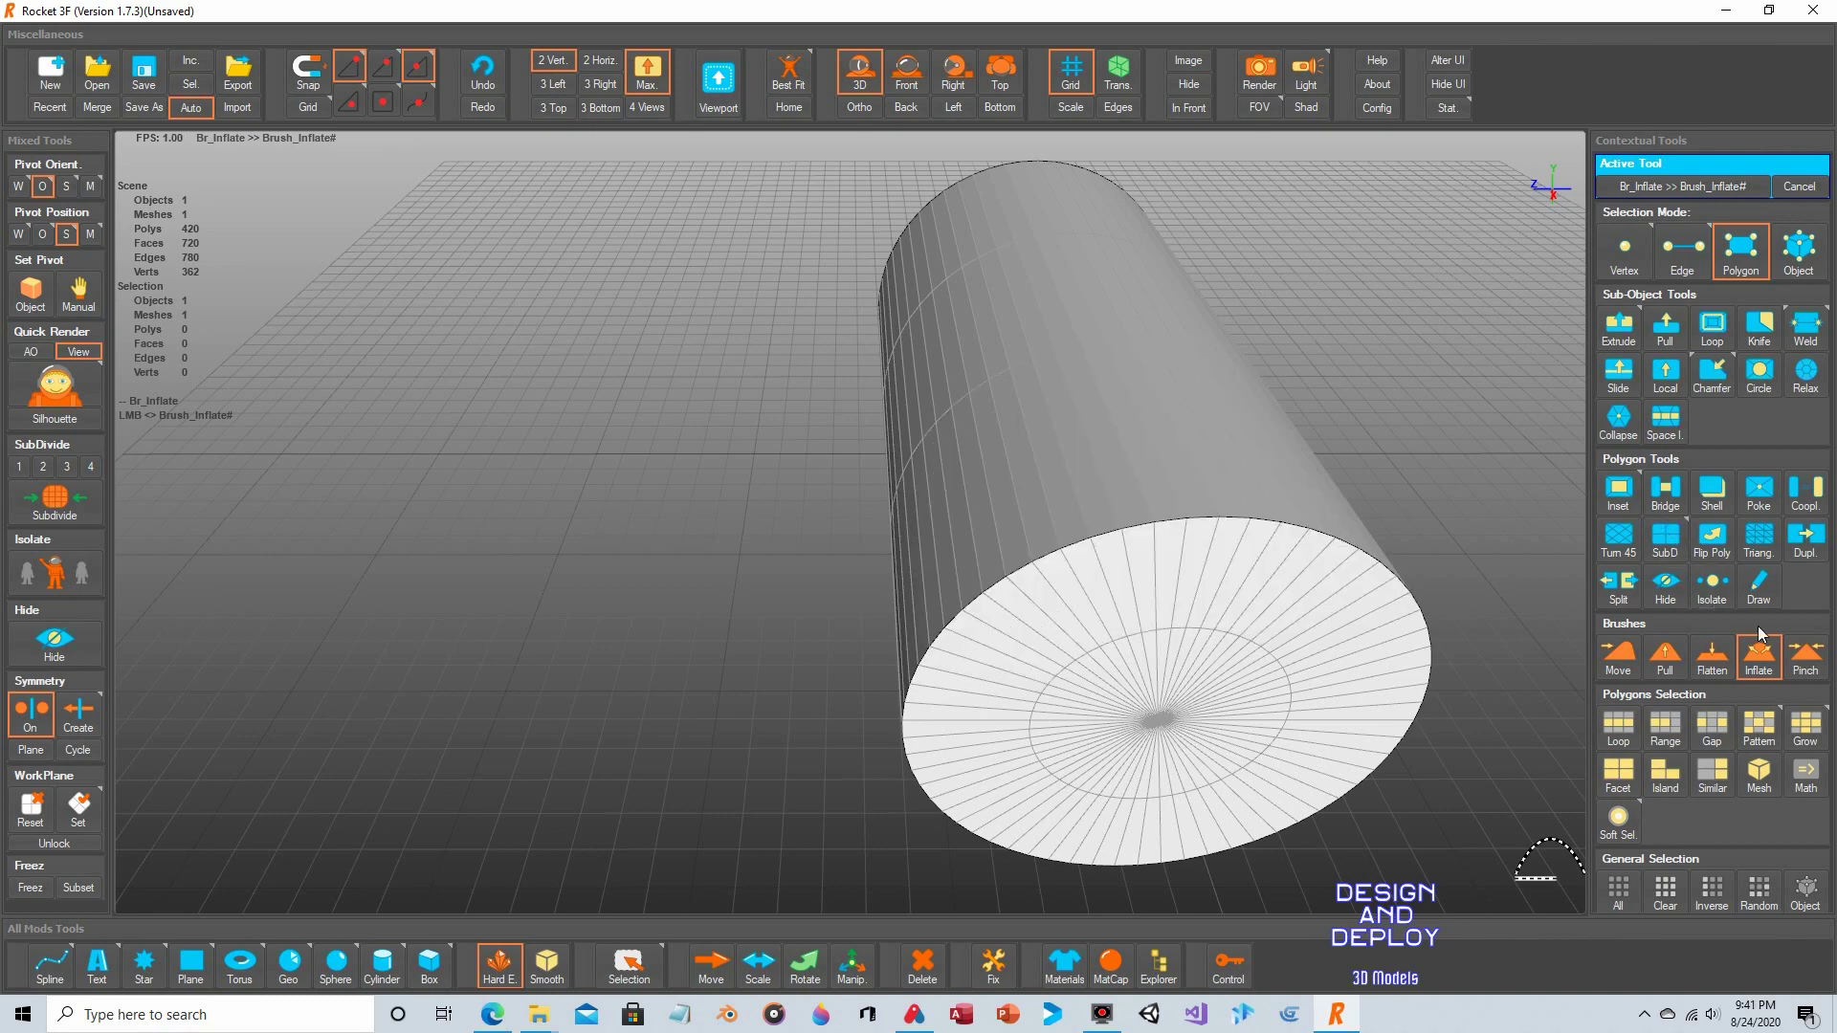
{"action": "left_click", "coordinate": [1806, 658]}
{"action": "mouse_move", "coordinate": [1160, 717]}
{"action": "left_mouse_down"}
{"action": "mouse_move", "coordinate": [1168, 492]}
{"action": "mouse_move", "coordinate": [1215, 460]}
{"action": "mouse_move", "coordinate": [1244, 498]}
{"action": "left_mouse_up"}
{"action": "left_click_drag", "start_coordinate": [1182, 574], "coordinate": [1133, 458]}
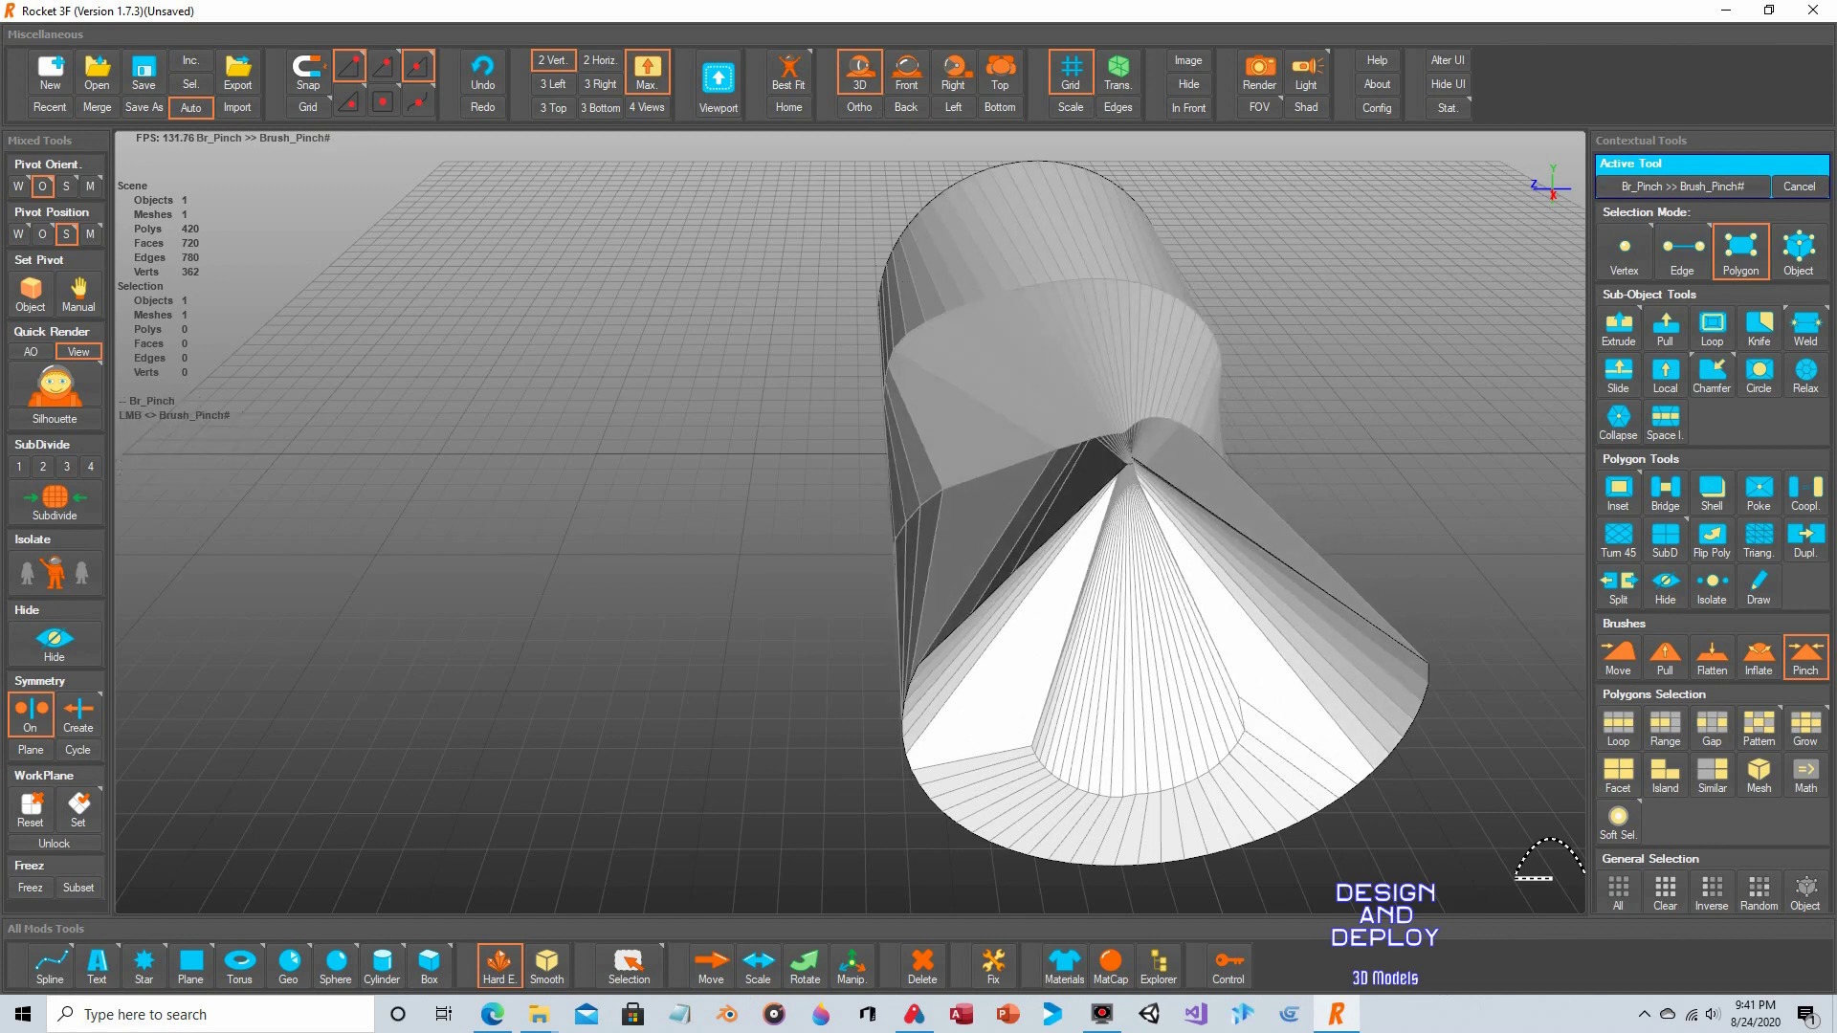
{"action": "key", "text": "ctrl+z"}
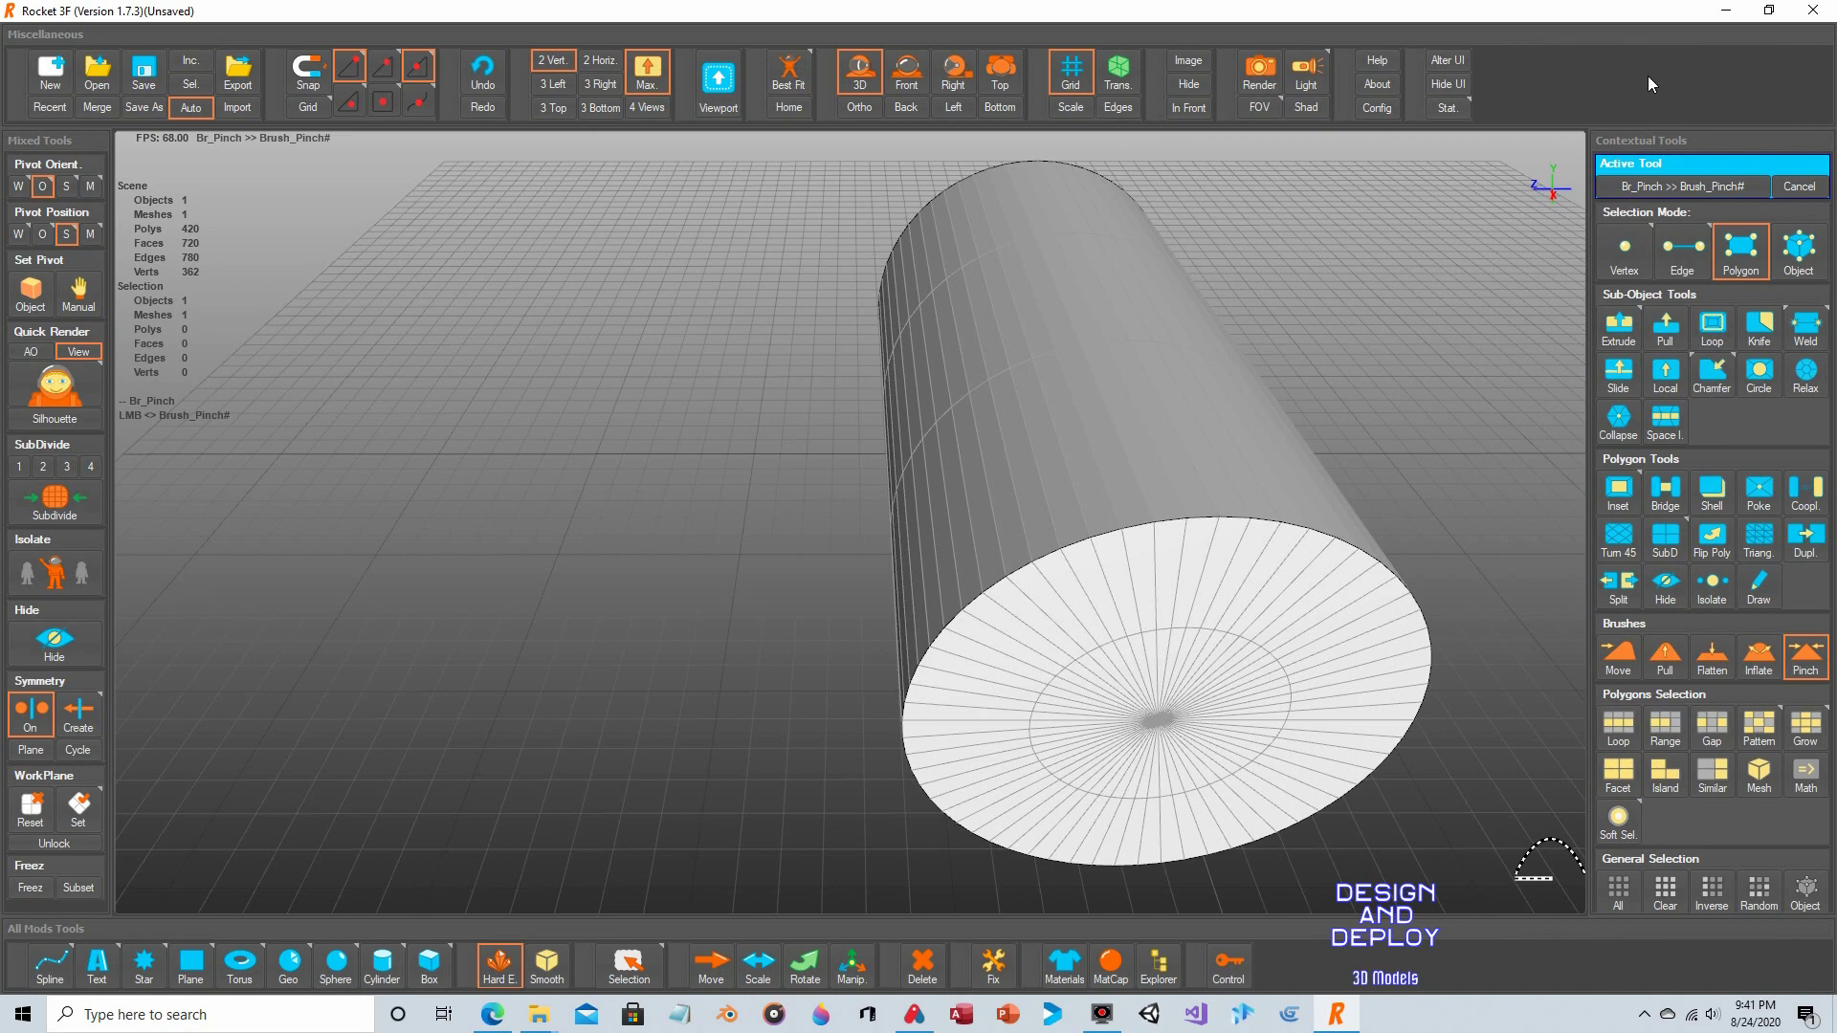
Apply the Red material from the Material Library to the whole cylinder.
{"action": "left_click", "coordinate": [1060, 984]}
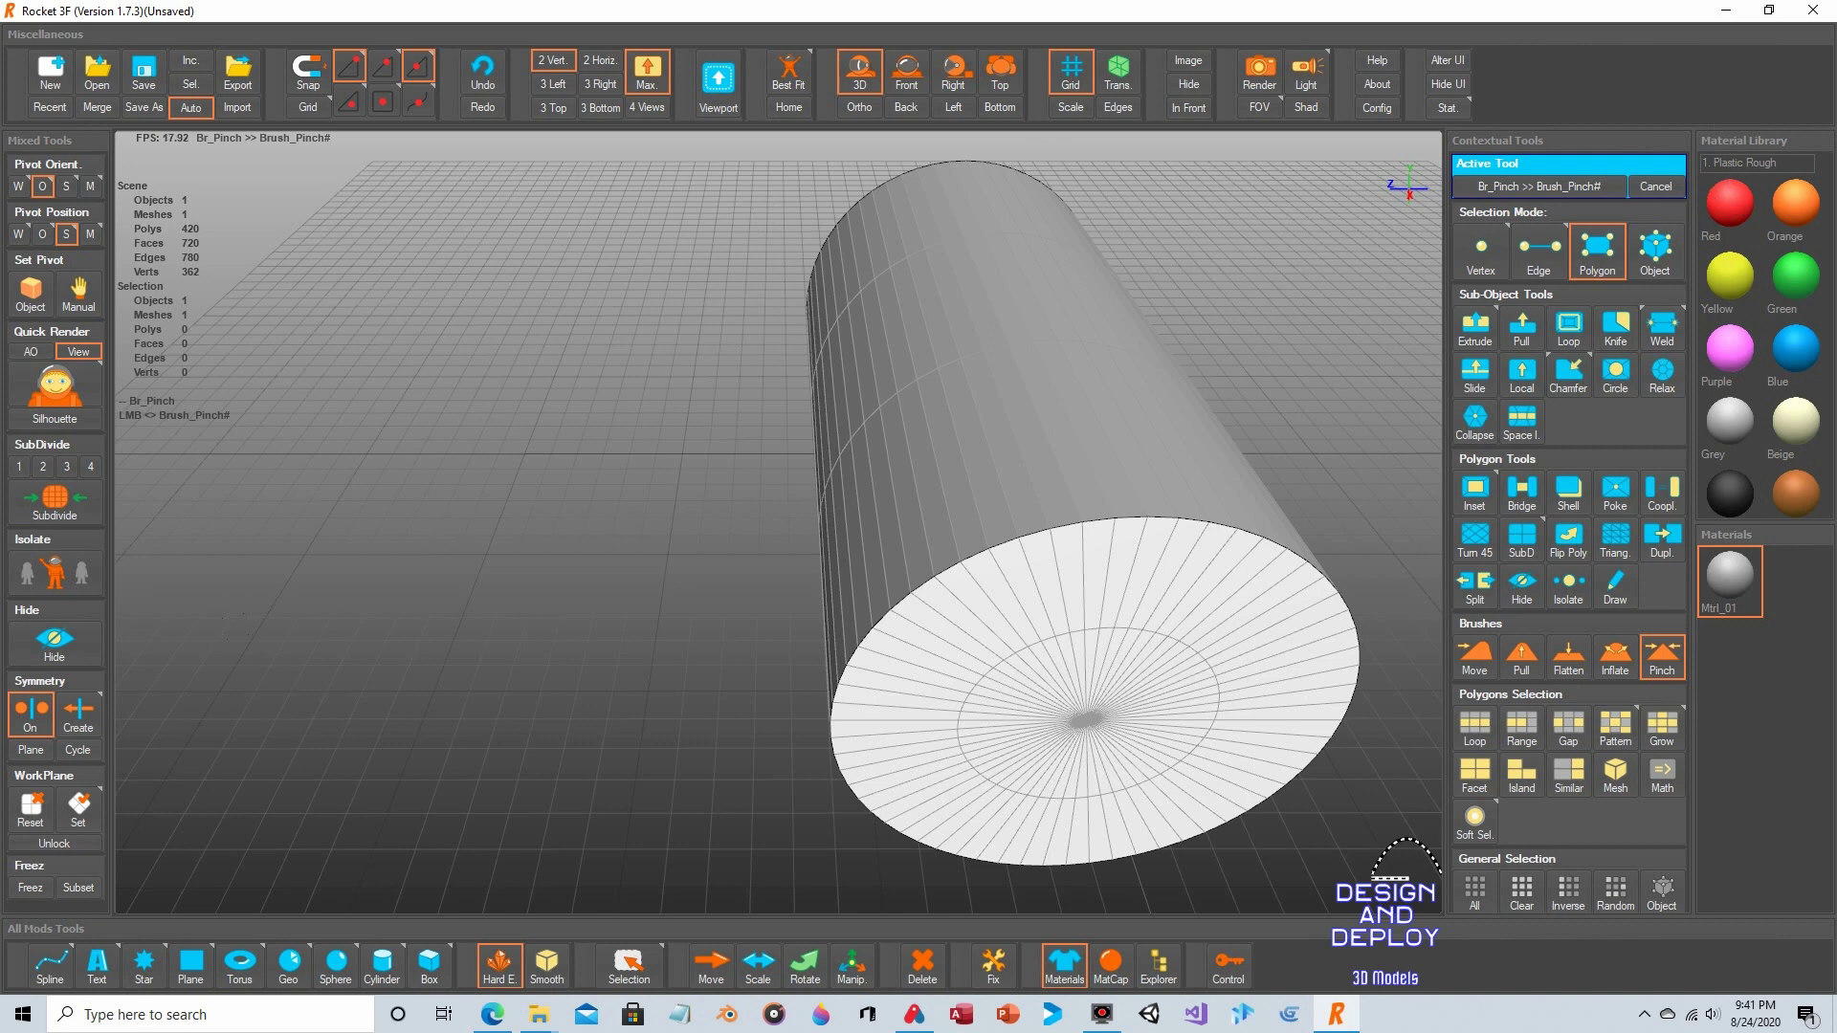
{"action": "left_click", "coordinate": [629, 962]}
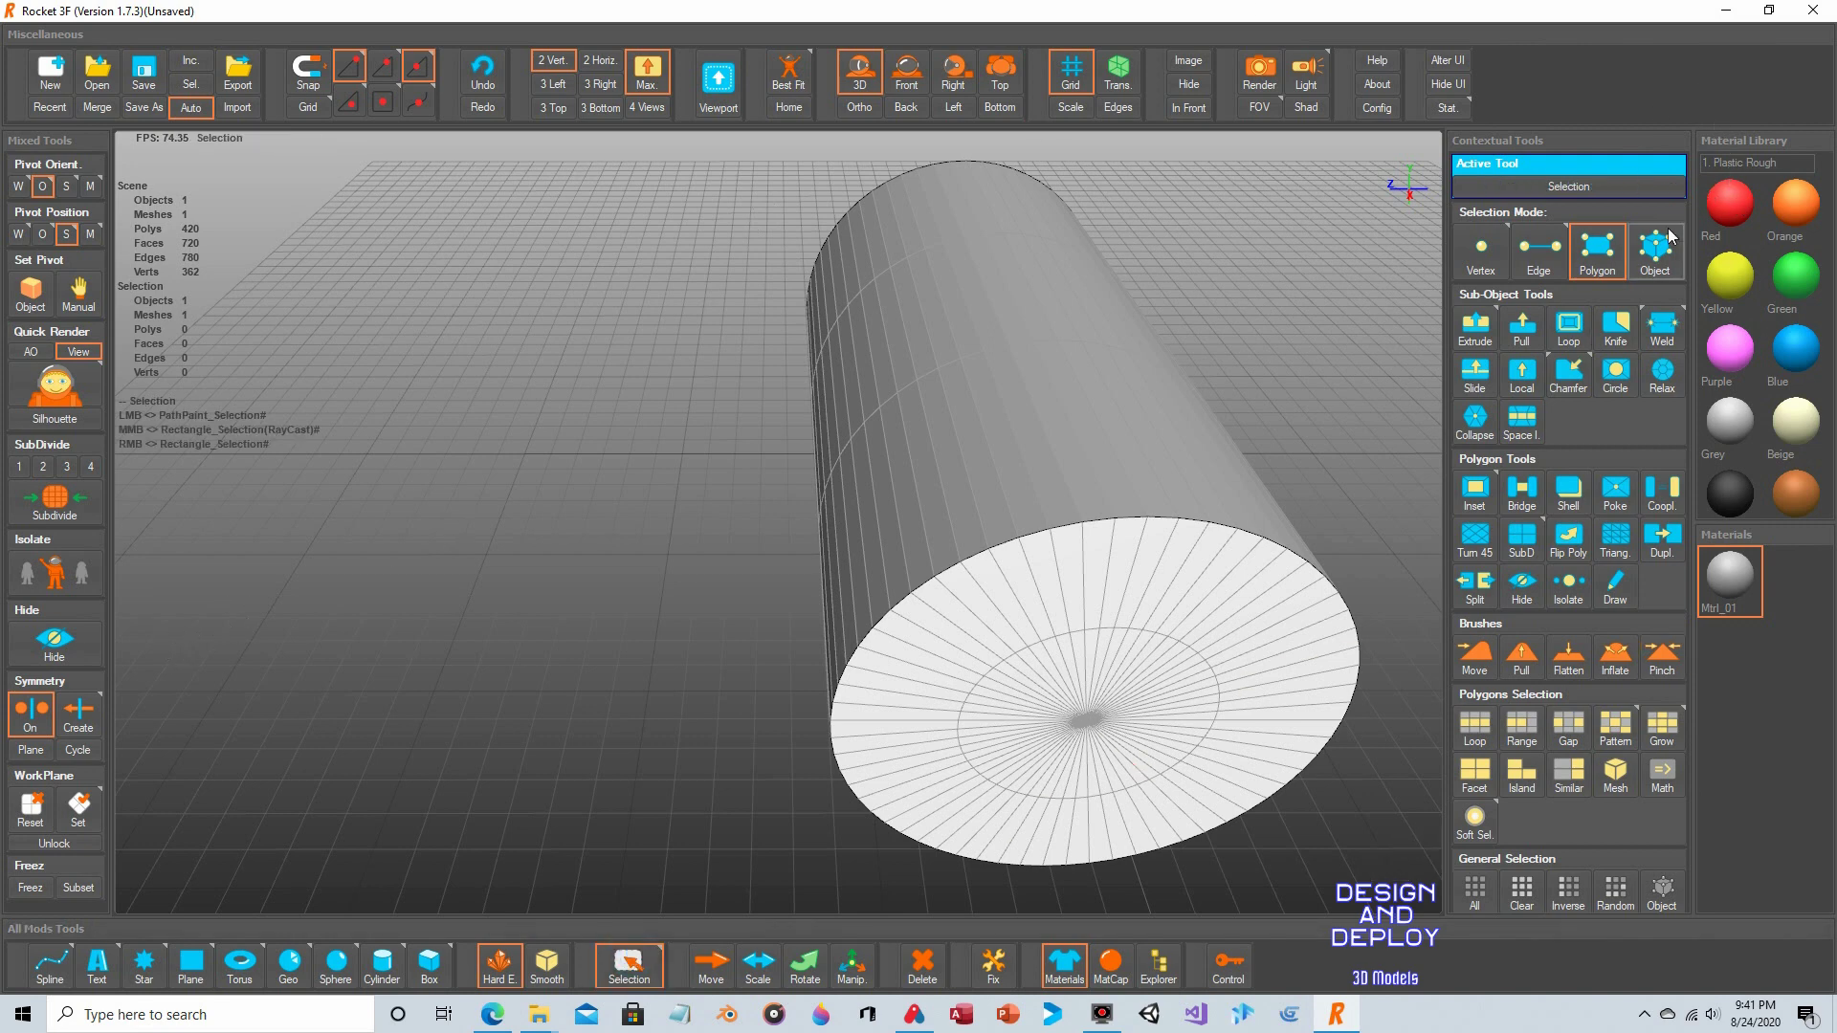
{"action": "left_click", "coordinate": [1062, 307]}
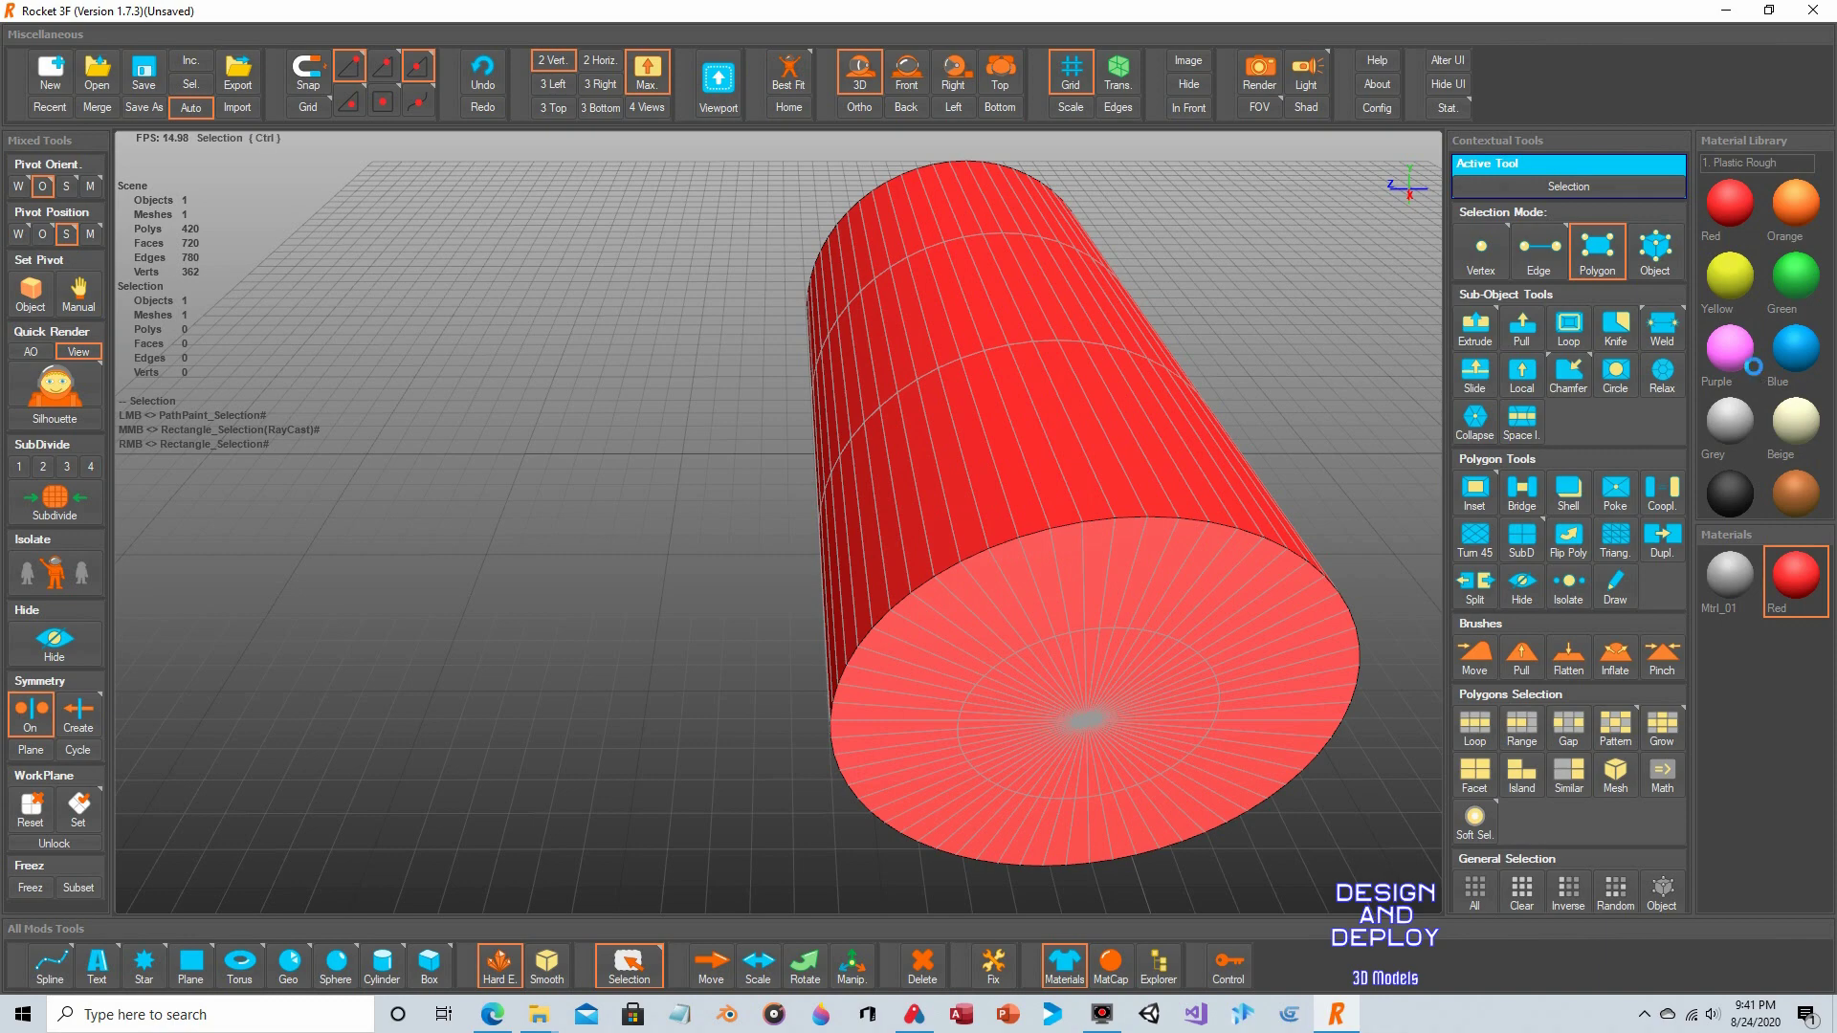
Undo the red colour and give one side face strip the Orange material.
{"action": "key", "text": "ctrl+z"}
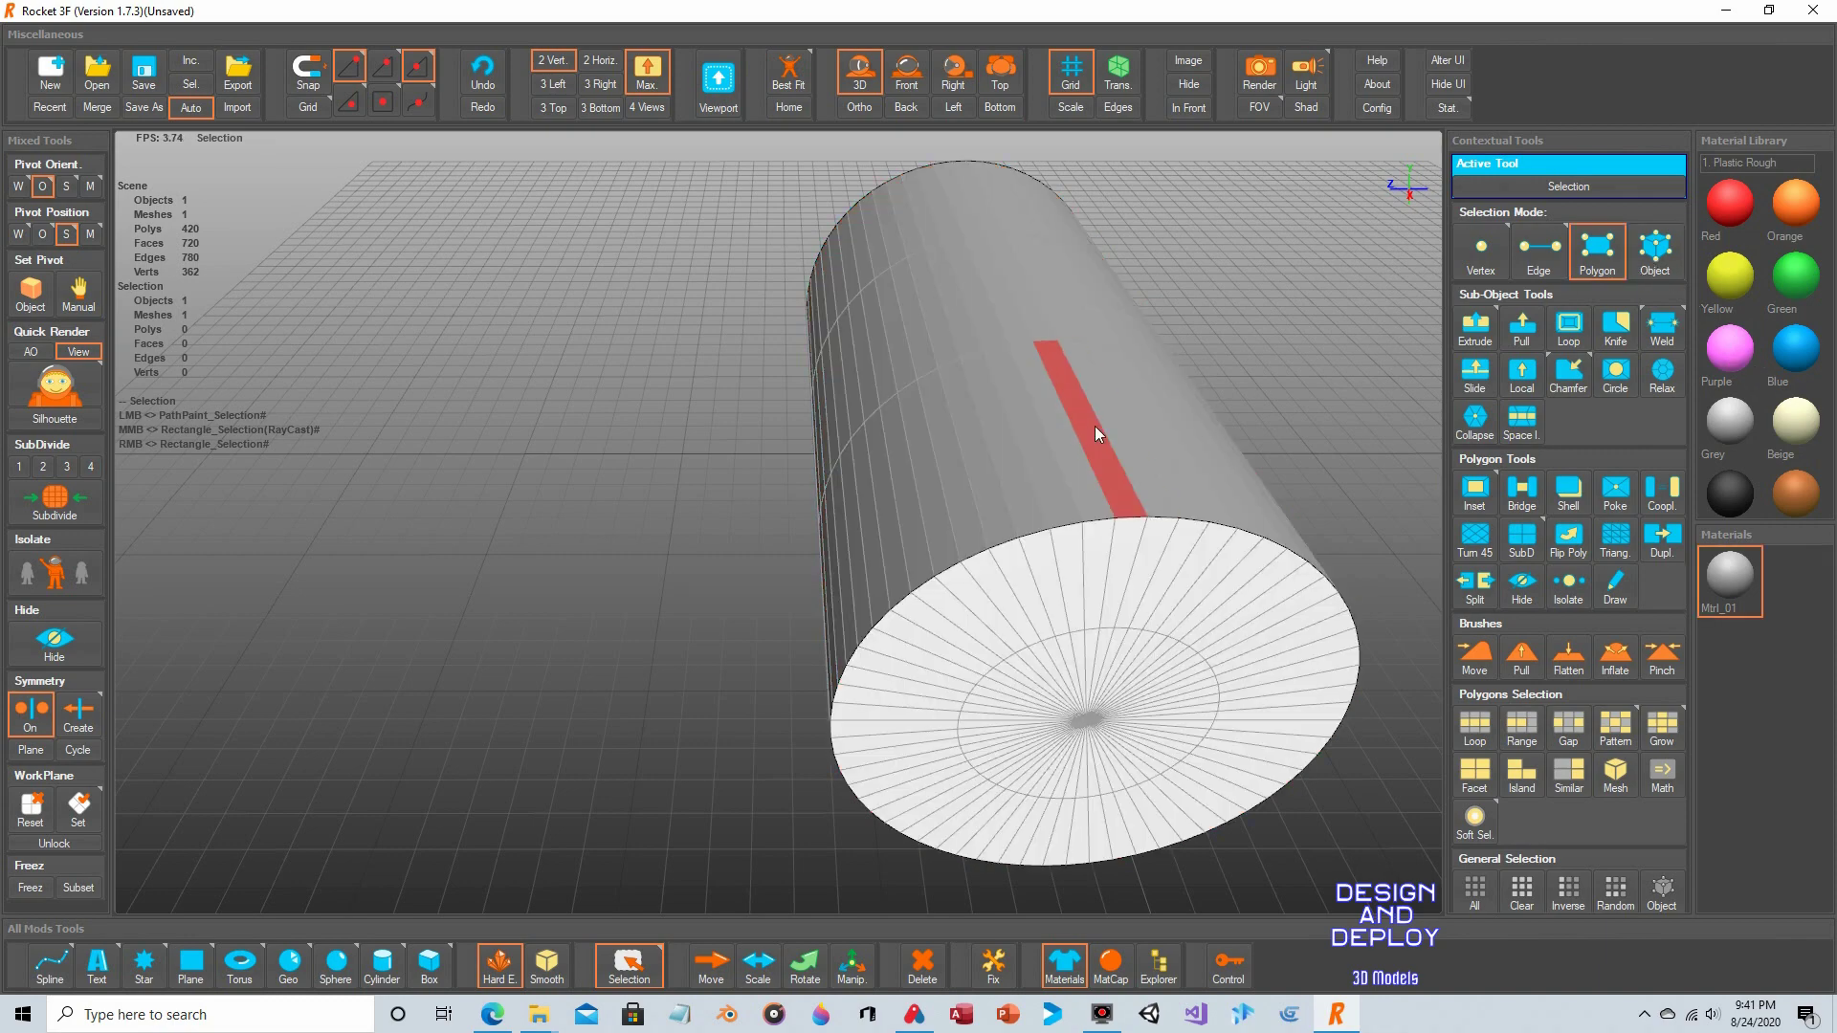
{"action": "left_click", "coordinate": [1059, 421]}
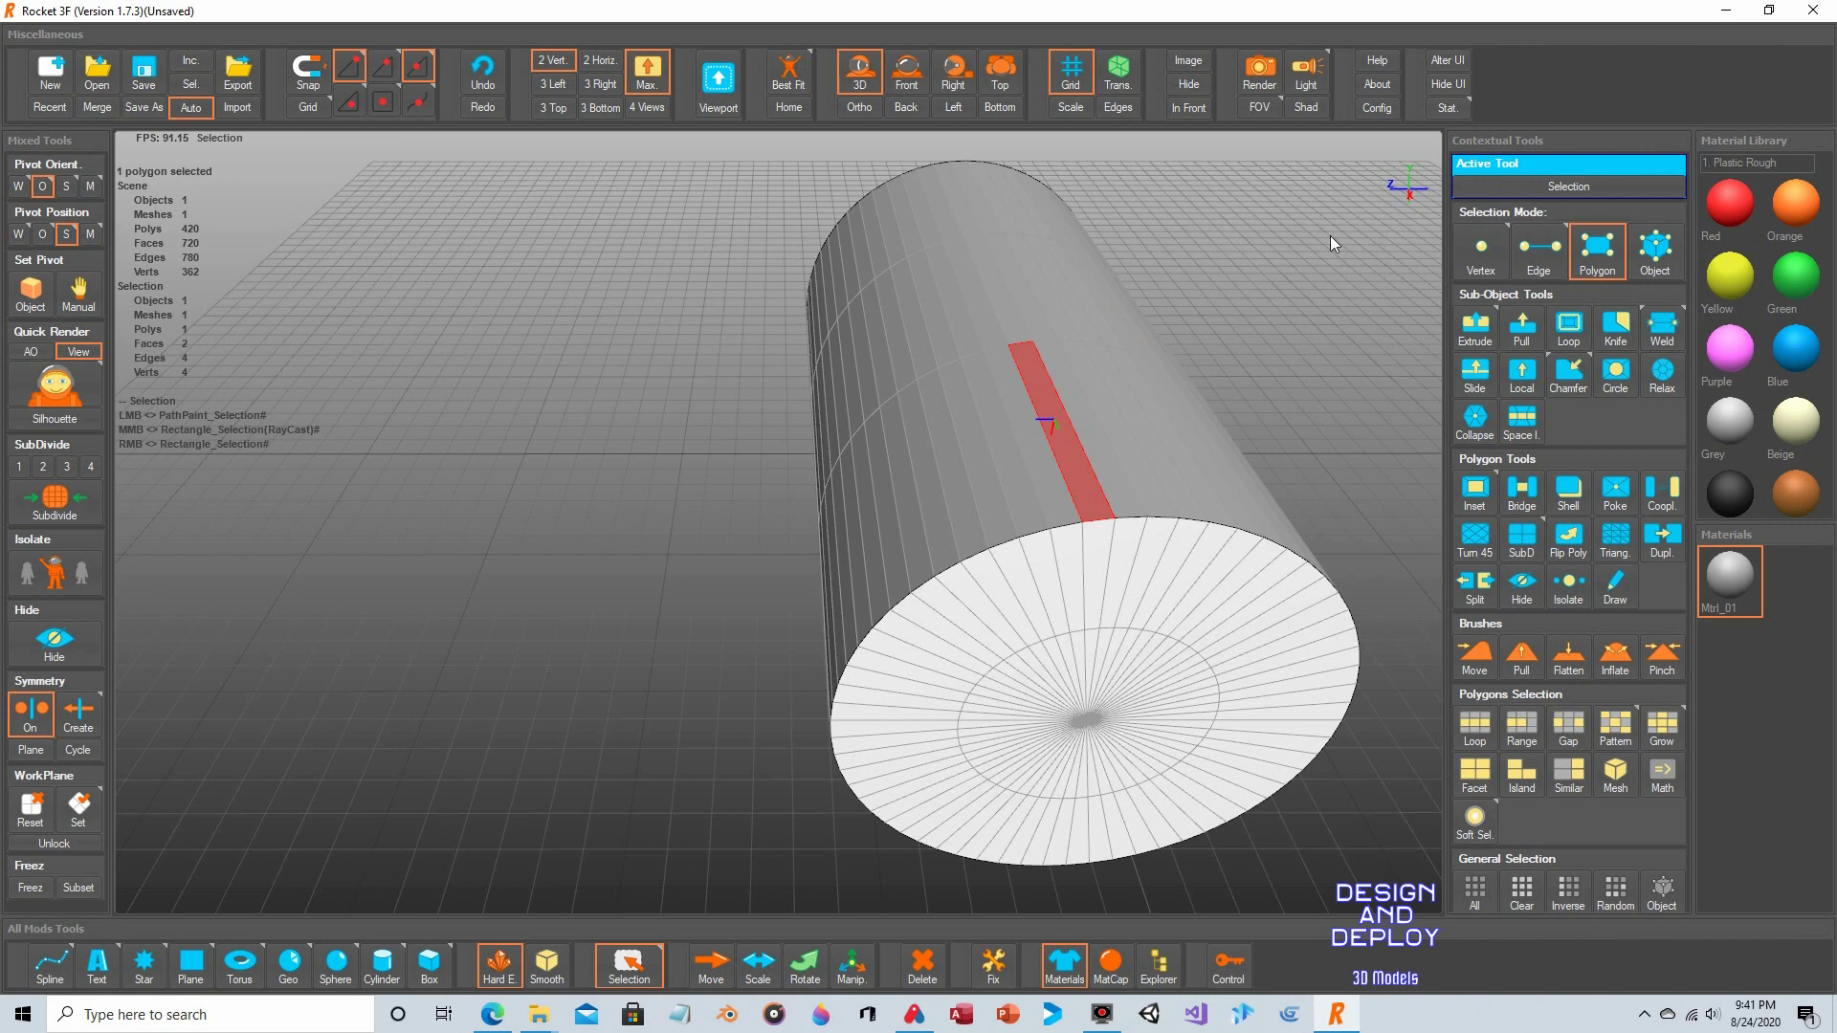
{"action": "left_click_drag", "start_coordinate": [1789, 197], "coordinate": [1037, 394]}
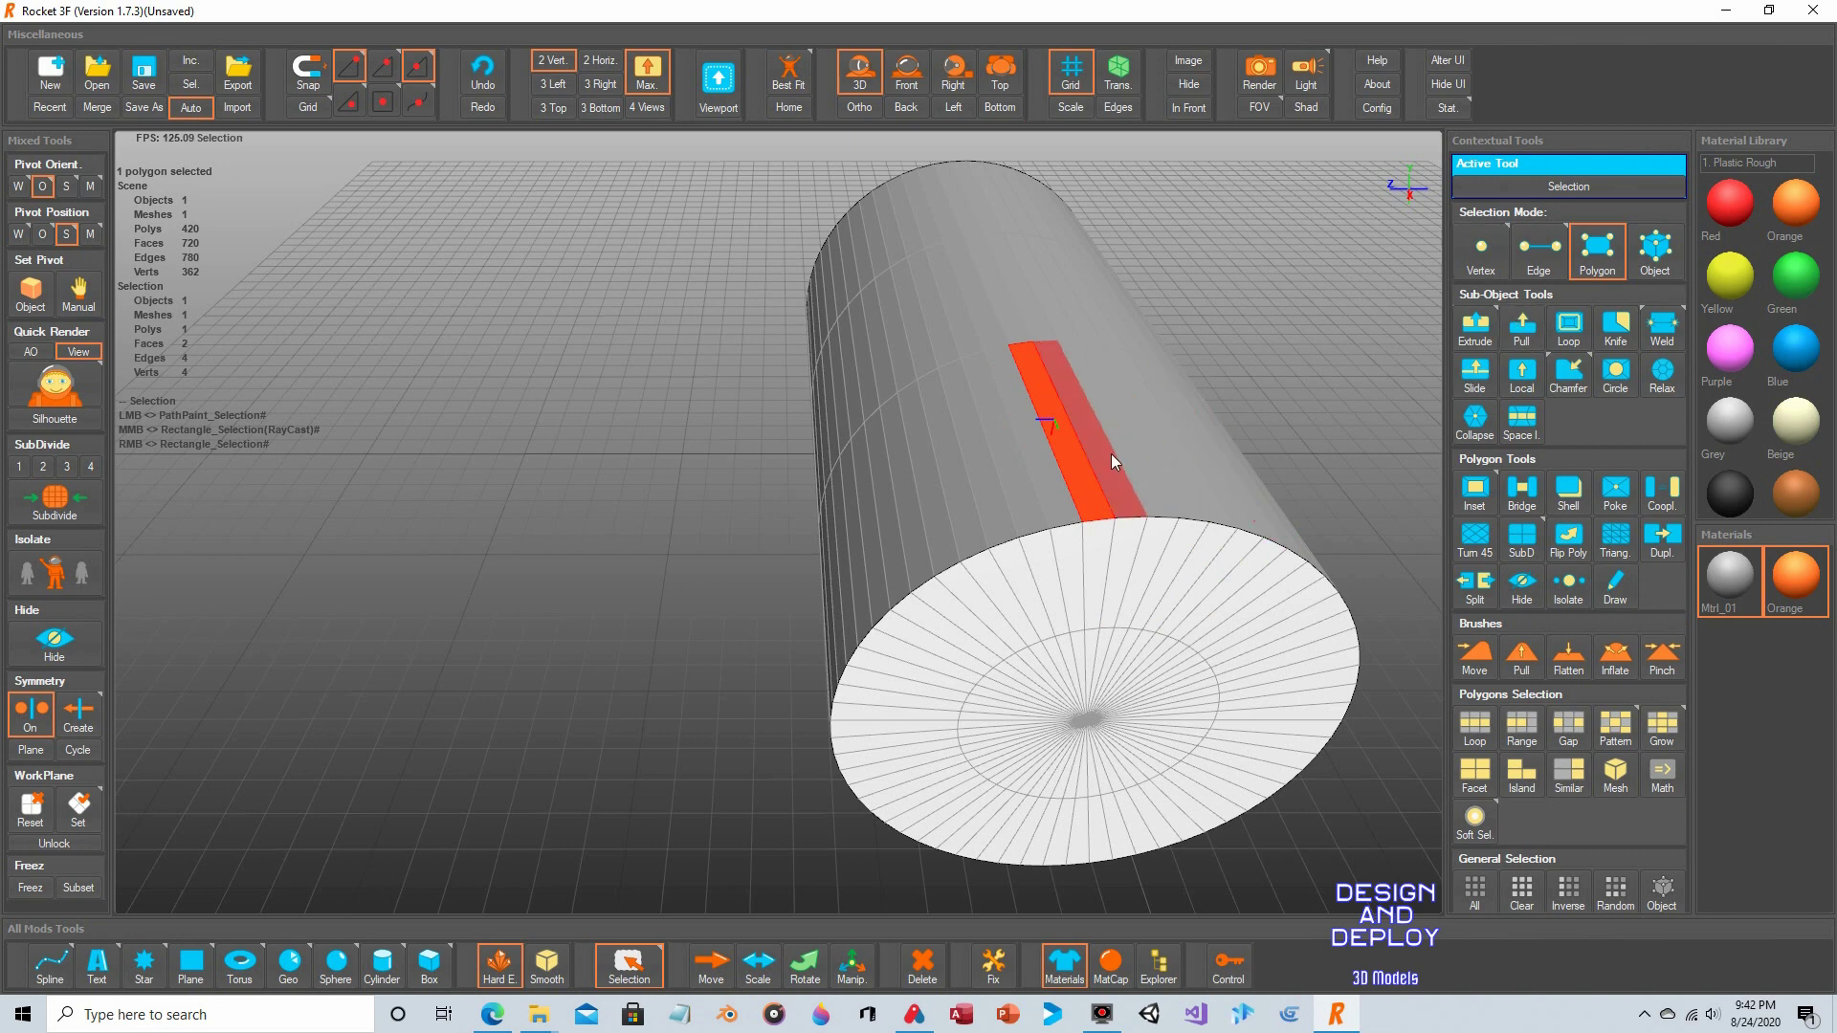
Colour the six neighbouring side faces Beige and clear the selection.
{"action": "left_click_drag", "start_coordinate": [1110, 456], "coordinate": [1351, 501]}
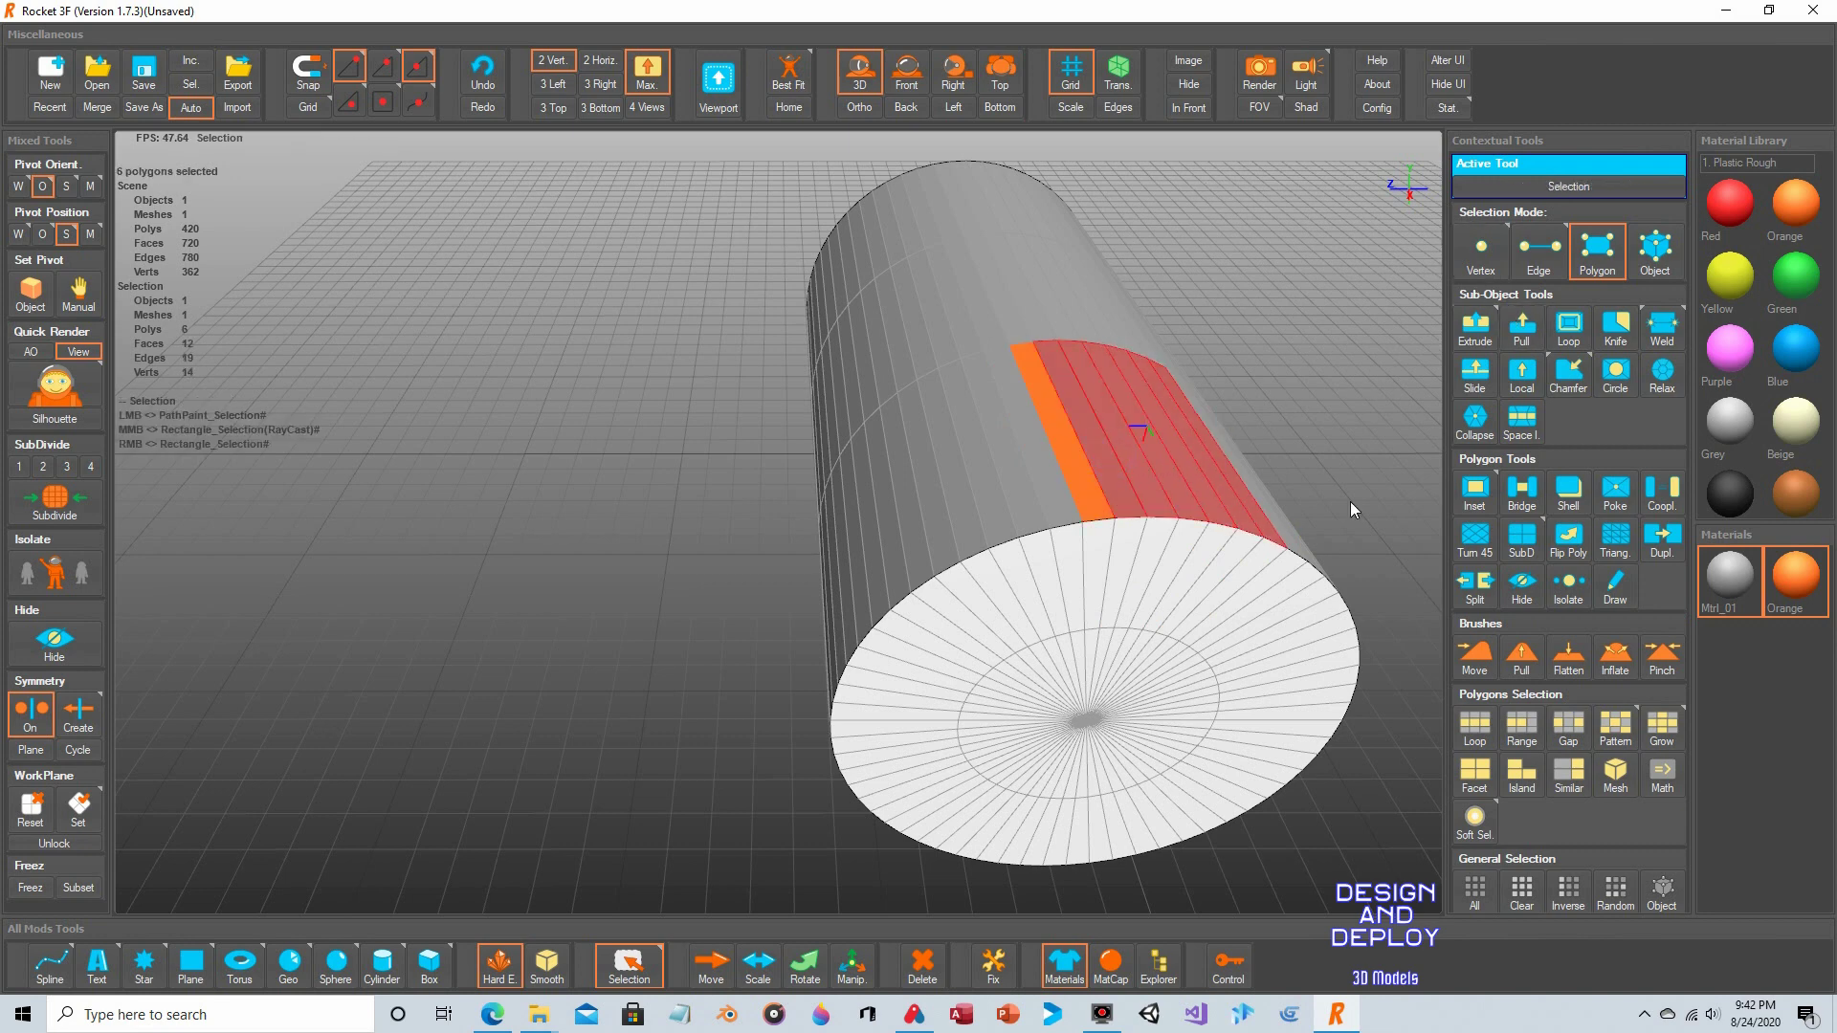
{"action": "left_click_drag", "start_coordinate": [1799, 421], "coordinate": [1158, 440]}
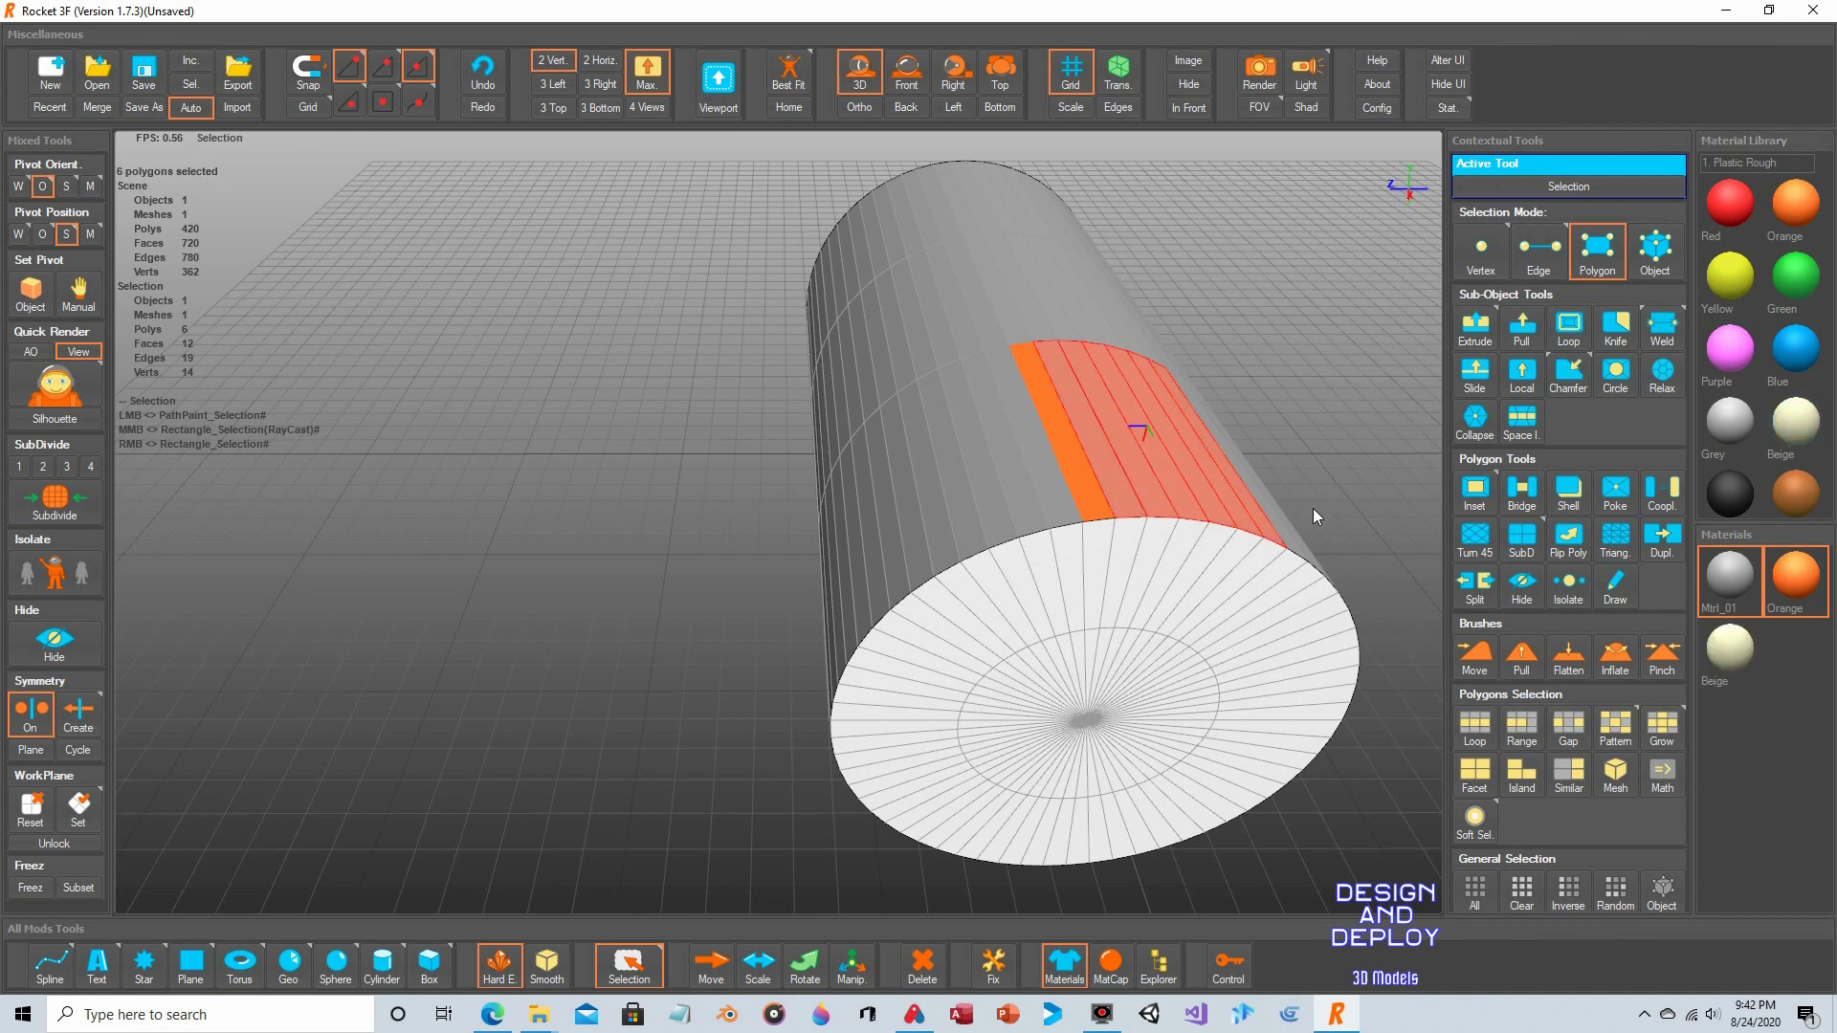
{"action": "left_click", "coordinate": [1338, 390]}
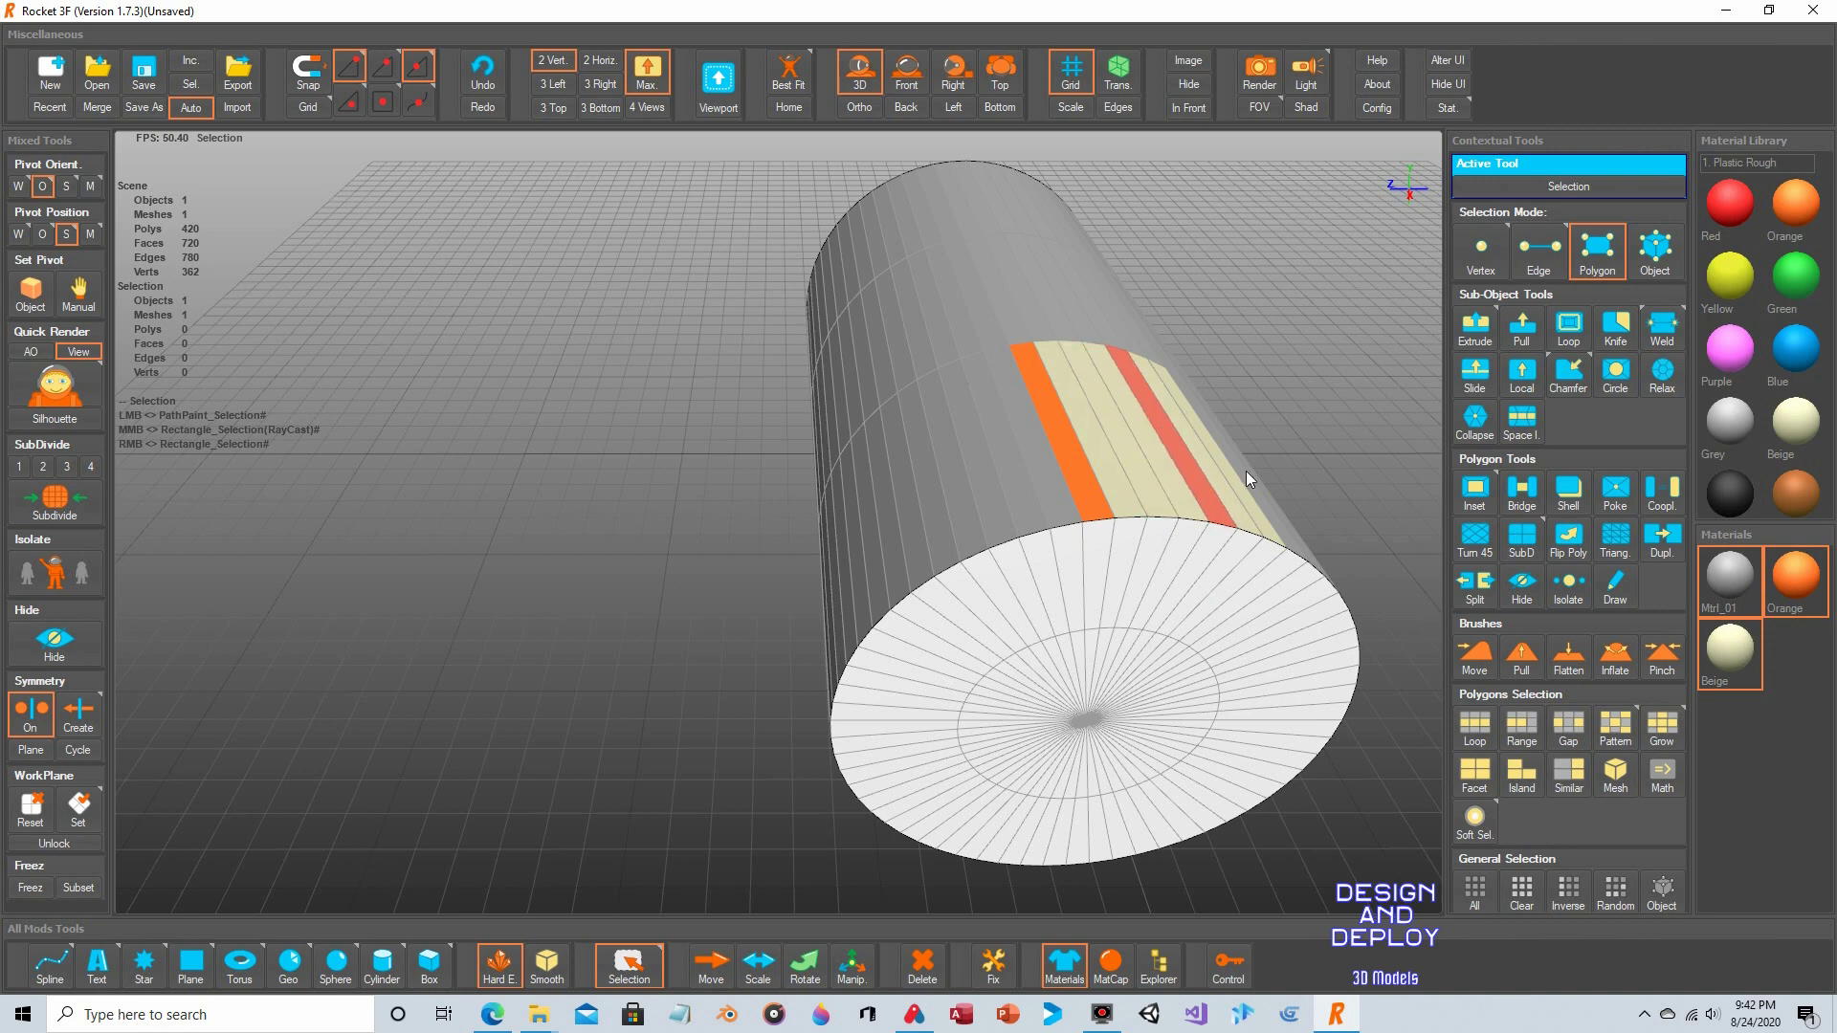
Create material Mtrl 01, browse for a texture in Material Edit, then close it.
{"action": "double_click", "coordinate": [1804, 659]}
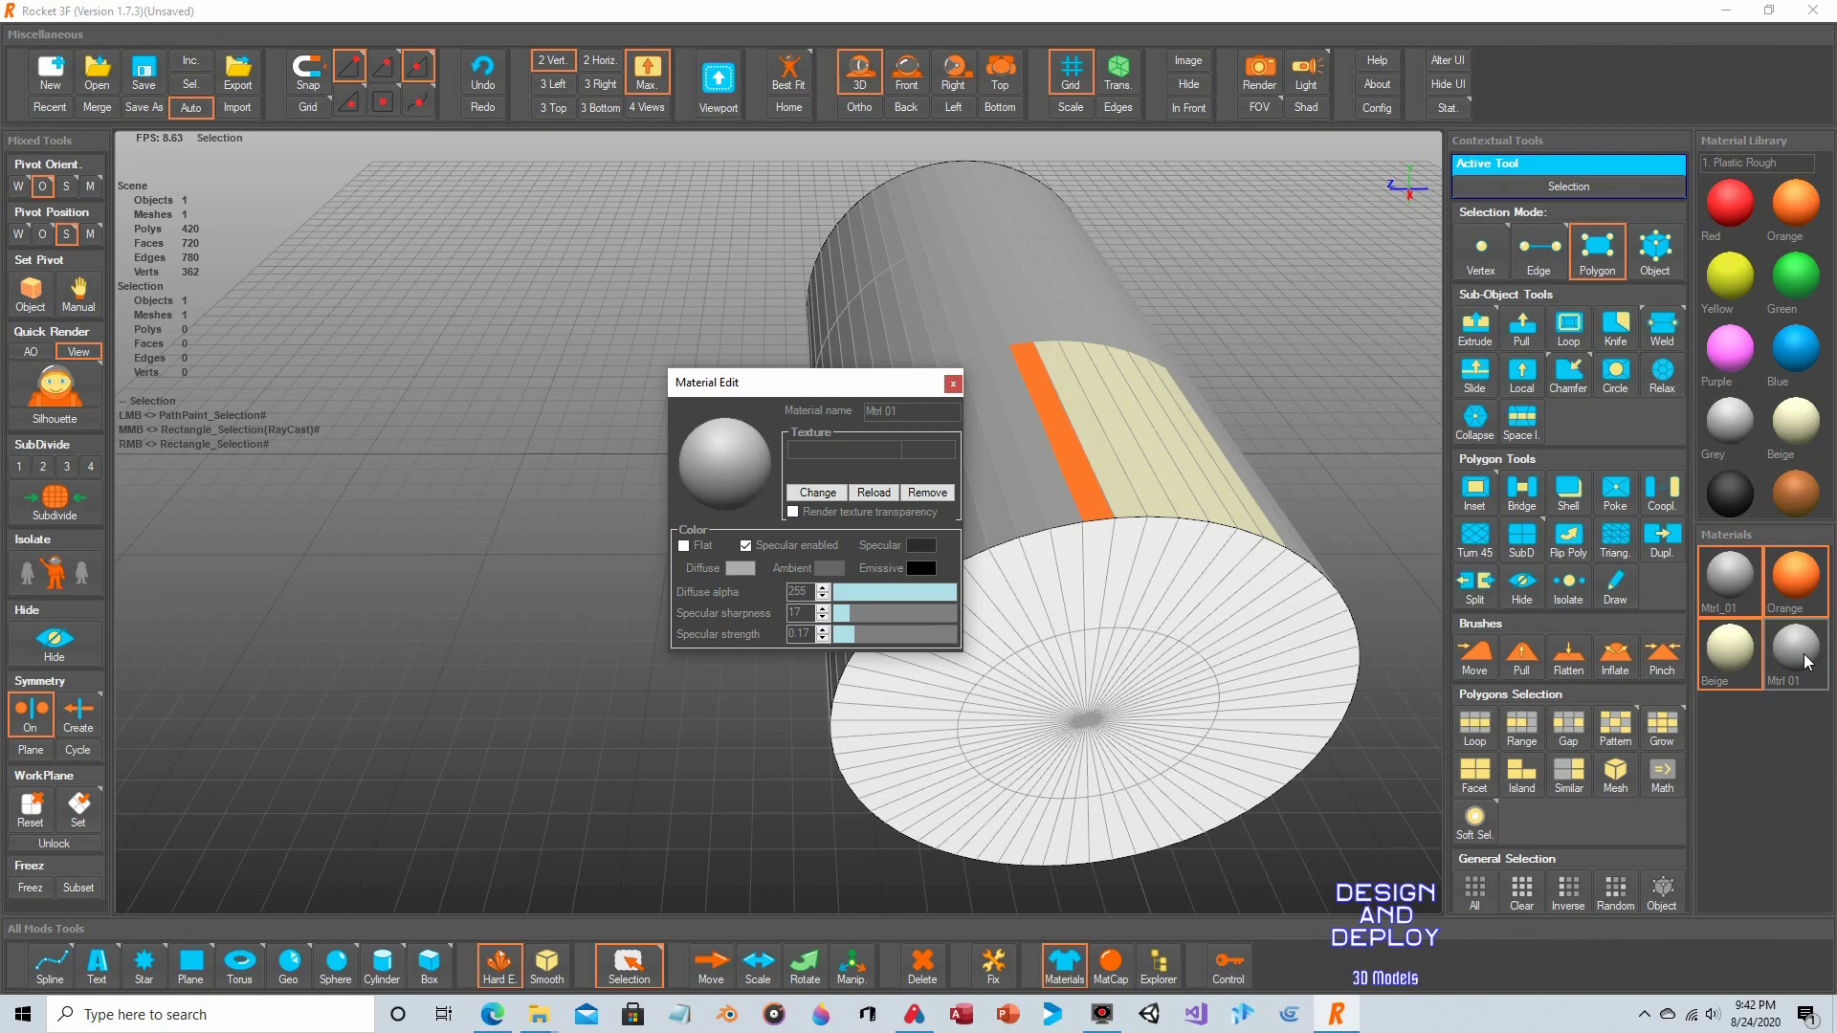
{"action": "left_click", "coordinate": [818, 492]}
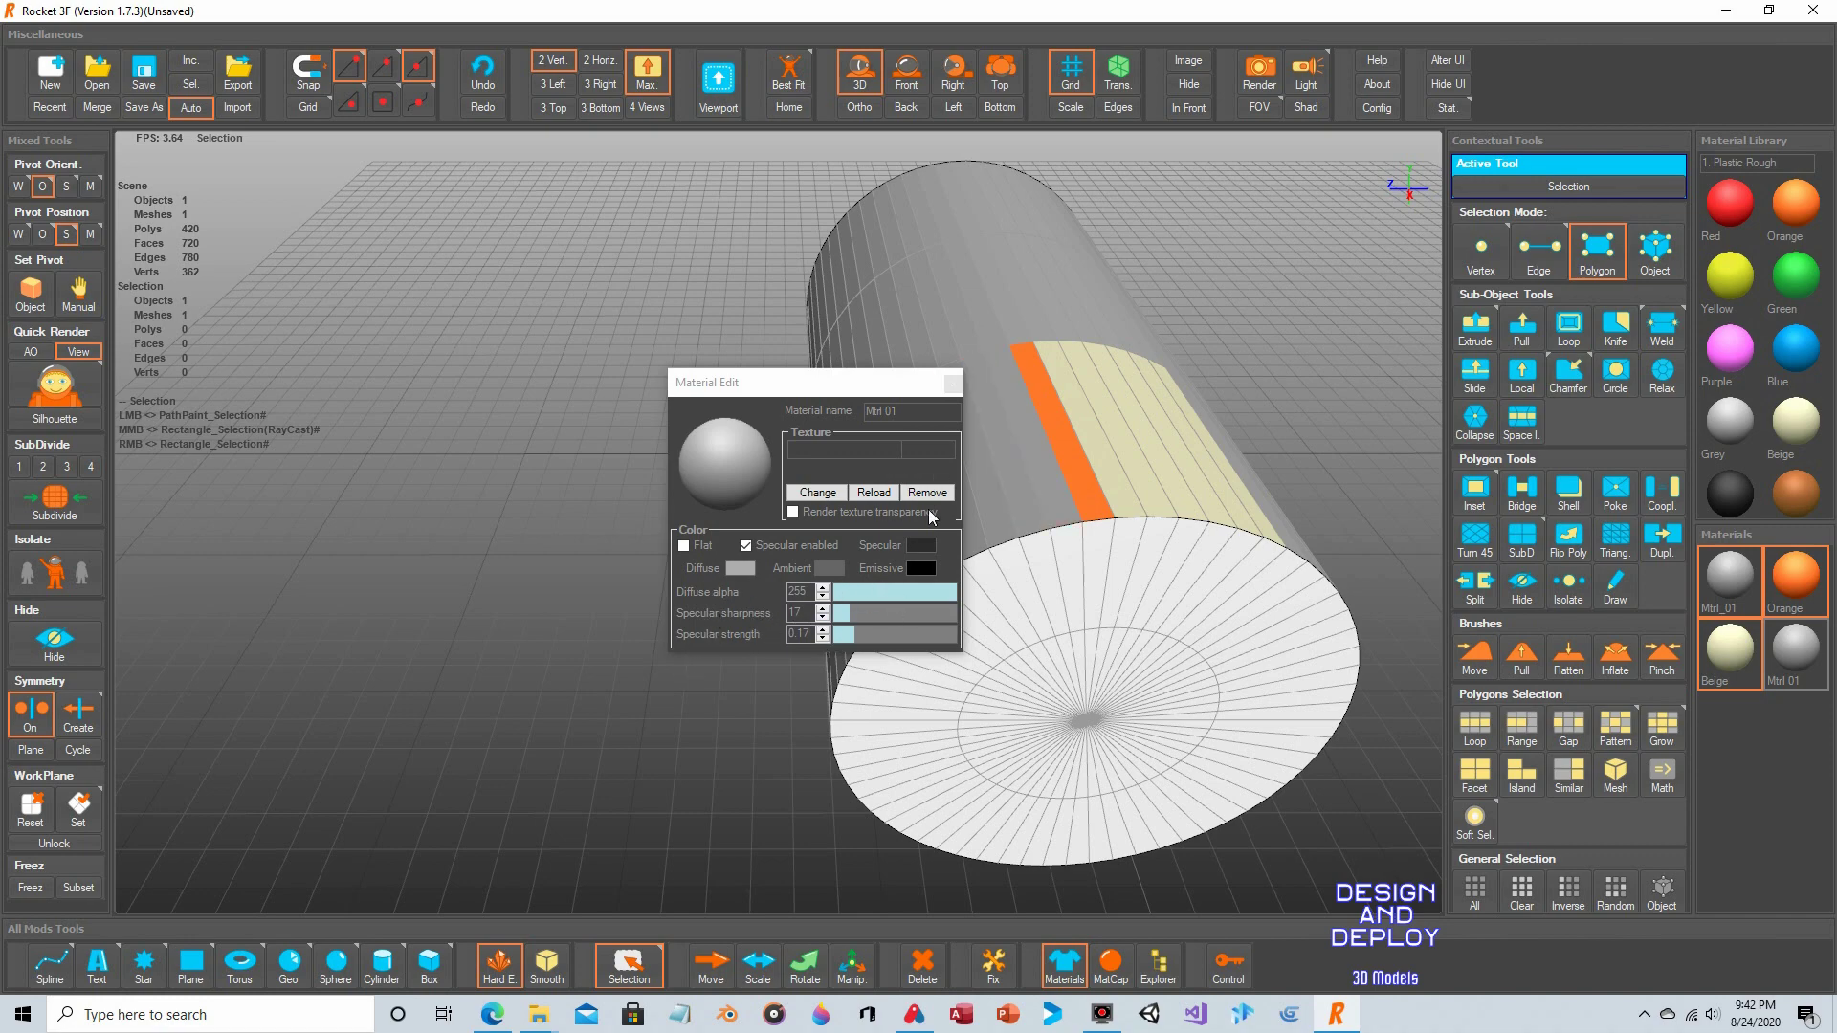
{"action": "left_click", "coordinate": [953, 386]}
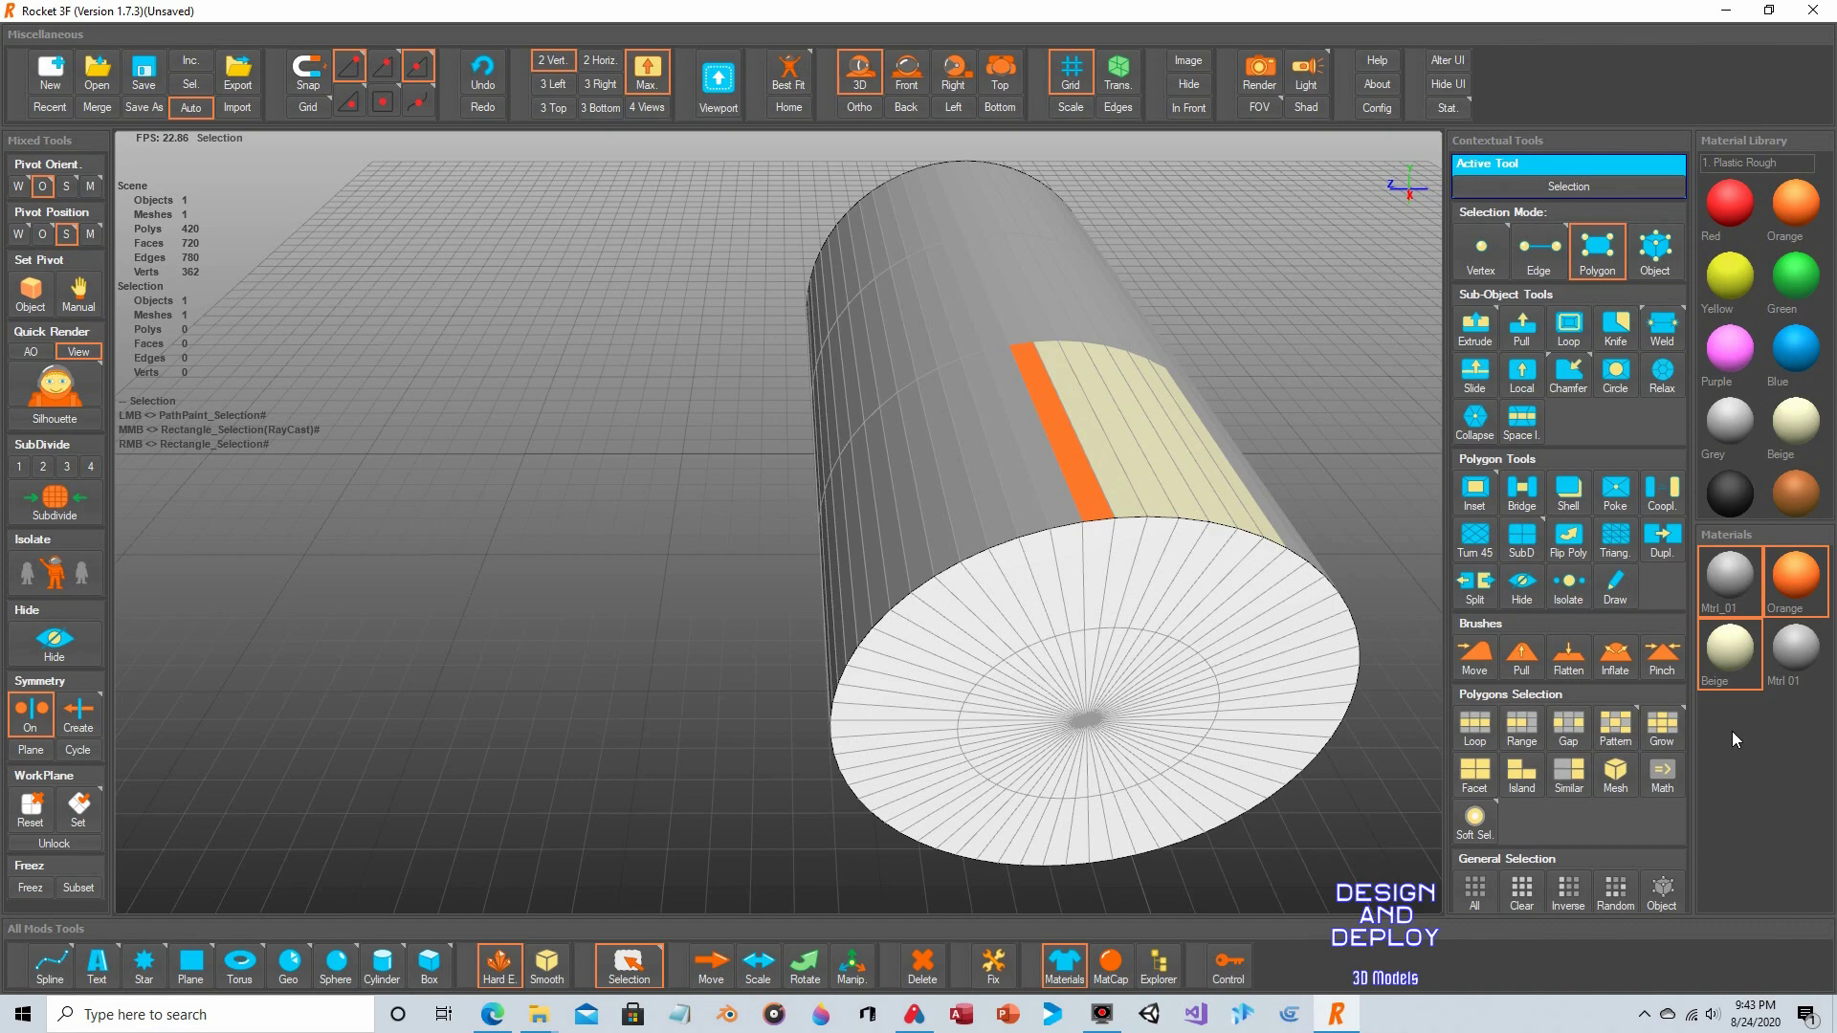
Preview the chrome and blue matcaps on the cylinder, then turn the matcap off.
{"action": "left_click", "coordinate": [1110, 964]}
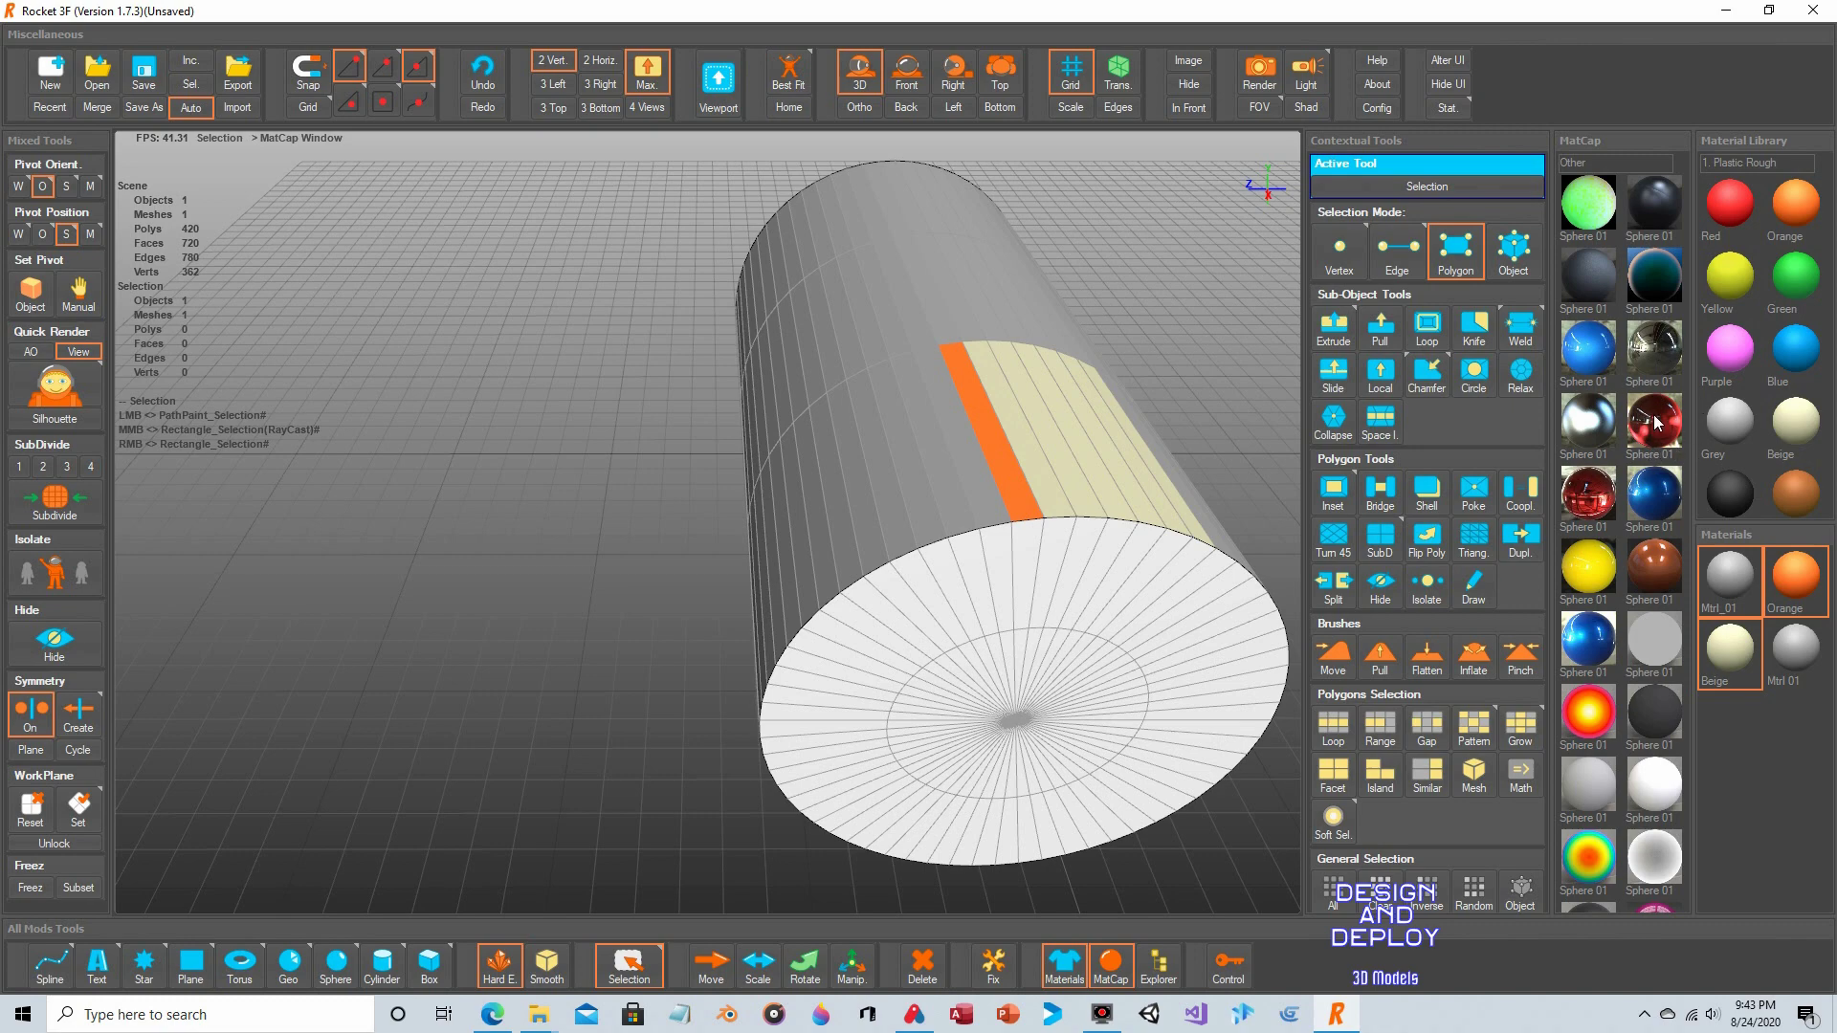
{"action": "left_click", "coordinate": [1655, 359]}
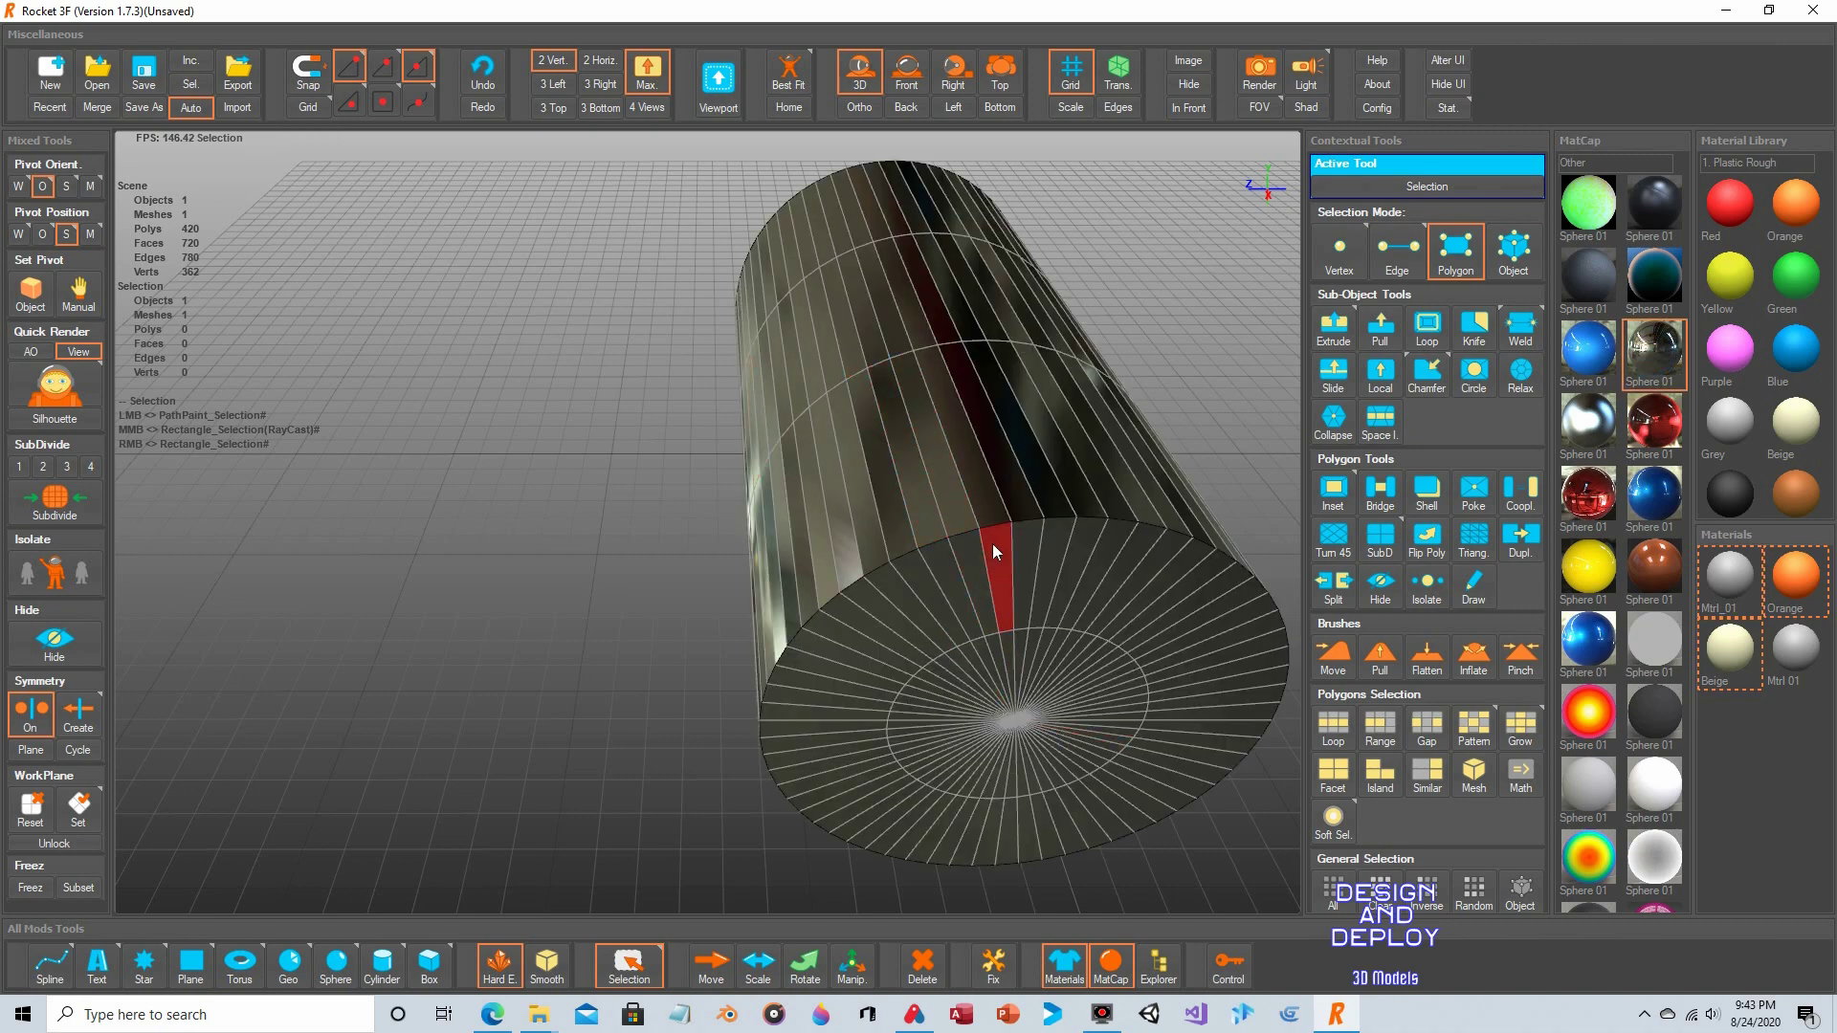
{"action": "left_click", "coordinate": [1658, 500]}
{"action": "left_click", "coordinate": [1598, 431]}
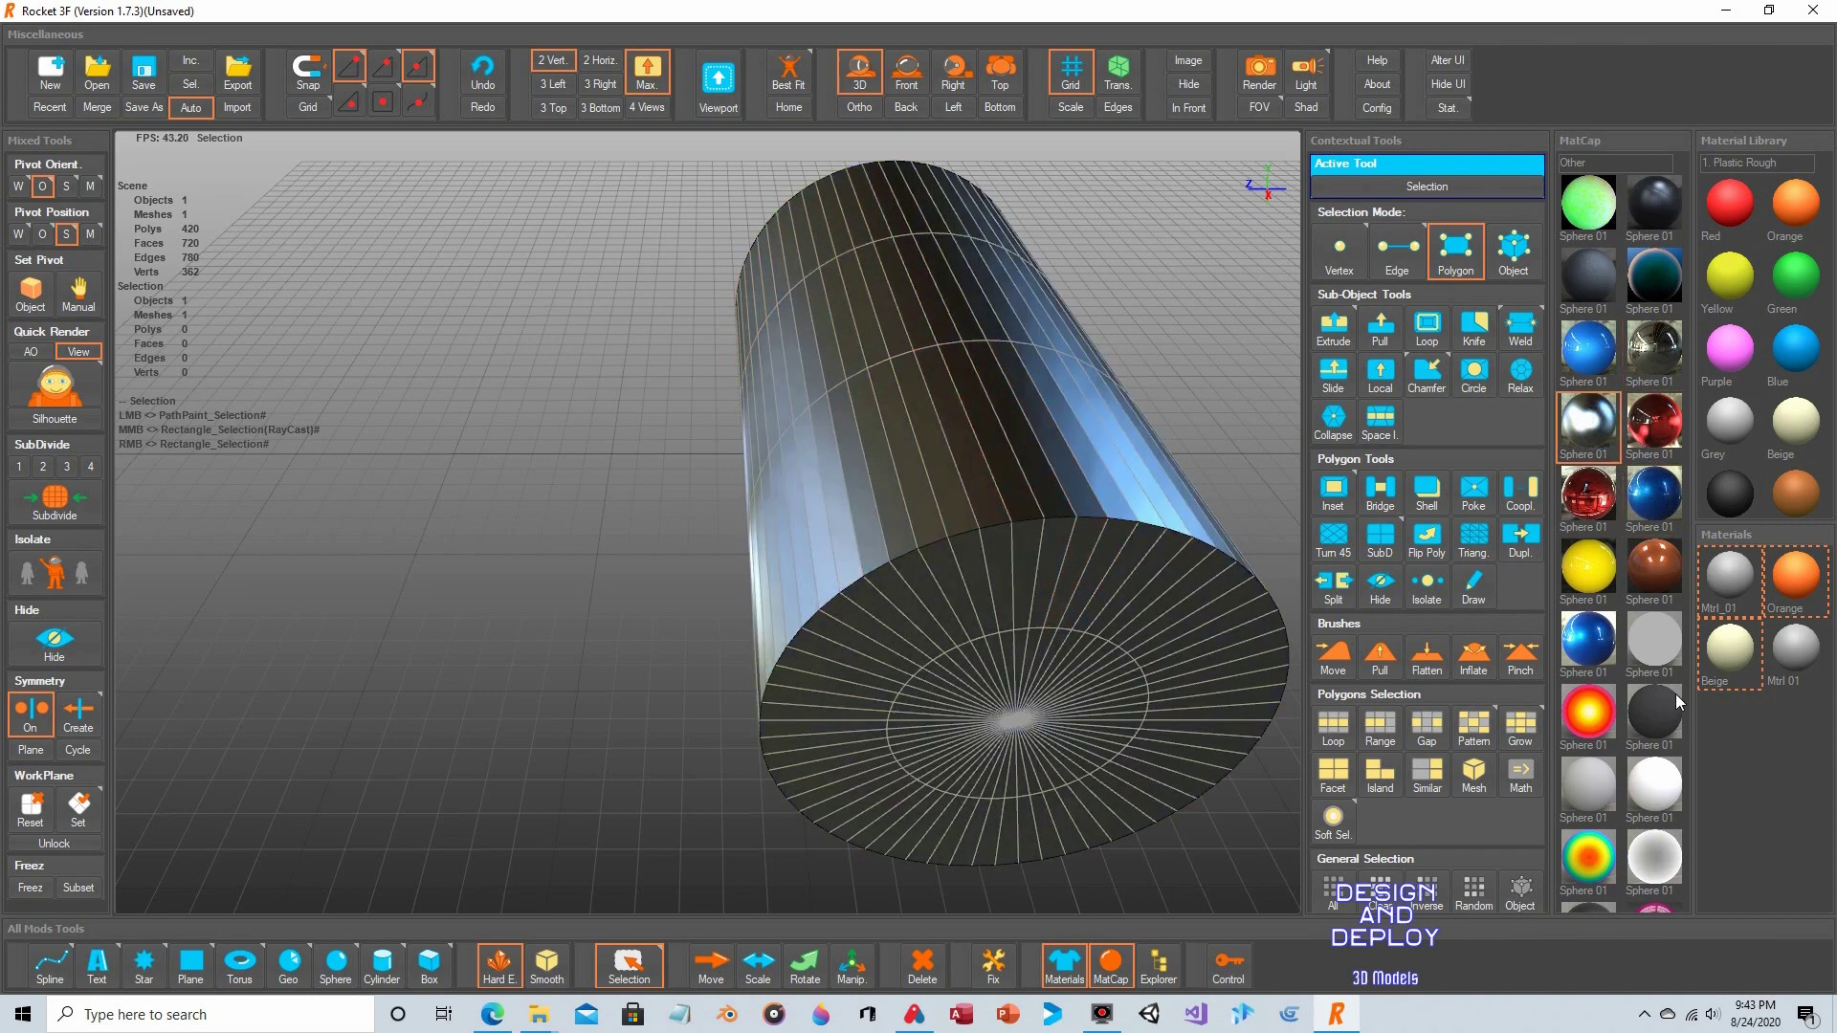
{"action": "key", "text": "ctrl"}
{"action": "left_click", "coordinate": [1662, 705], "text": "ctrl"}
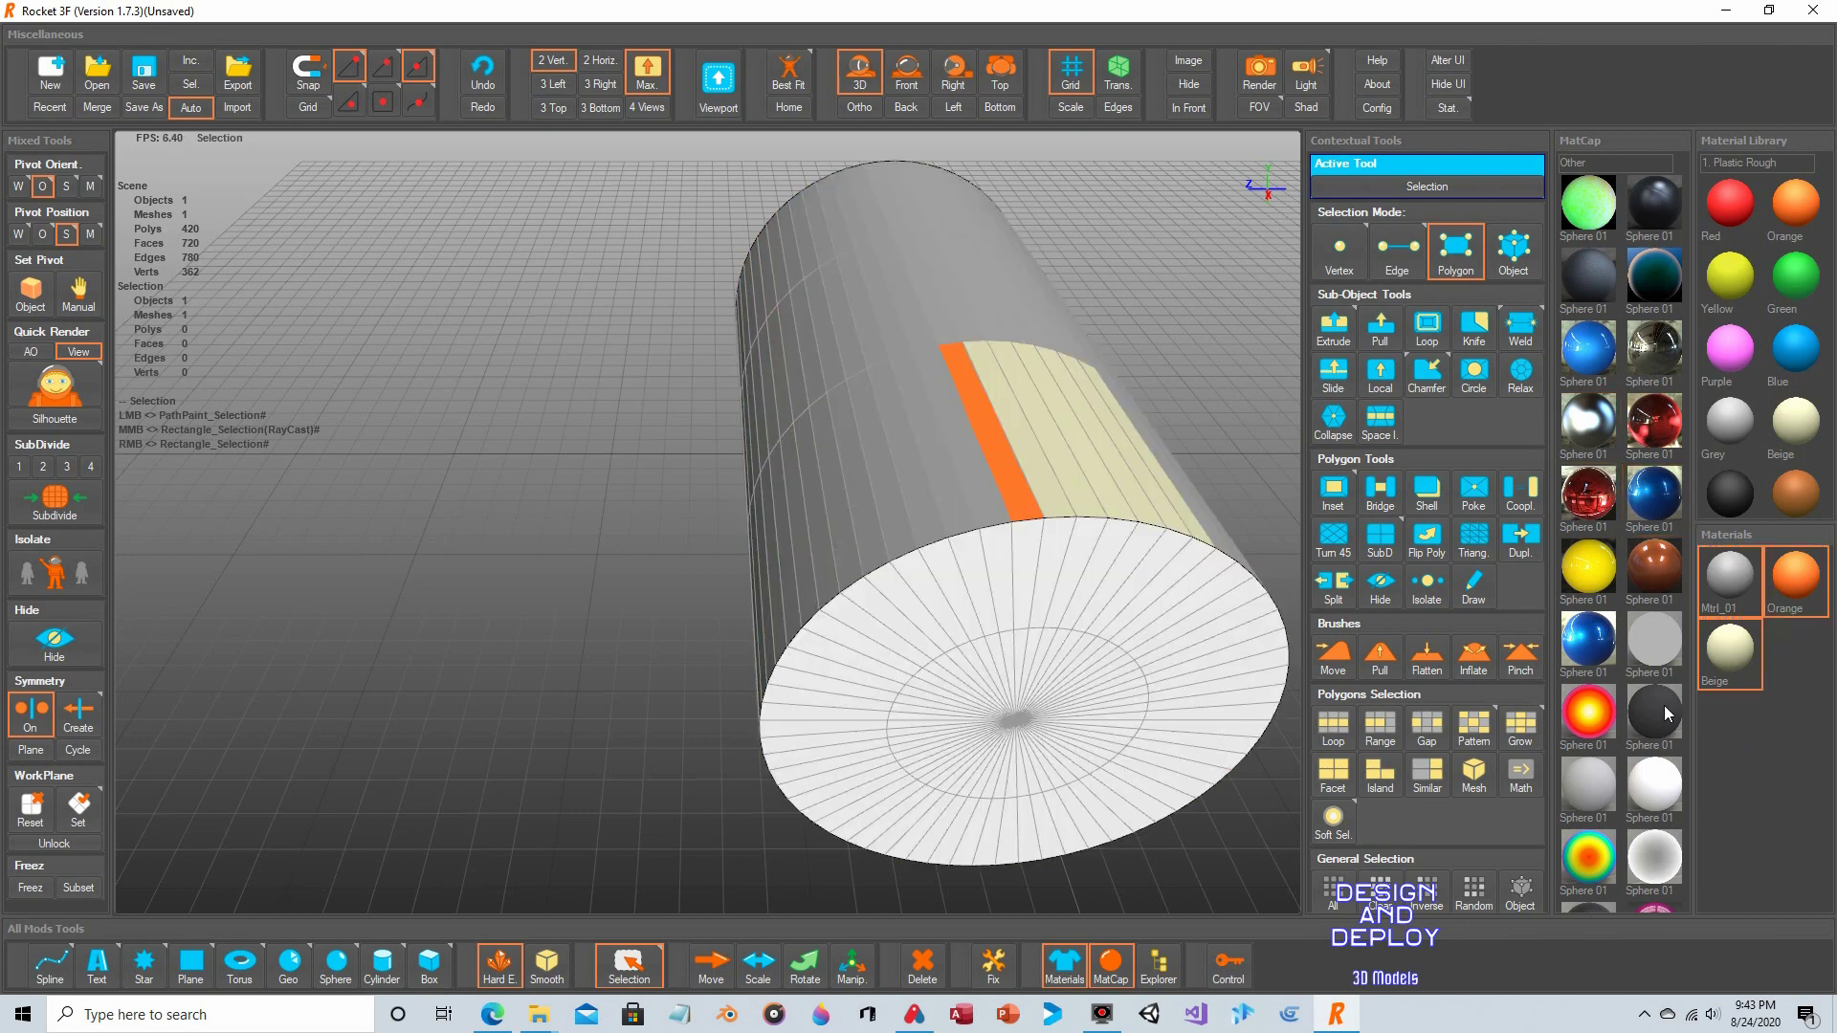
Undo the Beige and Orange material assignments on the cylinder.
{"action": "key", "text": "ctrl+z"}
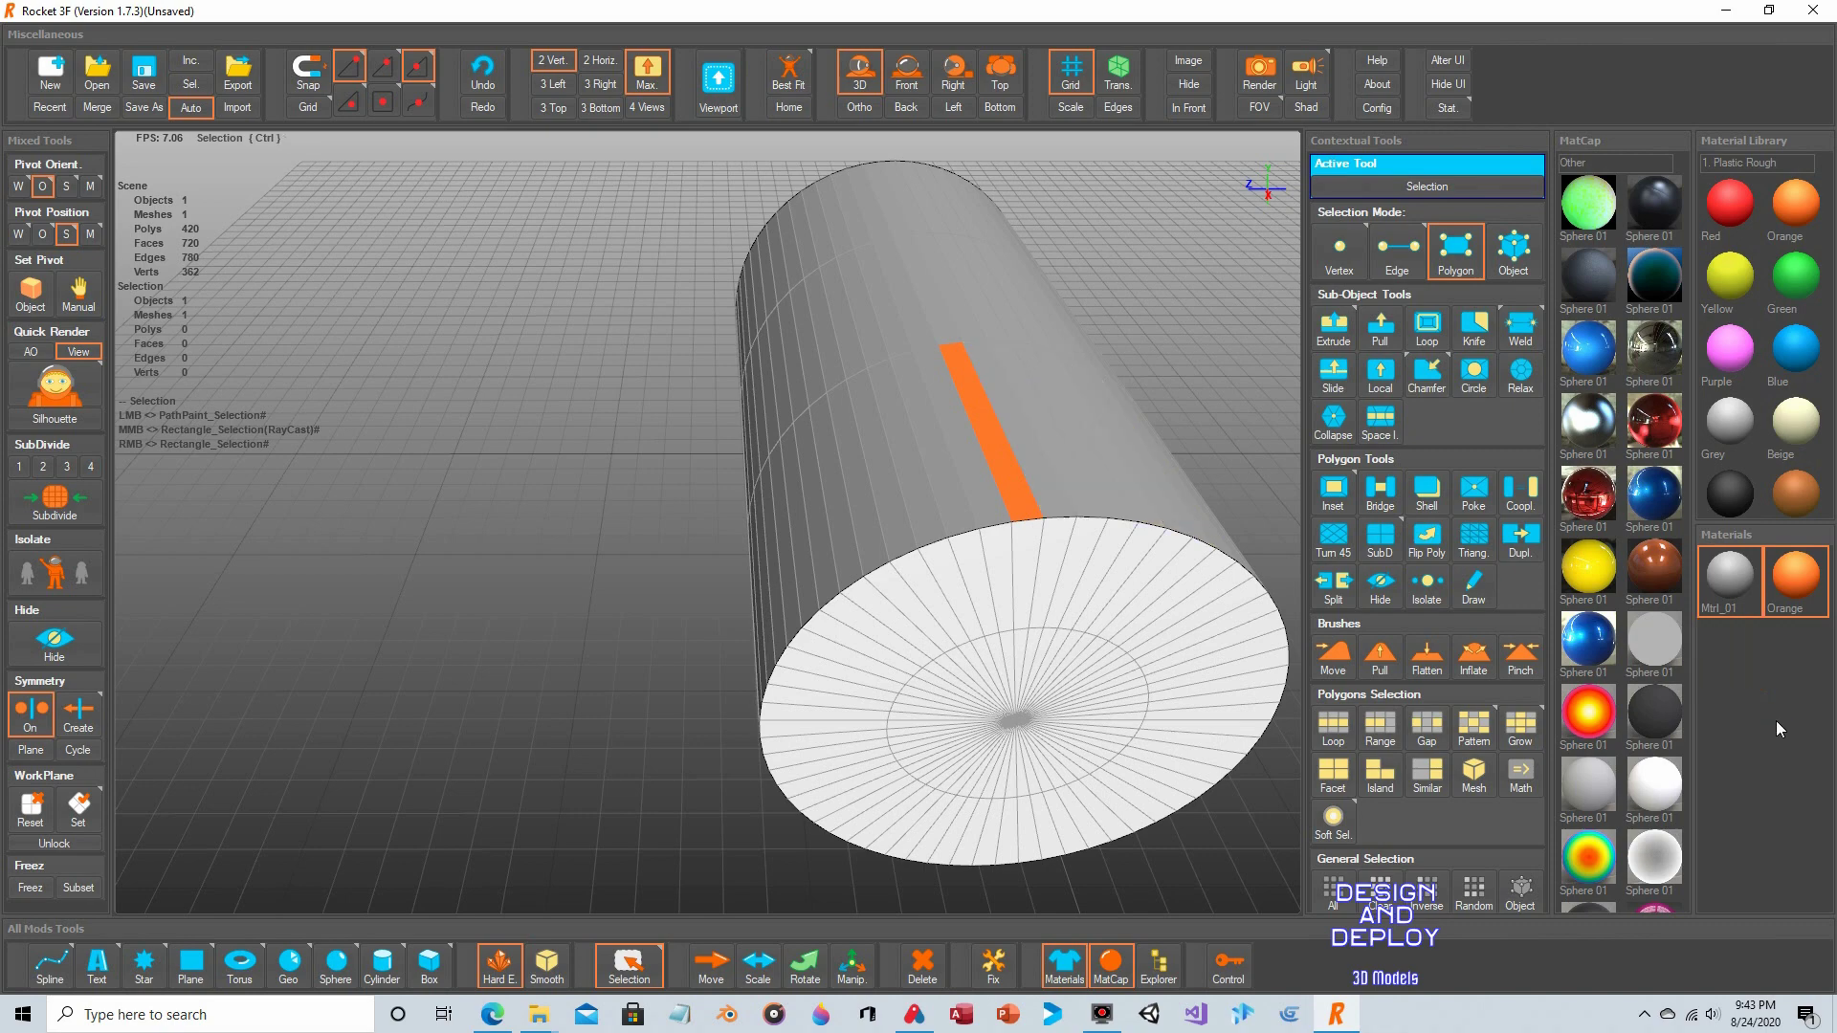
{"action": "key", "text": "ctrl+z"}
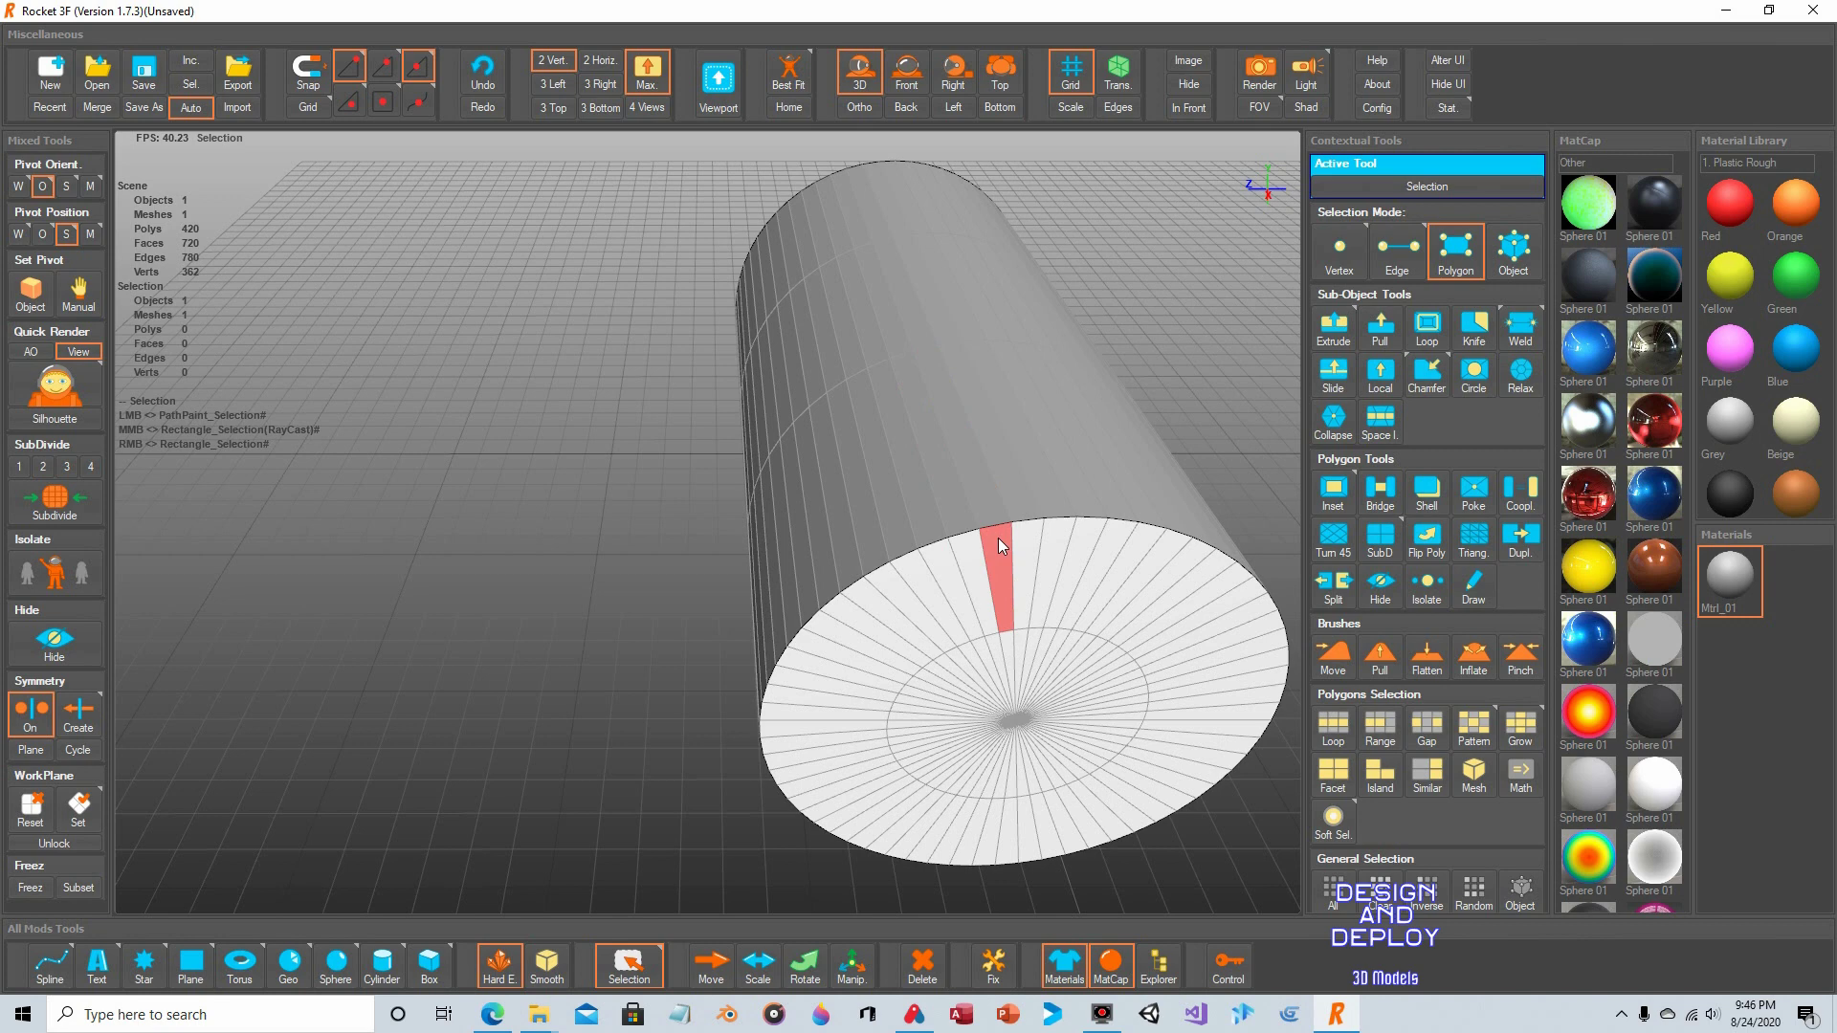
In Vertex mode, delete a rim vertex, then undo it to restore 362 vertices.
{"action": "left_click", "coordinate": [1341, 251]}
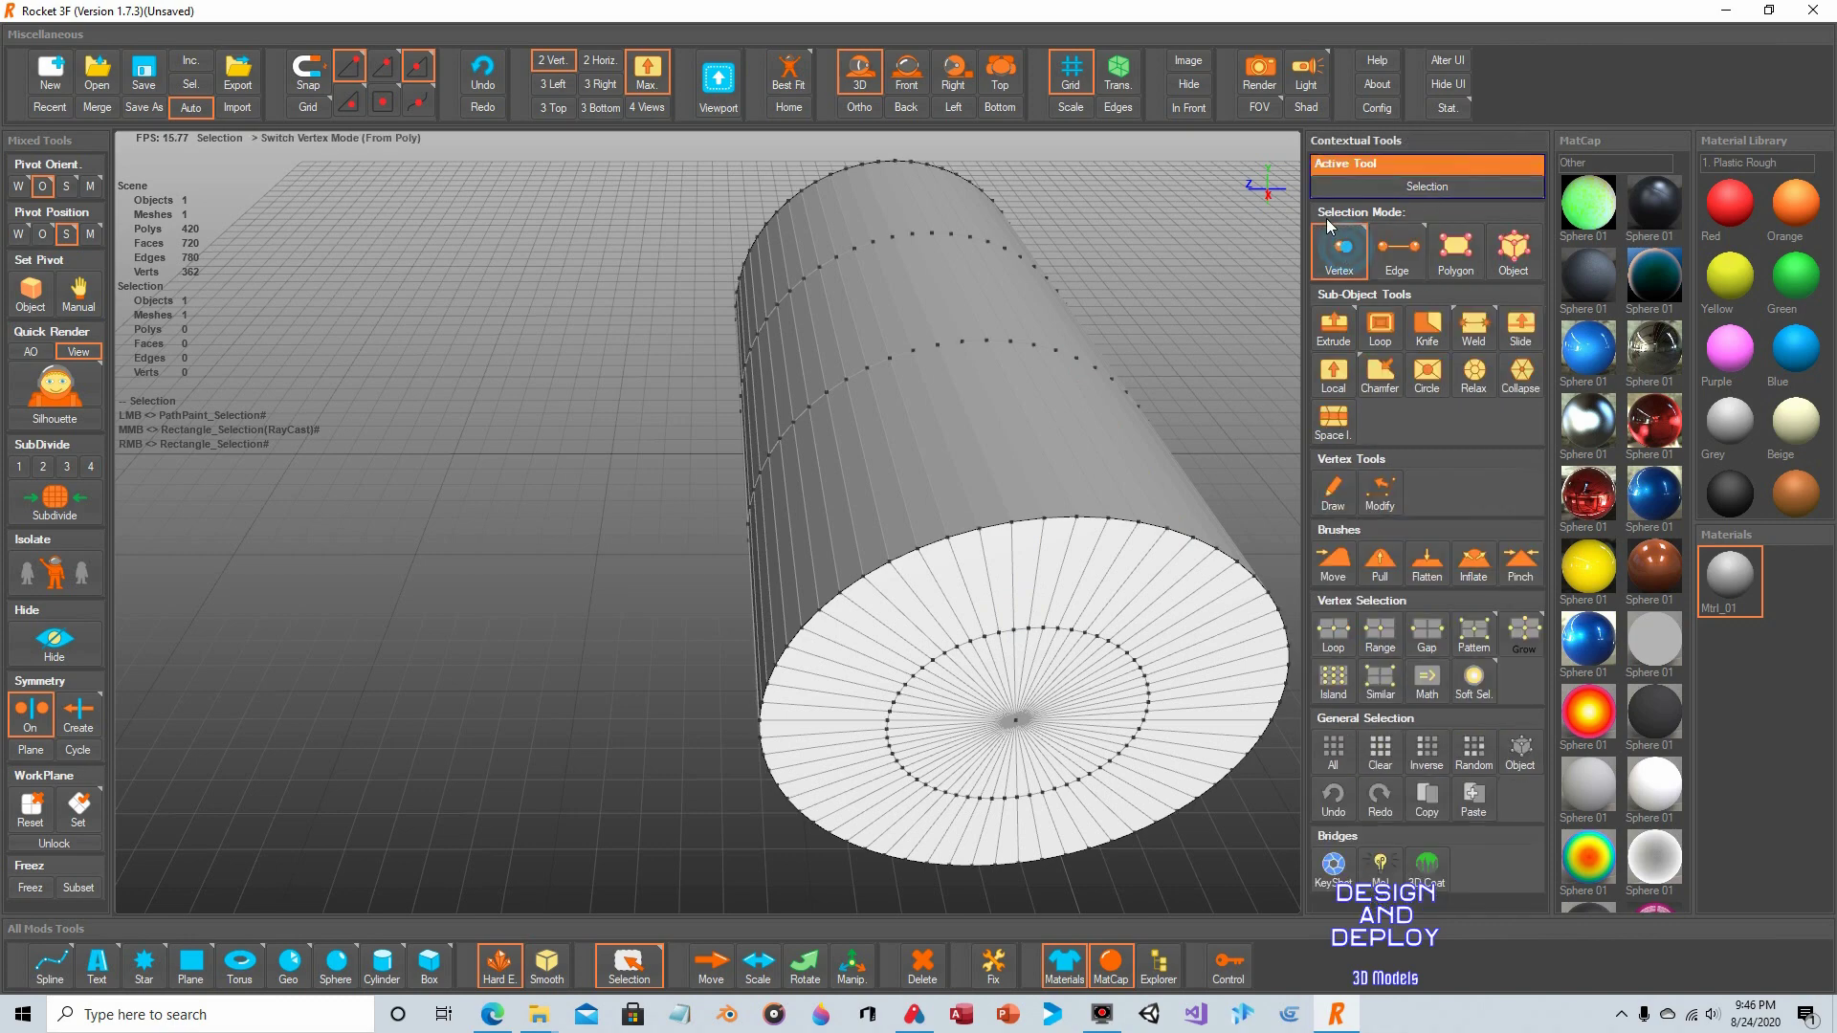
{"action": "left_click", "coordinate": [979, 531]}
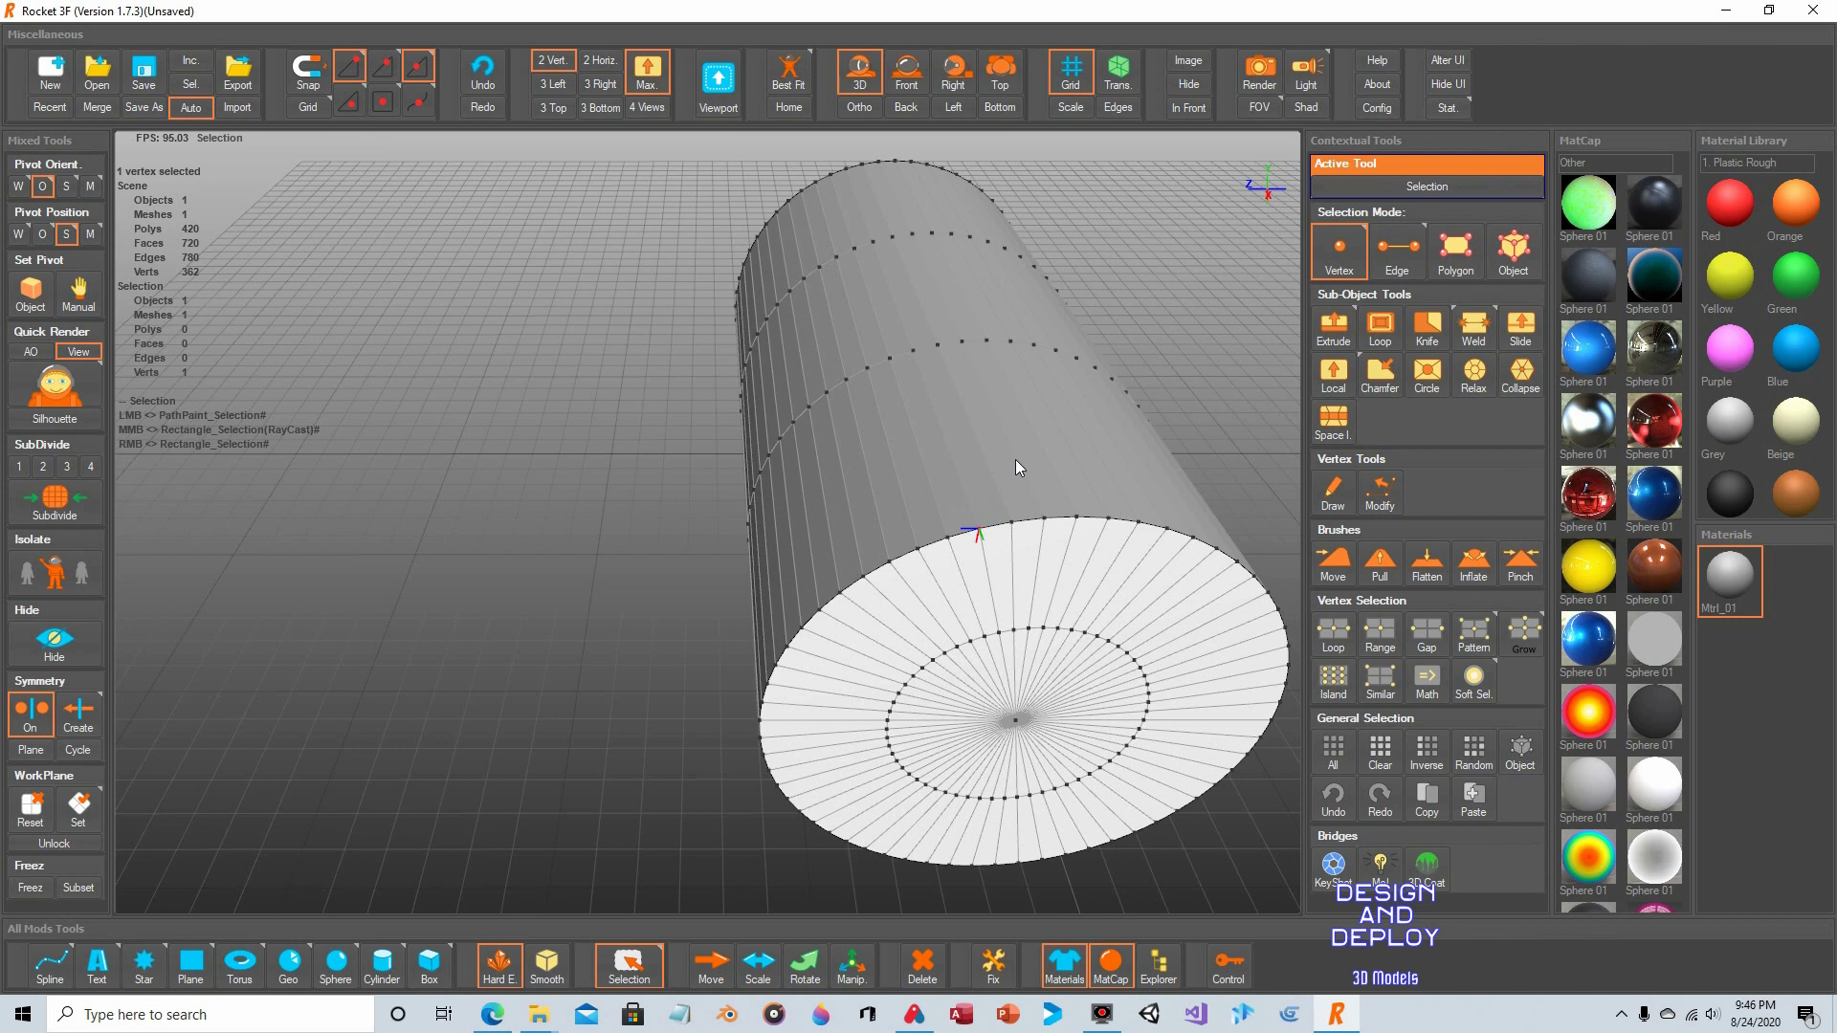
{"action": "key", "text": "Delete"}
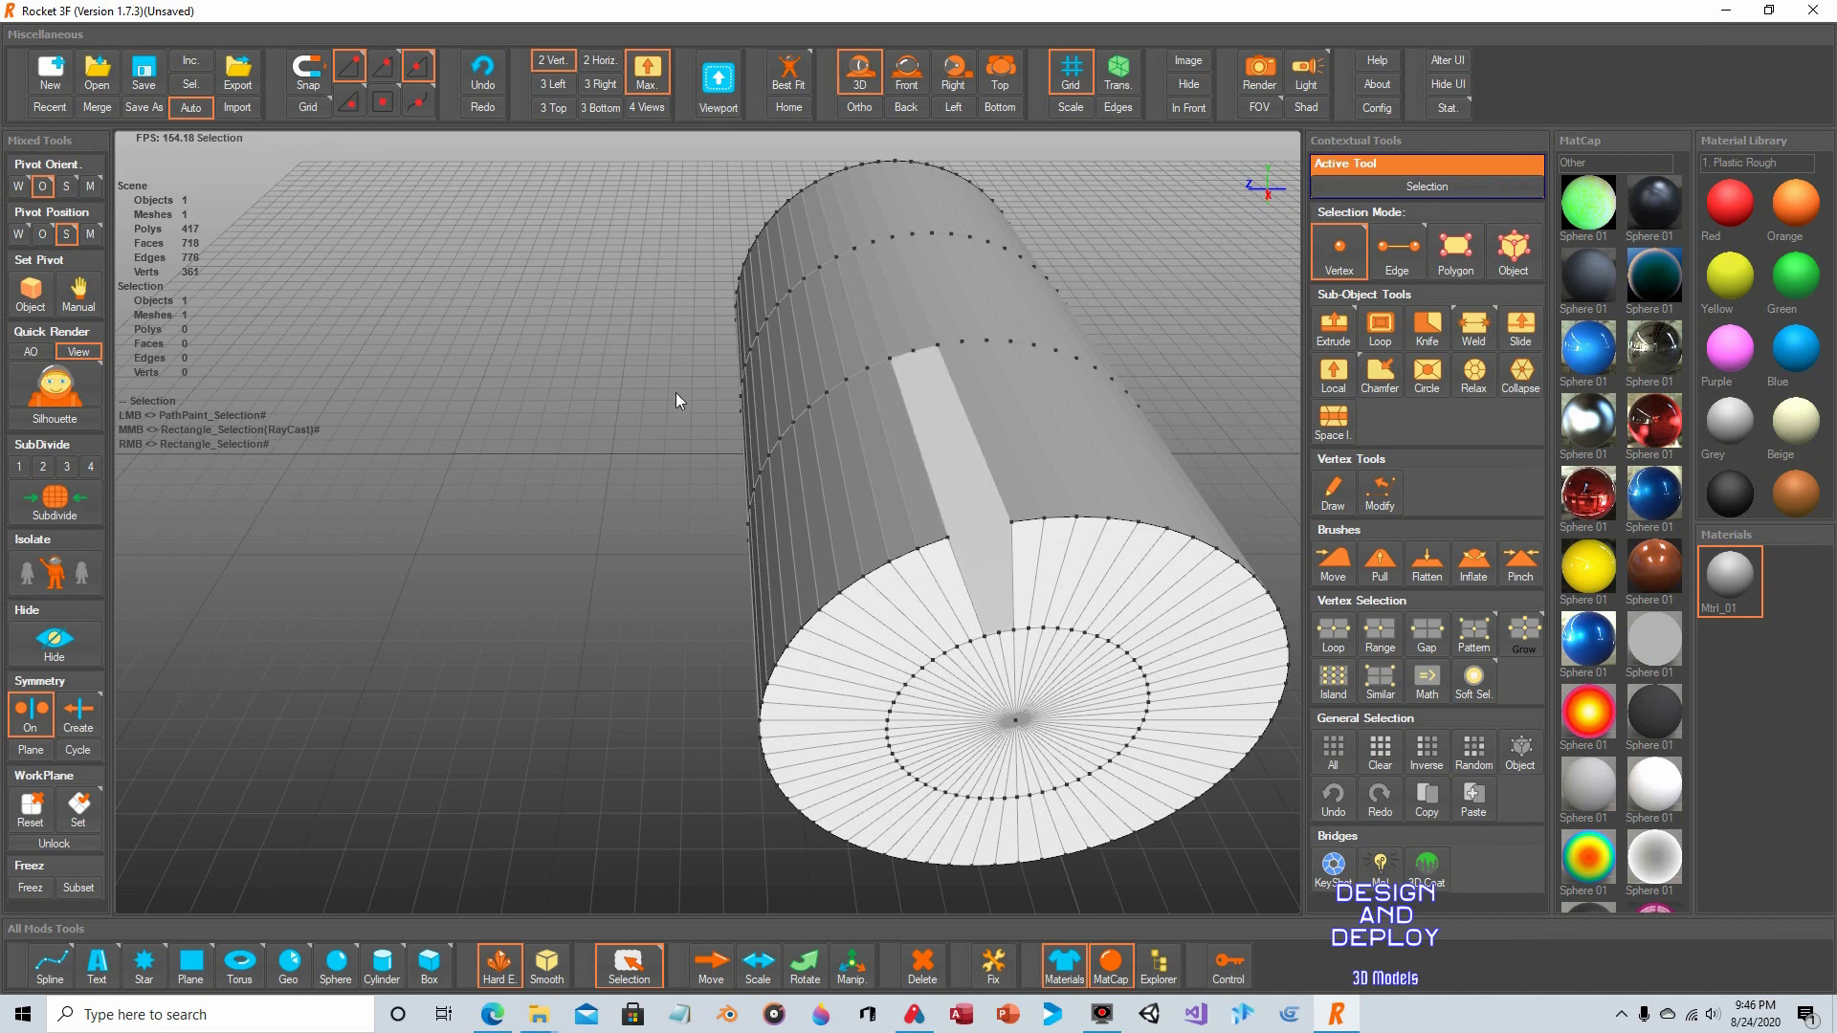
{"action": "left_click_drag", "start_coordinate": [673, 386], "coordinate": [777, 373], "text": "alt"}
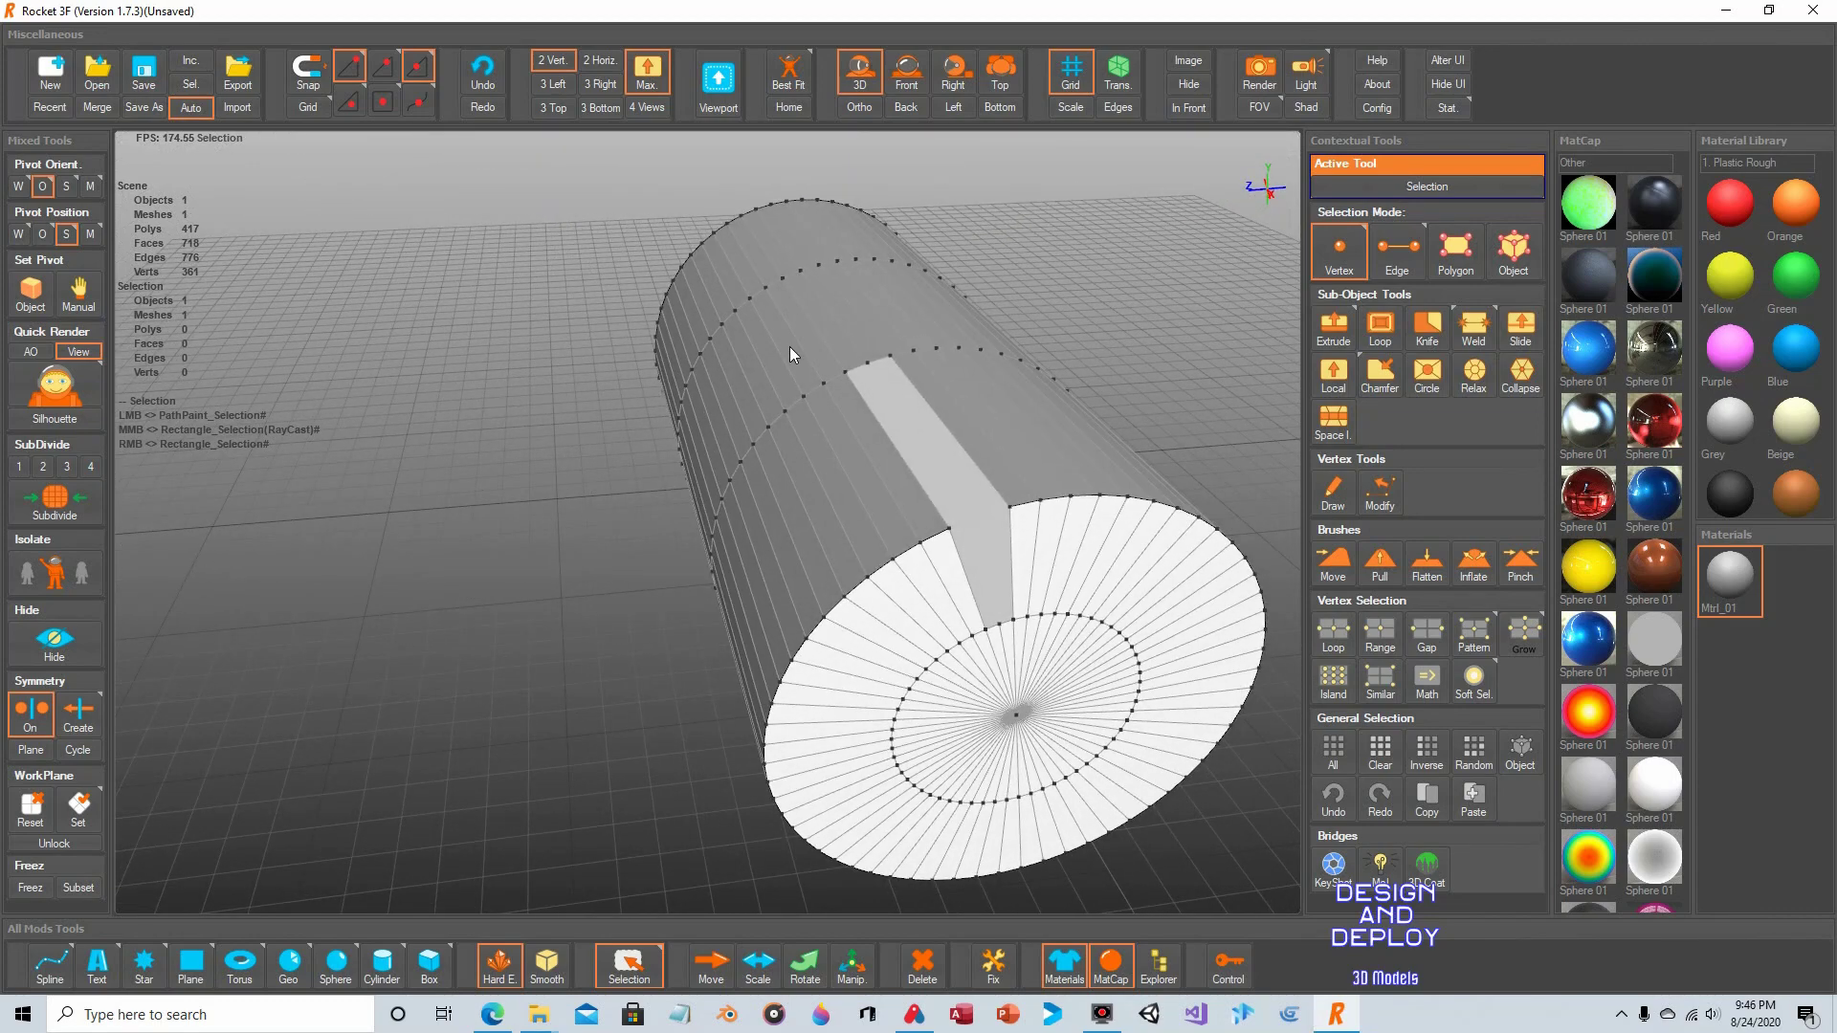
{"action": "key", "text": "ctrl+z"}
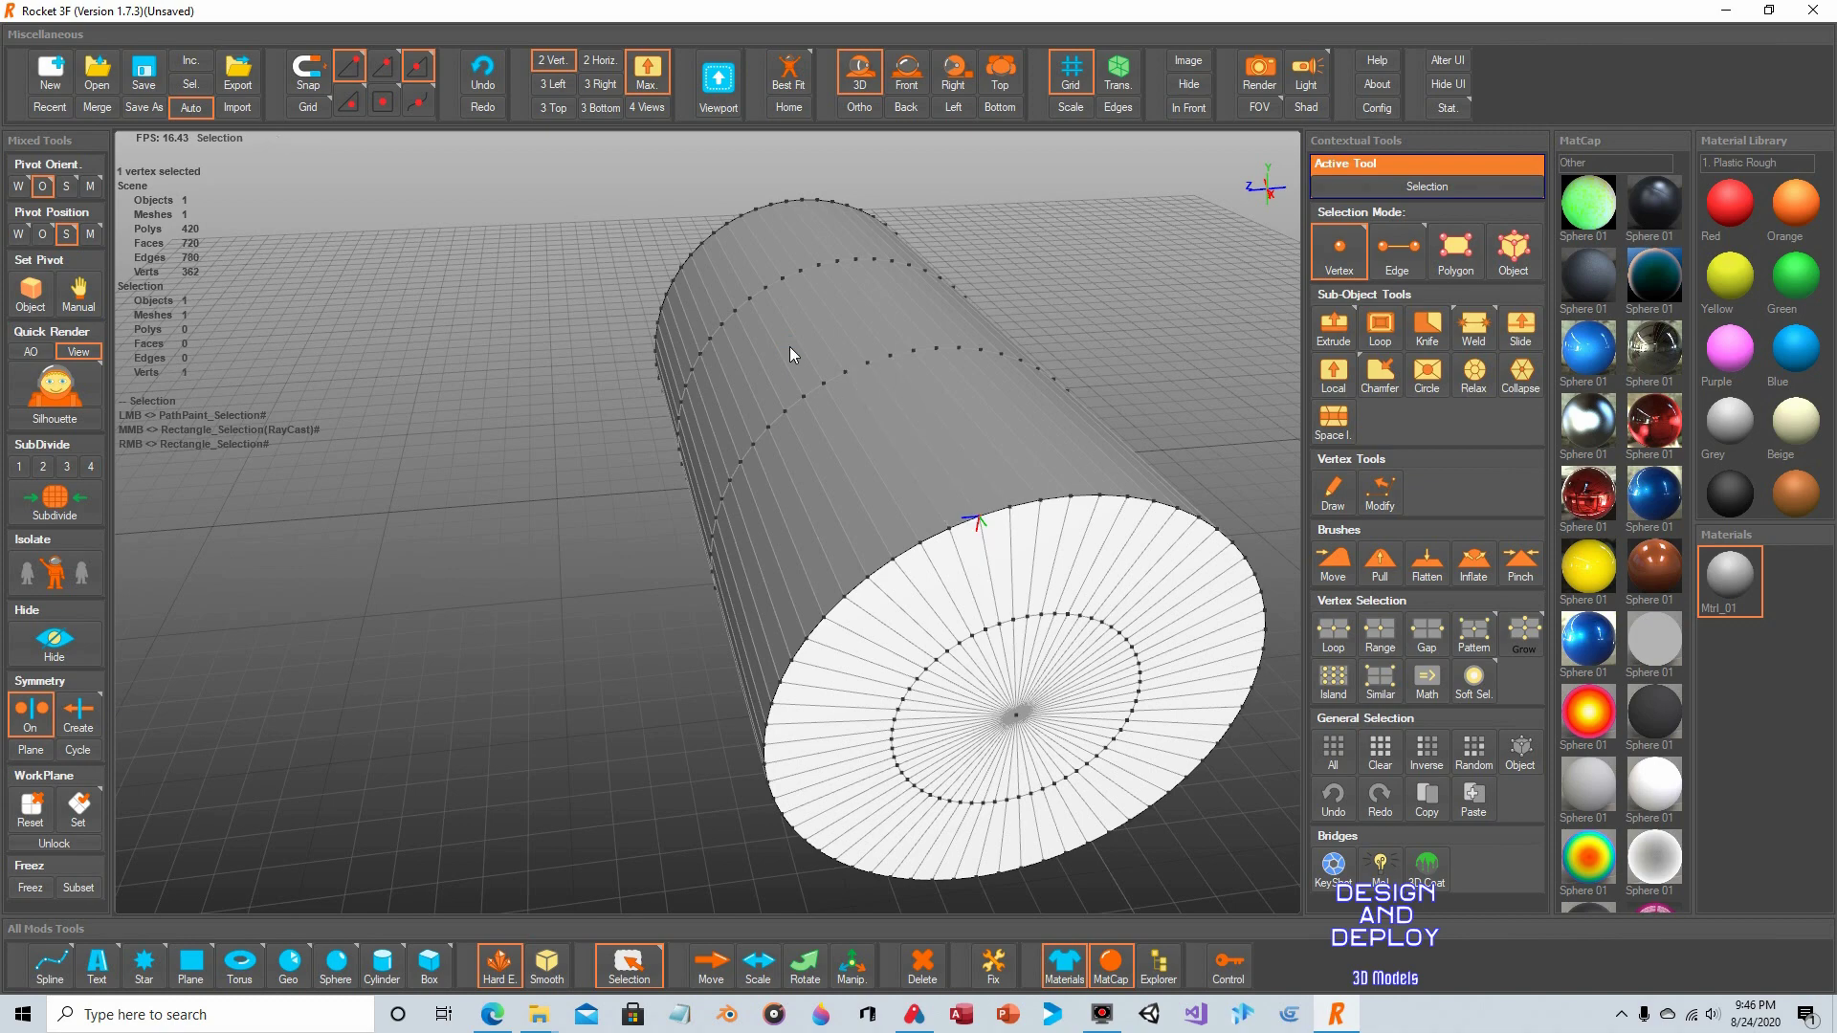
In Edge mode, delete two parallel side edges, then reselect two side edges after restoring them.
{"action": "left_click", "coordinate": [1406, 255]}
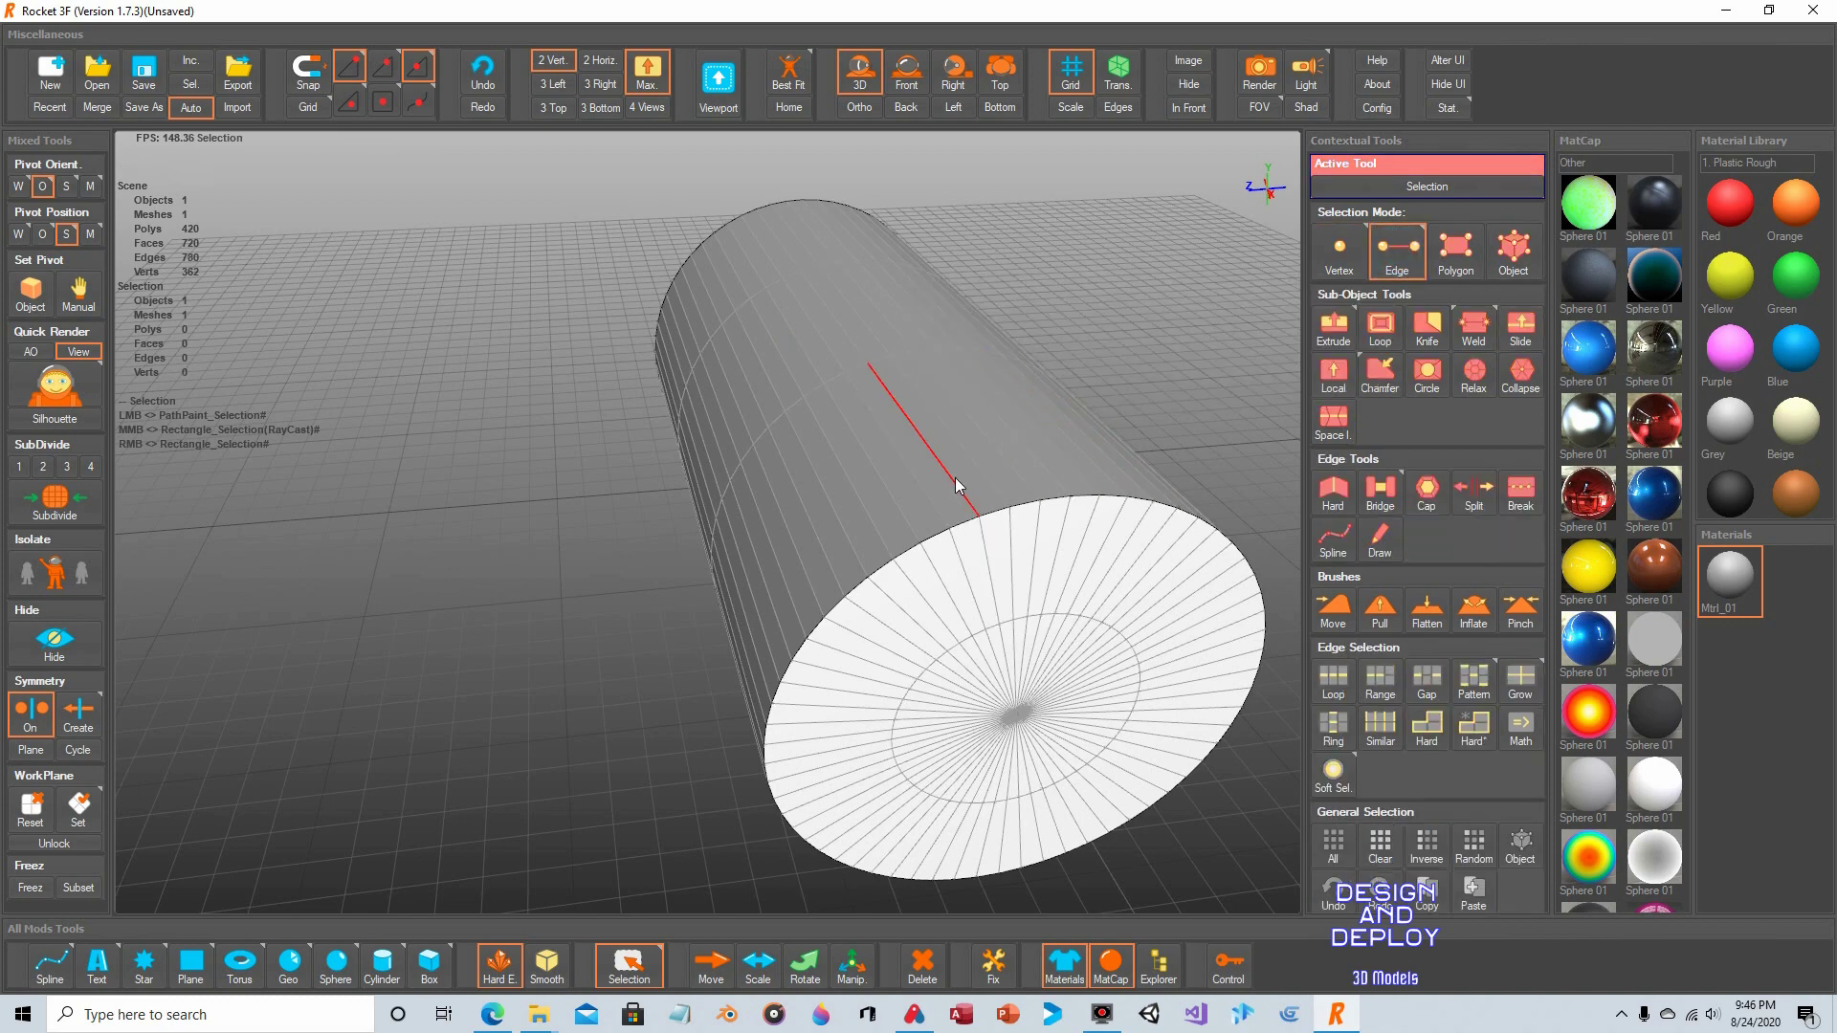
{"action": "left_click_drag", "start_coordinate": [964, 490], "coordinate": [997, 485]}
{"action": "key", "text": "Delete"}
{"action": "scroll", "coordinate": [998, 410], "scroll_direction": "up", "scroll_amount": 2}
{"action": "scroll", "coordinate": [999, 410], "scroll_direction": "up", "scroll_amount": 2}
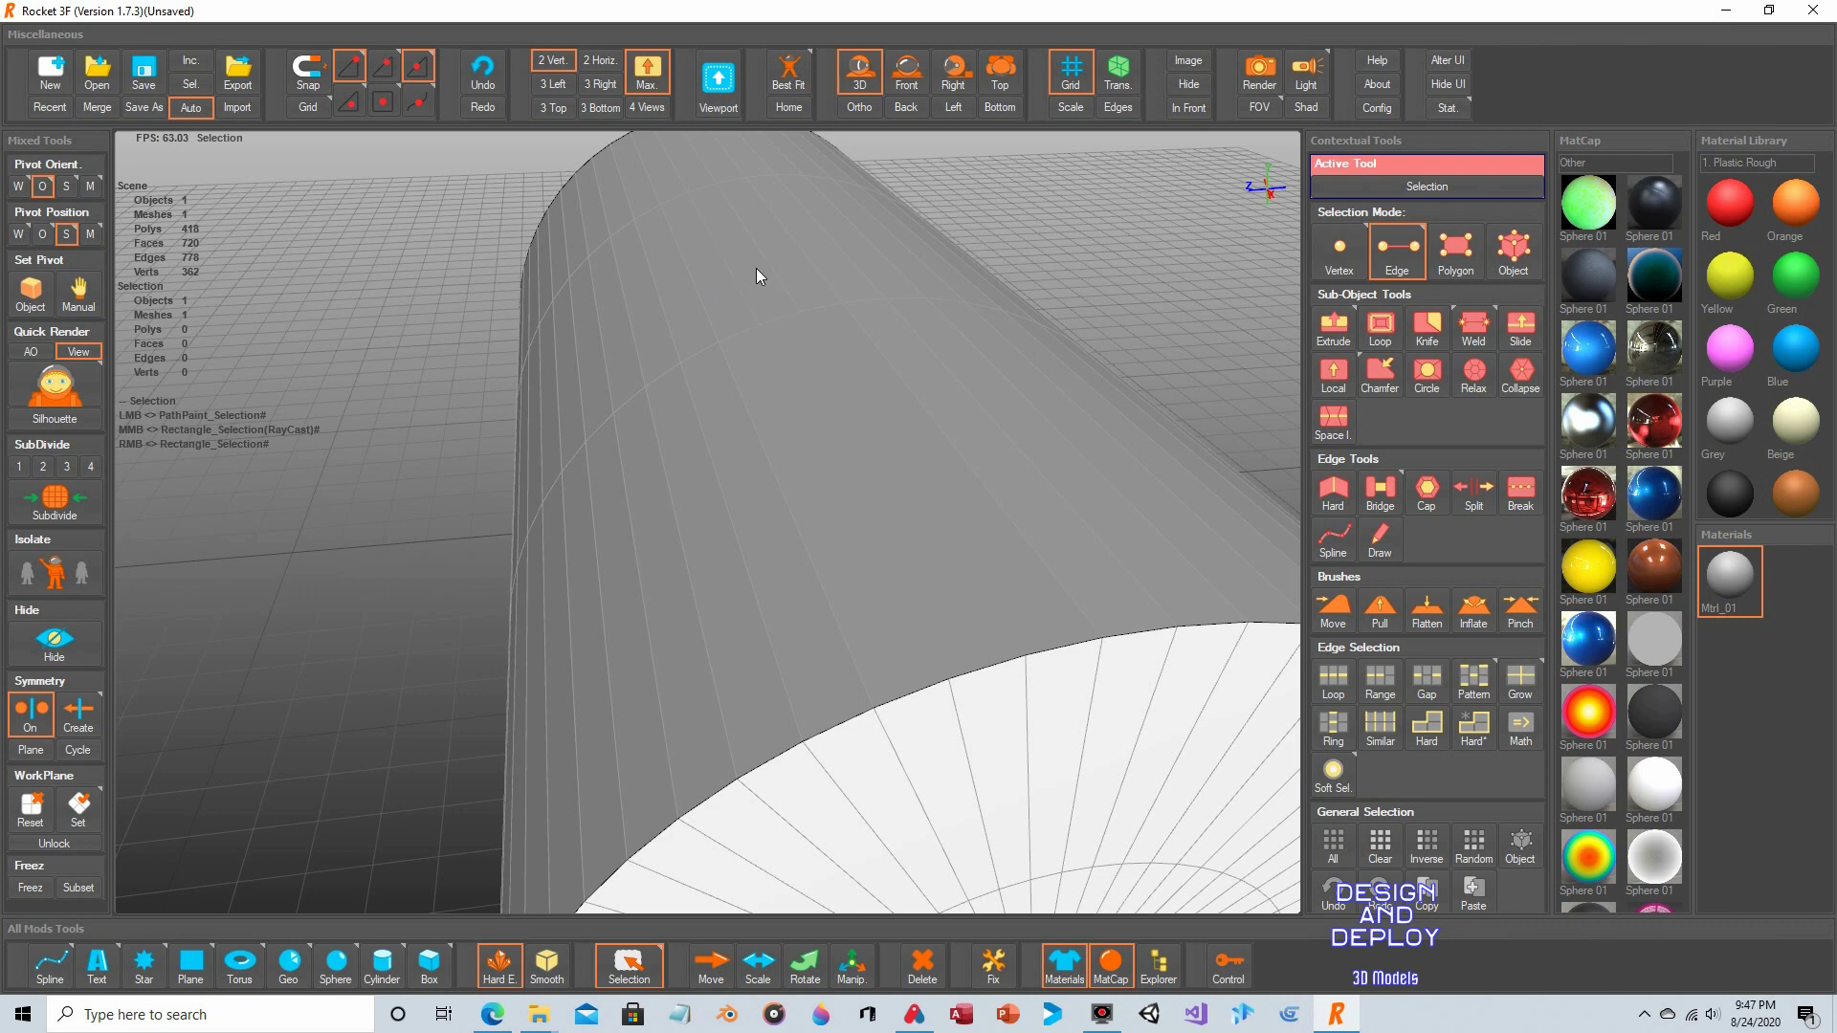
{"action": "left_click", "coordinate": [917, 585]}
{"action": "scroll", "coordinate": [947, 578], "scroll_direction": "down", "scroll_amount": 2}
{"action": "scroll", "coordinate": [947, 578], "scroll_direction": "down", "scroll_amount": 2}
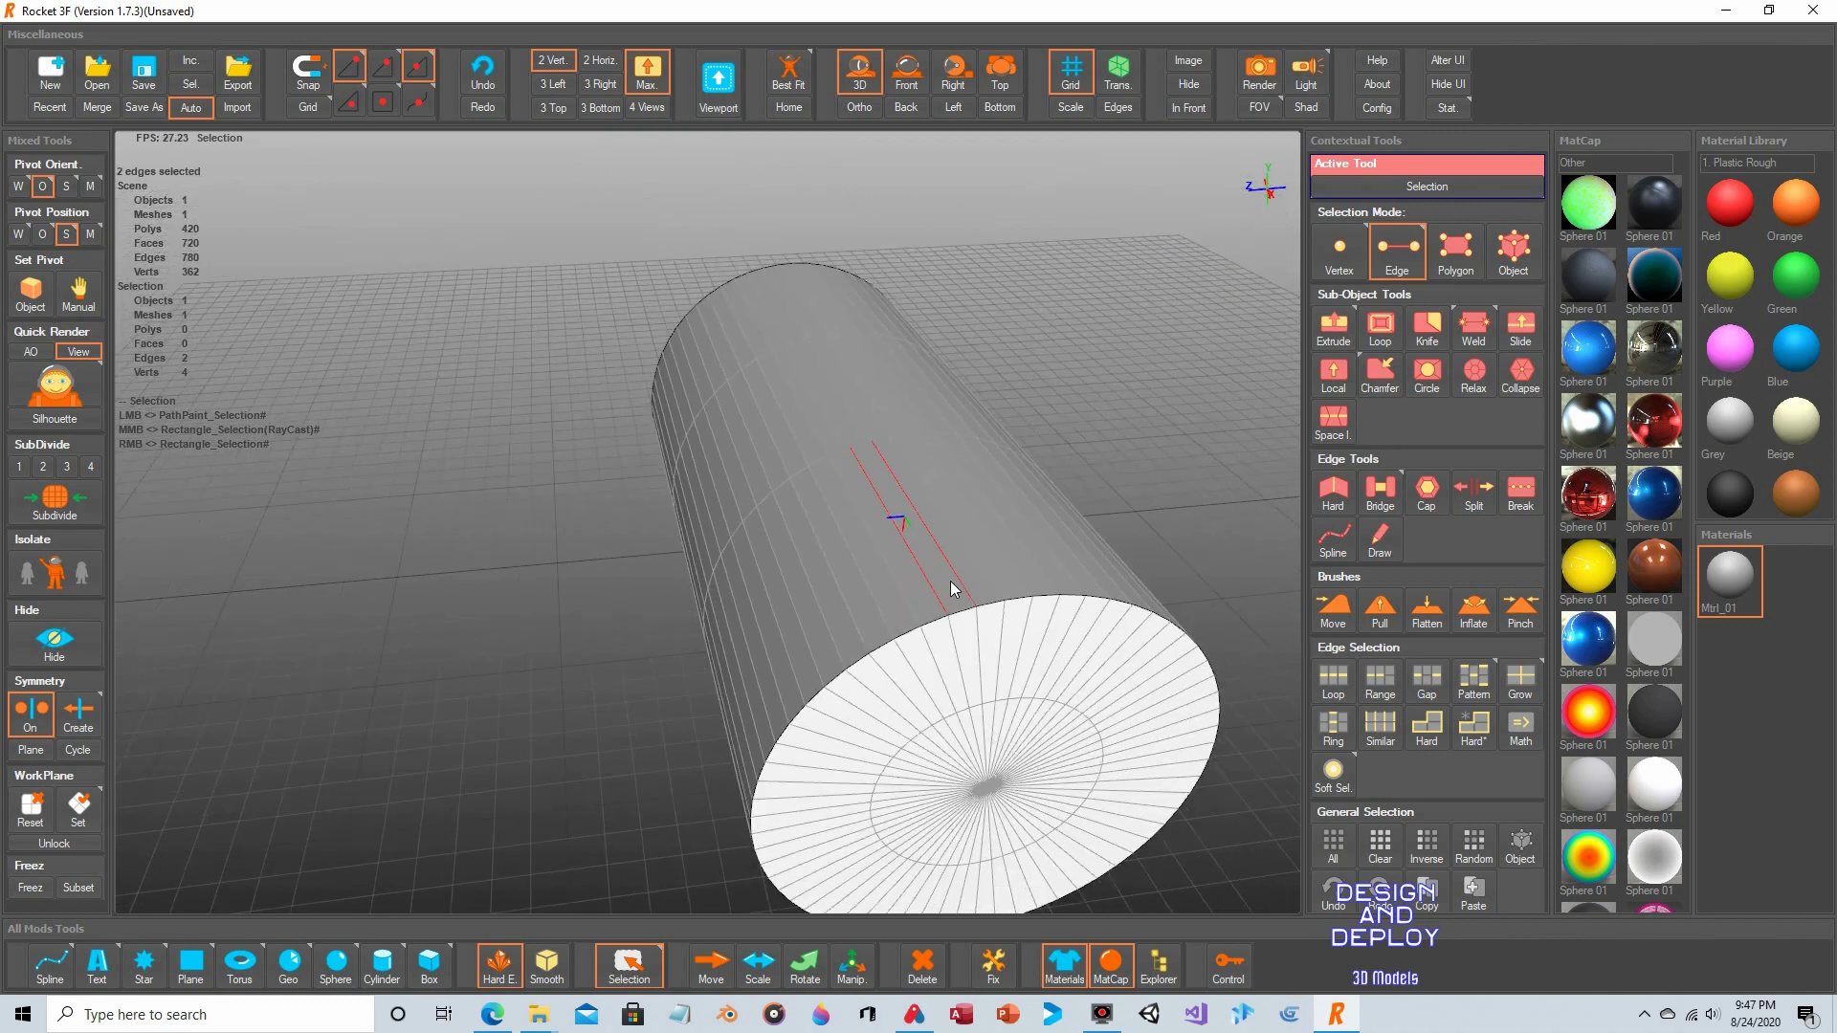
In Polygon mode, paint-select the whole near end cap and delete it.
{"action": "left_click", "coordinate": [1457, 251]}
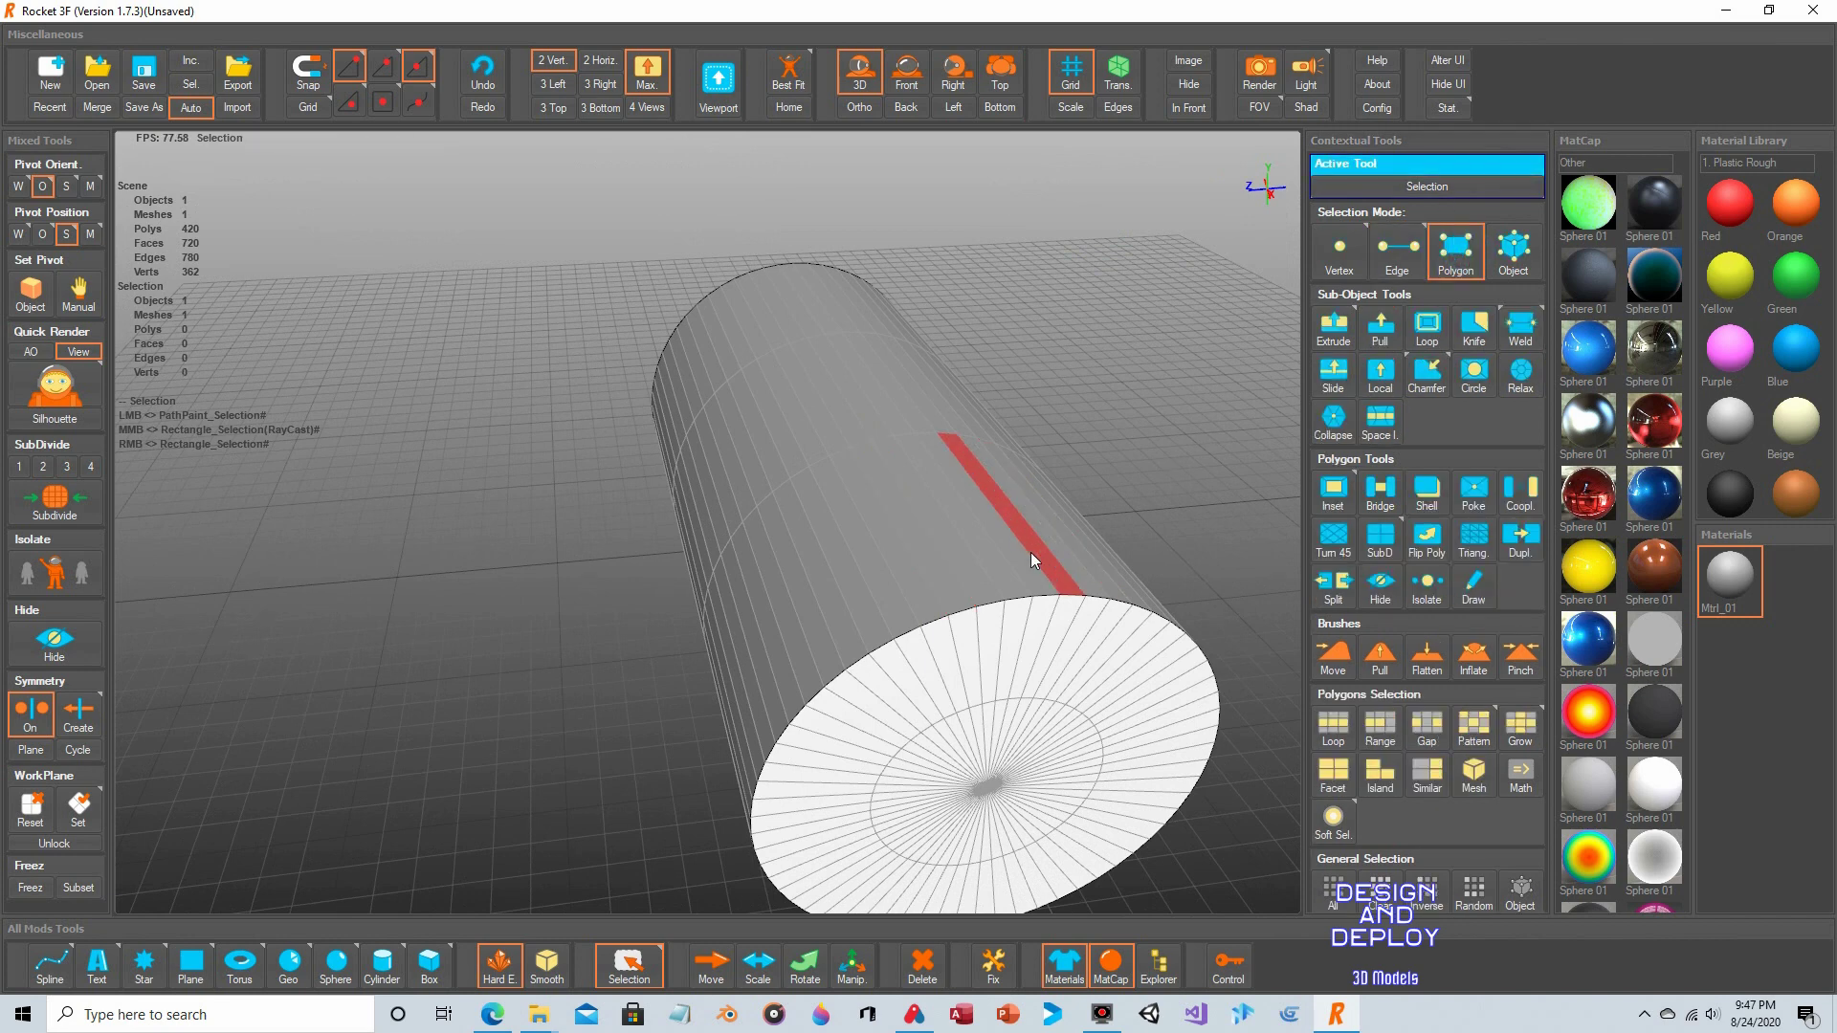
{"action": "mouse_move", "coordinate": [949, 660]}
{"action": "left_mouse_down"}
{"action": "mouse_move", "coordinate": [1006, 649]}
{"action": "mouse_move", "coordinate": [1113, 681]}
{"action": "mouse_move", "coordinate": [1131, 762]}
{"action": "mouse_move", "coordinate": [1047, 858]}
{"action": "left_mouse_up"}
{"action": "mouse_move", "coordinate": [858, 863]}
{"action": "left_mouse_down"}
{"action": "mouse_move", "coordinate": [860, 764]}
{"action": "mouse_move", "coordinate": [936, 680]}
{"action": "mouse_move", "coordinate": [1036, 731]}
{"action": "mouse_move", "coordinate": [1028, 803]}
{"action": "mouse_move", "coordinate": [922, 807]}
{"action": "mouse_move", "coordinate": [960, 703]}
{"action": "mouse_move", "coordinate": [1041, 724]}
{"action": "mouse_move", "coordinate": [925, 737]}
{"action": "mouse_move", "coordinate": [1026, 693]}
{"action": "left_mouse_up"}
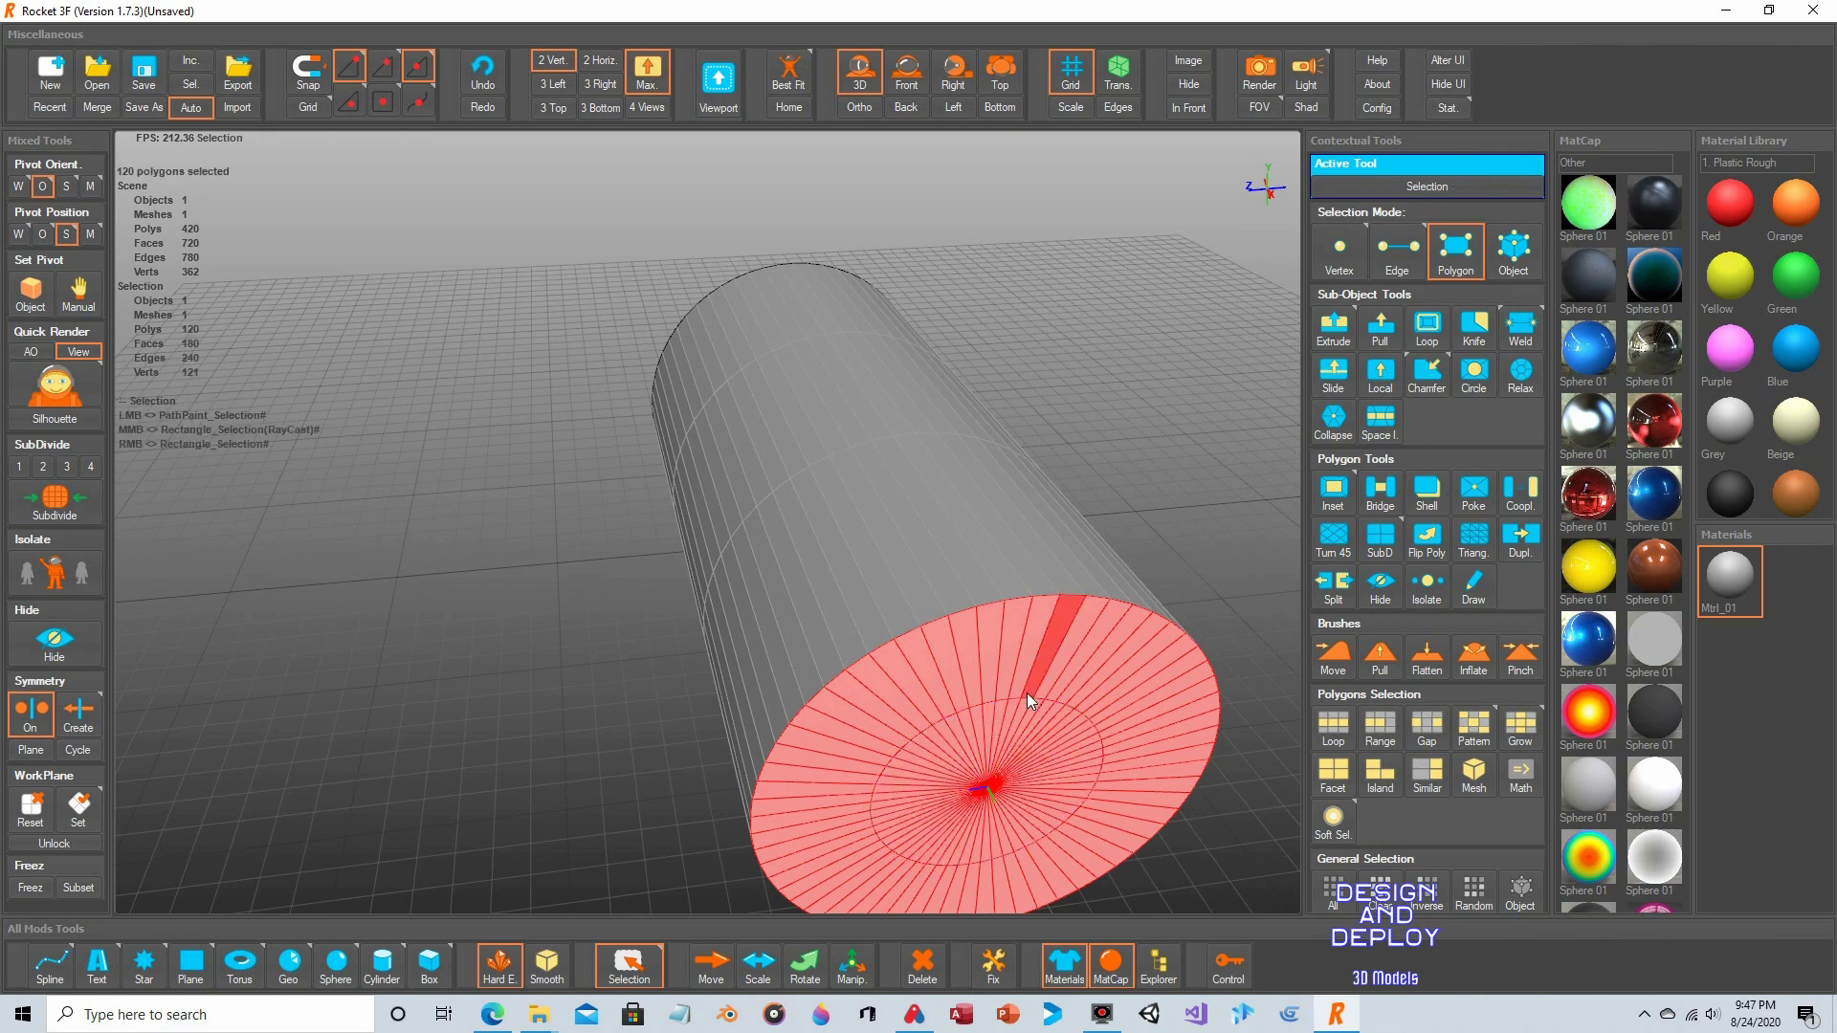
{"action": "key", "text": "Delete"}
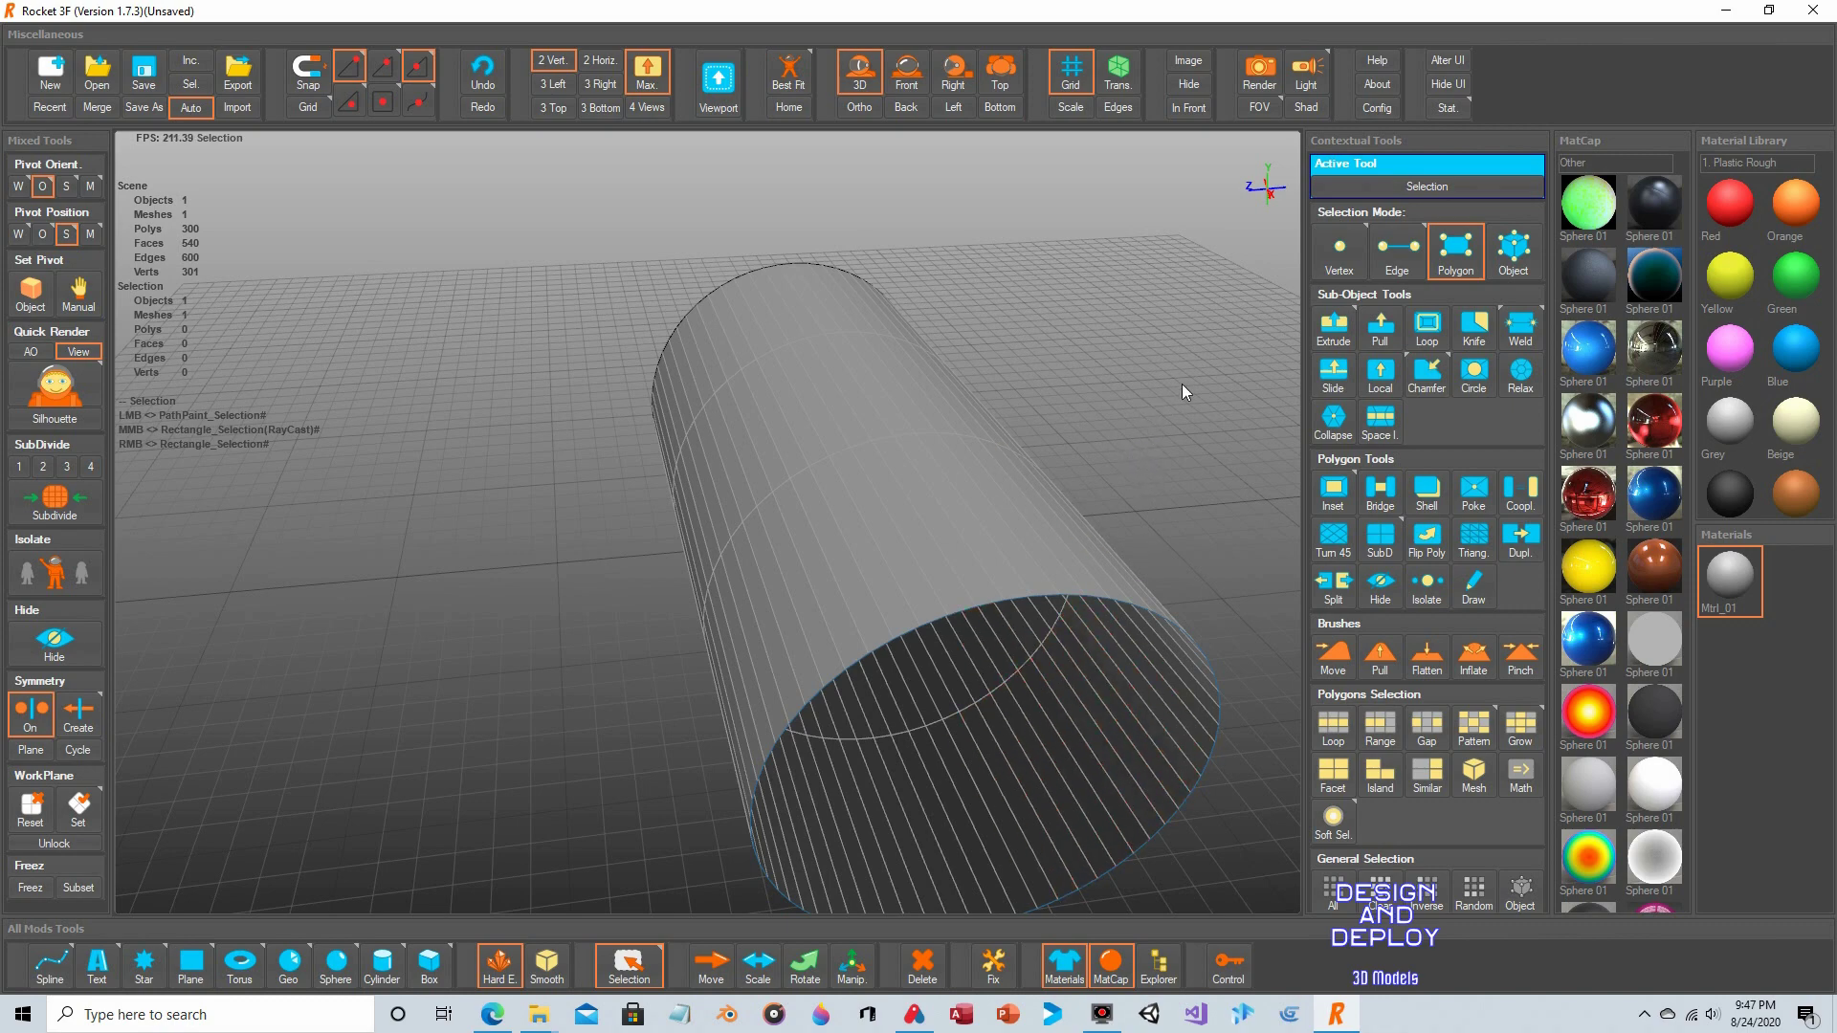
Delete the far cap's central disc faces to open a round hole, leaving 240 polygons.
{"action": "middle_click_drag", "start_coordinate": [1181, 383], "coordinate": [1169, 400]}
{"action": "left_click_drag", "start_coordinate": [1141, 383], "coordinate": [1058, 479], "text": "alt"}
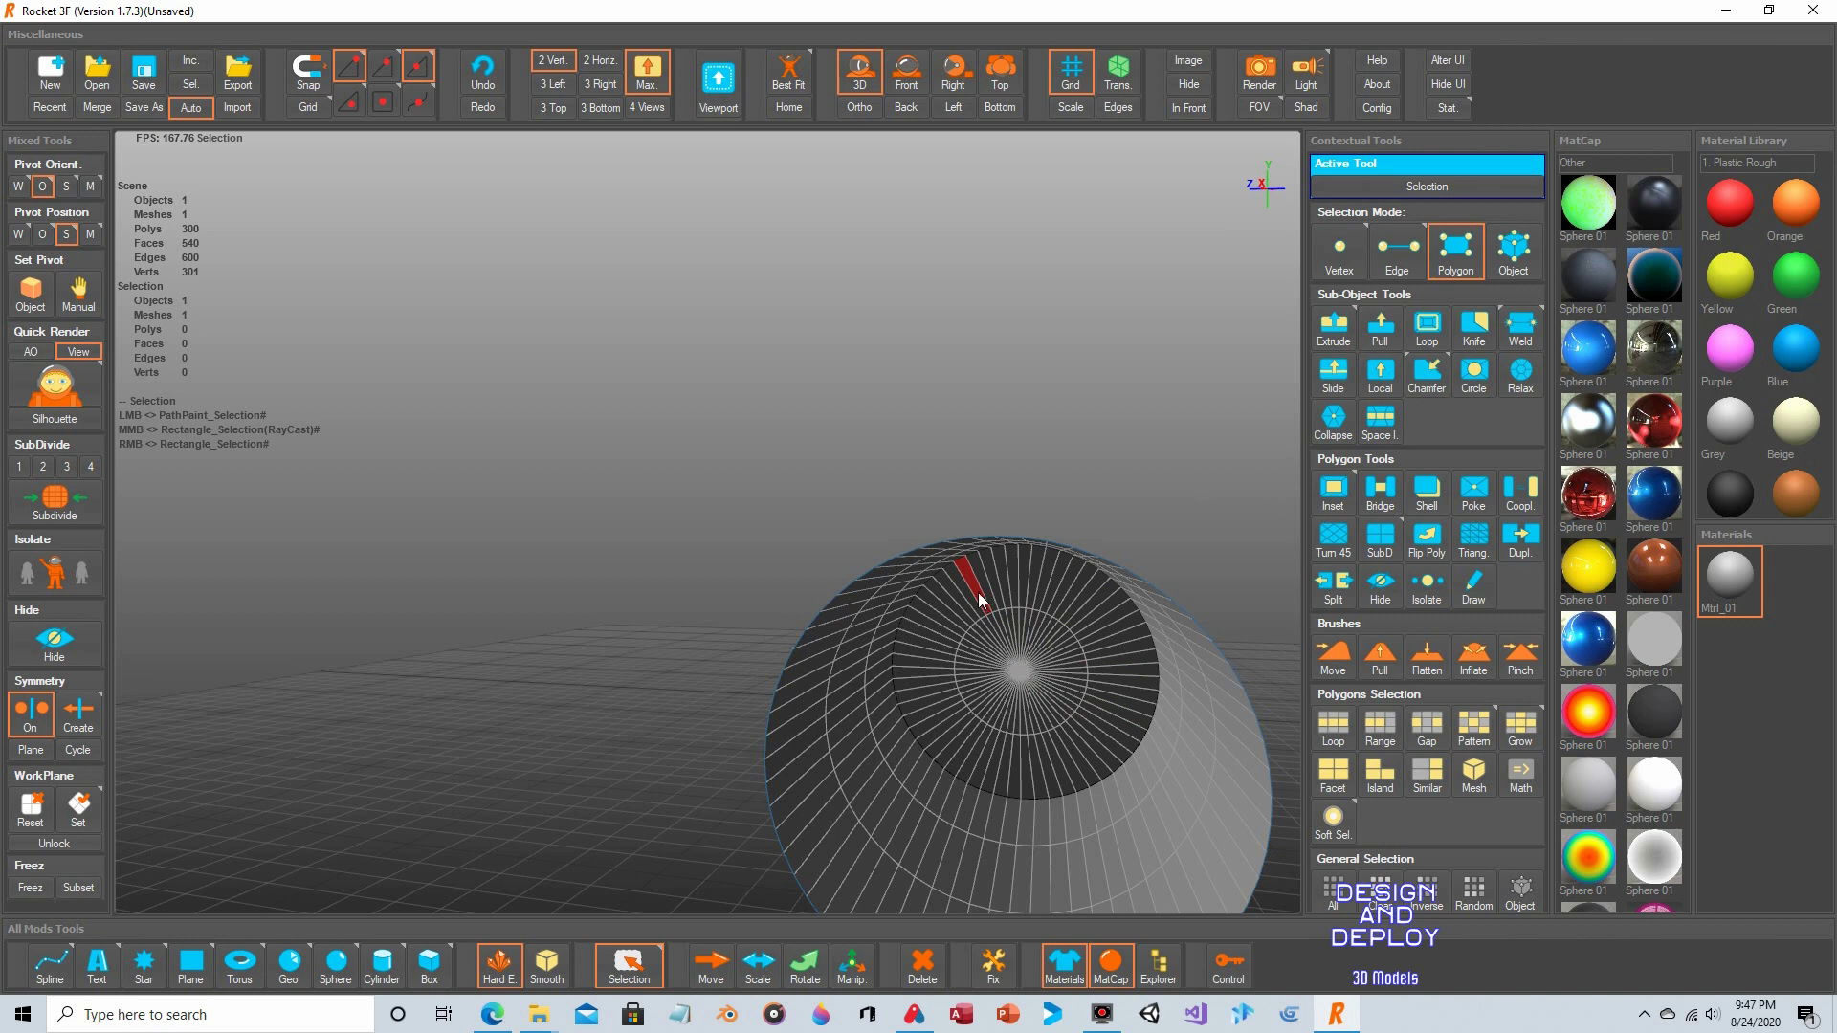
{"action": "mouse_move", "coordinate": [989, 634]}
{"action": "left_mouse_down"}
{"action": "mouse_move", "coordinate": [1041, 632]}
{"action": "mouse_move", "coordinate": [1058, 687]}
{"action": "mouse_move", "coordinate": [1018, 701]}
{"action": "mouse_move", "coordinate": [1008, 646]}
{"action": "left_mouse_up"}
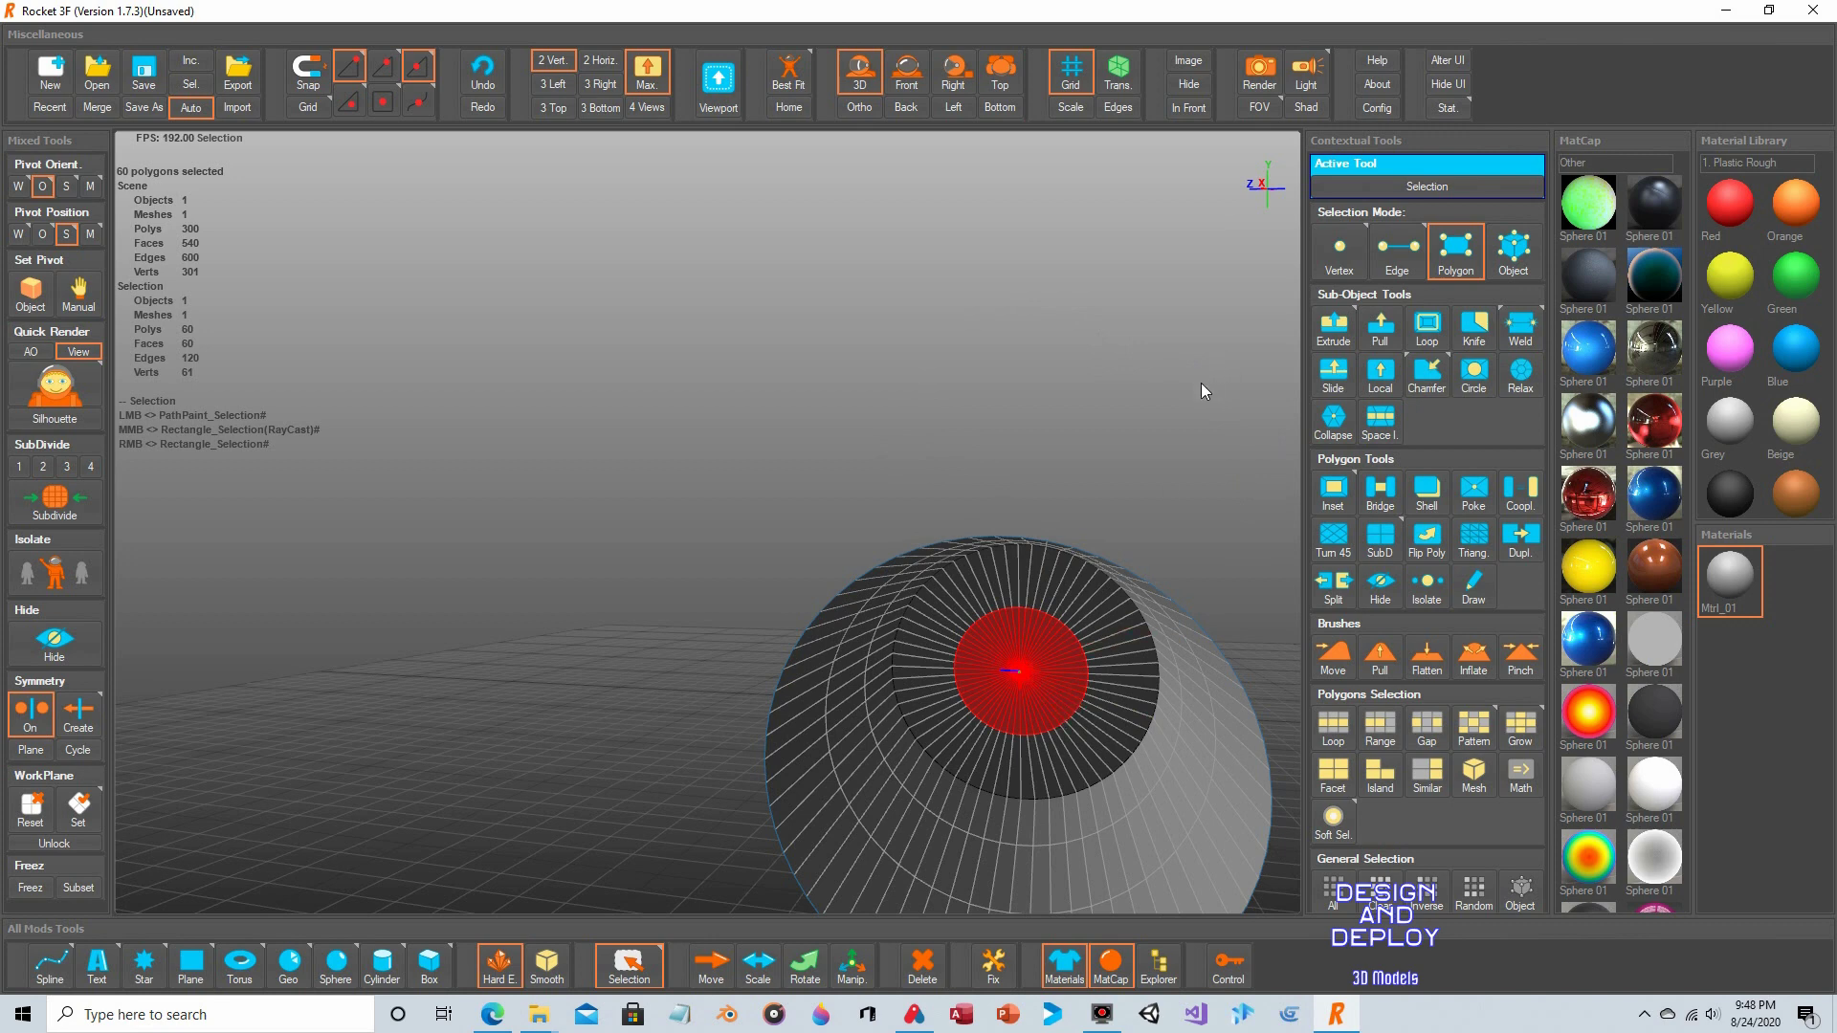
{"action": "key", "text": "Delete"}
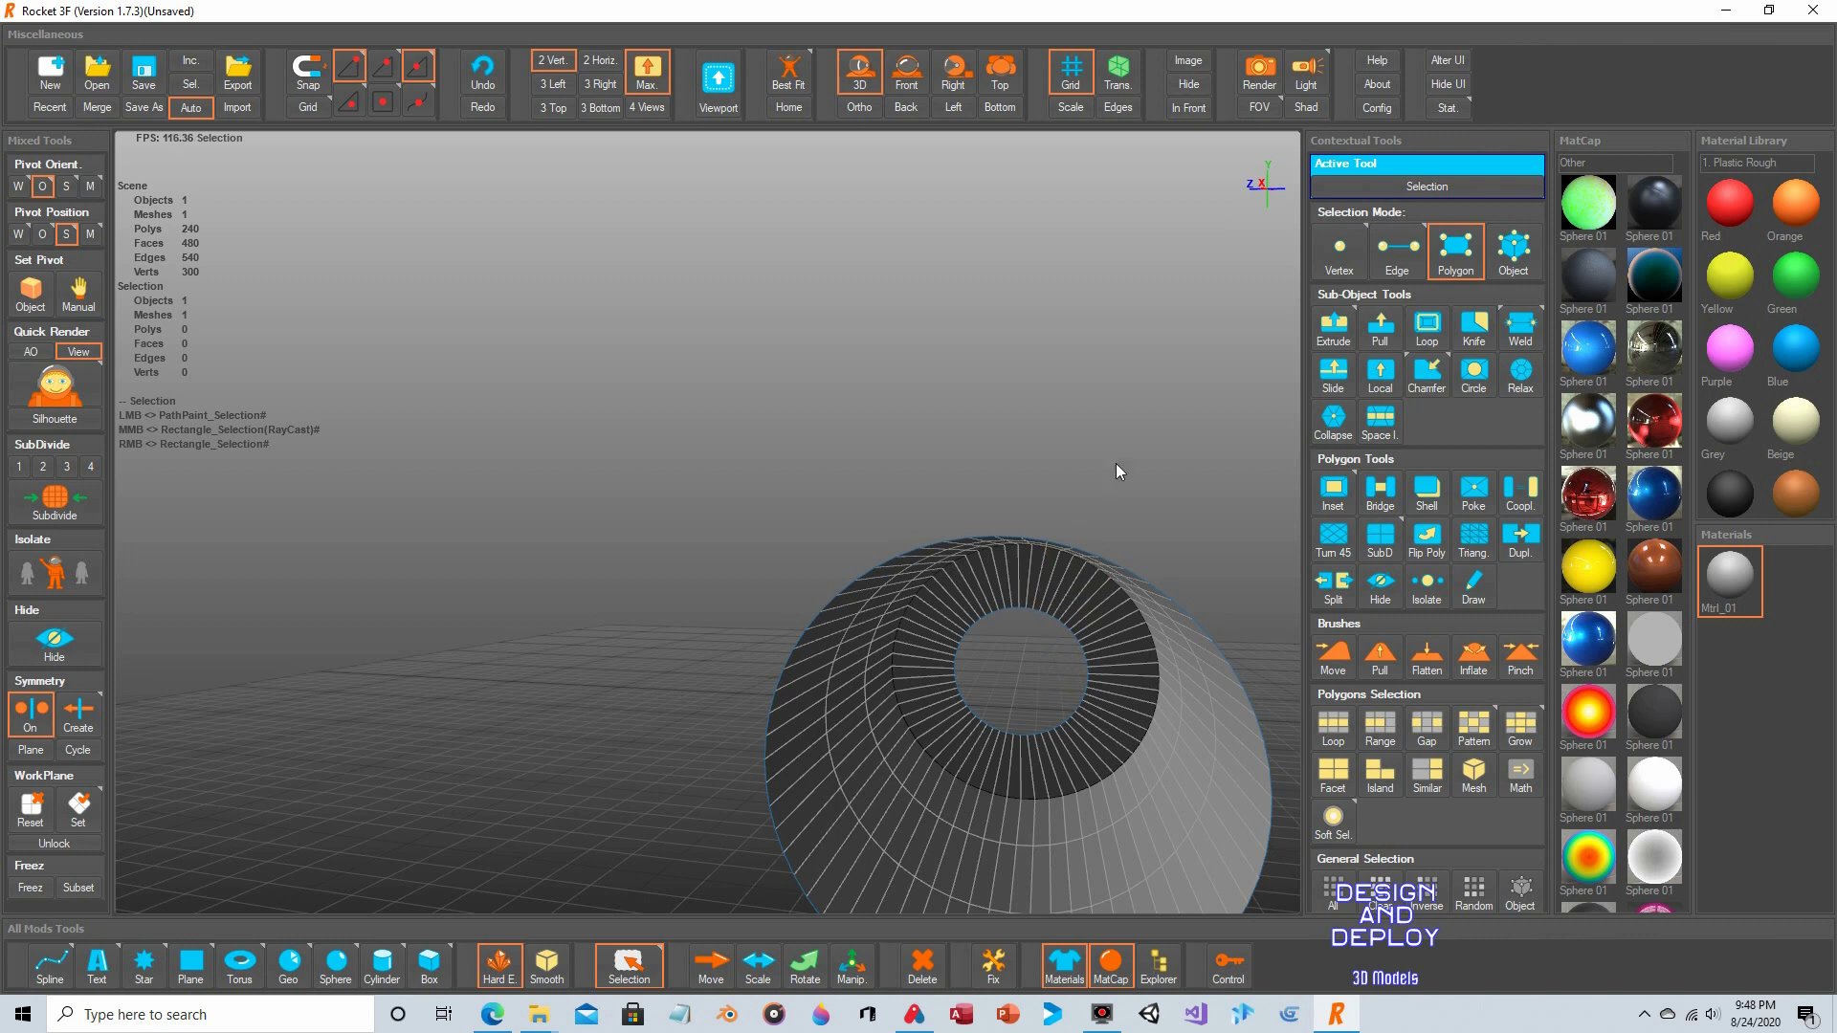
{"action": "scroll", "coordinate": [1108, 427], "scroll_direction": "down", "scroll_amount": 3}
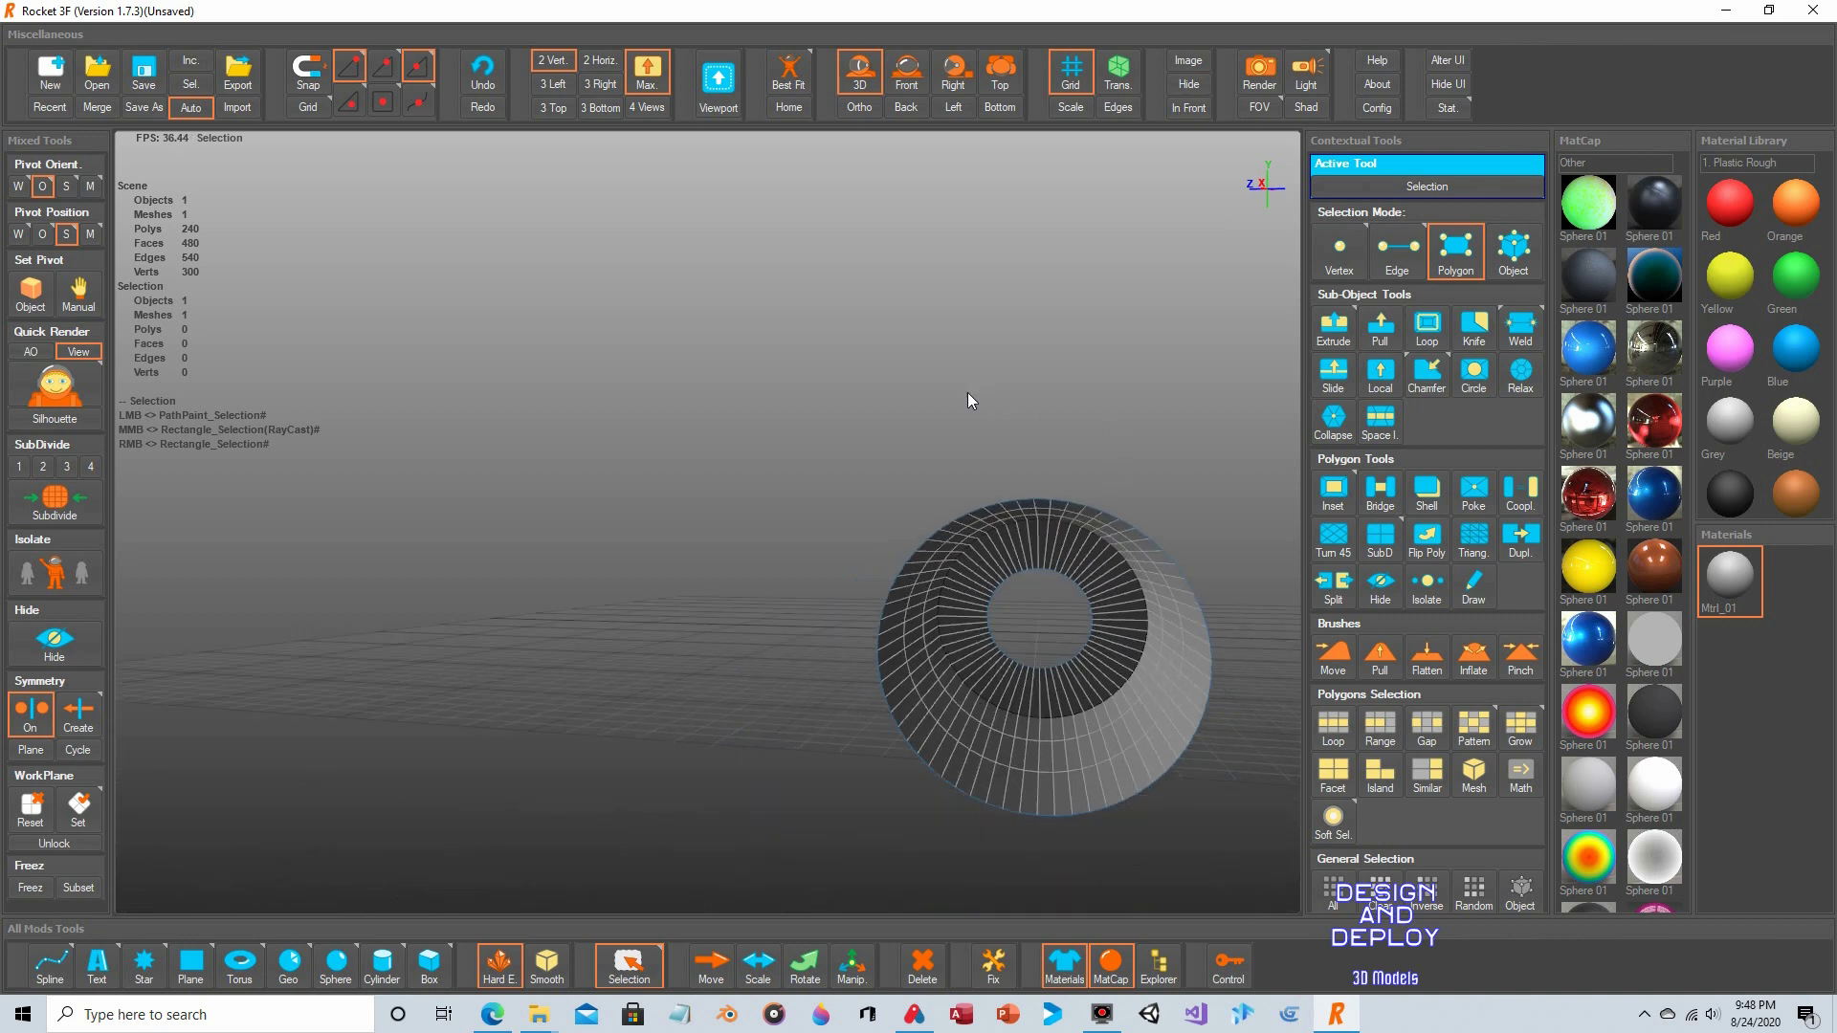